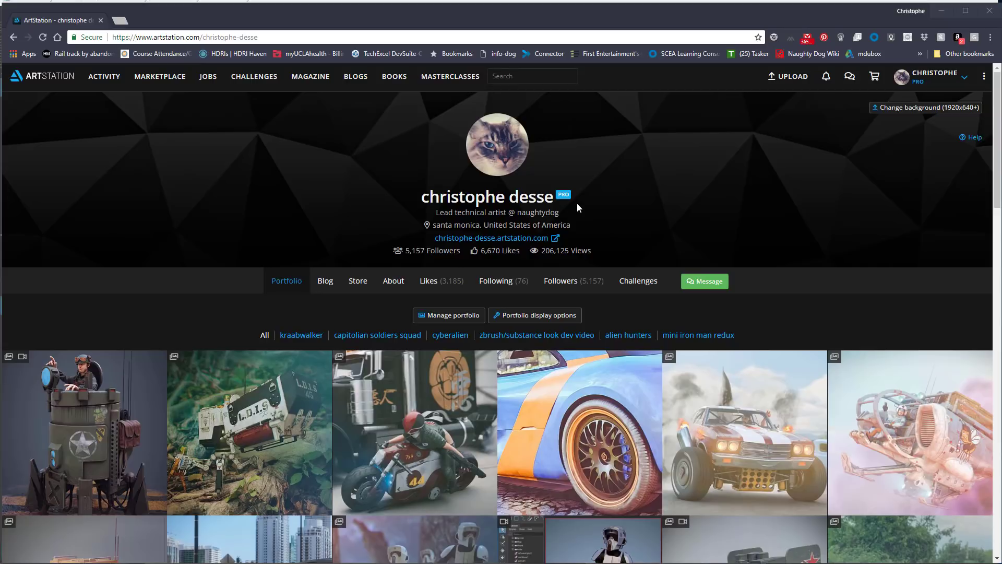
Look through the artwork thumbnails in the ArtStation artist portfolio
{"action": "scroll", "coordinate": [320, 356], "scroll_direction": "down", "scroll_amount": 1}
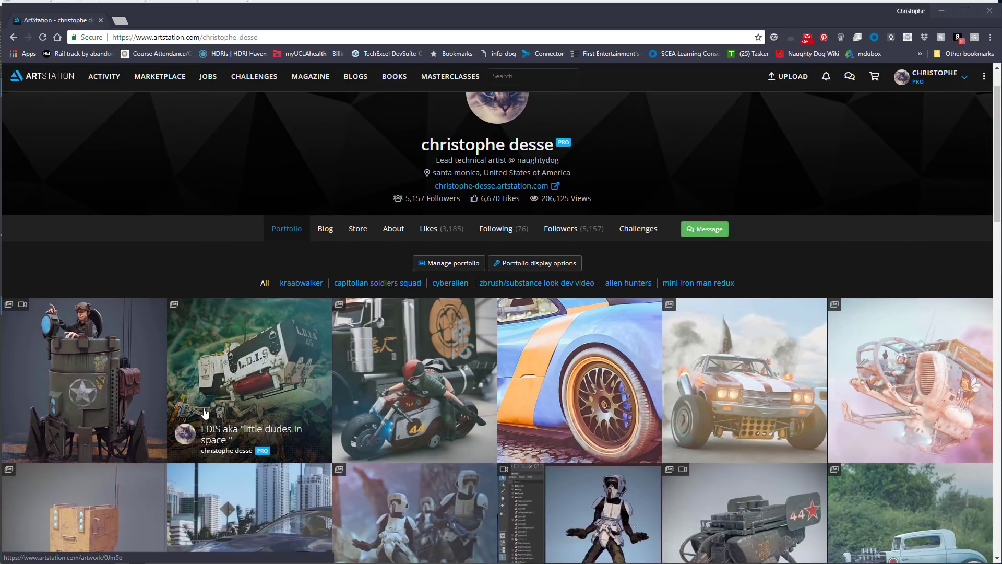
{"action": "scroll", "coordinate": [321, 356], "scroll_direction": "up", "scroll_amount": 1}
{"action": "scroll", "coordinate": [378, 211], "scroll_direction": "down", "scroll_amount": 4}
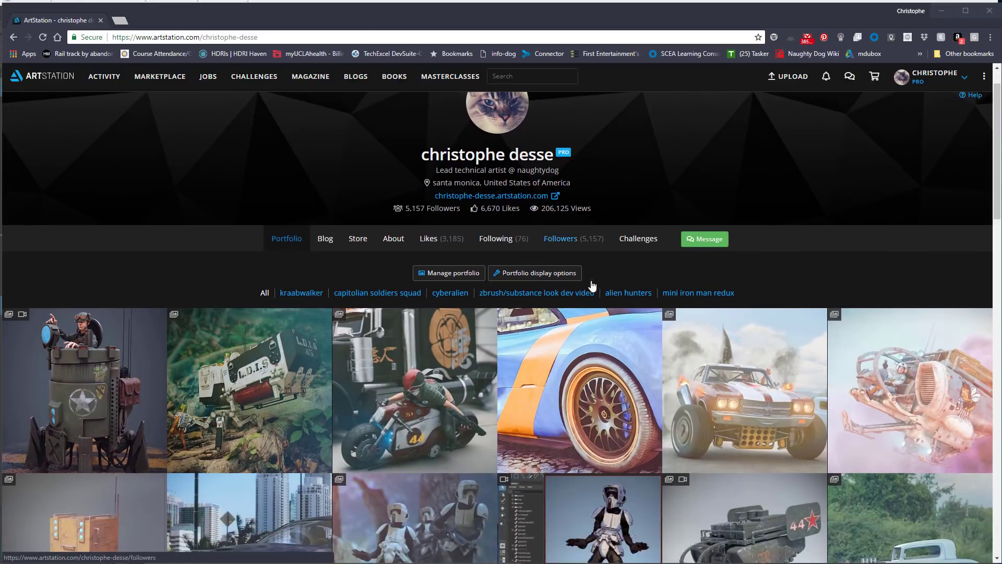
{"action": "scroll", "coordinate": [378, 211], "scroll_direction": "down", "scroll_amount": 2}
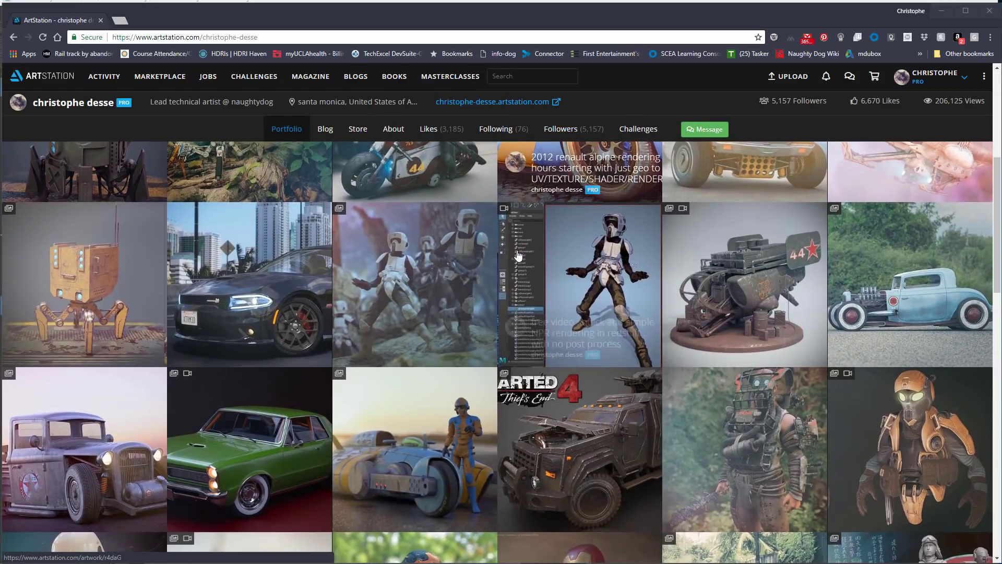
{"action": "scroll", "coordinate": [517, 245], "scroll_direction": "up", "scroll_amount": 5}
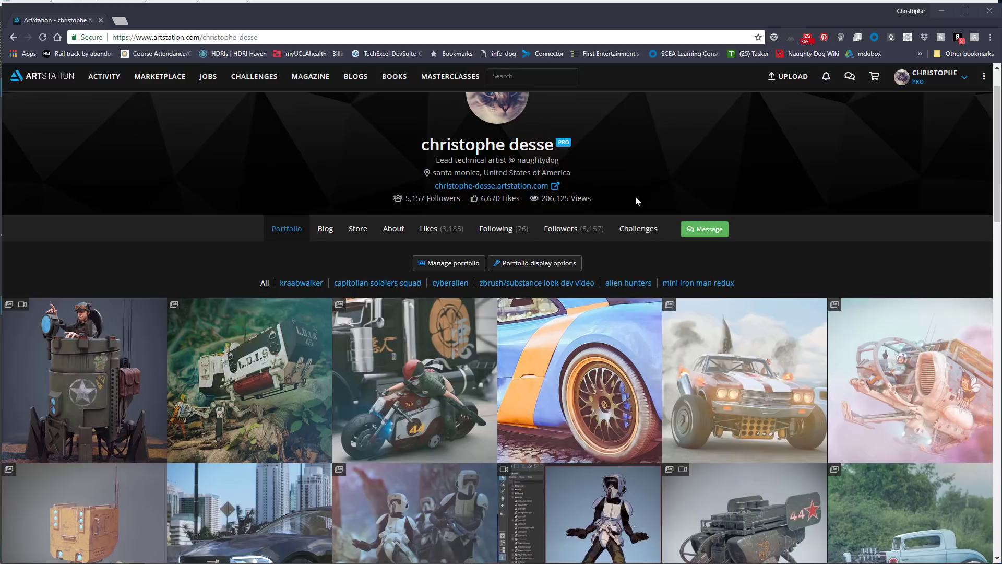
{"action": "left_click", "coordinate": [662, 265]}
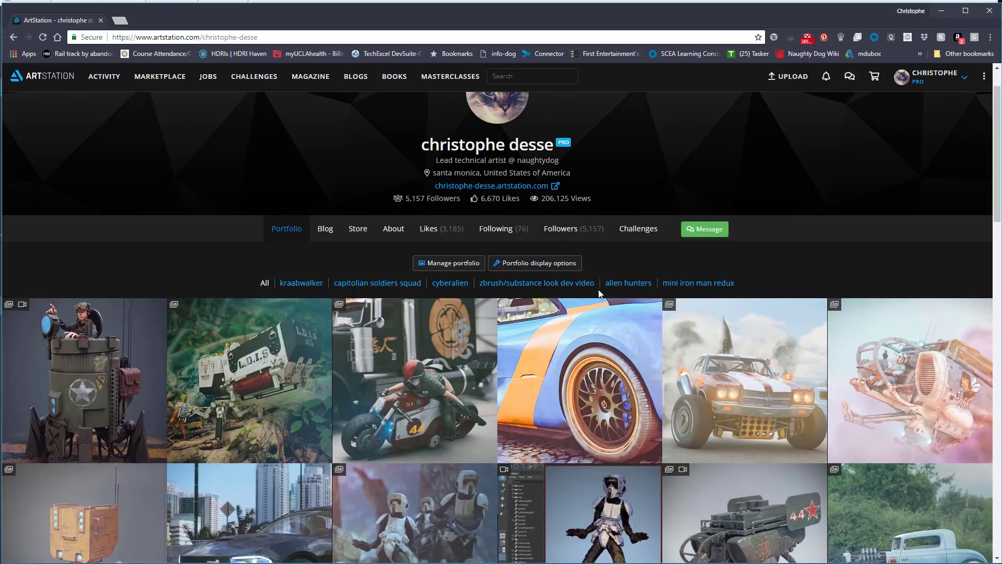
Open the artist's blog on ArtStation and look through the posted character and robot renders
{"action": "left_click", "coordinate": [326, 228]}
{"action": "scroll", "coordinate": [524, 332], "scroll_direction": "down", "scroll_amount": 5}
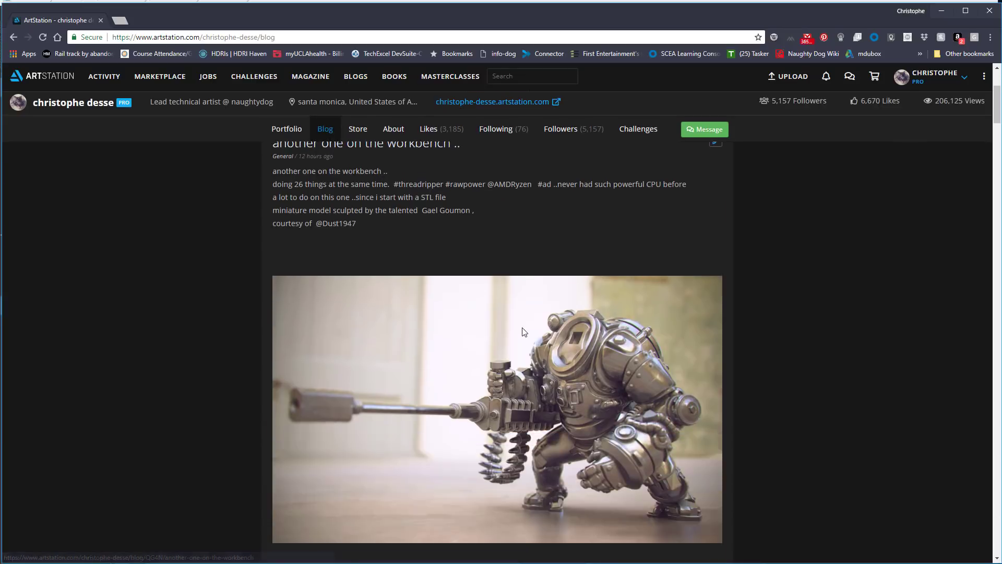
{"action": "scroll", "coordinate": [524, 332], "scroll_direction": "down", "scroll_amount": 10}
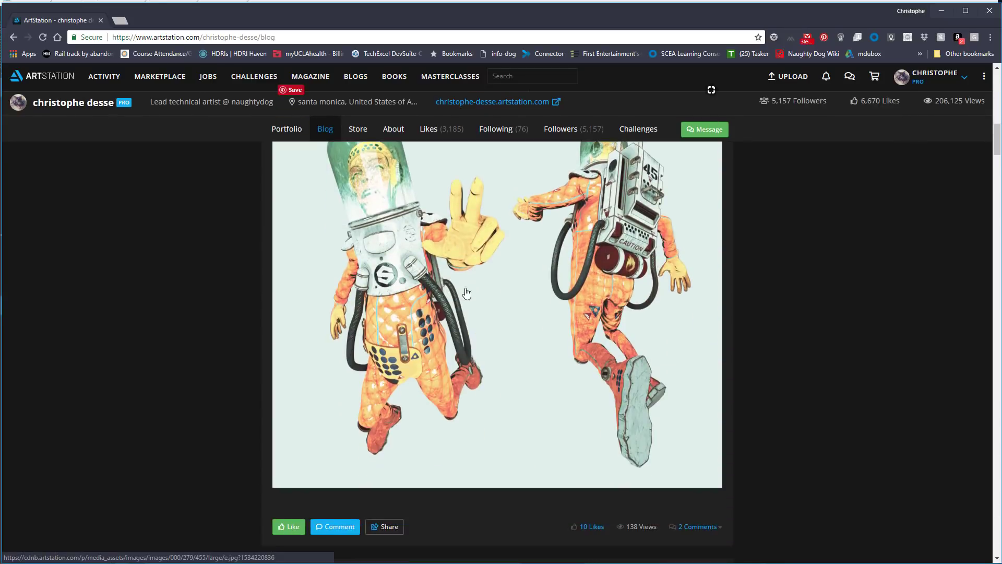
{"action": "scroll", "coordinate": [466, 292], "scroll_direction": "down", "scroll_amount": 12}
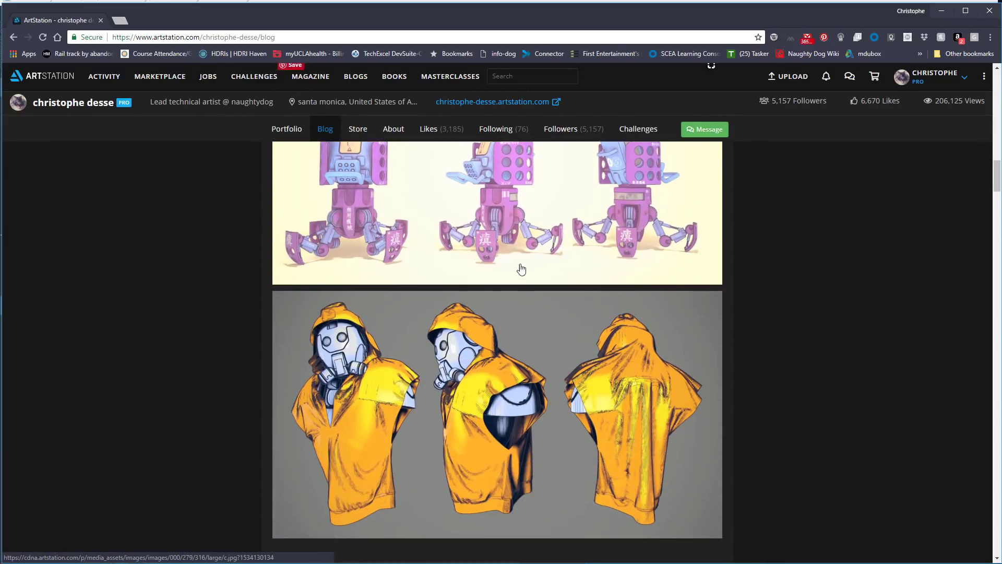
{"action": "scroll", "coordinate": [522, 270], "scroll_direction": "down", "scroll_amount": 3}
{"action": "scroll", "coordinate": [537, 270], "scroll_direction": "up", "scroll_amount": 11}
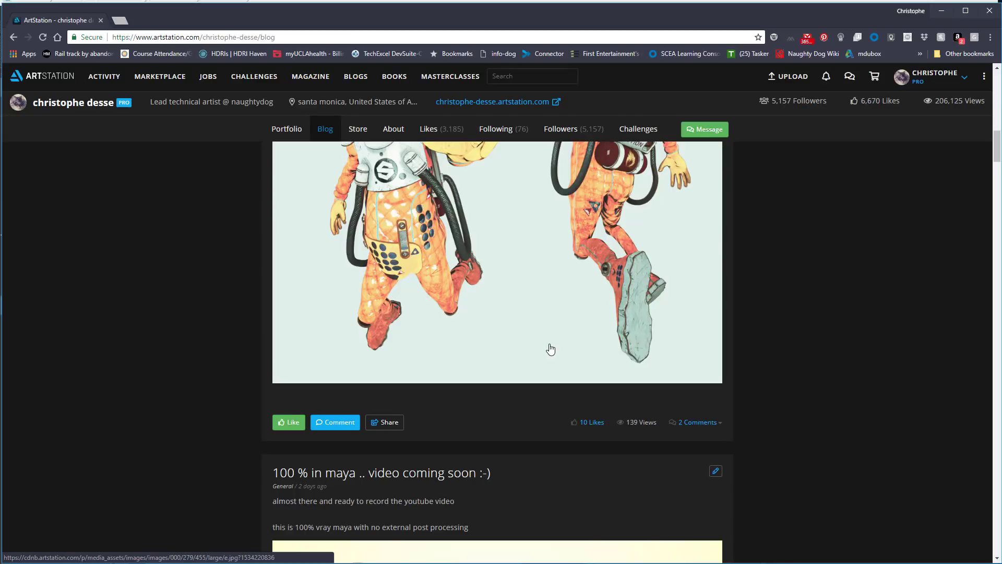
{"action": "scroll", "coordinate": [551, 349], "scroll_direction": "up", "scroll_amount": 3}
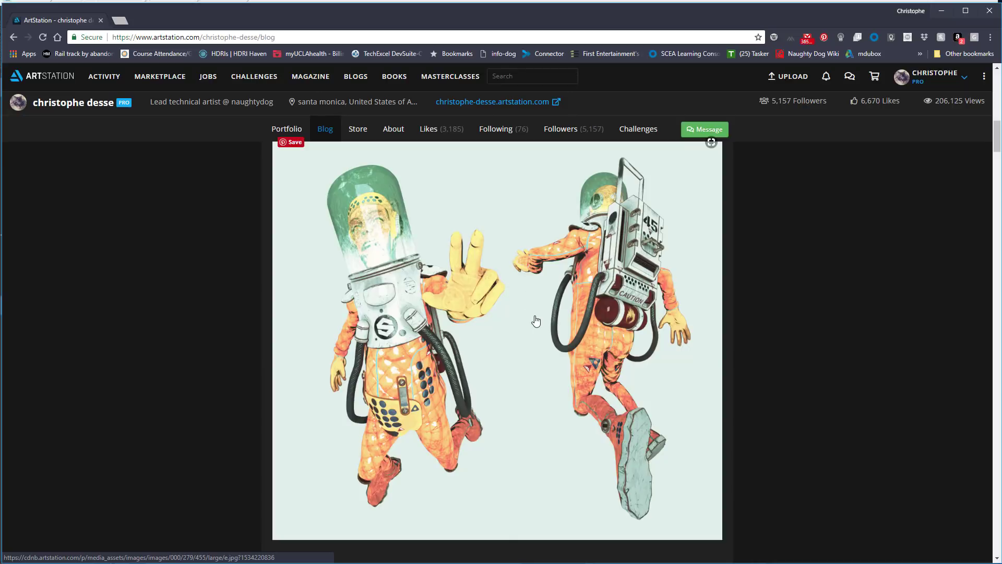
{"action": "key", "text": "super+a"}
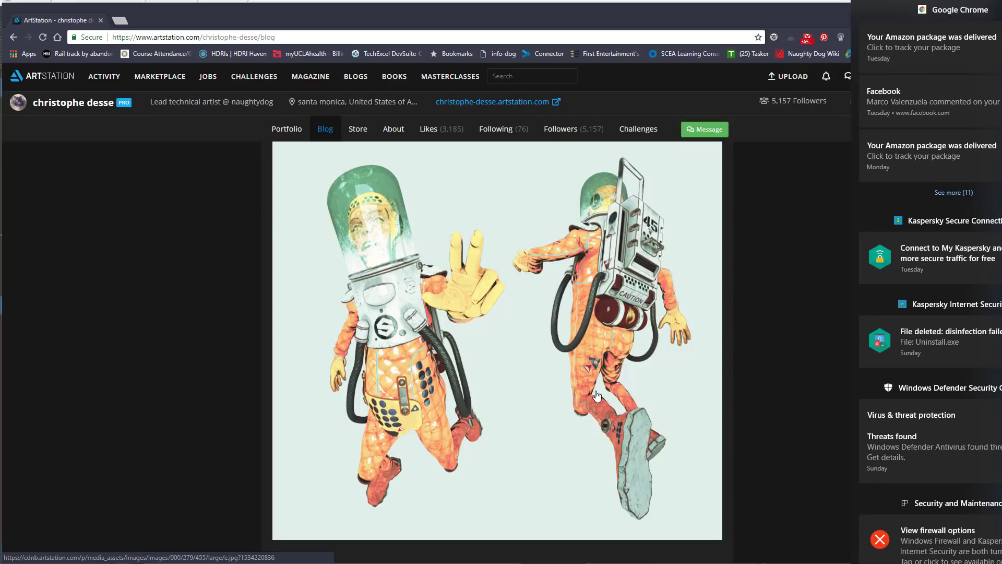
{"action": "left_click", "coordinate": [786, 330]}
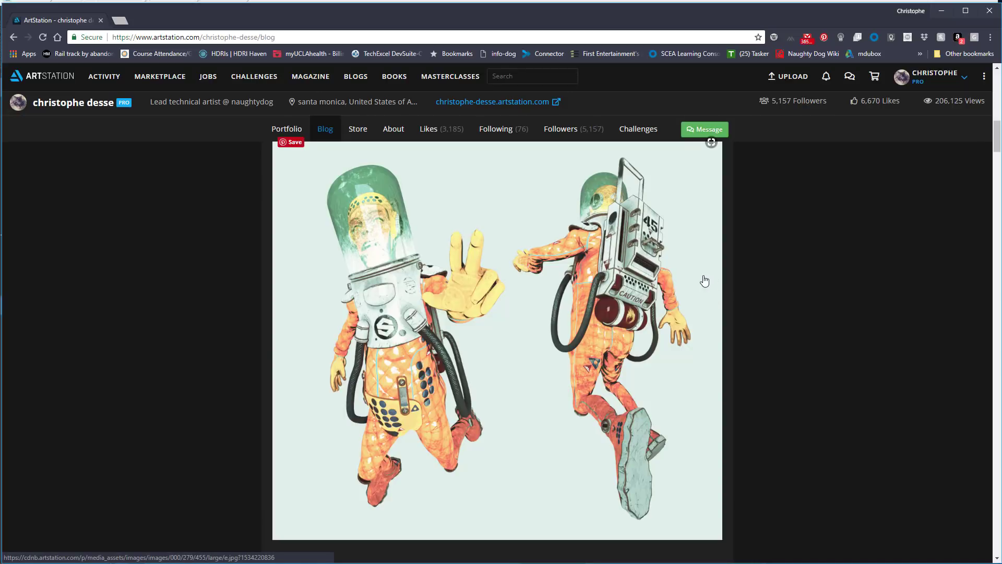
{"action": "key", "text": "super+a"}
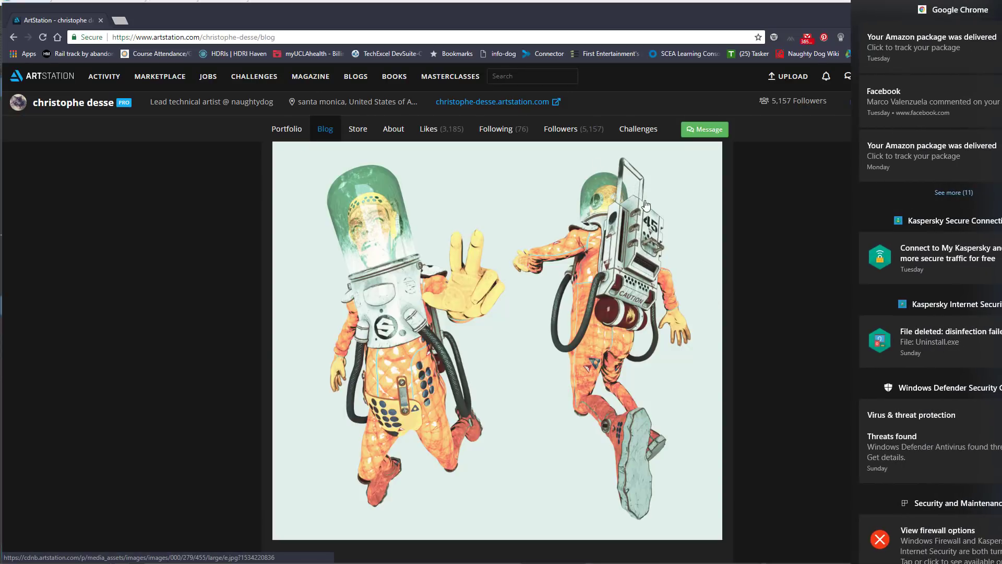
{"action": "left_click", "coordinate": [744, 369]}
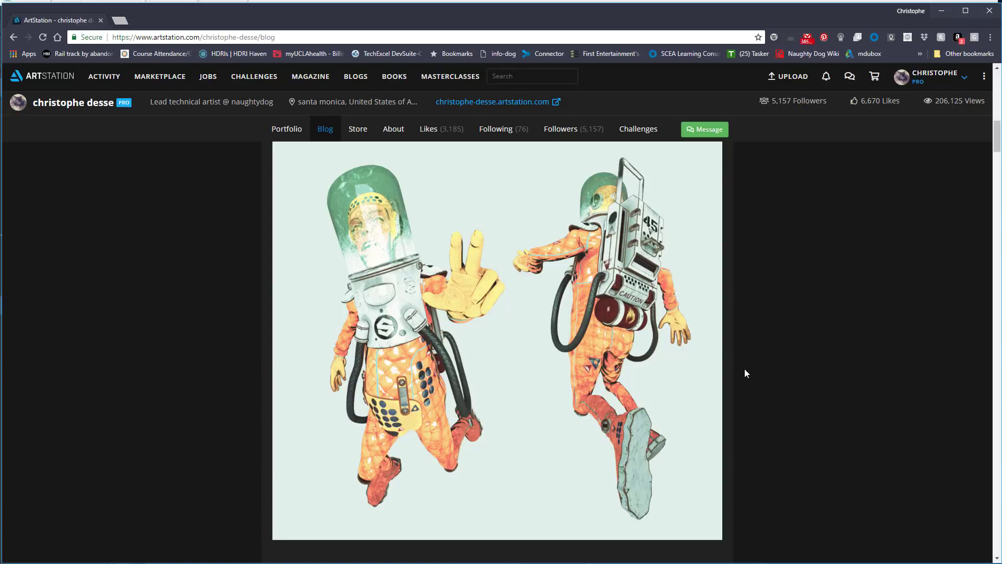
{"action": "scroll", "coordinate": [740, 356], "scroll_direction": "down", "scroll_amount": 3}
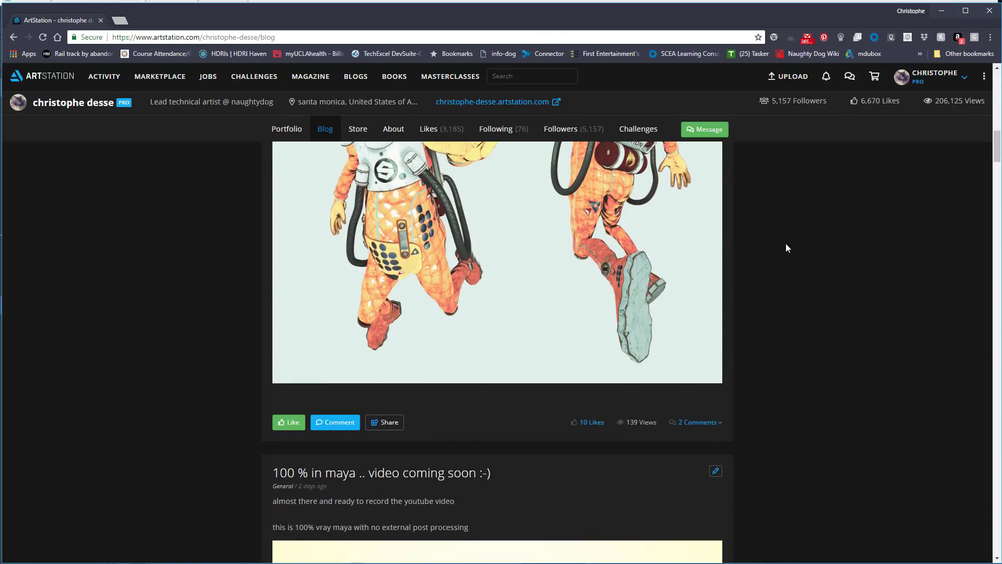
Switch to the Photos app and browse the stylised renders from the hooded character through the robot to the VTOL pilot images
{"action": "key", "text": "alt+Tab"}
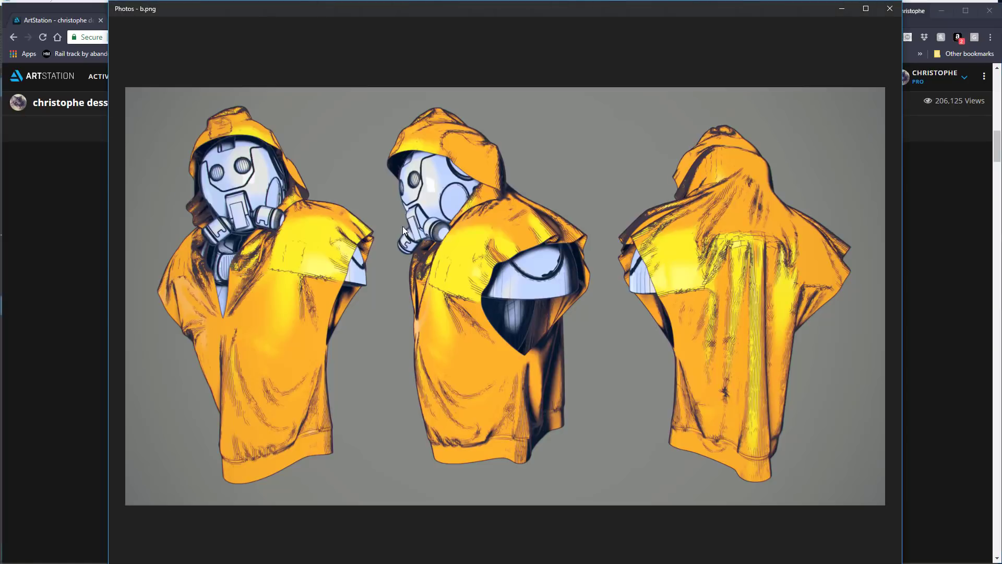
{"action": "key", "text": "Right"}
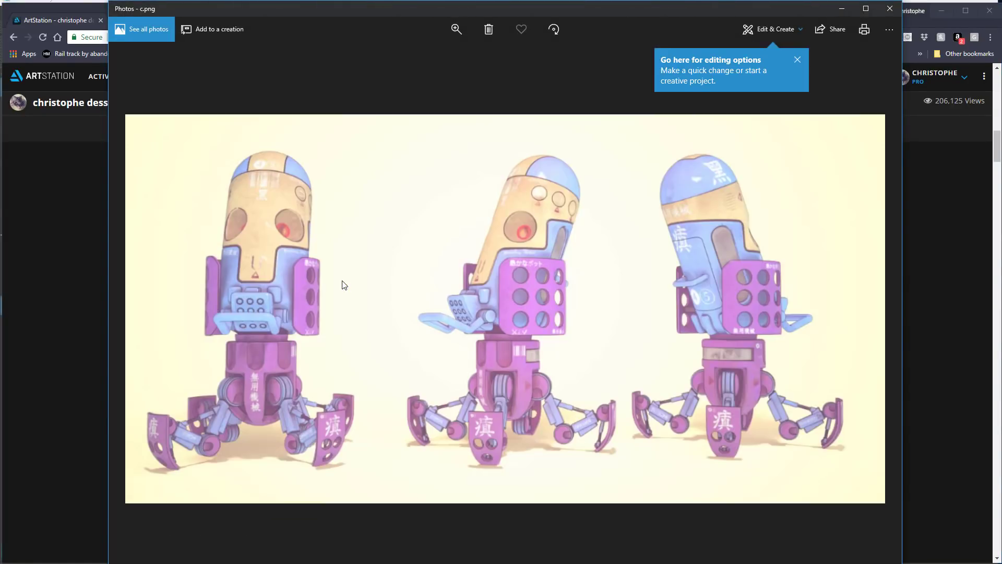
{"action": "key", "text": "Right"}
{"action": "key", "text": "Right"}
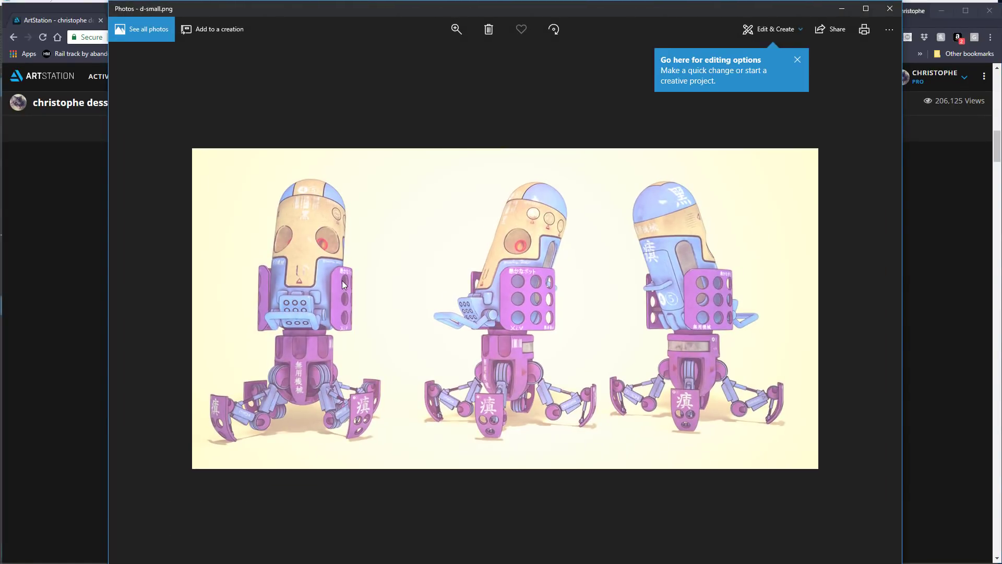
{"action": "key", "text": "Right"}
{"action": "key", "text": "Right"}
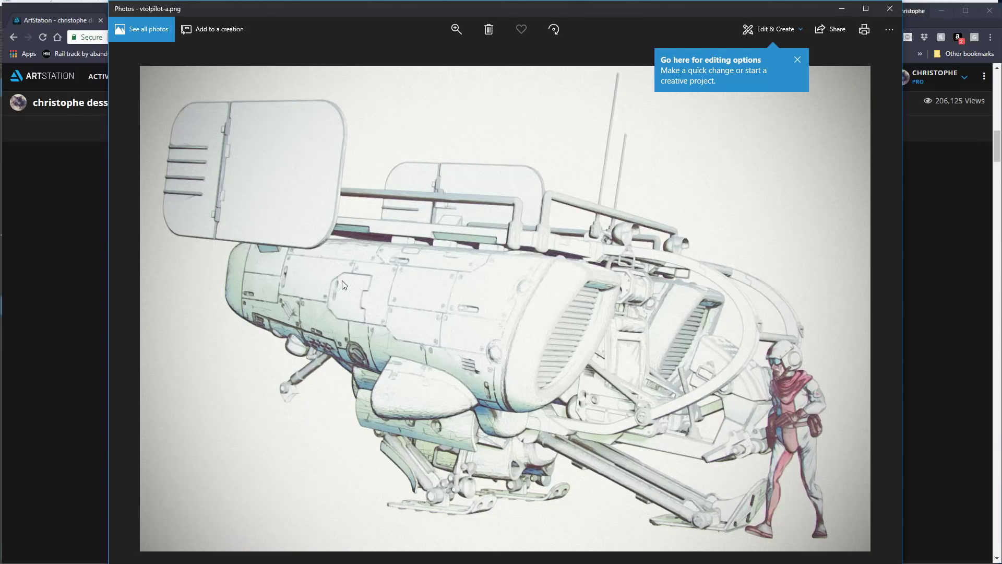
{"action": "key", "text": "Right"}
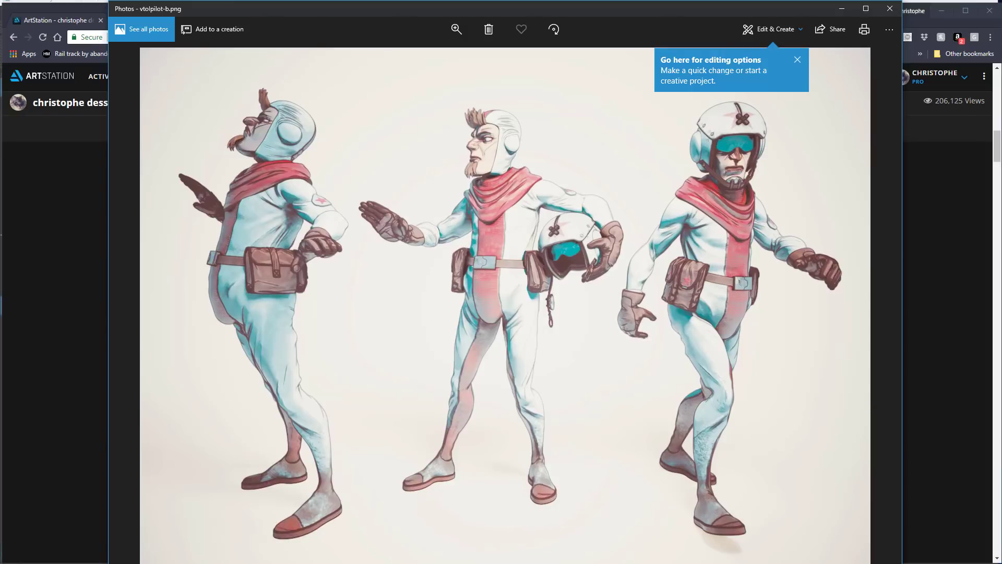
Close the browser and the photo viewer, and switch to the robot scene in Maya
{"action": "left_click", "coordinate": [59, 296]}
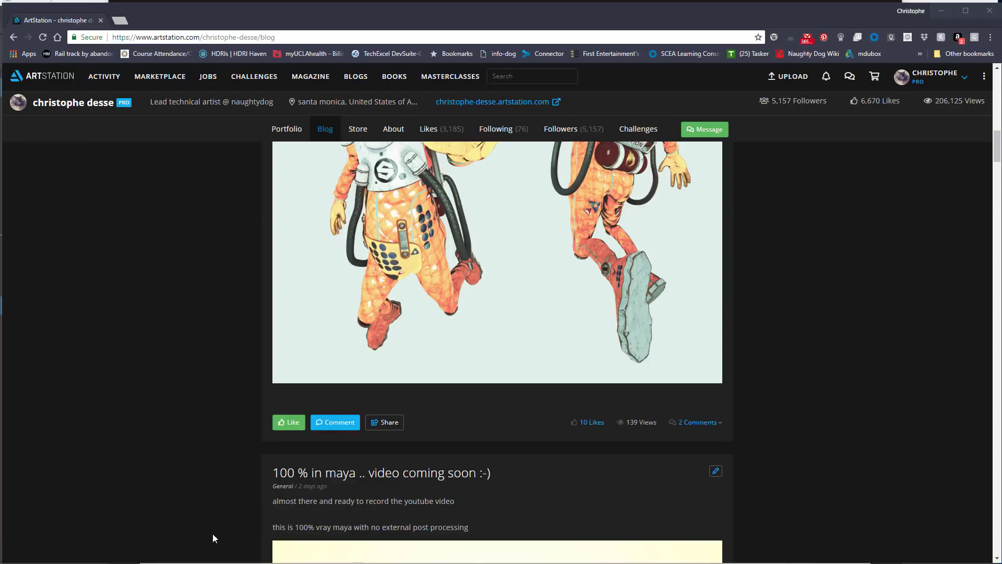
{"action": "key", "text": "alt+Tab"}
{"action": "left_click", "coordinate": [62, 551]}
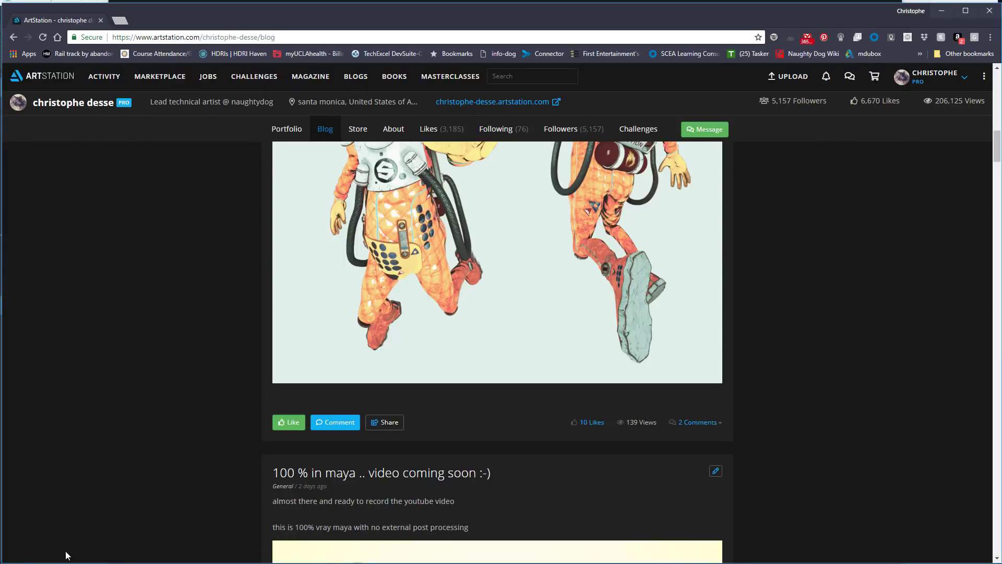
{"action": "left_click", "coordinate": [982, 18]}
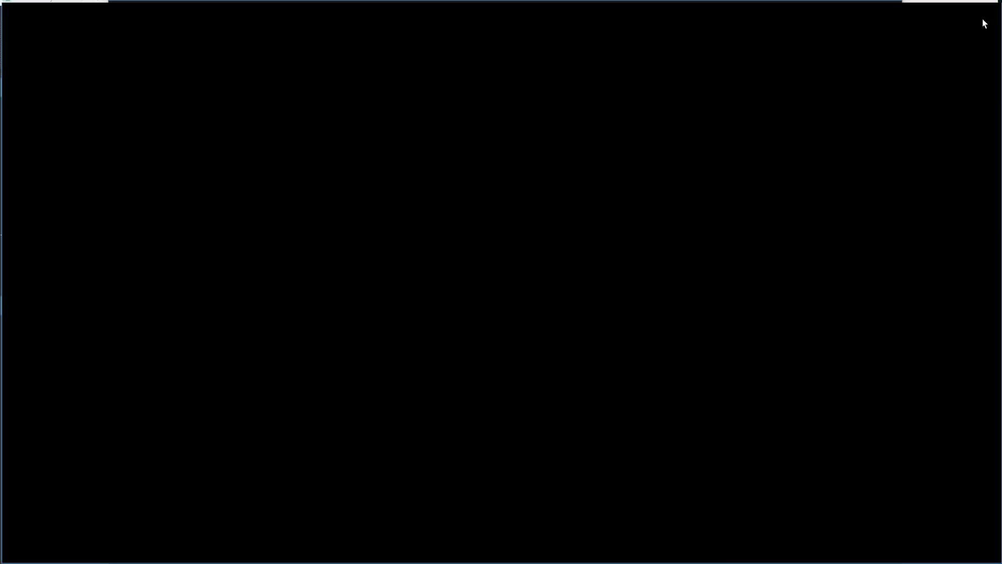
{"action": "left_click", "coordinate": [895, 9]}
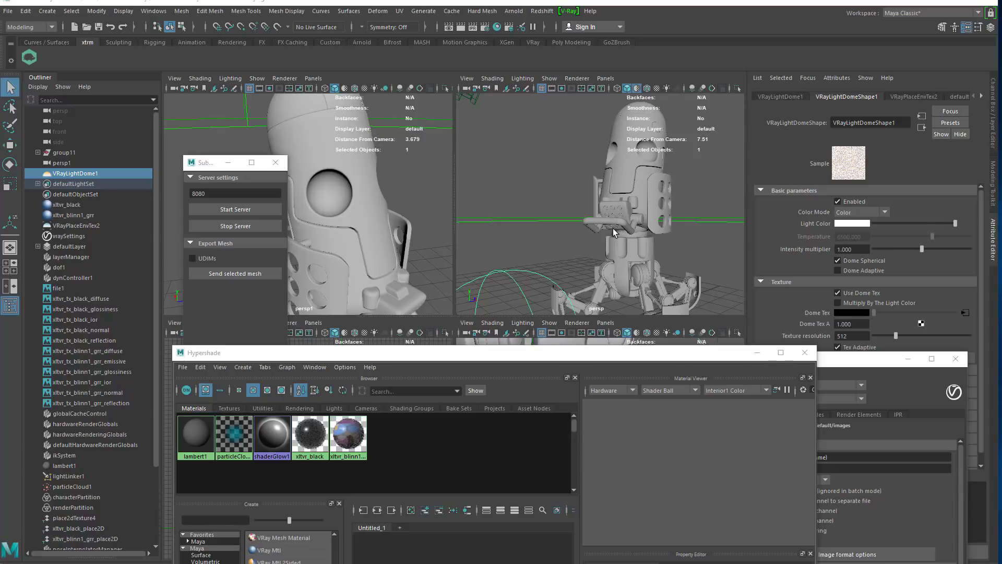
Start an interactive V-Ray render of the robot and frame the full figure in the persp view
{"action": "left_click_drag", "start_coordinate": [584, 130], "coordinate": [622, 182], "text": "alt"}
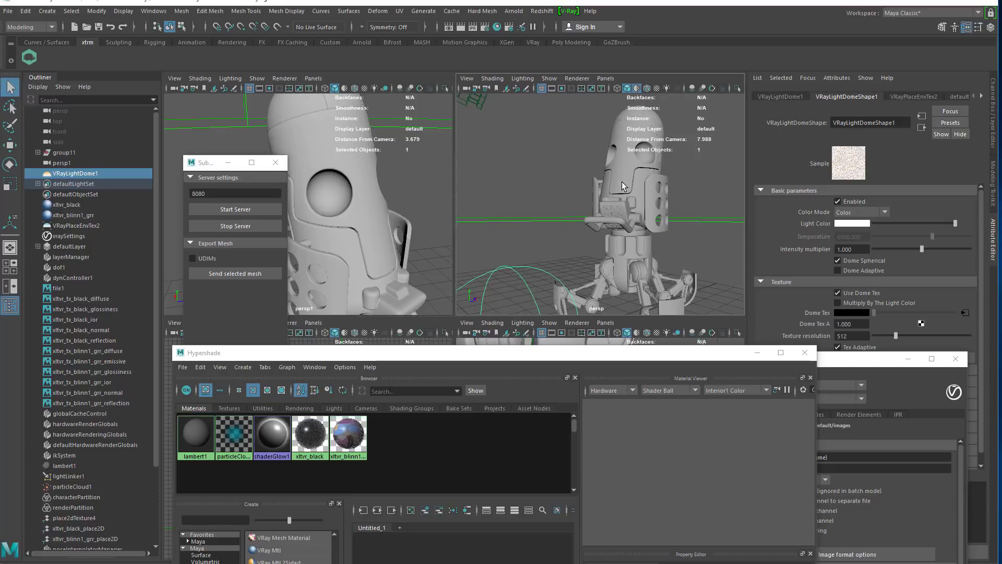
{"action": "left_click_drag", "start_coordinate": [711, 205], "coordinate": [705, 214], "text": "alt"}
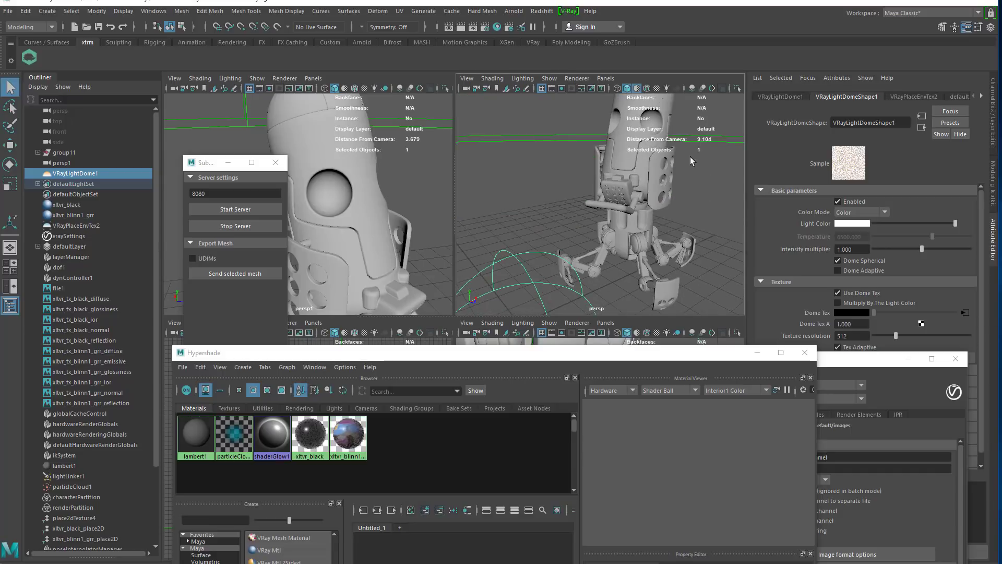
{"action": "left_click_drag", "start_coordinate": [692, 162], "coordinate": [670, 200], "text": "alt"}
{"action": "left_click", "coordinate": [461, 27]}
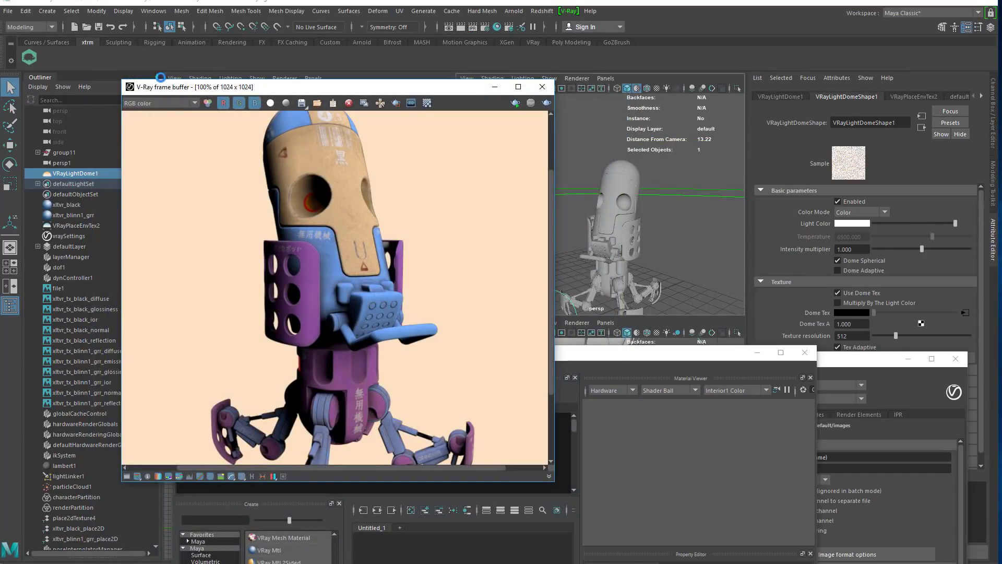
{"action": "left_click_drag", "start_coordinate": [238, 87], "coordinate": [219, 88]}
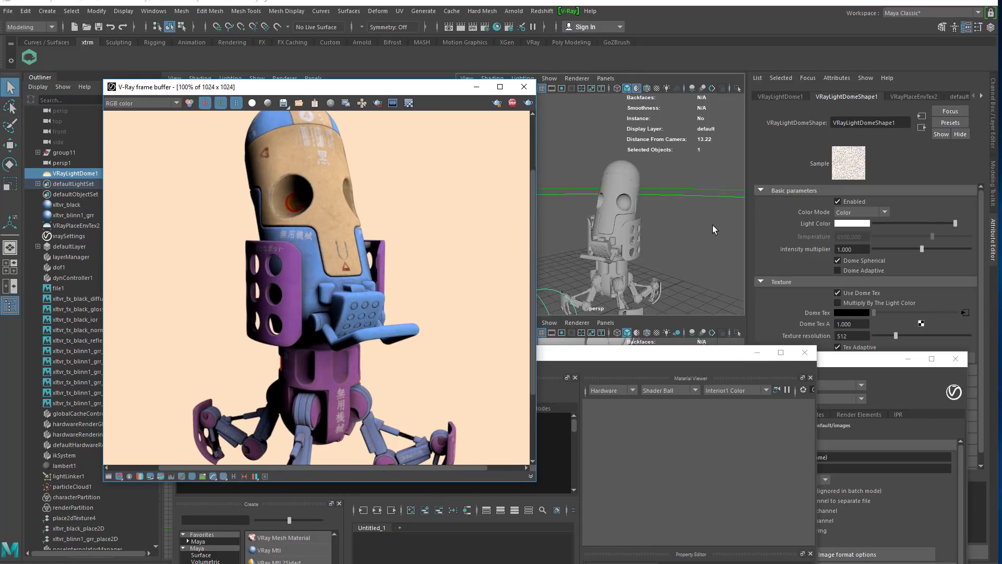
{"action": "left_click_drag", "start_coordinate": [657, 227], "coordinate": [662, 229], "text": "alt"}
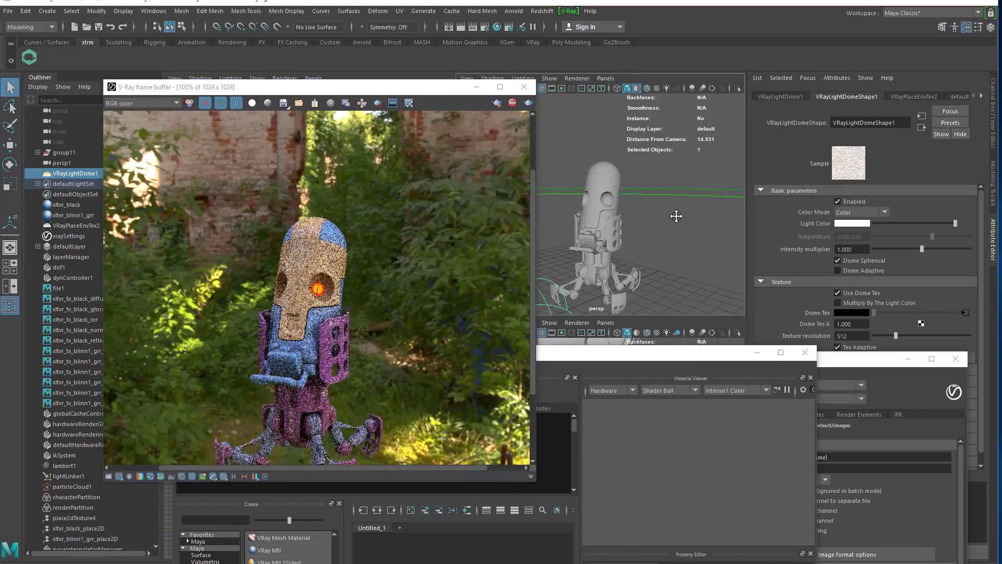
{"action": "middle_click_drag", "start_coordinate": [675, 214], "coordinate": [687, 203], "text": "alt"}
{"action": "scroll", "coordinate": [659, 231], "scroll_direction": "up", "scroll_amount": 6}
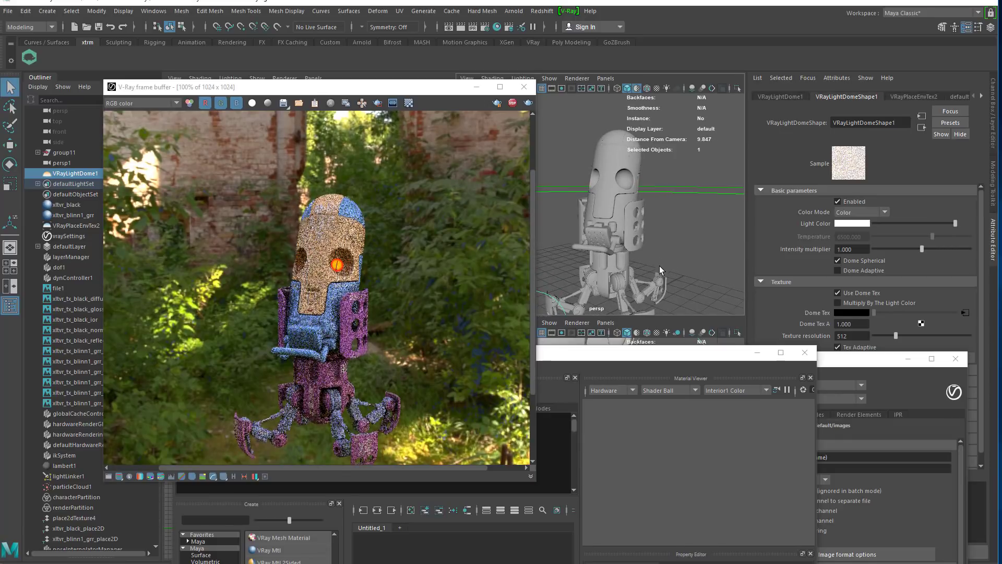
{"action": "left_click_drag", "start_coordinate": [660, 231], "coordinate": [571, 254], "text": "alt"}
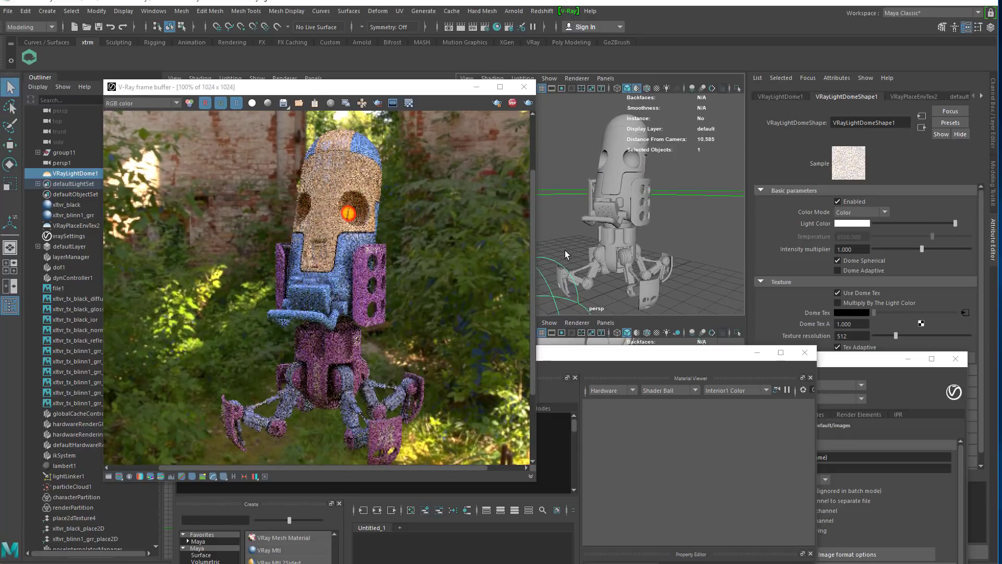
Delete the V-Ray dome light VRayLightDome1 from the scene
{"action": "left_click", "coordinate": [547, 258]}
{"action": "left_click", "coordinate": [547, 268]}
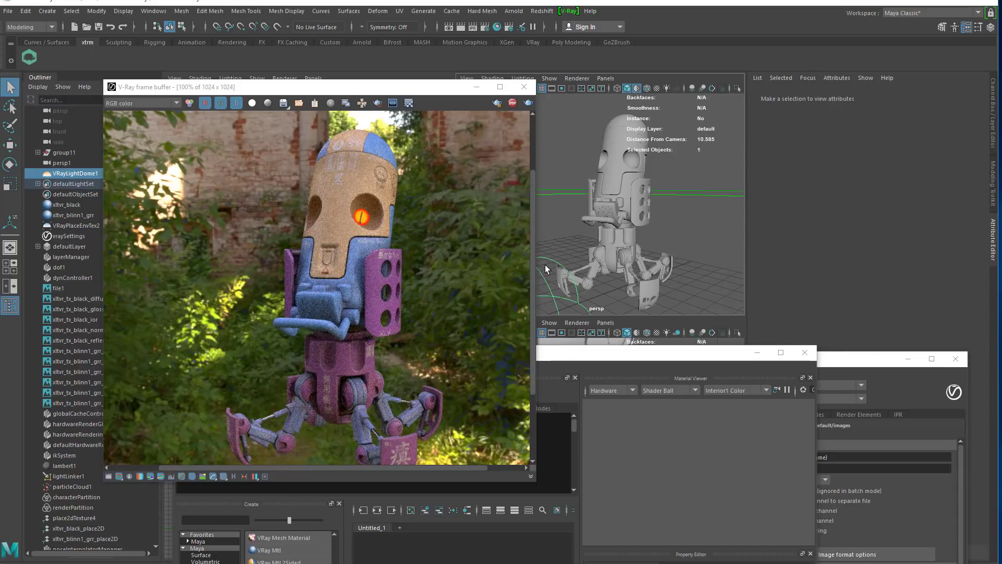
{"action": "key", "text": "Delete"}
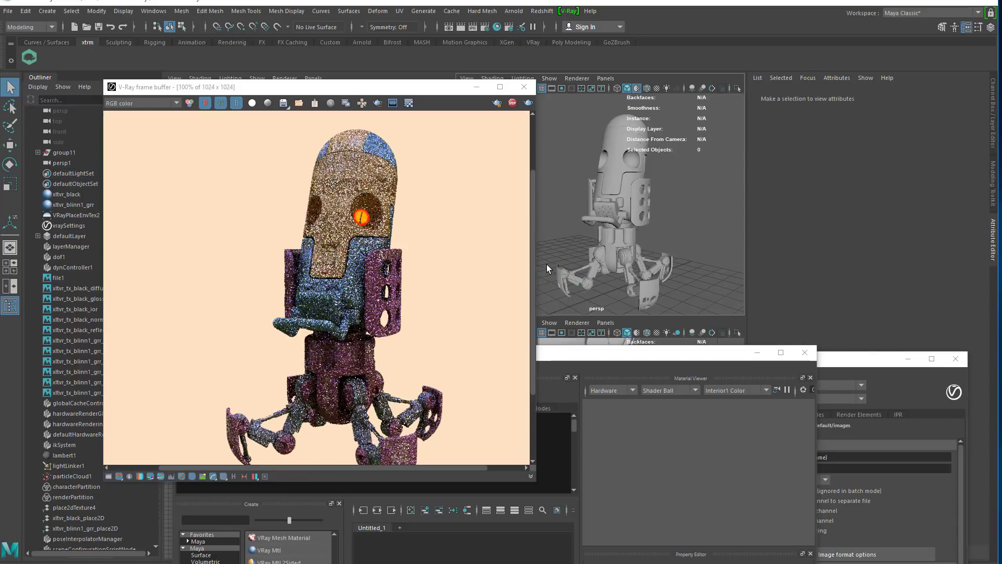
Open the render settings and expand the Environment section of the V-Ray overrides
{"action": "left_click_drag", "start_coordinate": [638, 215], "coordinate": [633, 211], "text": "alt"}
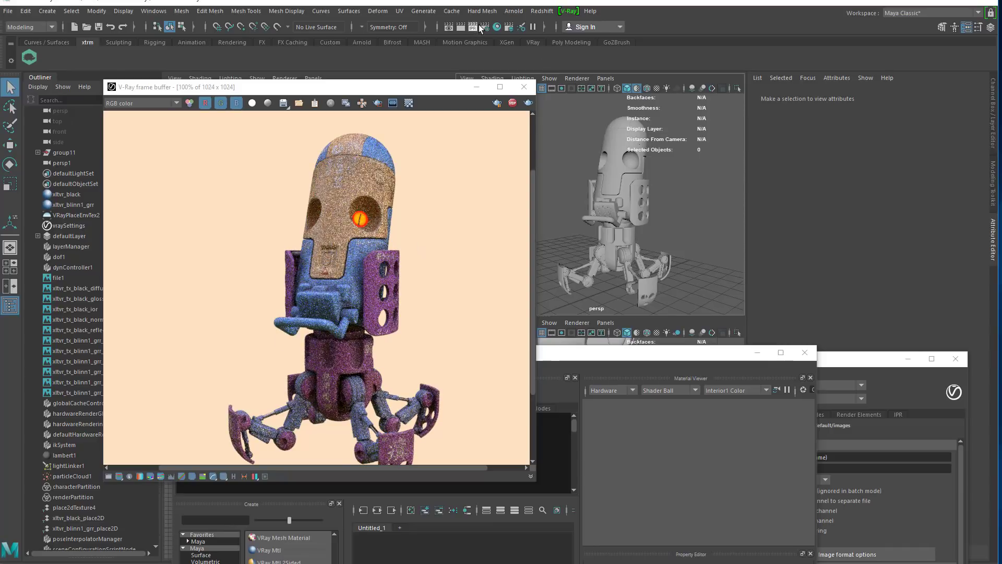
{"action": "left_click", "coordinate": [484, 27]}
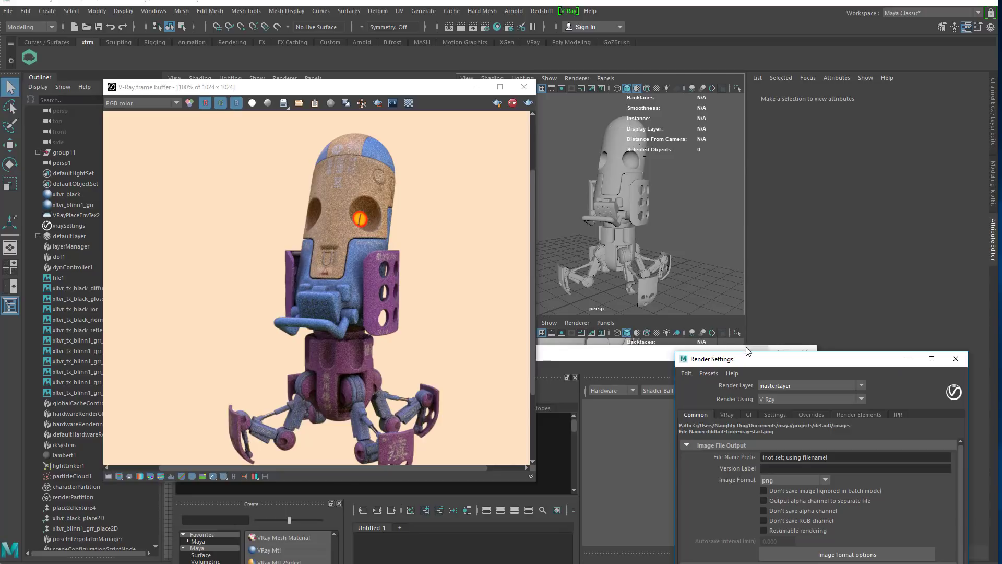
{"action": "left_click_drag", "start_coordinate": [742, 364], "coordinate": [446, 114]}
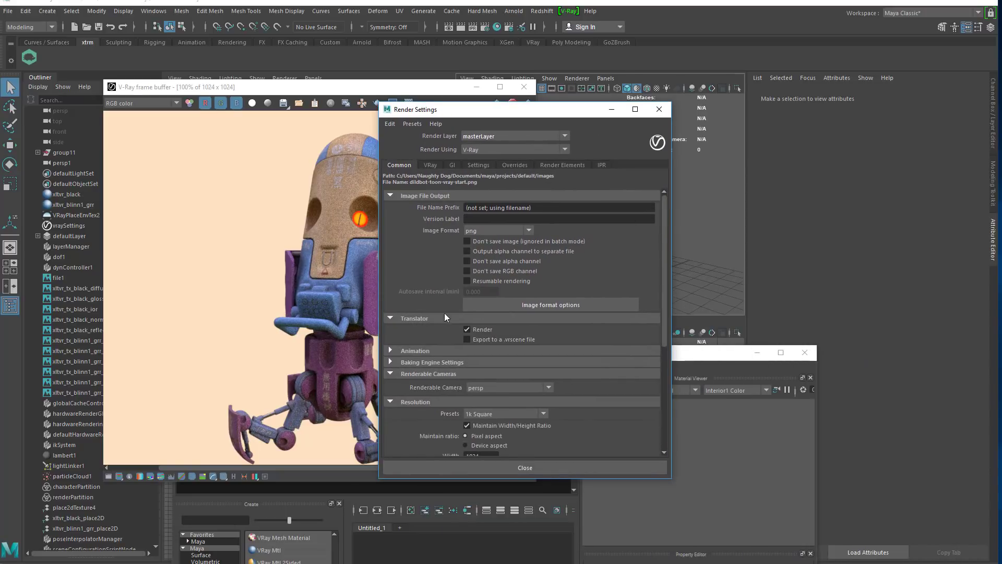
{"action": "left_click", "coordinate": [502, 165]}
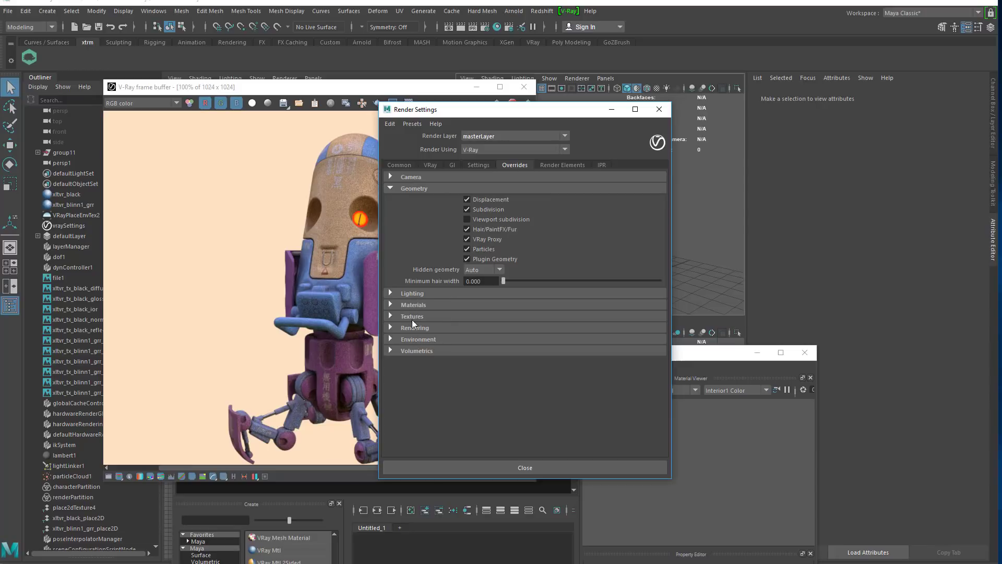
{"action": "left_click", "coordinate": [409, 339]}
{"action": "scroll", "coordinate": [450, 327], "scroll_direction": "down", "scroll_amount": 1}
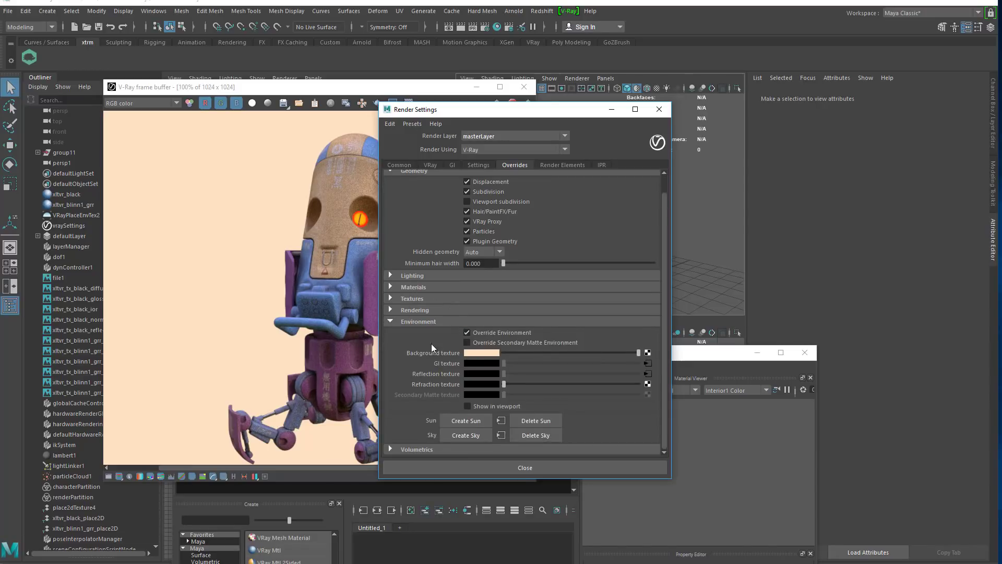
Darken the environment background texture colour to black and inspect the image file connected to the GI texture
{"action": "mouse_move", "coordinate": [537, 353]}
{"action": "left_mouse_down"}
{"action": "mouse_move", "coordinate": [521, 349]}
{"action": "mouse_move", "coordinate": [551, 352]}
{"action": "left_mouse_up"}
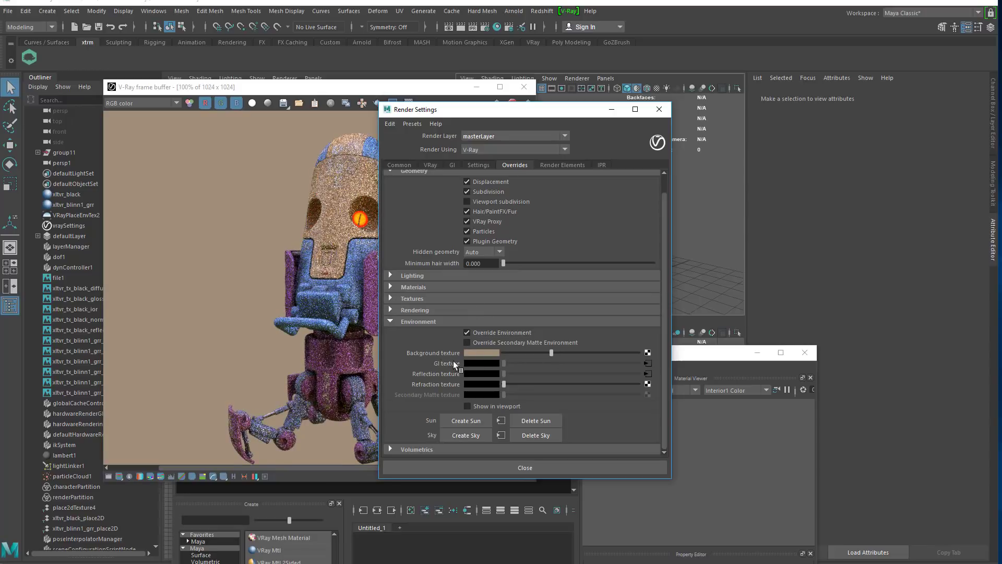
{"action": "left_click", "coordinate": [507, 353]}
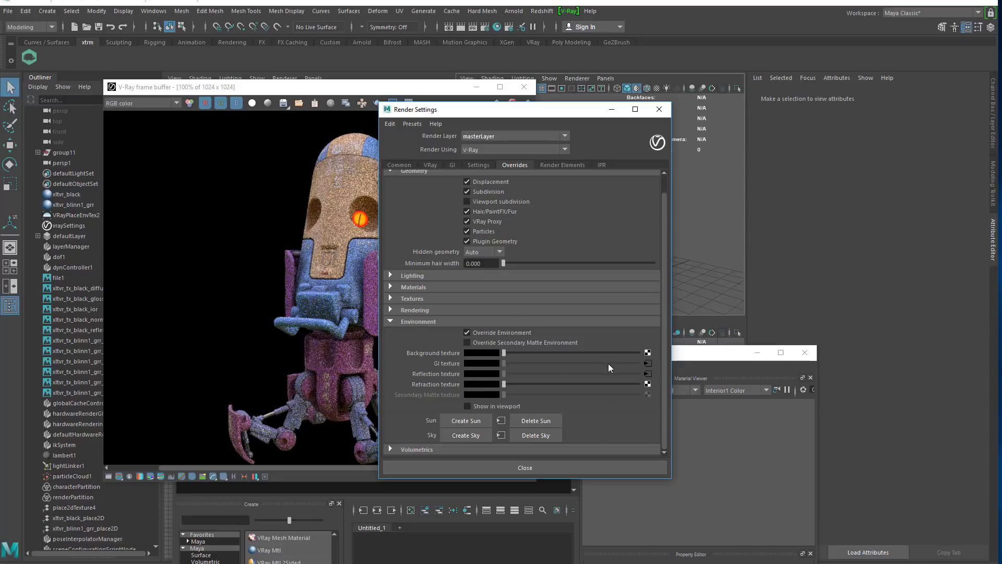
{"action": "left_click", "coordinate": [647, 362]}
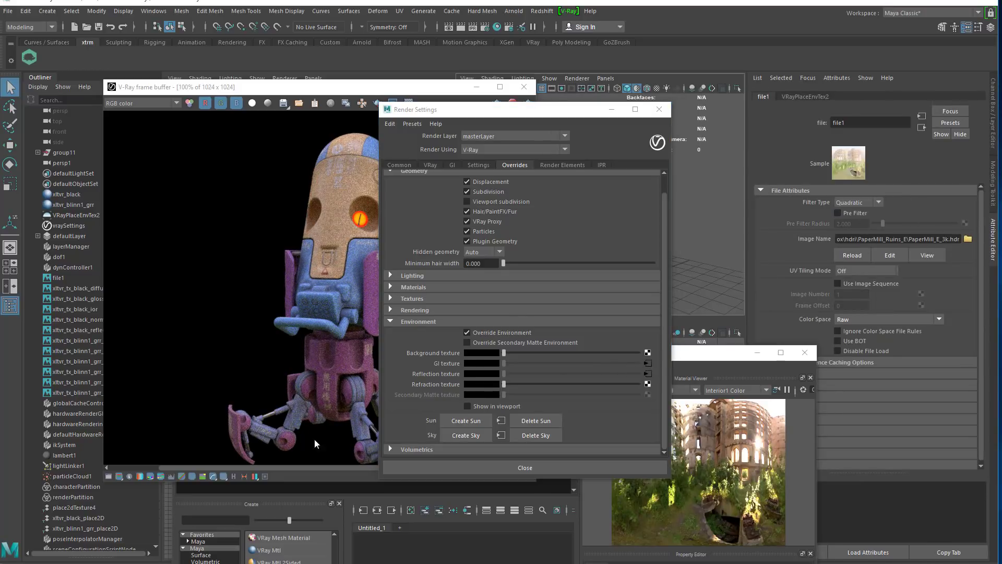
Set the environment background colour to a muted grey-green with HSV 76.619, 0.255, 0.411, and close the render settings
{"action": "left_click", "coordinate": [485, 353]}
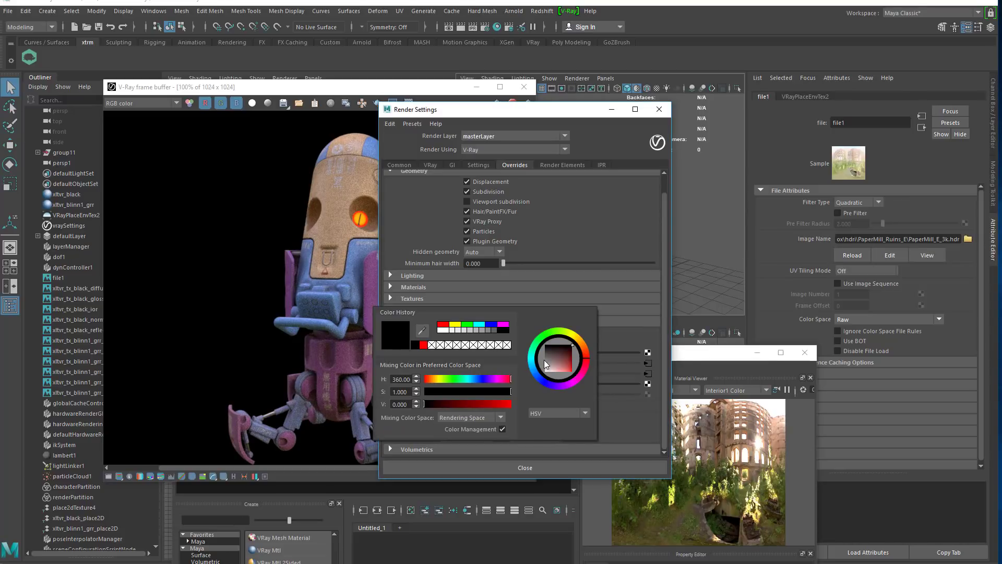
{"action": "mouse_move", "coordinate": [557, 355]}
{"action": "left_mouse_down"}
{"action": "mouse_move", "coordinate": [550, 360]}
{"action": "mouse_move", "coordinate": [574, 339]}
{"action": "mouse_move", "coordinate": [565, 332]}
{"action": "mouse_move", "coordinate": [552, 365]}
{"action": "left_mouse_up"}
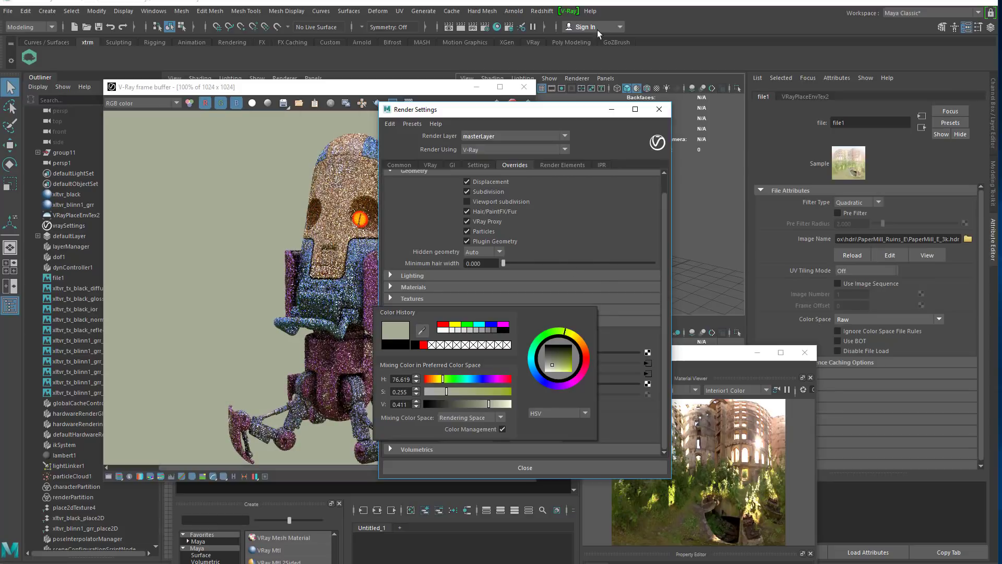
{"action": "left_click", "coordinate": [664, 109]}
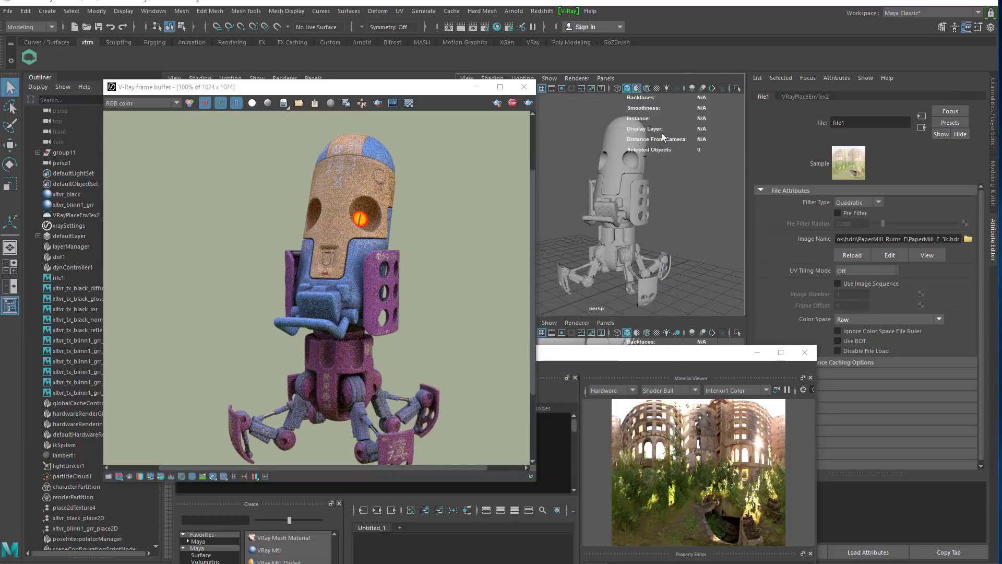
Create a VRay Toon Mtl in the Hypershade and show its attributes
{"action": "left_click", "coordinate": [614, 254]}
{"action": "left_click_drag", "start_coordinate": [574, 360], "coordinate": [631, 215]}
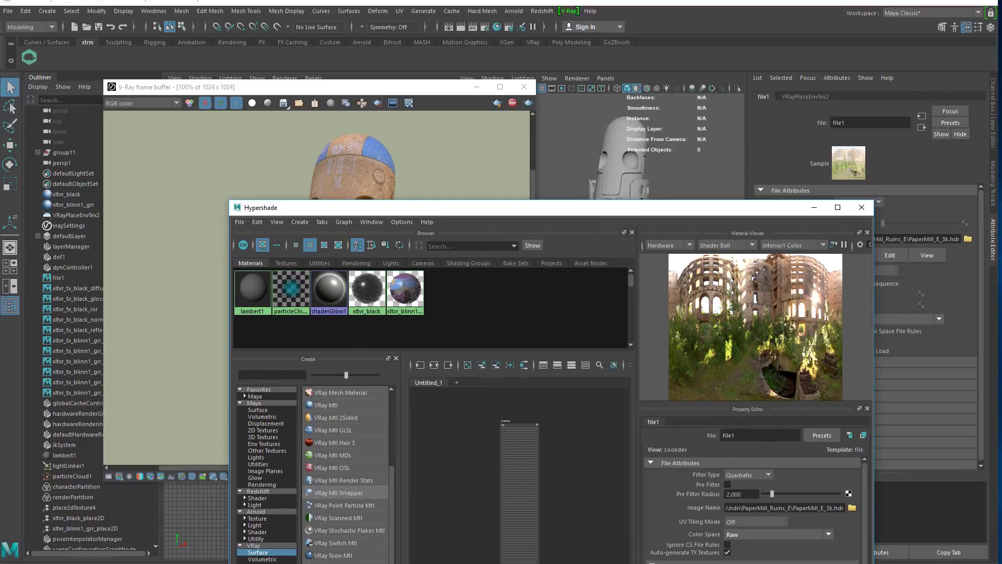
{"action": "left_click", "coordinate": [358, 556]}
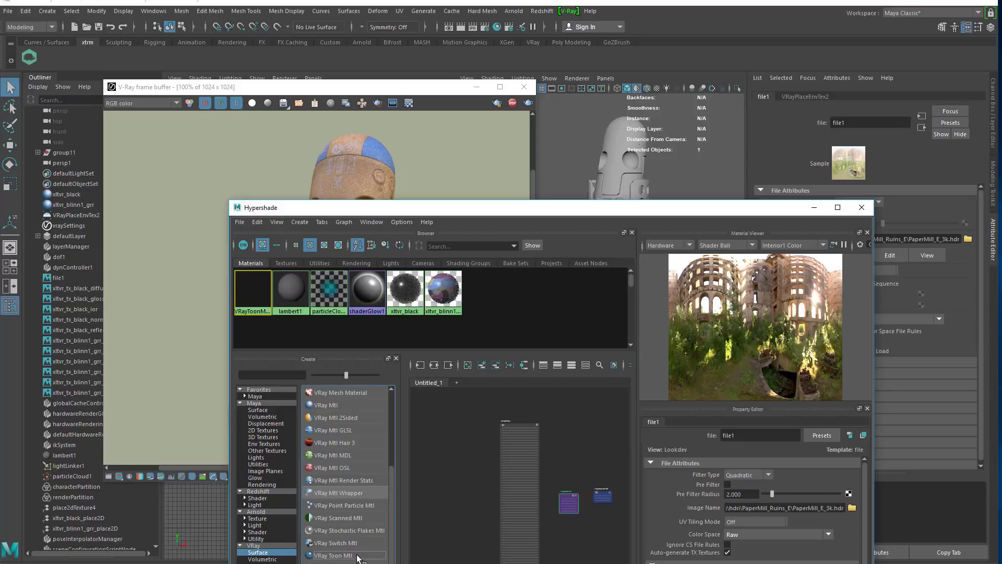
{"action": "left_click", "coordinate": [566, 497]}
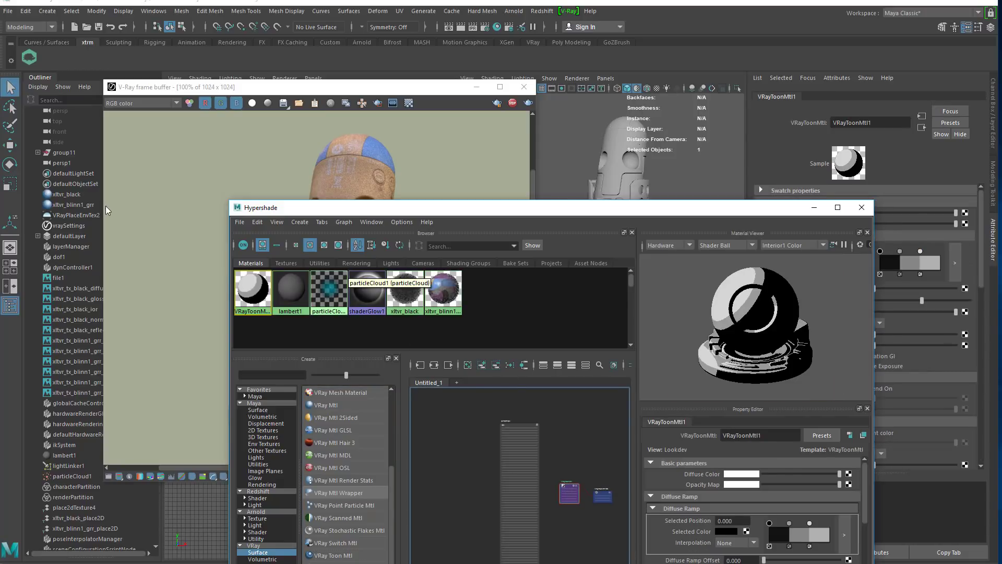
Create a VRayToon outline node in the scene and bring the V-Ray frame buffer to the front
{"action": "left_click", "coordinate": [47, 11]}
{"action": "mouse_move", "coordinate": [87, 244]}
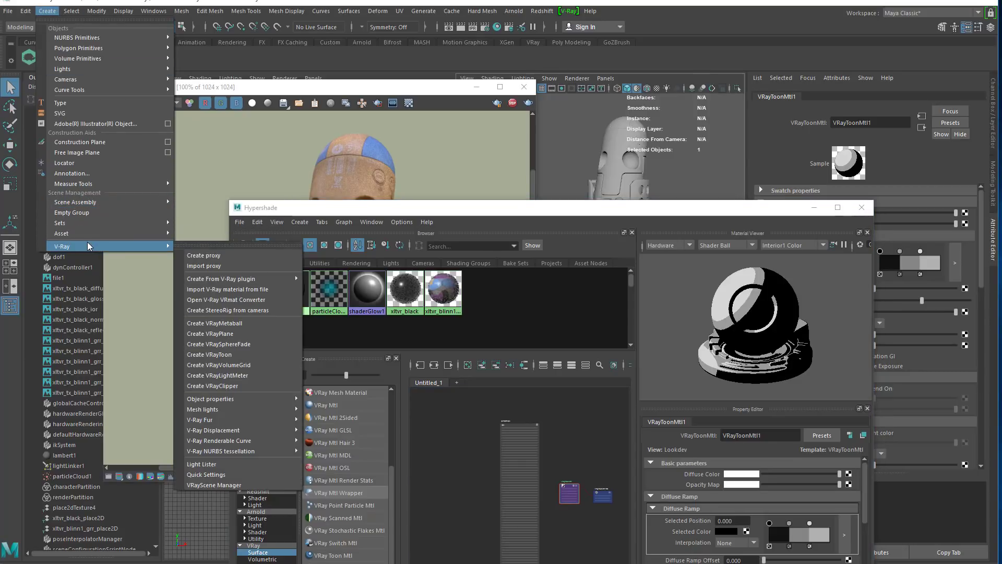
{"action": "left_click", "coordinate": [243, 354]}
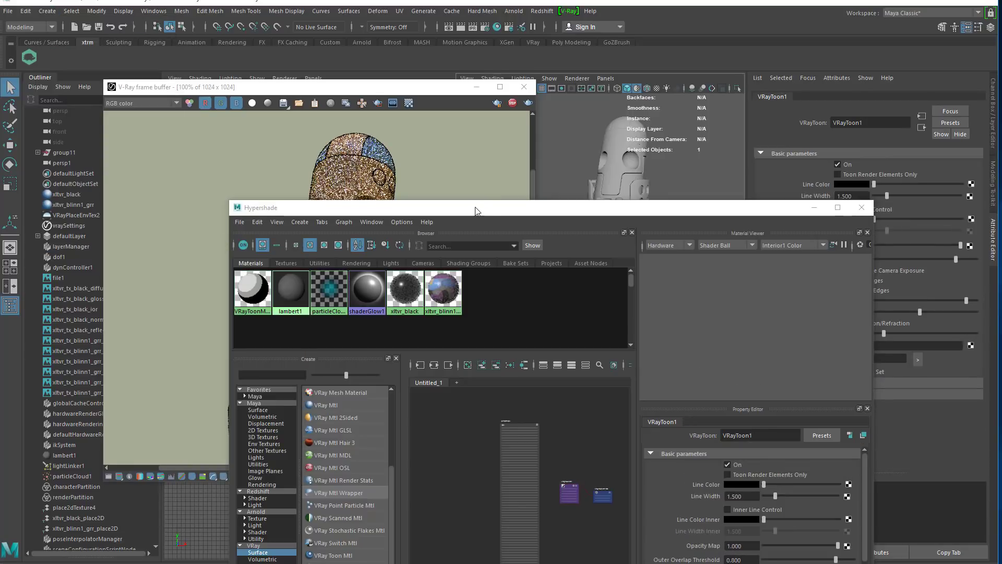
{"action": "left_click_drag", "start_coordinate": [429, 209], "coordinate": [354, 291]}
{"action": "left_click", "coordinate": [403, 84]}
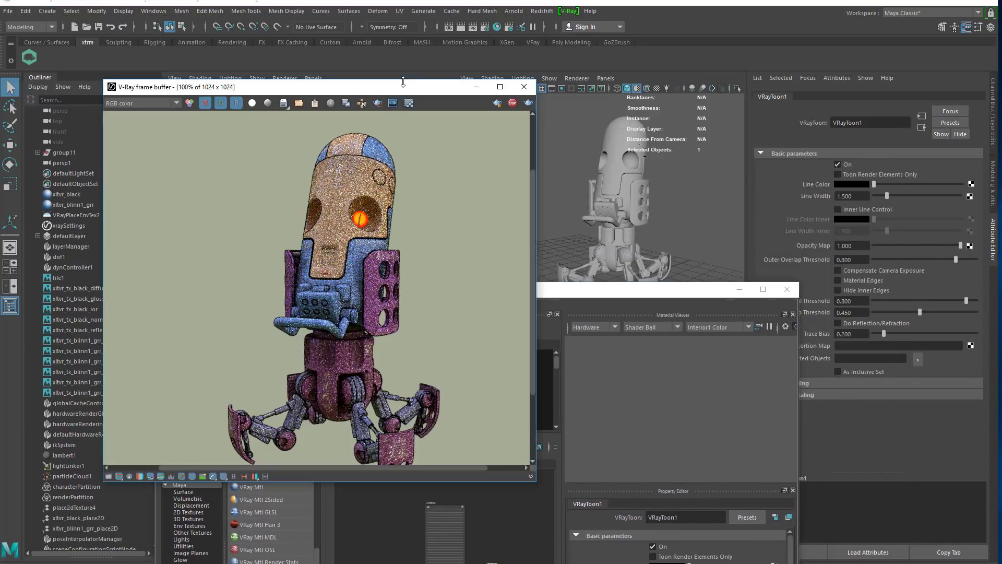
Compare the render with the VRayToon outlines off and on, and clear the Hypershade out of the way
{"action": "left_click", "coordinate": [834, 164]}
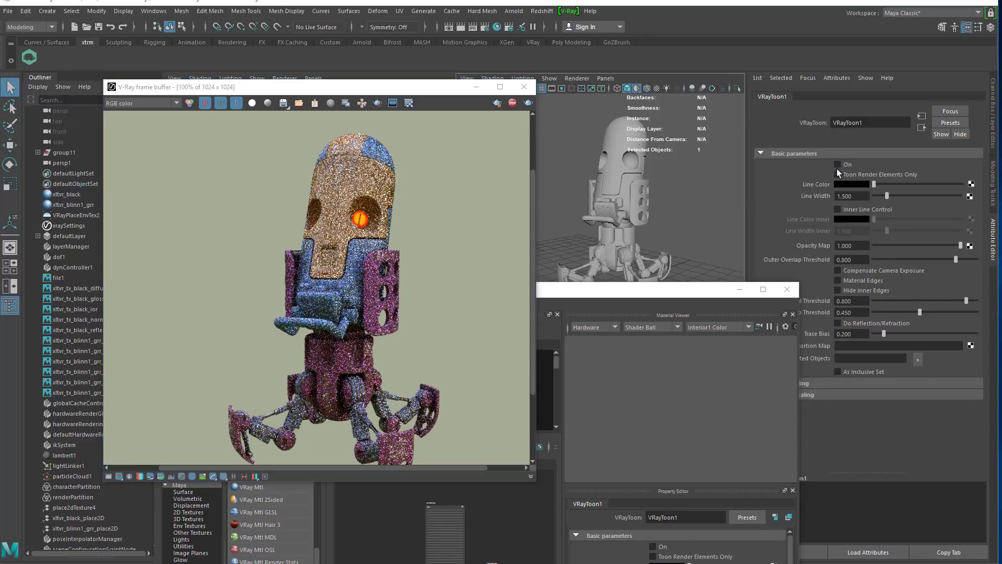
{"action": "left_click", "coordinate": [837, 165]}
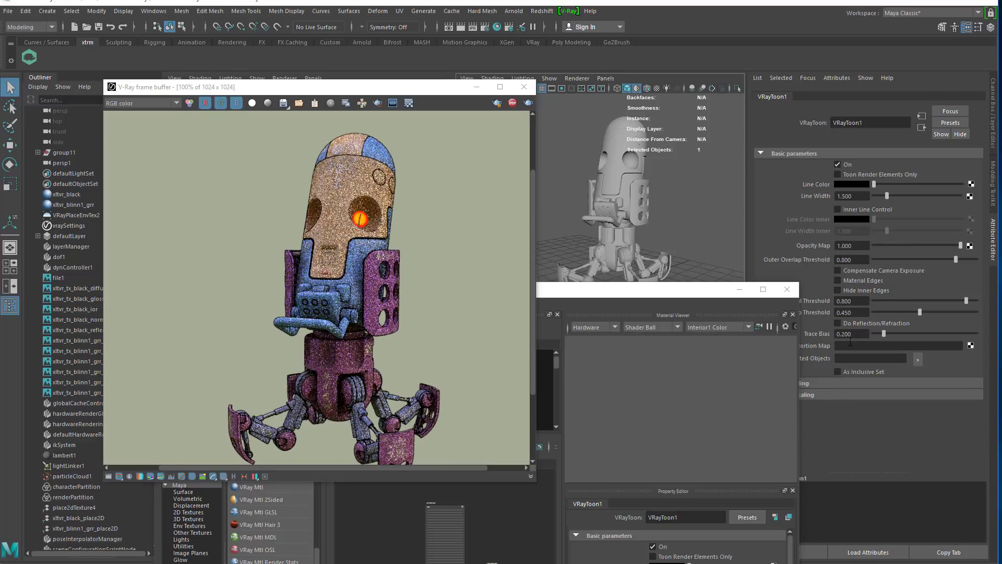
{"action": "left_click_drag", "start_coordinate": [703, 289], "coordinate": [616, 433]}
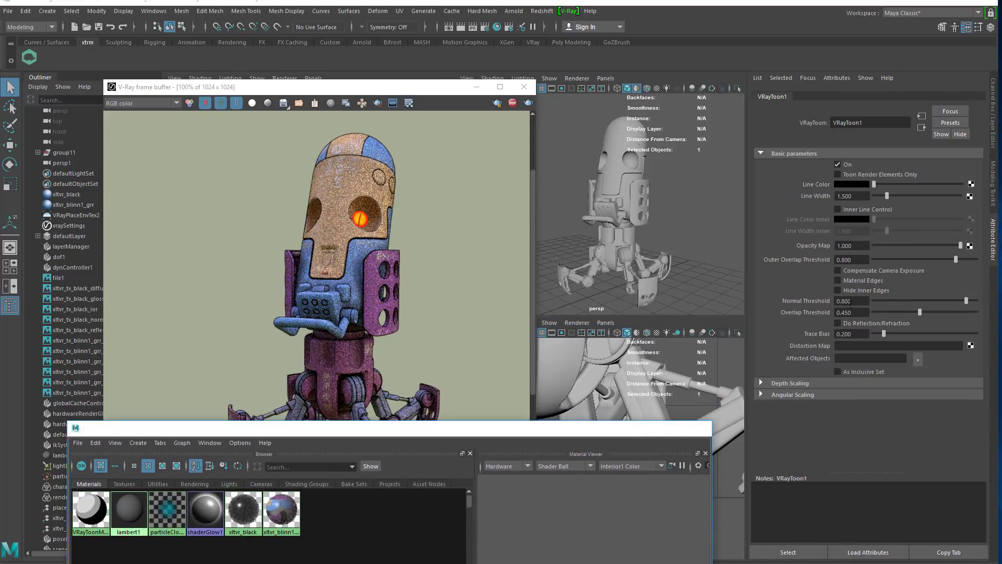
{"action": "left_click", "coordinate": [700, 428]}
Try VRayToon Normal Threshold values of 0.1 and 0.9 on the robot's outlines
{"action": "left_click", "coordinate": [866, 301]}
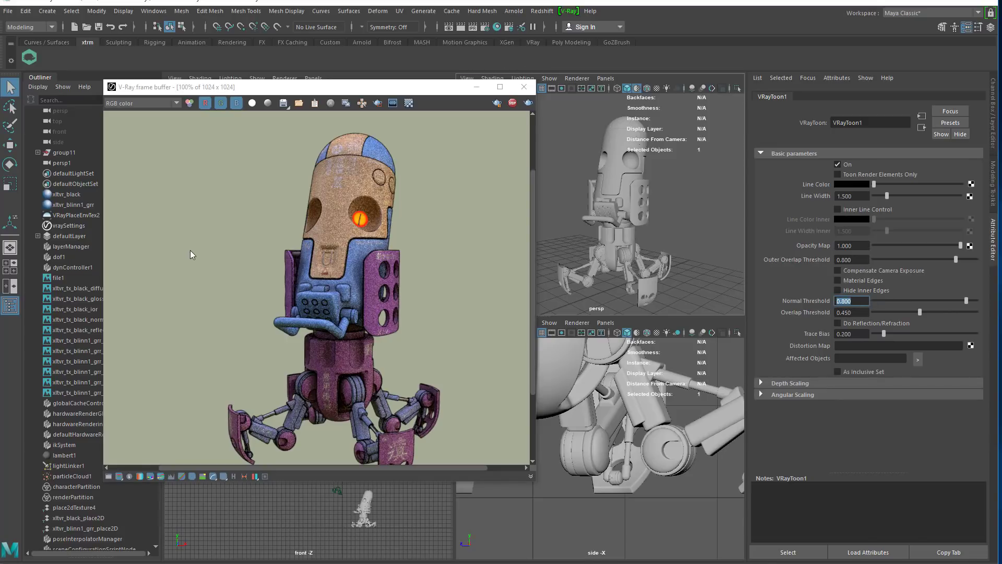
{"action": "type", "text": ".1"}
{"action": "key", "text": "Return"}
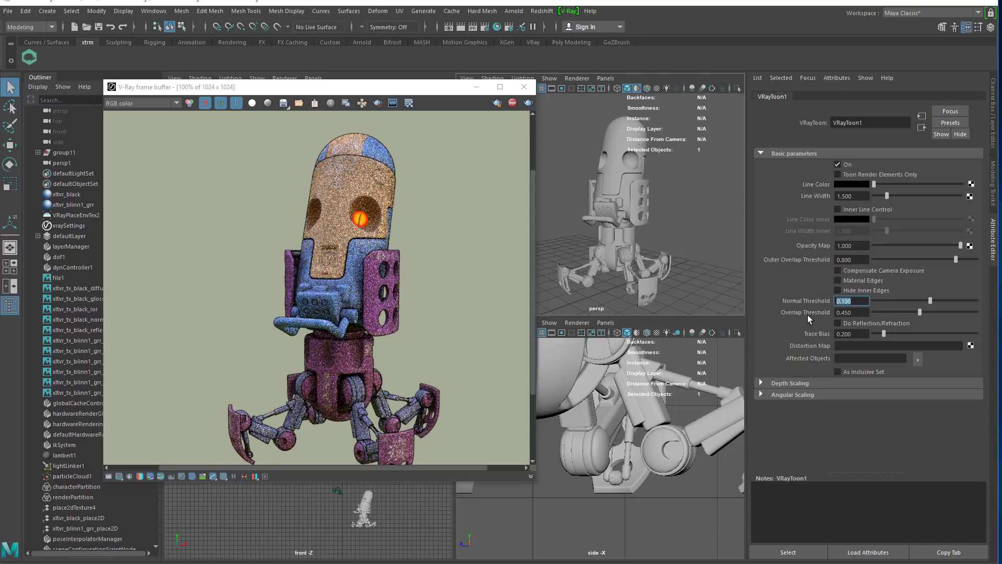
{"action": "type", "text": ".9"}
{"action": "key", "text": "Return"}
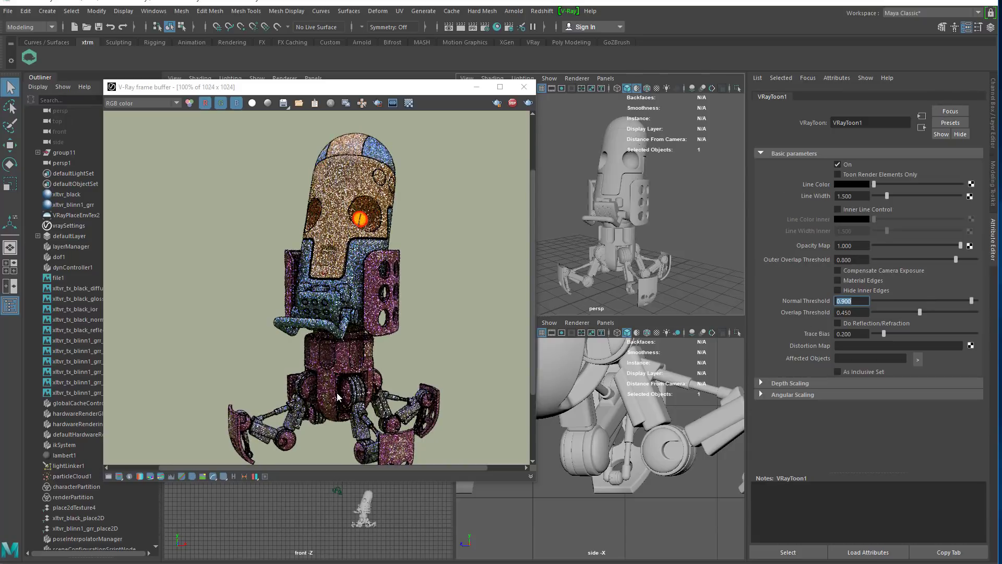
Change the VRayToon line colour to a bright pinkish red
{"action": "left_click", "coordinate": [864, 187]}
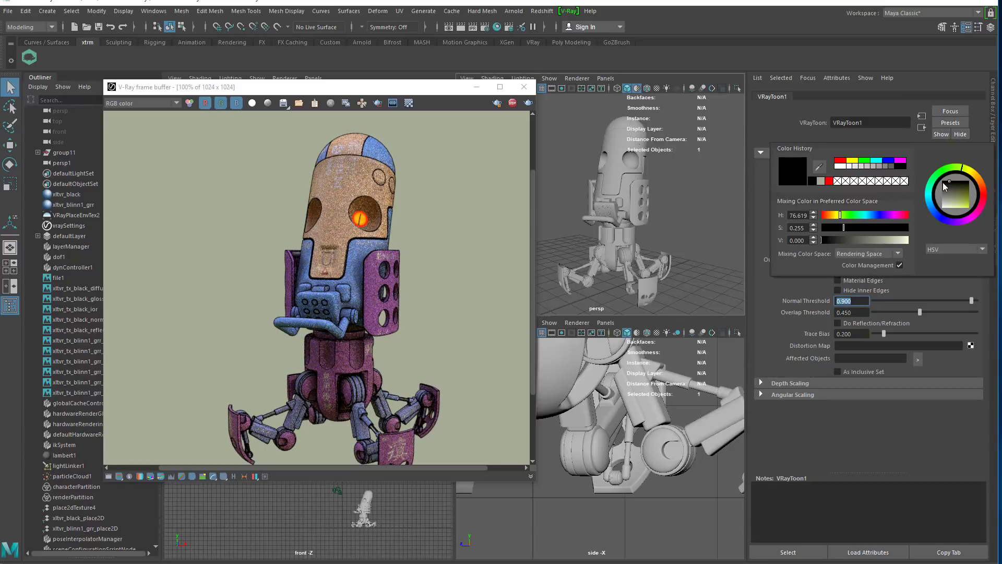
{"action": "left_click", "coordinate": [984, 196]}
{"action": "left_click_drag", "start_coordinate": [961, 195], "coordinate": [972, 211]}
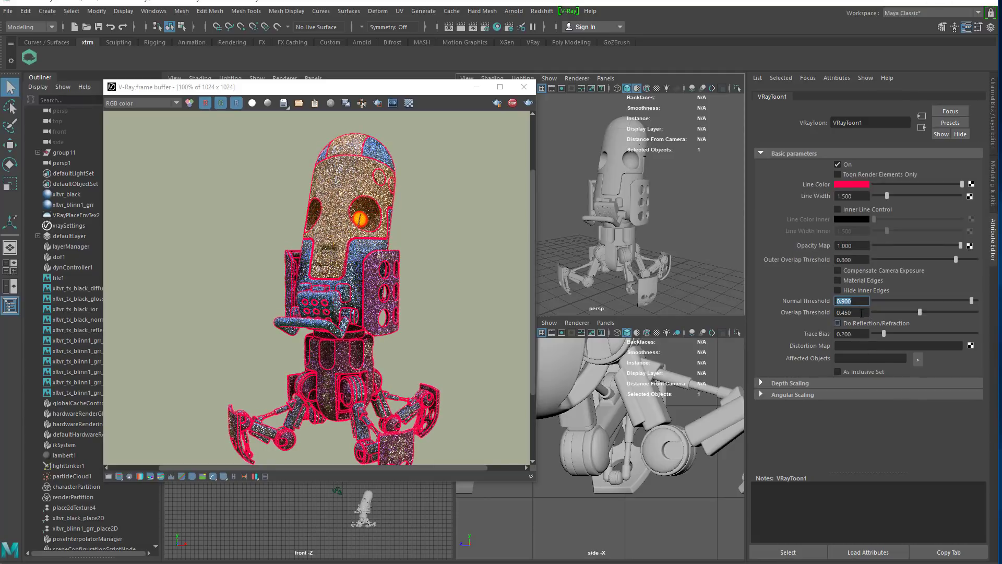
Raise the VRayToon Normal Threshold to 0.99 and on to 0.999
{"action": "type", "text": "0.99"}
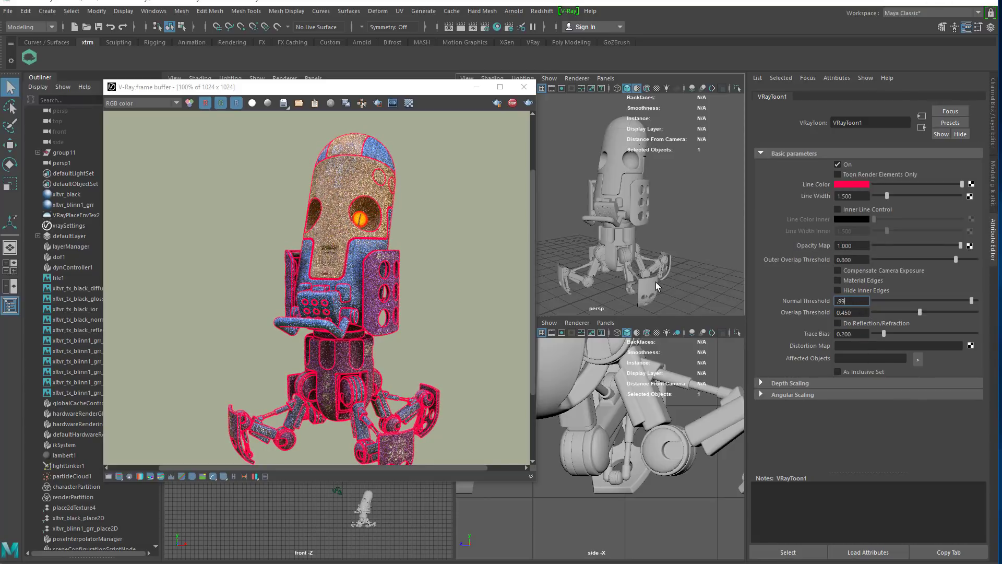
{"action": "key", "text": "Return"}
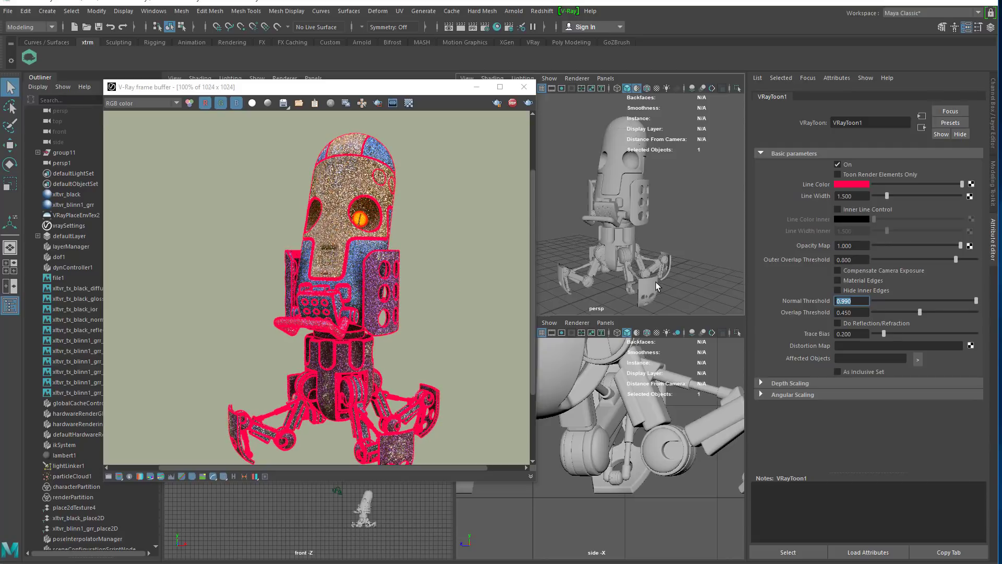
{"action": "type", "text": "9"}
{"action": "key", "text": "Return"}
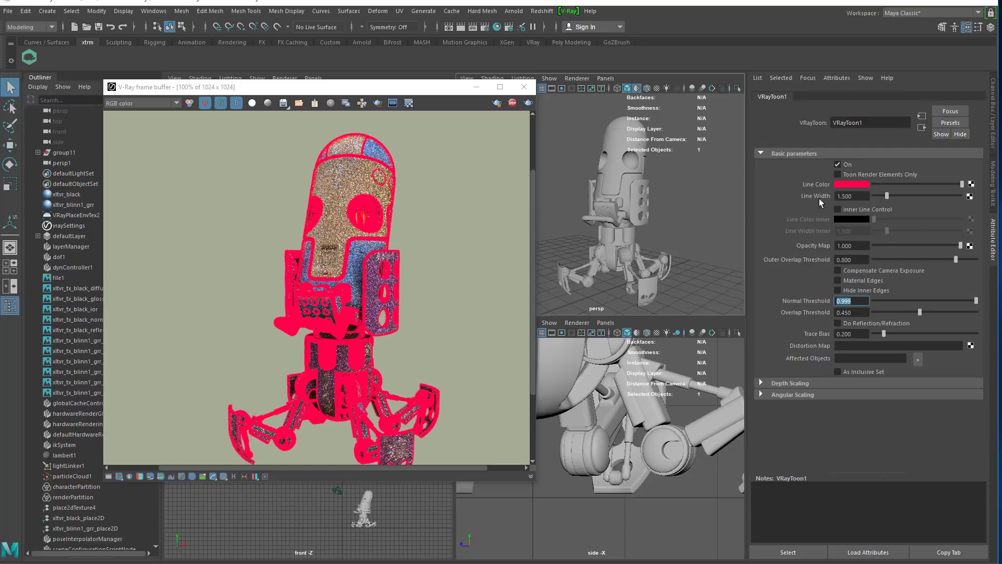
Set the VRayToon Line Width to 0.5
{"action": "double_click", "coordinate": [845, 196]}
{"action": "type", "text": "0.5"}
{"action": "key", "text": "Return"}
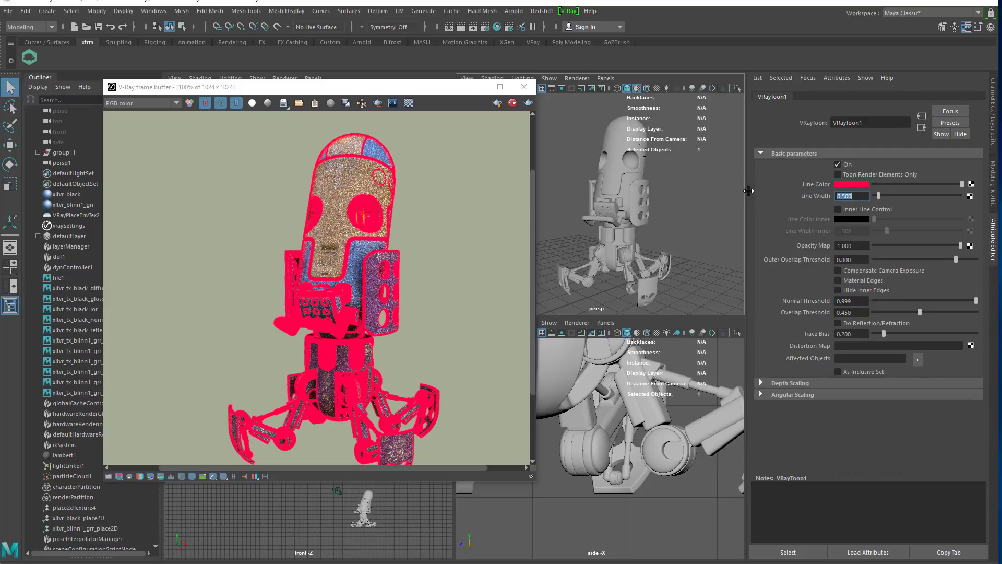
Enable Inner Line Control and set the inner line colour to a bright yellow-green
{"action": "left_click", "coordinate": [844, 208]}
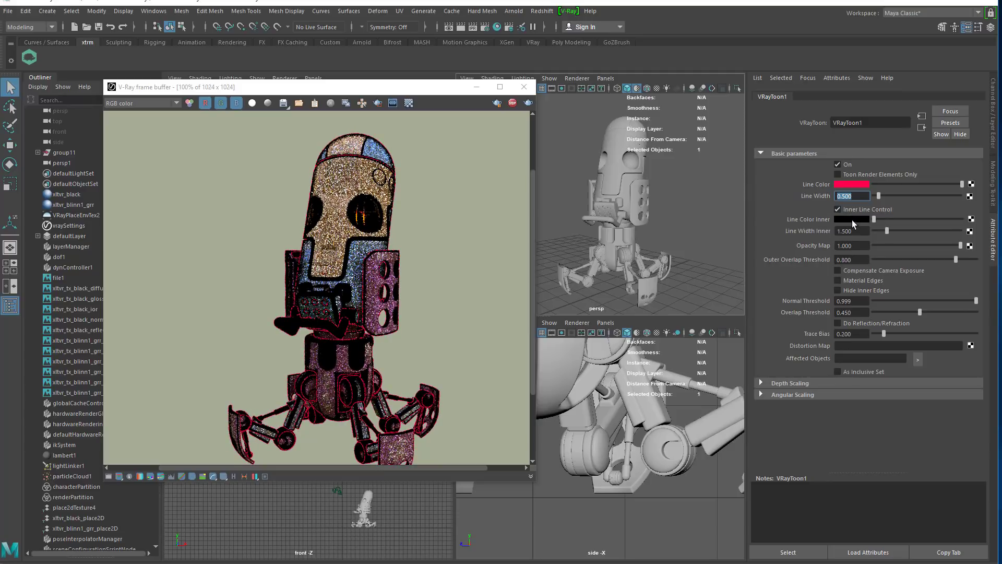
{"action": "left_click", "coordinate": [852, 220]}
{"action": "mouse_move", "coordinate": [941, 204]}
{"action": "left_mouse_down"}
{"action": "mouse_move", "coordinate": [929, 203]}
{"action": "mouse_move", "coordinate": [934, 241]}
{"action": "left_mouse_up"}
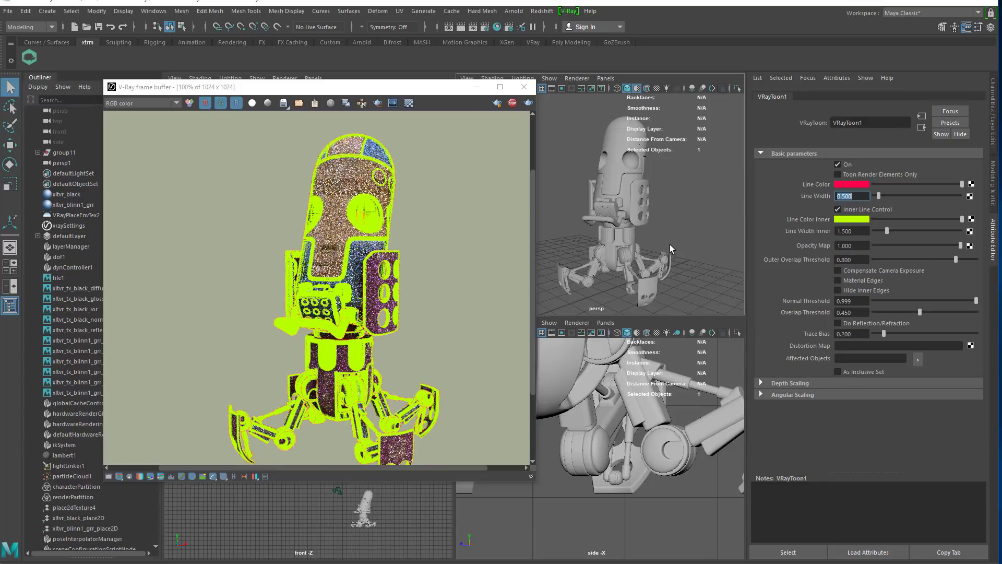
Set the VRayToon Line Width Inner to 0.3
{"action": "left_click", "coordinate": [864, 196]}
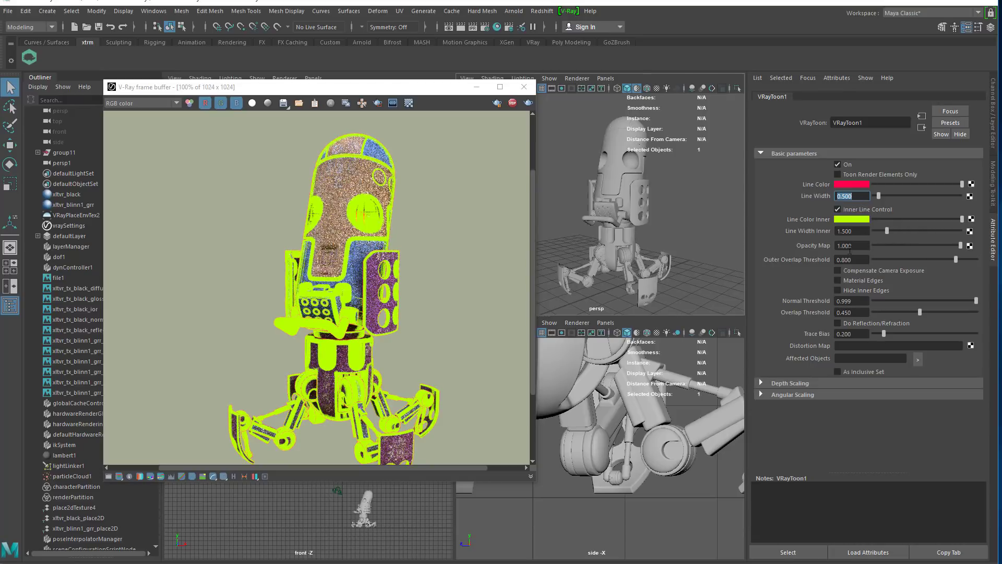
{"action": "left_click", "coordinate": [865, 231]}
{"action": "type", "text": "."}
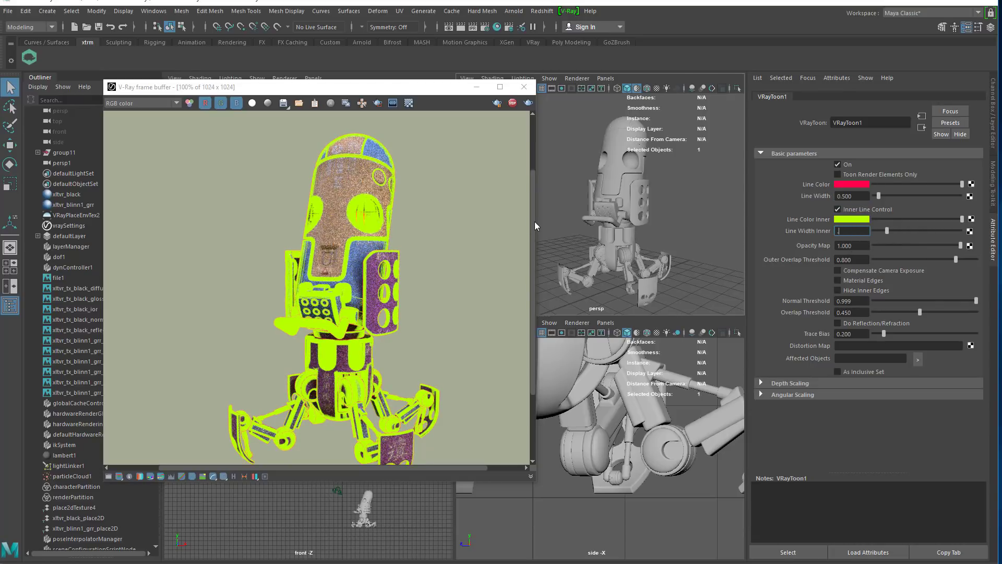
{"action": "type", "text": "3"}
{"action": "key", "text": "Return"}
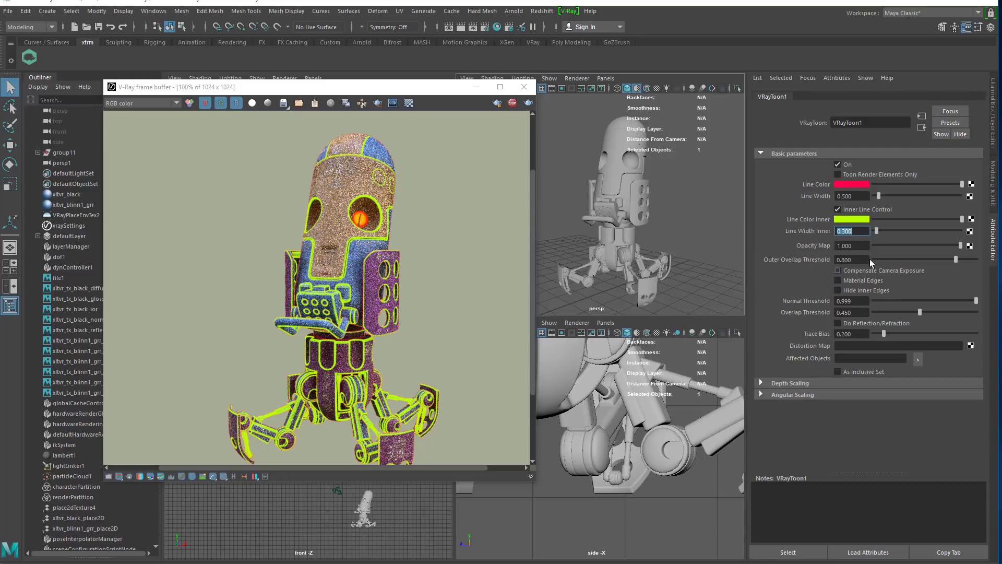
Try the VRayToon Overlap Threshold at 1.0 and settle on 0.95
{"action": "left_click_drag", "start_coordinate": [939, 313], "coordinate": [988, 312]}
{"action": "left_click", "coordinate": [866, 312]}
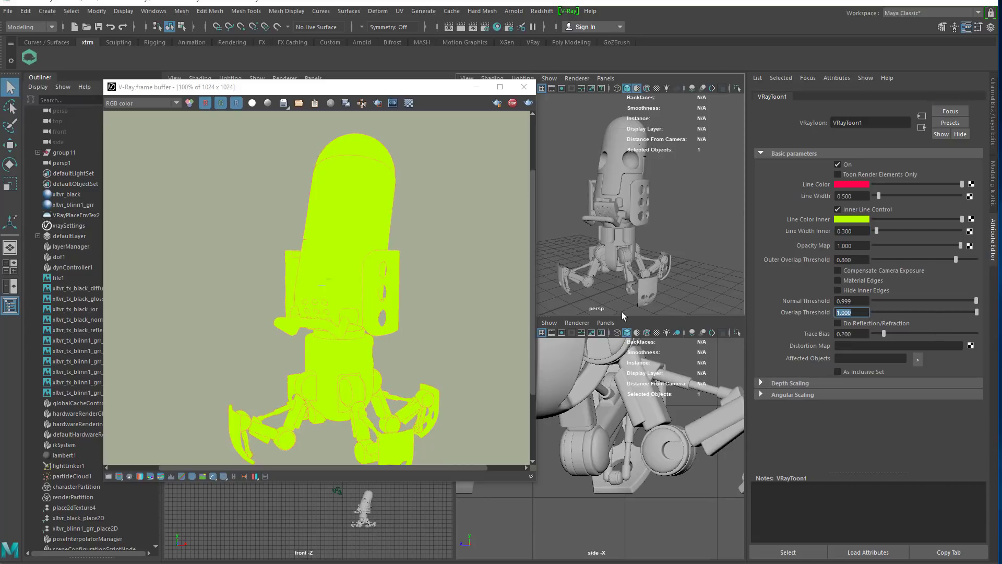
{"action": "type", "text": ".95"}
{"action": "key", "text": "Return"}
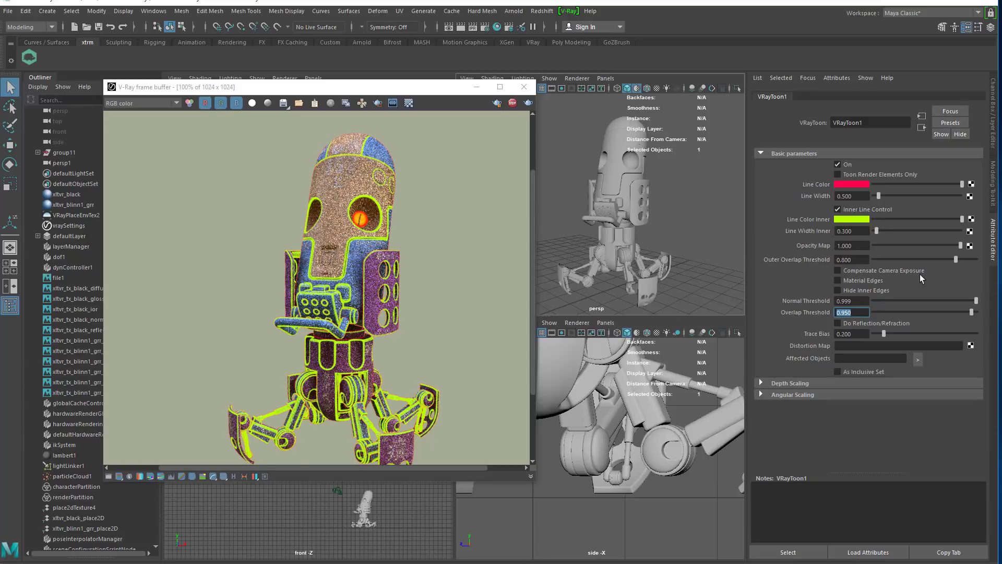
Set the VRayToon Normal Threshold to 0.996
{"action": "left_click", "coordinate": [852, 303]}
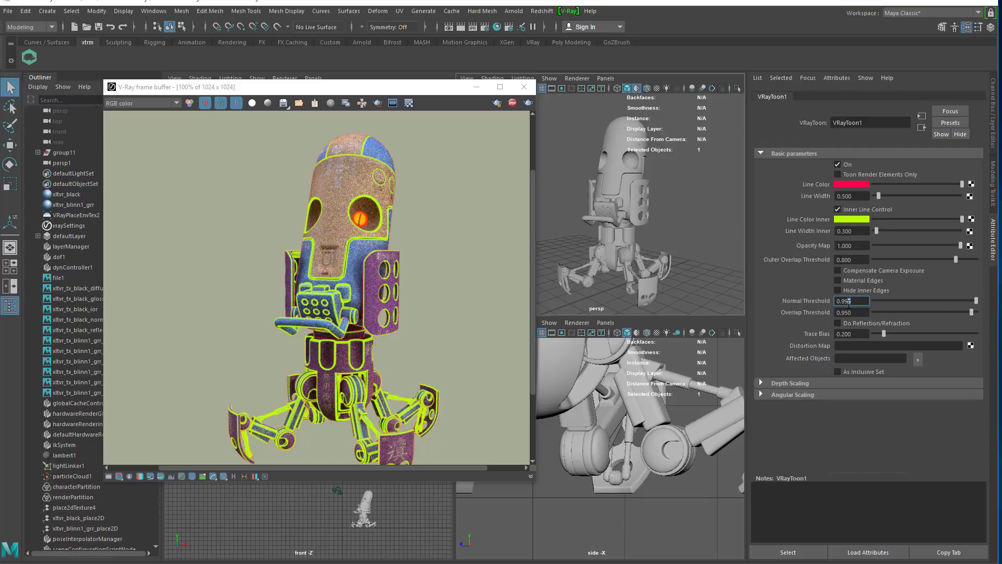
{"action": "type", "text": "6"}
{"action": "key", "text": "Return"}
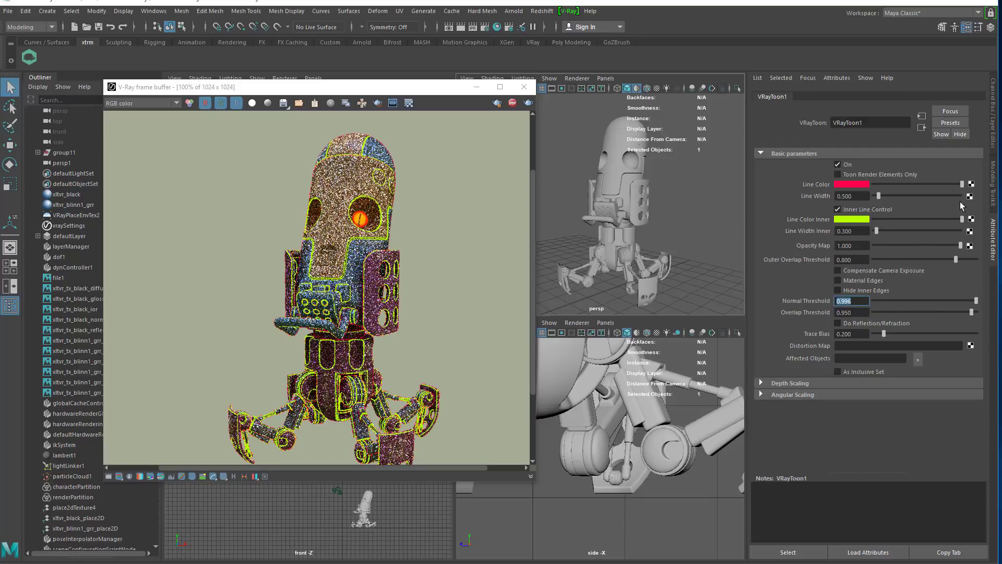
Try the Outer Overlap Threshold at 1.0 and settle on 0.95
{"action": "left_click_drag", "start_coordinate": [956, 259], "coordinate": [977, 259]}
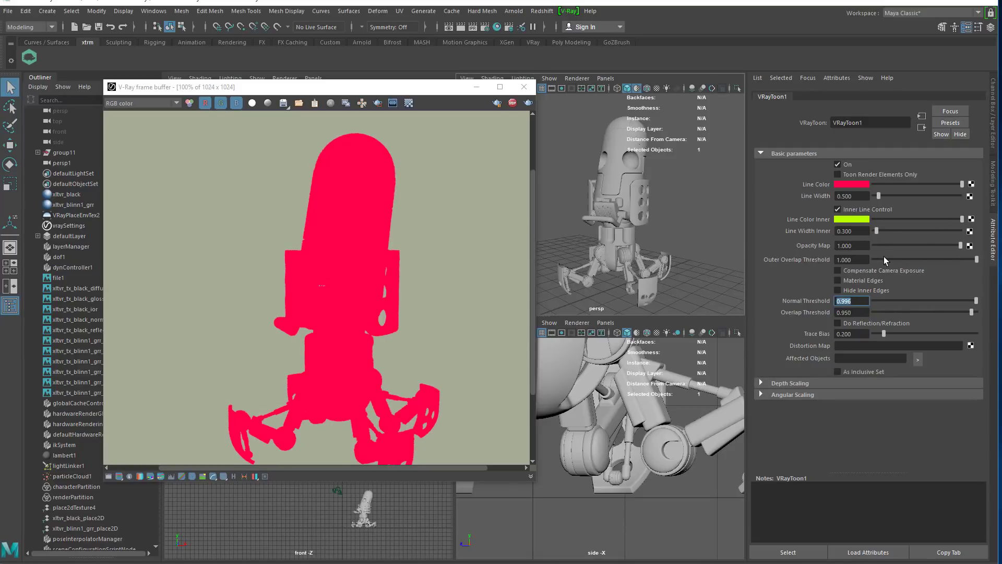
{"action": "left_click", "coordinate": [851, 259]}
{"action": "type", "text": ".95"}
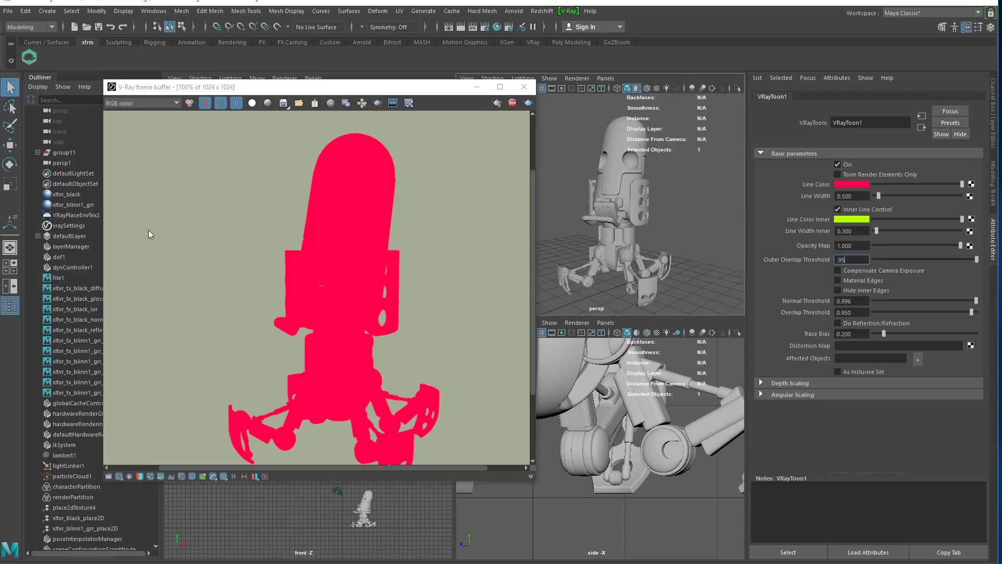
{"action": "key", "text": "Return"}
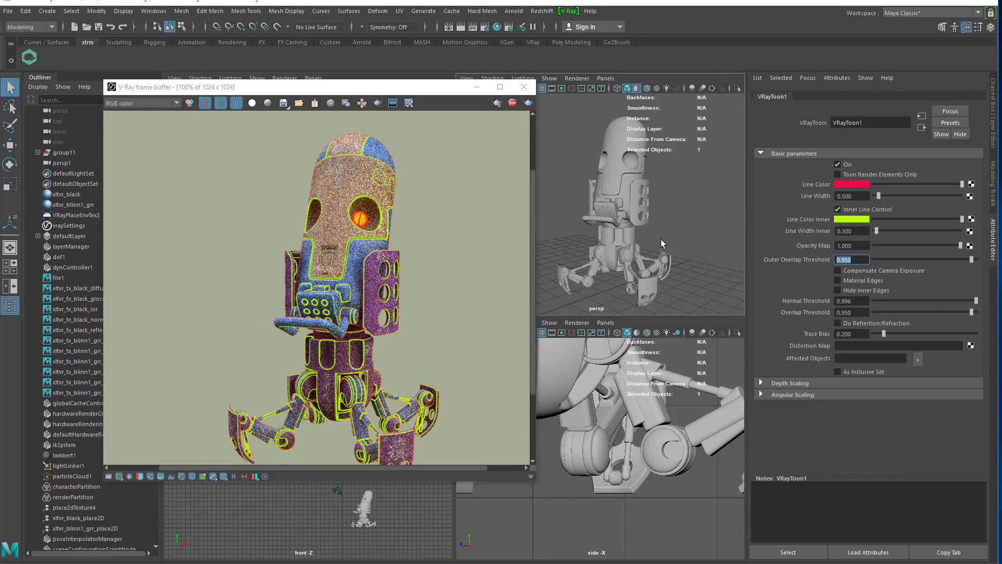
Connect a Maya Cloud 3D texture to the VRayToon Opacity Map and return to the VRayToon settings
{"action": "left_click", "coordinate": [970, 246]}
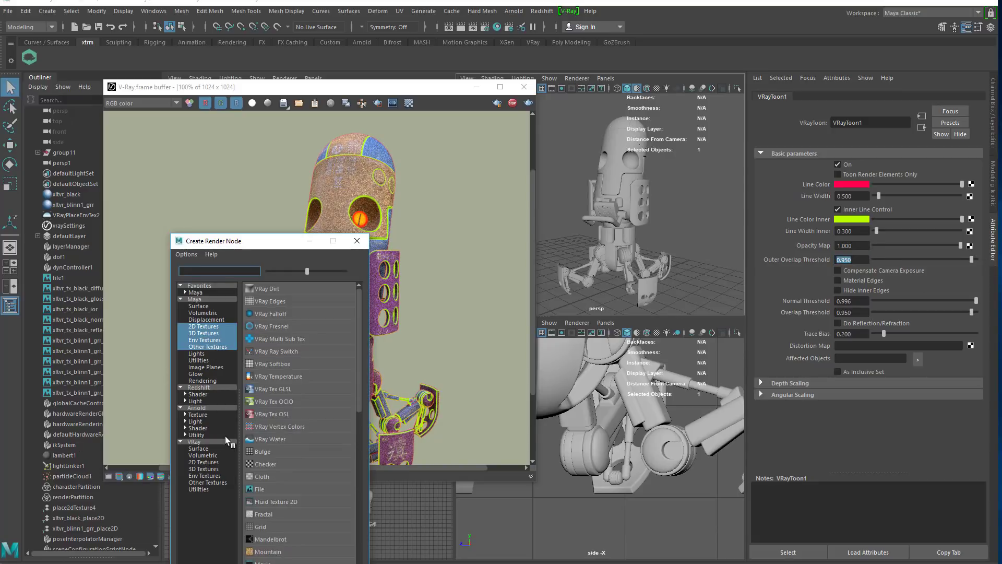
{"action": "left_click", "coordinate": [203, 462]}
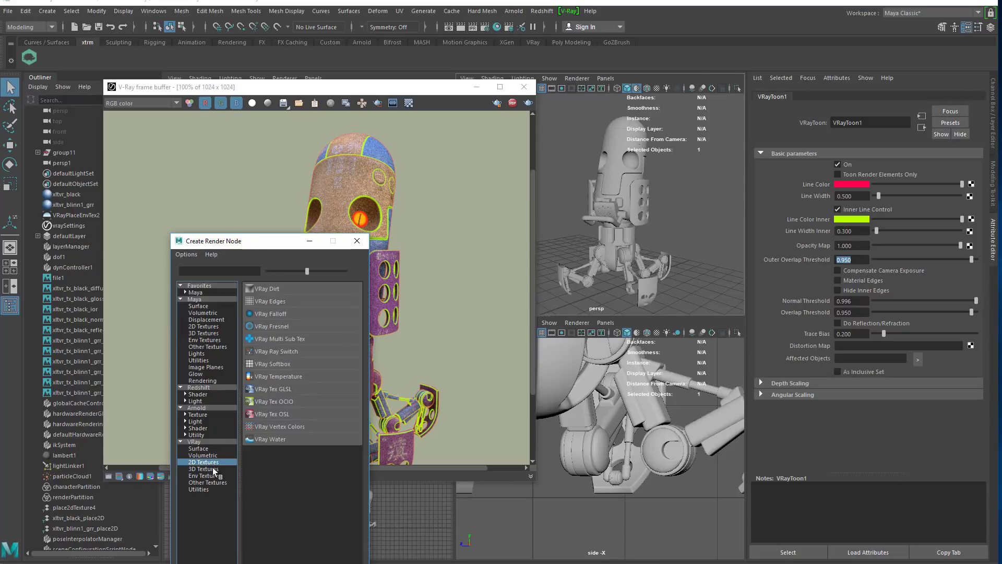
{"action": "left_click", "coordinate": [204, 469]}
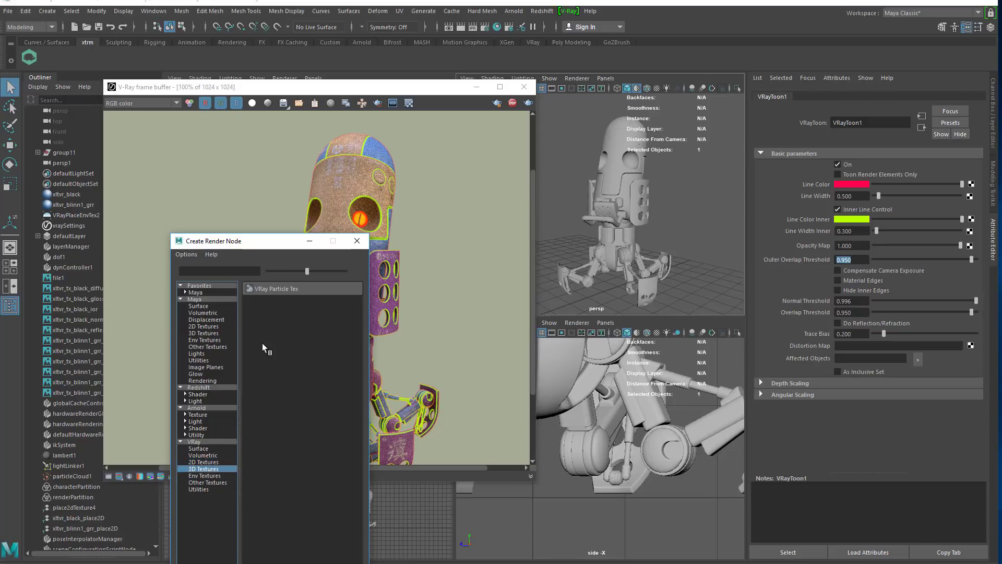
{"action": "left_click", "coordinate": [210, 463]}
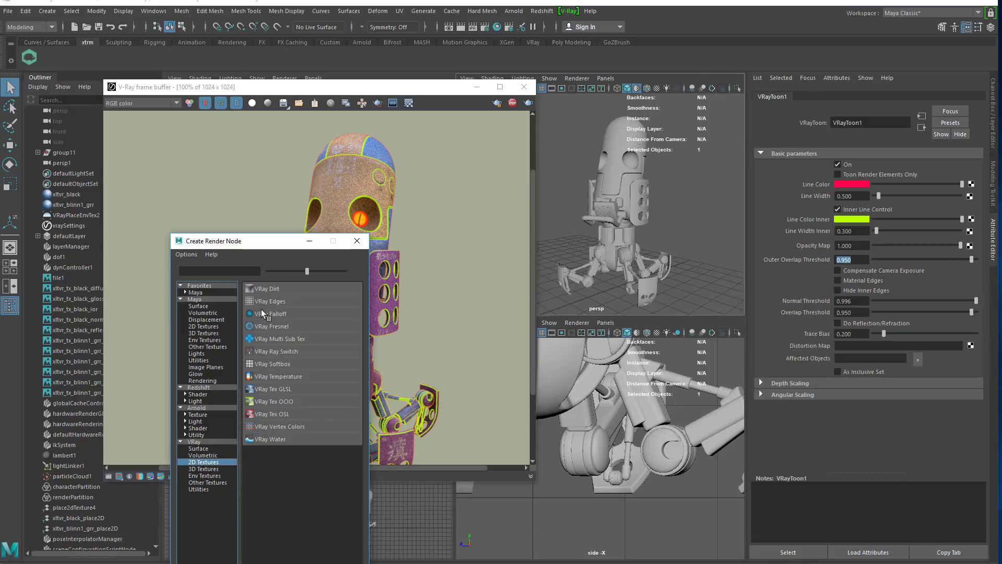
{"action": "left_click", "coordinate": [207, 333]}
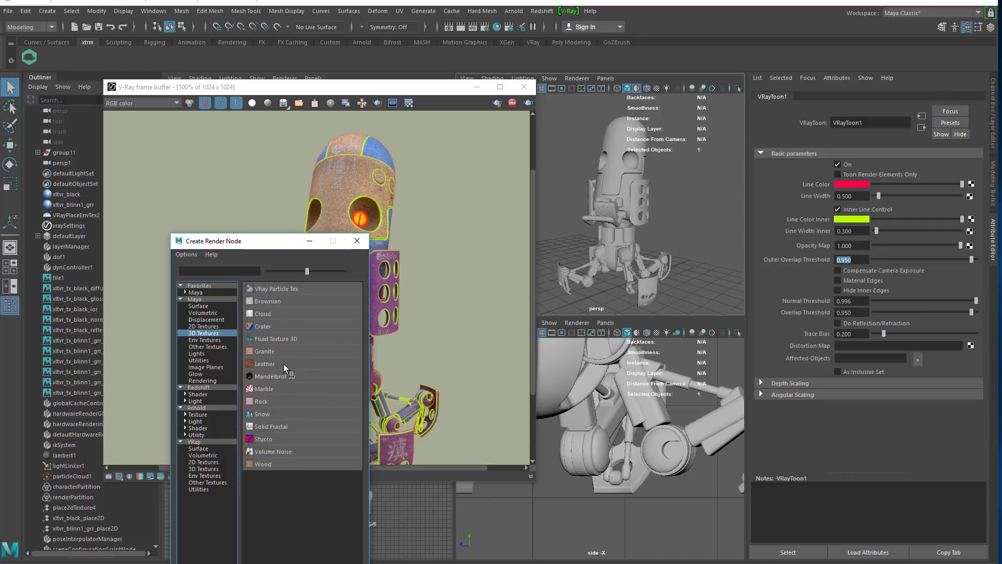
{"action": "left_click", "coordinate": [268, 314]}
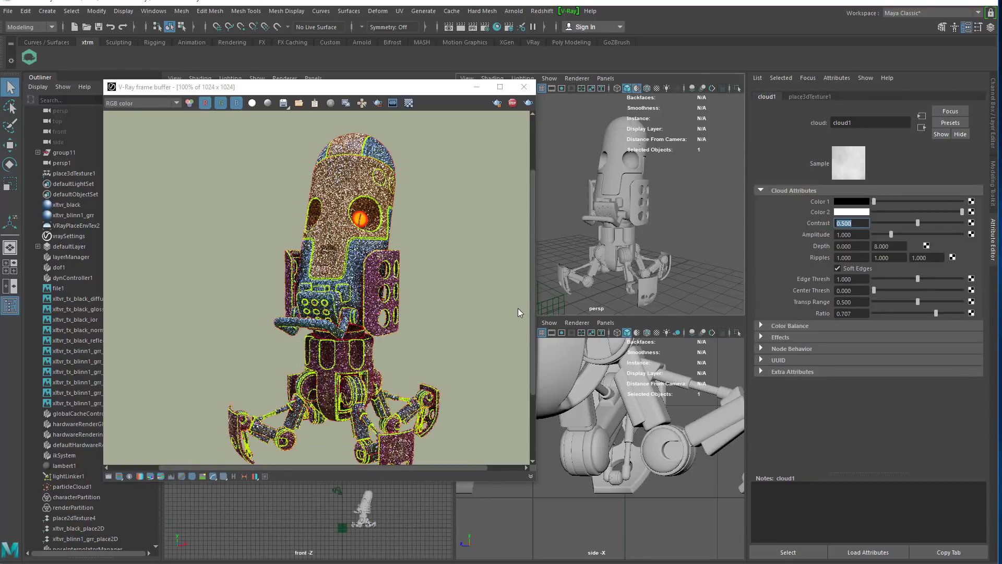
{"action": "mouse_move", "coordinate": [874, 201]}
{"action": "left_mouse_down"}
{"action": "mouse_move", "coordinate": [962, 201]}
{"action": "mouse_move", "coordinate": [873, 202]}
{"action": "left_mouse_up"}
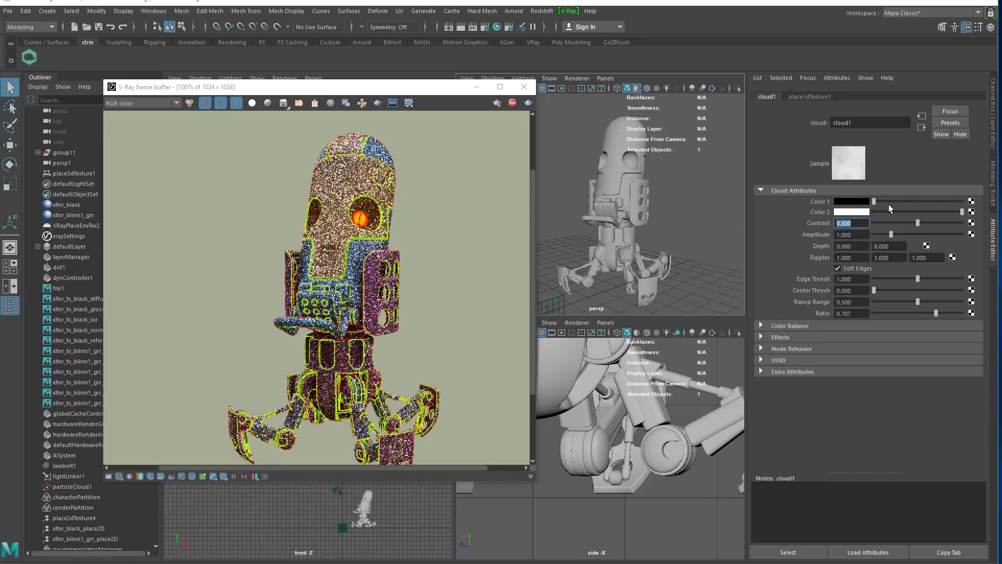
{"action": "mouse_move", "coordinate": [963, 212]}
{"action": "left_mouse_down"}
{"action": "mouse_move", "coordinate": [868, 214]}
{"action": "mouse_move", "coordinate": [962, 212]}
{"action": "left_mouse_up"}
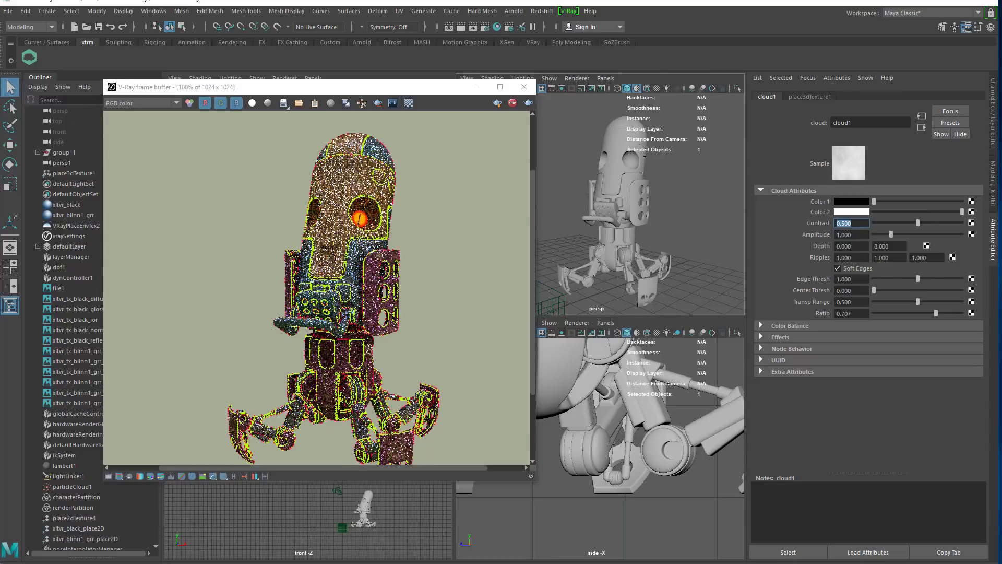
{"action": "left_click", "coordinate": [922, 128]}
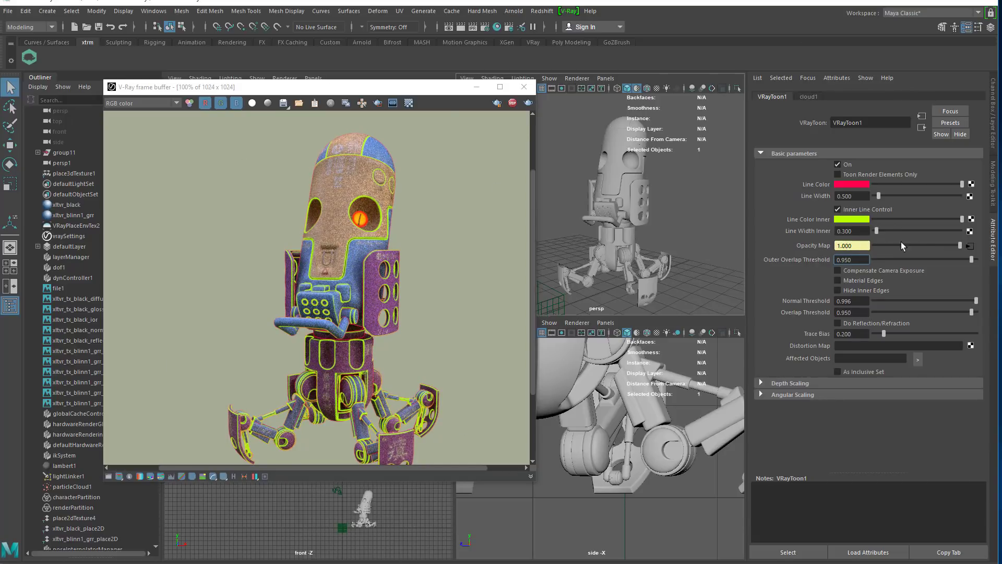
Connect a Fractal texture to the VRayToon Line Width Inner and try out its Threshold and Amplitude
{"action": "left_click", "coordinate": [969, 231]}
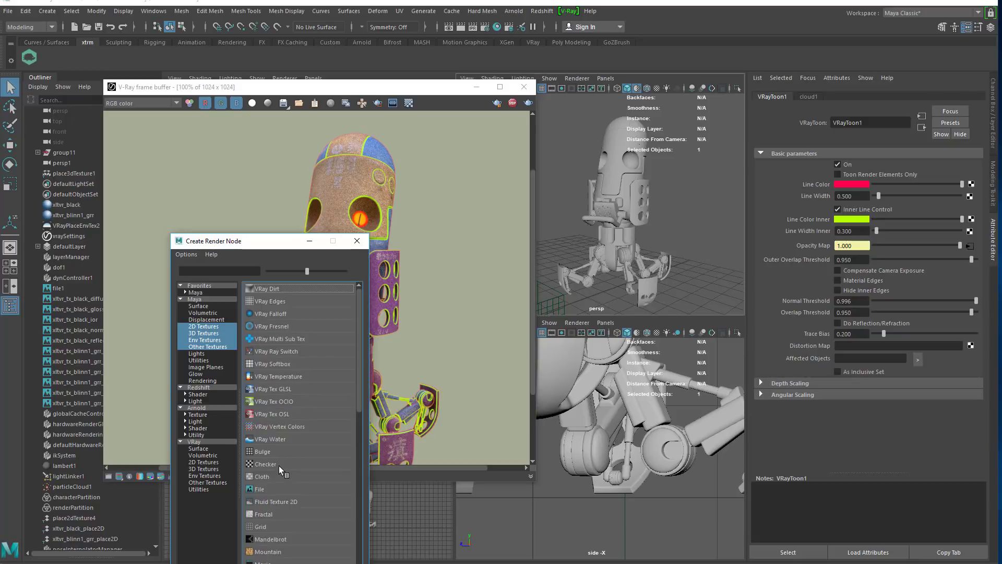
{"action": "left_click", "coordinate": [256, 511]}
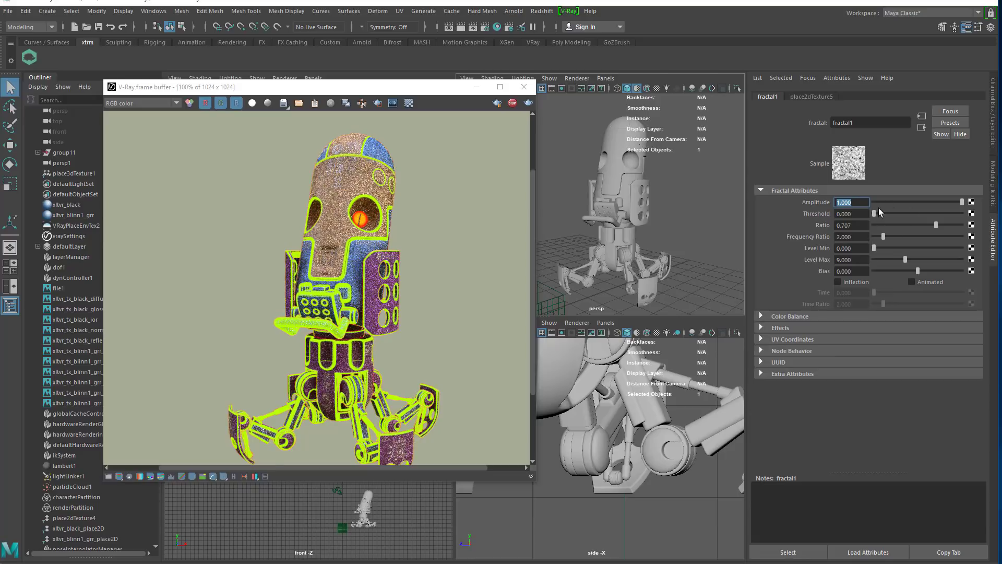
{"action": "left_click_drag", "start_coordinate": [874, 213], "coordinate": [966, 202]}
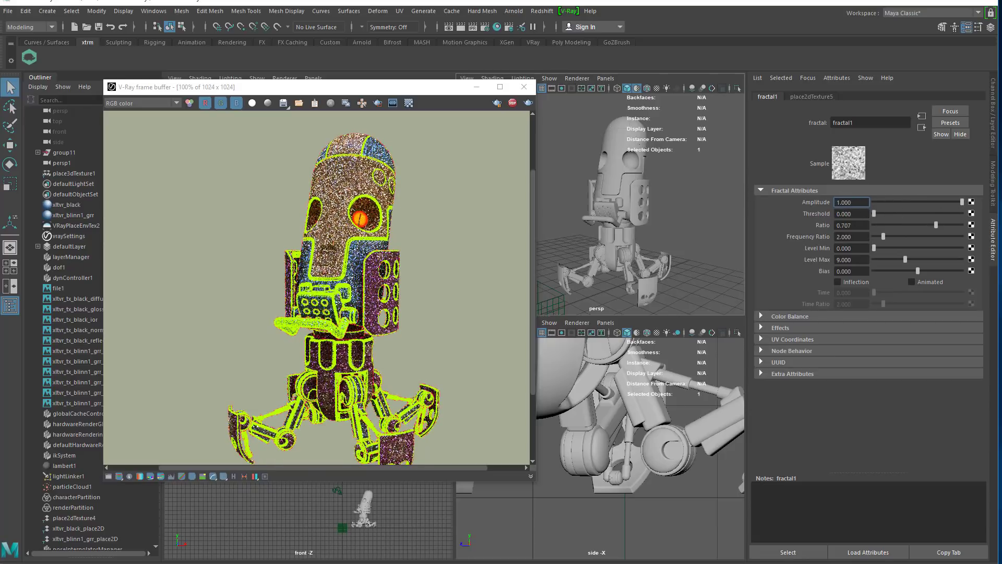
Set the fractal's Default Color and Color Gain to black and its Frequency Ratio to 3.371
{"action": "left_click", "coordinate": [819, 317]}
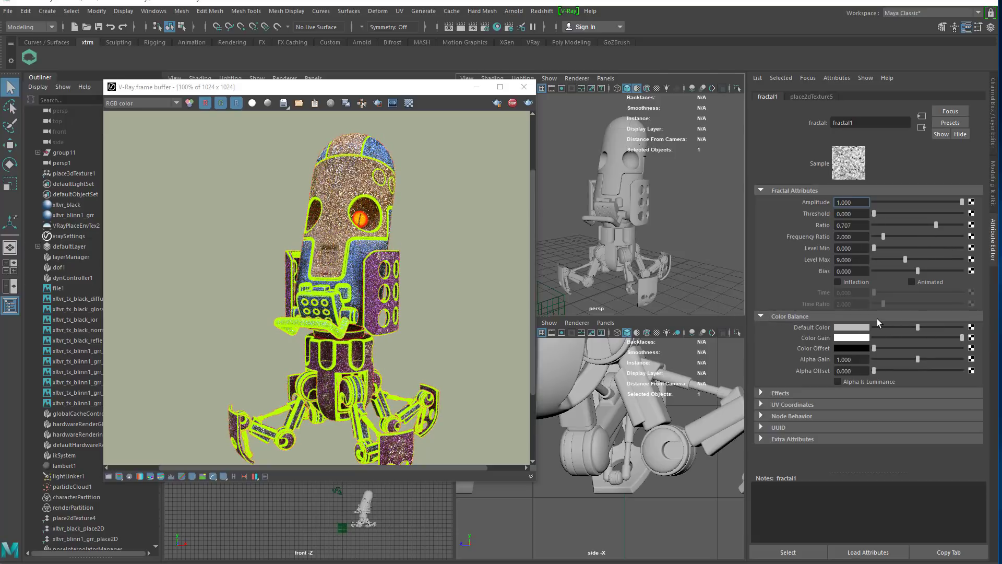
{"action": "mouse_move", "coordinate": [887, 327]}
{"action": "left_mouse_down"}
{"action": "mouse_move", "coordinate": [901, 329]}
{"action": "mouse_move", "coordinate": [890, 328]}
{"action": "left_mouse_up"}
{"action": "left_click", "coordinate": [874, 337]}
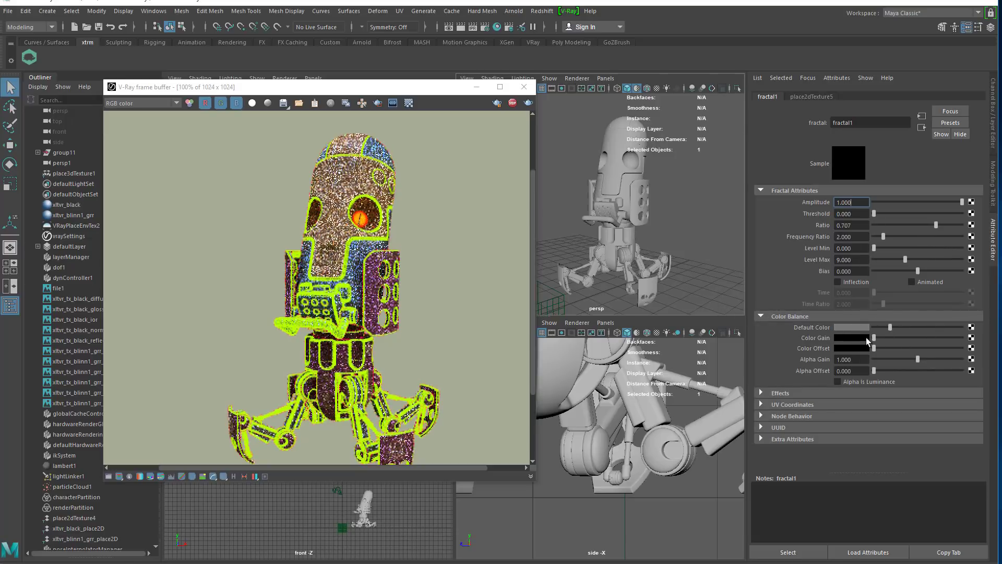
{"action": "left_click", "coordinate": [874, 327]}
{"action": "left_click_drag", "start_coordinate": [883, 236], "coordinate": [896, 237]}
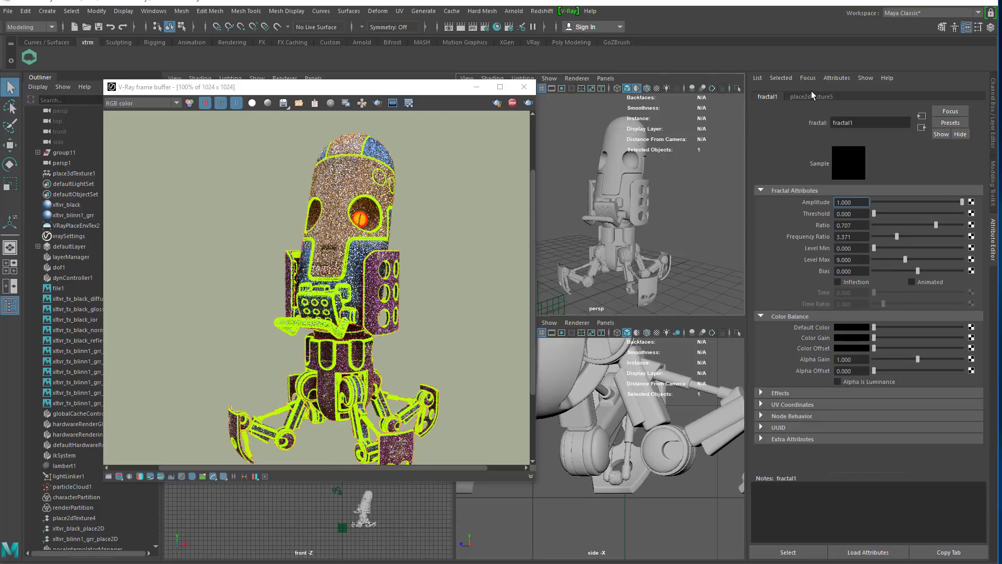
{"action": "left_click", "coordinate": [829, 97]}
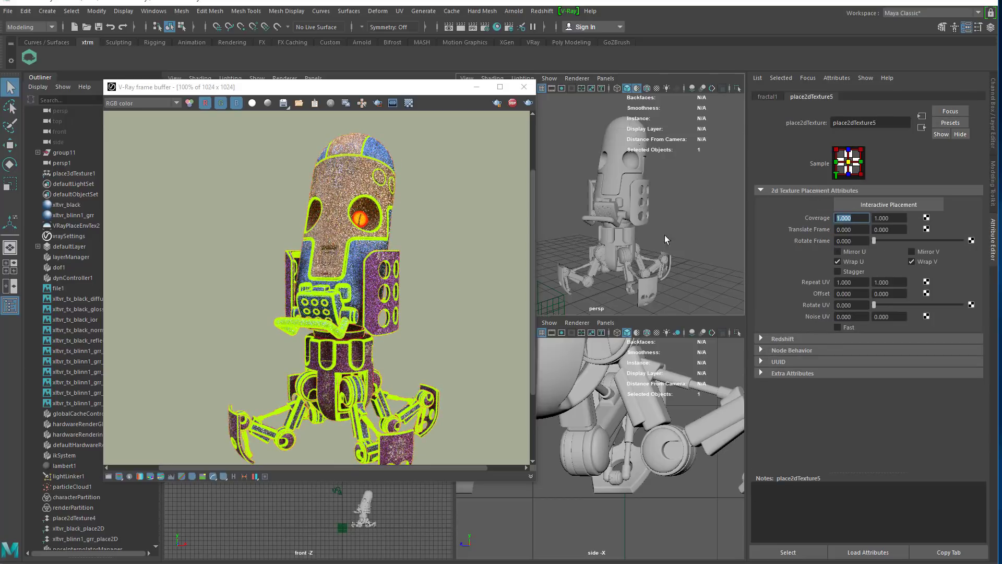
Filter the Outliner for "toon", graph VRayToon1 in the Hypershade, and delete it together with its cloud, fractal and placement nodes
{"action": "left_click", "coordinate": [497, 27]}
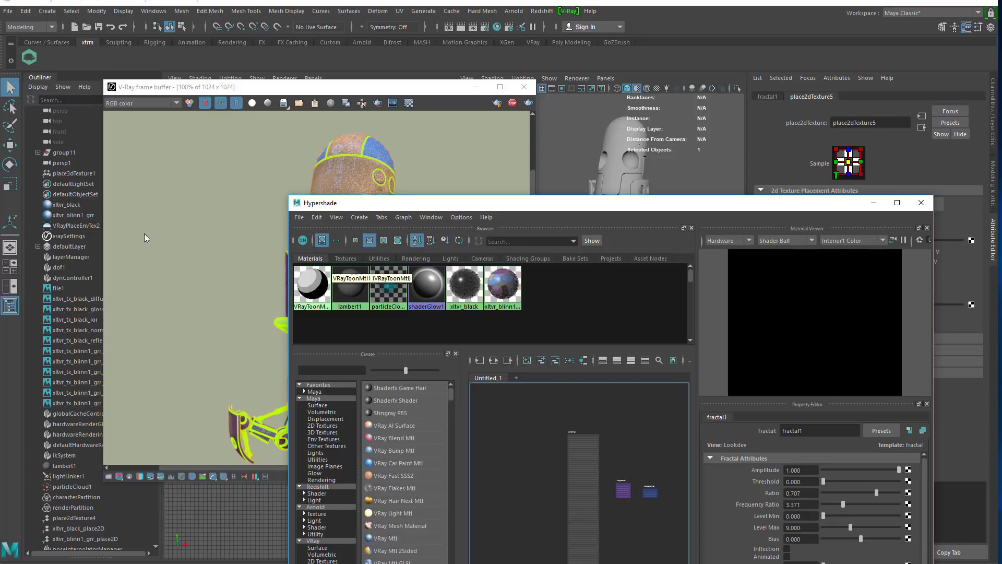
{"action": "left_click", "coordinate": [67, 204]}
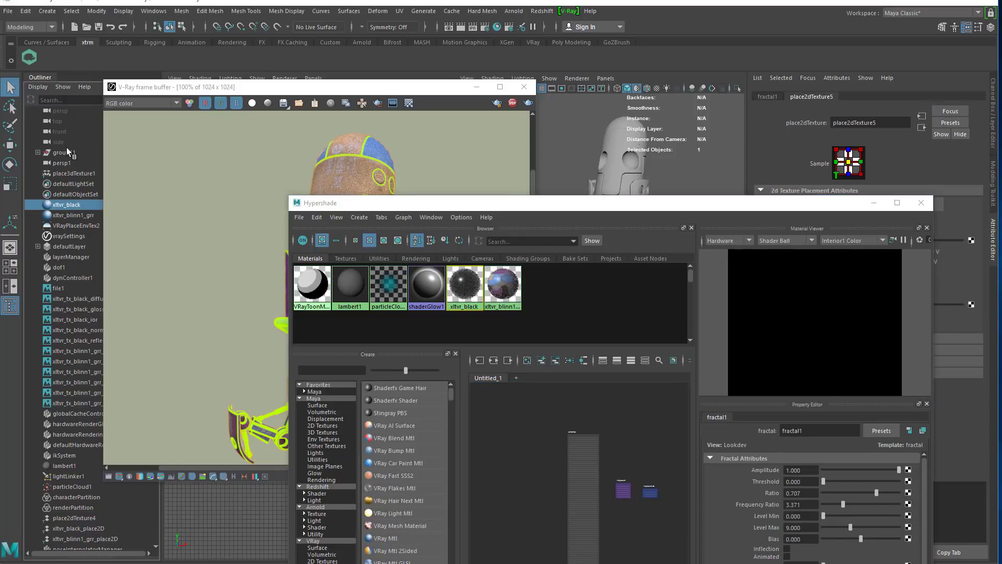
{"action": "left_click", "coordinate": [67, 99]}
{"action": "type", "text": "toon"}
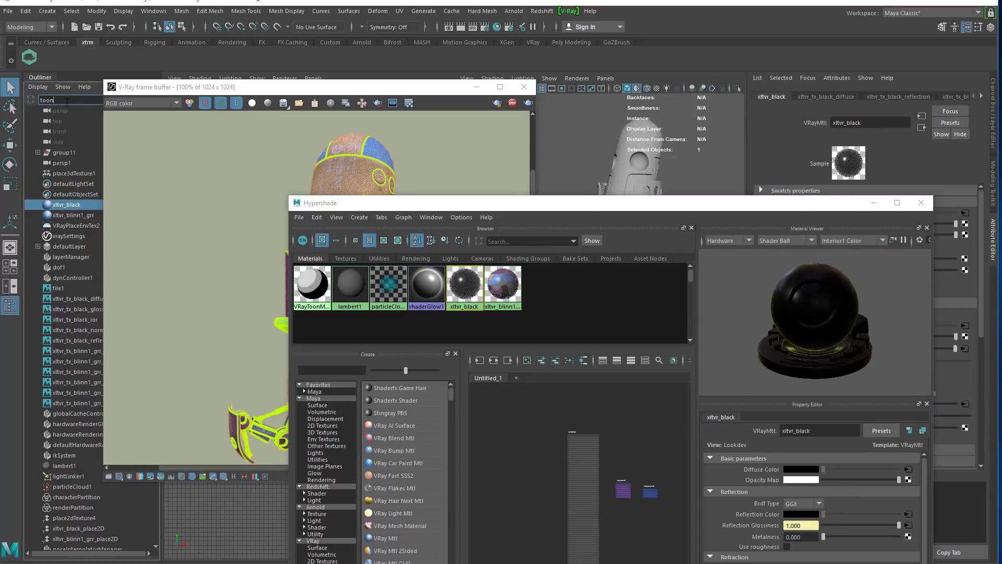
{"action": "left_click", "coordinate": [85, 120]}
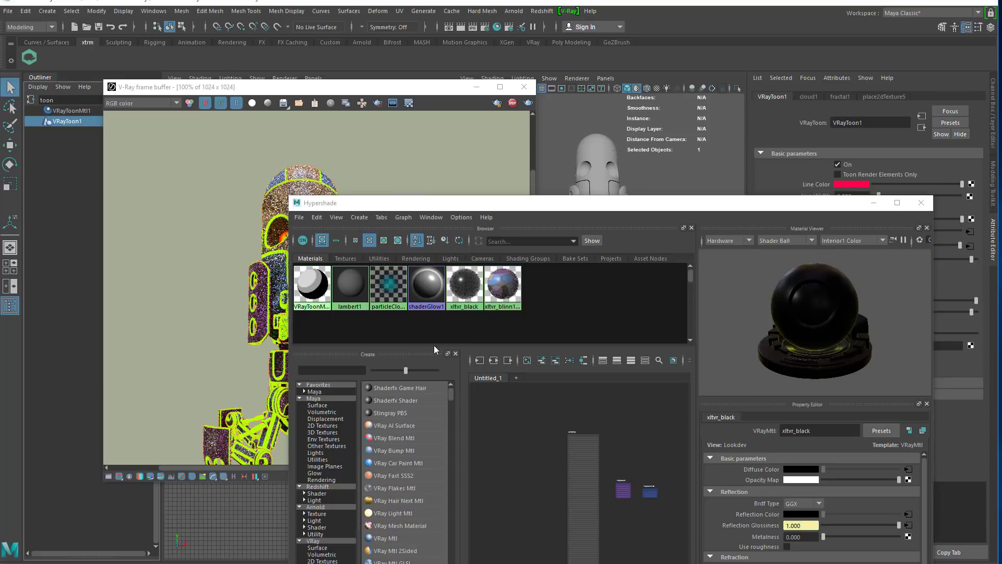
{"action": "left_click", "coordinate": [556, 446]}
{"action": "key", "text": "ctrl+a"}
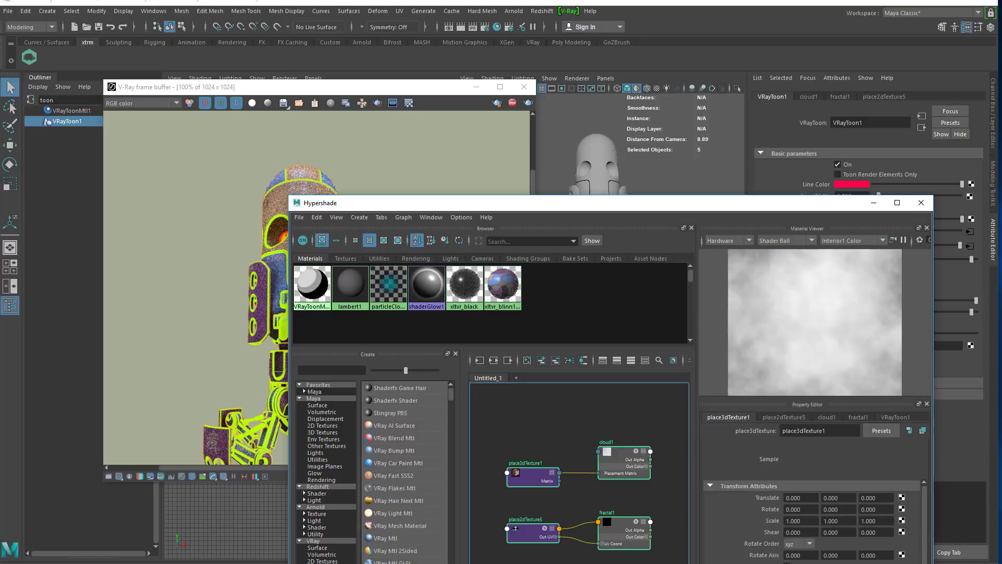
{"action": "key", "text": "Delete"}
{"action": "left_click", "coordinate": [329, 141]}
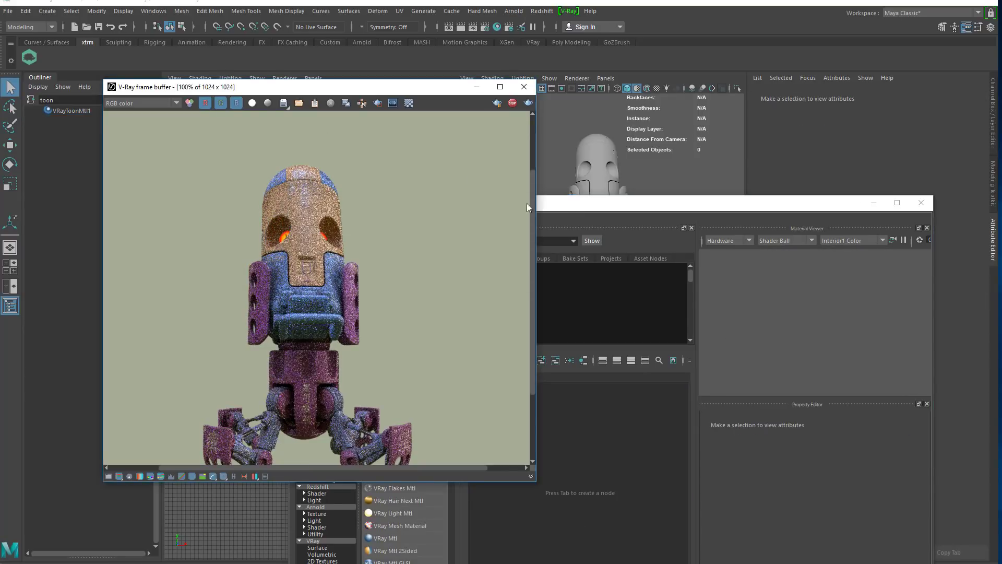
Move the Hypershade window clear of the perspective view and orbit the robot to a slightly angled front view
{"action": "left_click", "coordinate": [588, 203]}
{"action": "left_click_drag", "start_coordinate": [571, 214], "coordinate": [340, 433]}
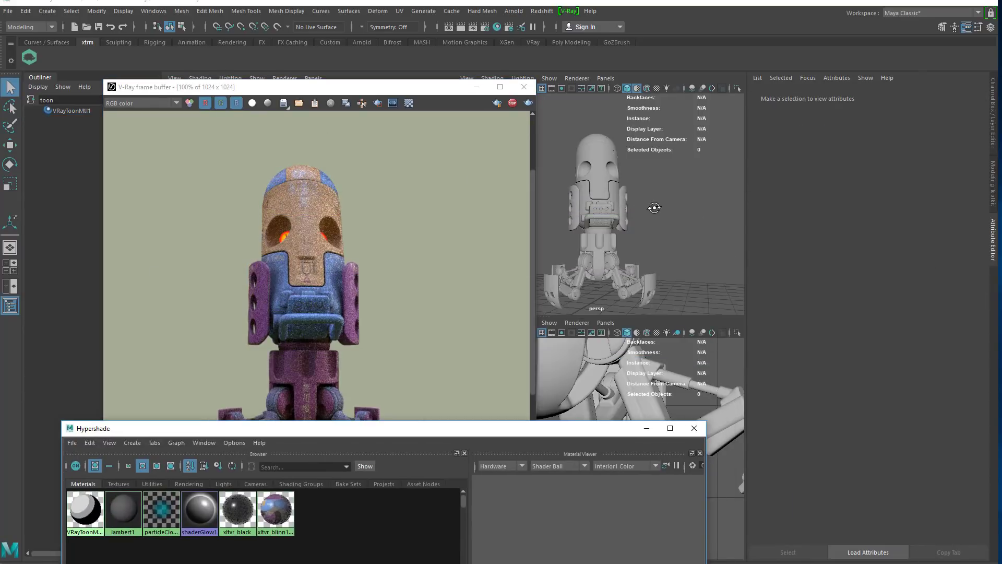
{"action": "left_click_drag", "start_coordinate": [653, 208], "coordinate": [631, 212], "text": "alt"}
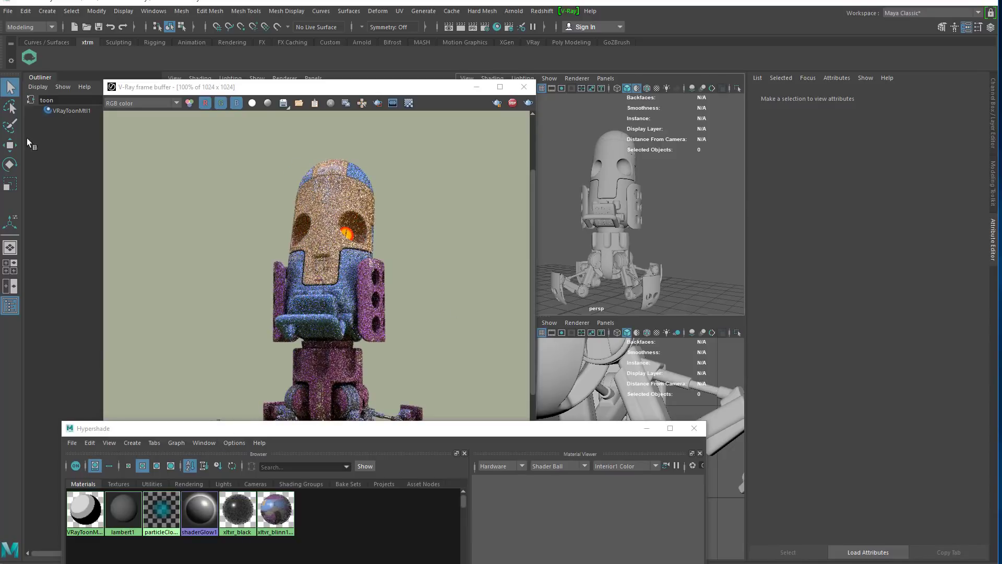
Check the VRayToonMtl1 material and create a new VRayToon node with default settings
{"action": "left_click", "coordinate": [62, 111]}
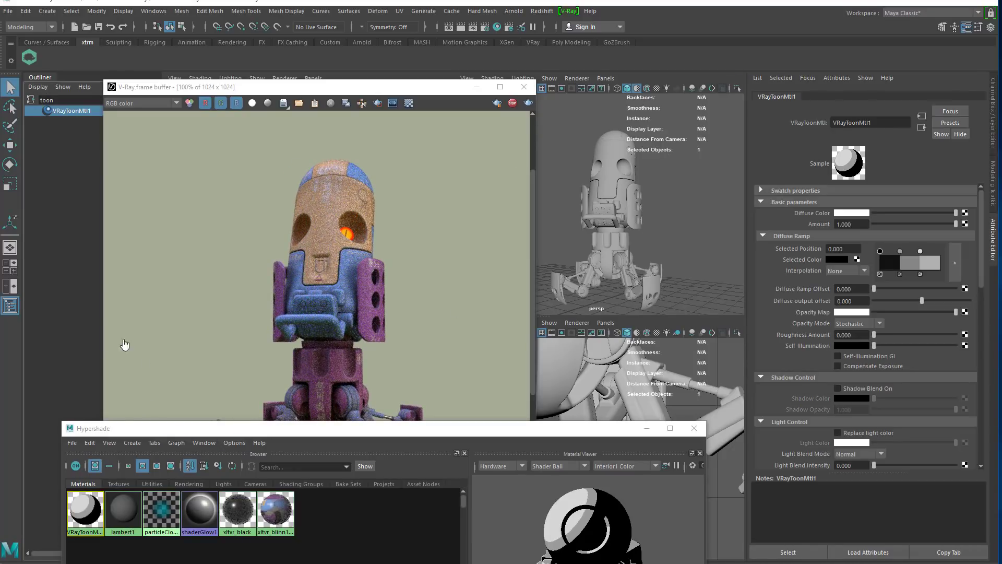
{"action": "left_click", "coordinate": [47, 11]}
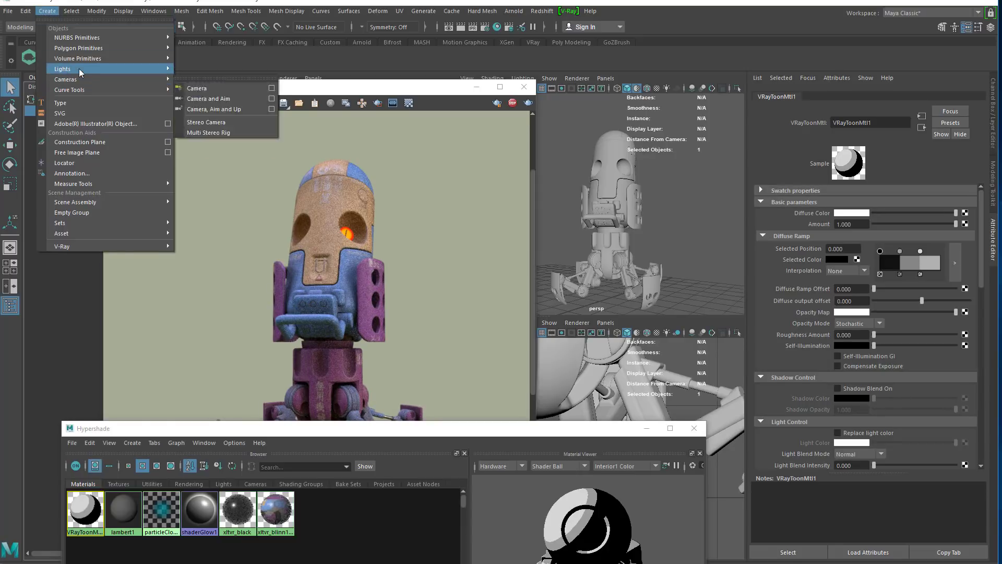
{"action": "mouse_move", "coordinate": [65, 245]}
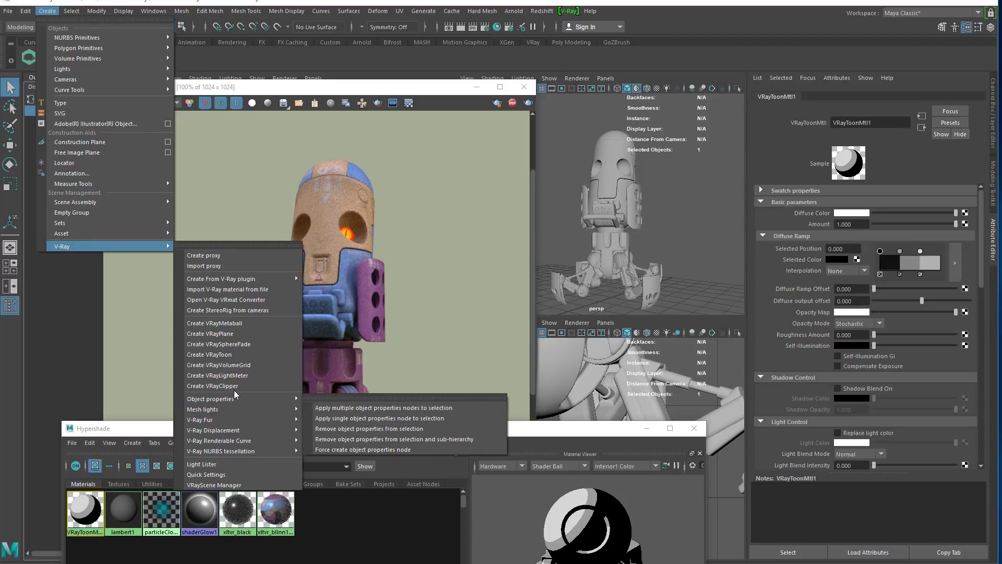
{"action": "left_click", "coordinate": [235, 355]}
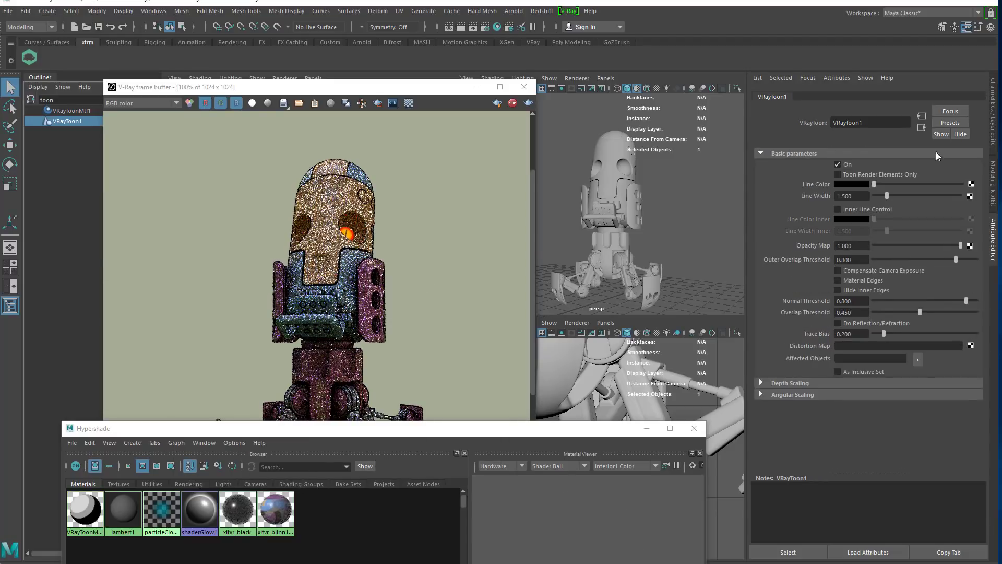
Enable Inner Line Control on VRayToon1 and set both the Line Color and Line Color Inner to lime green
{"action": "left_click", "coordinate": [853, 207]}
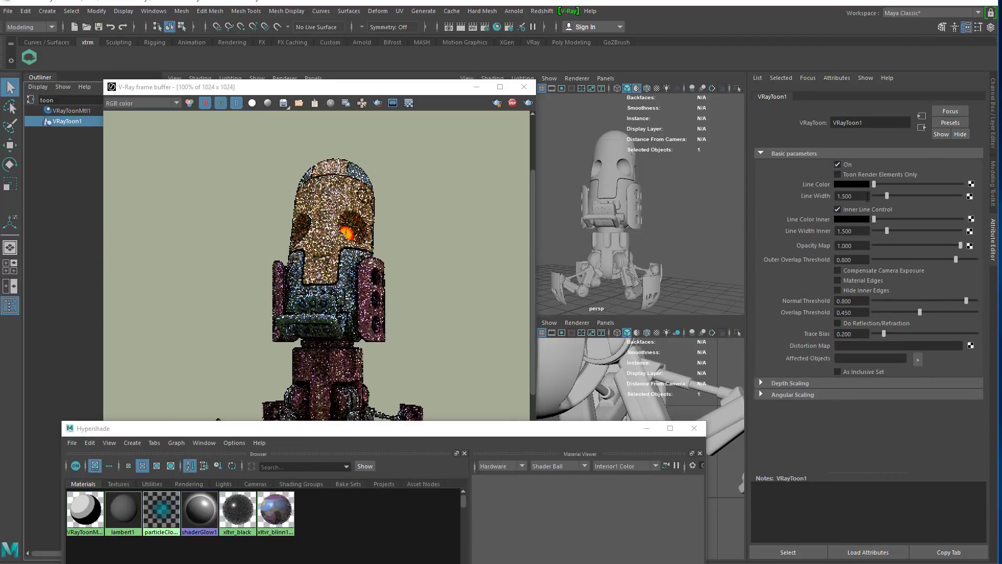
{"action": "left_click", "coordinate": [850, 176]}
{"action": "left_click", "coordinate": [860, 184]}
{"action": "left_click_drag", "start_coordinate": [984, 196], "coordinate": [988, 182]}
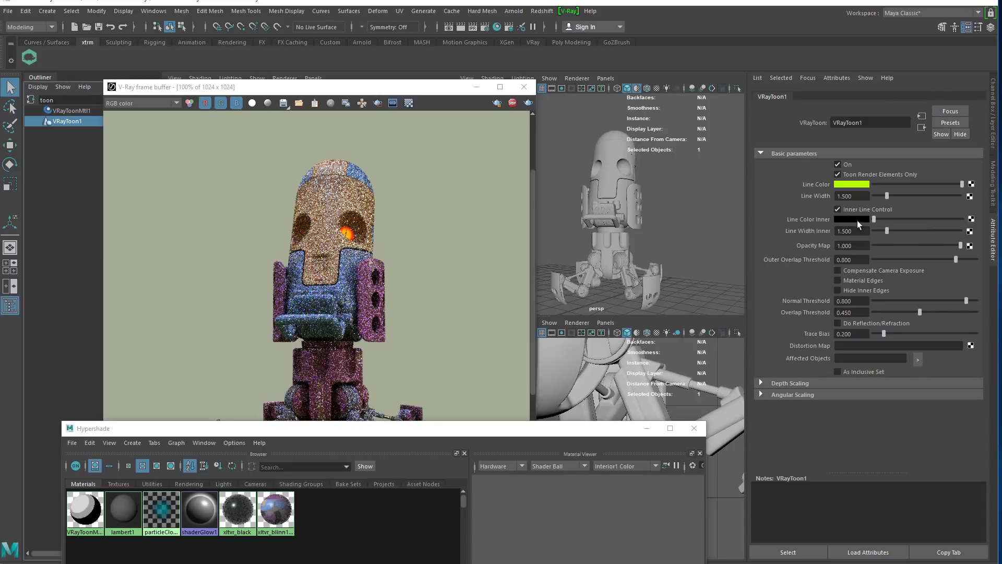
{"action": "left_click", "coordinate": [857, 219]}
{"action": "left_click", "coordinate": [849, 219]}
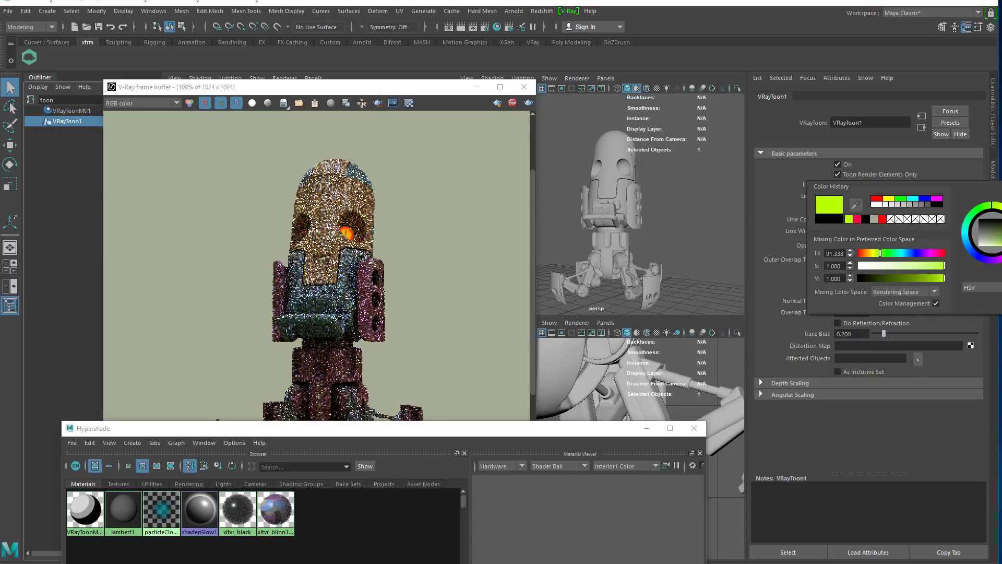
Turn off Toon Render Elements Only, keep Inner Line Control enabled, and set Line Width Inner to 0.5
{"action": "left_click", "coordinate": [838, 209]}
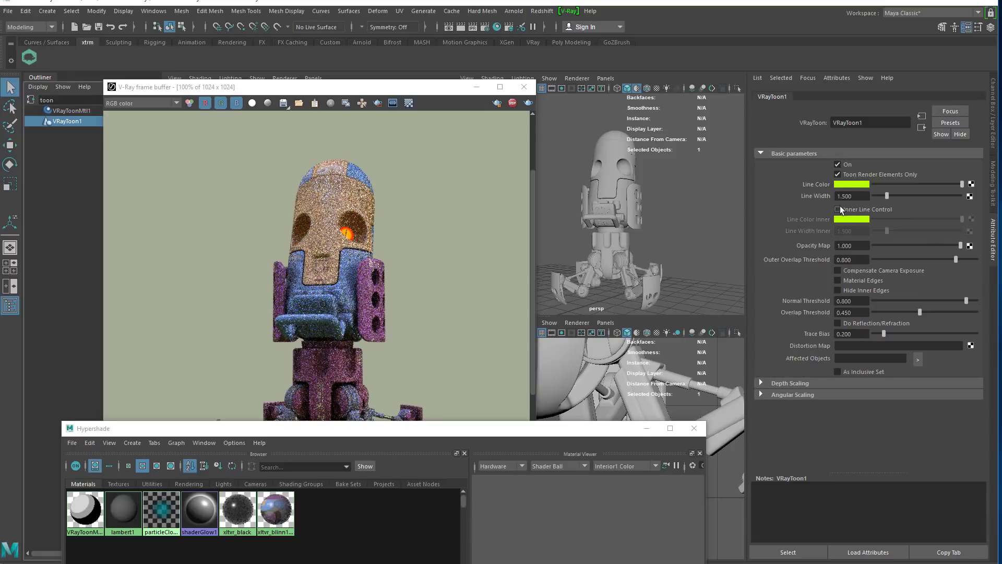
{"action": "left_click", "coordinate": [837, 175]}
{"action": "left_click", "coordinate": [839, 209]}
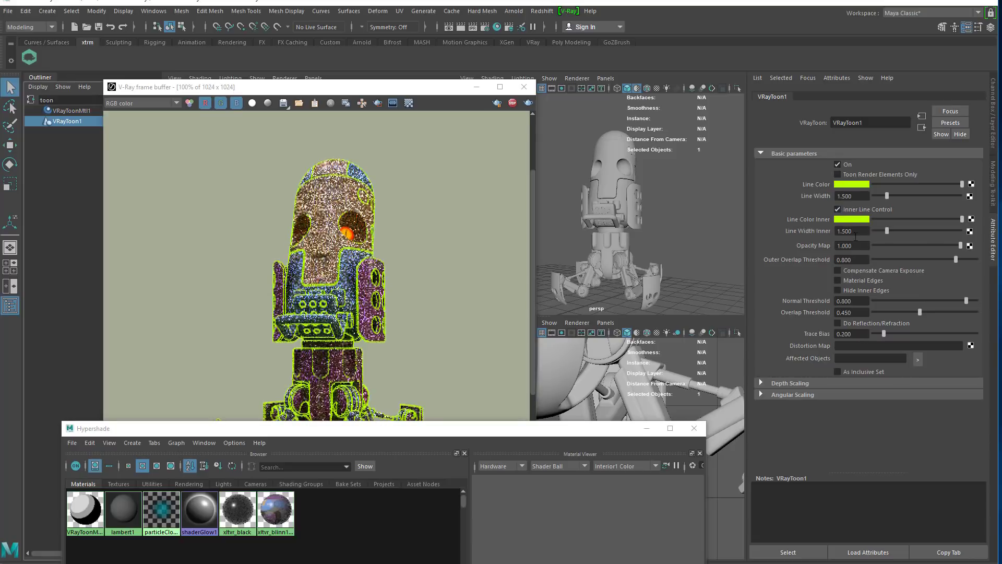
{"action": "left_click", "coordinate": [848, 231]}
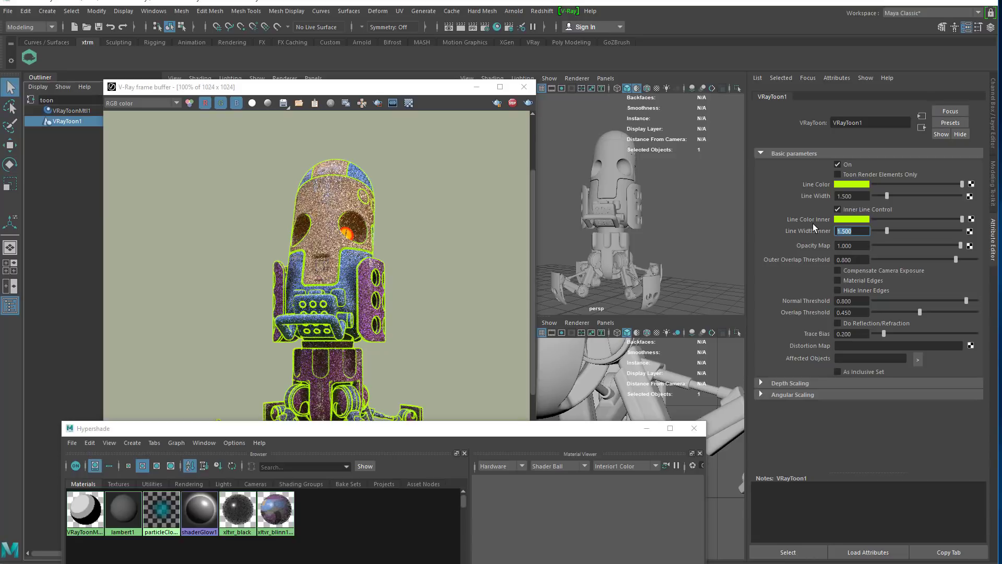
{"action": "type", "text": "0.5"}
{"action": "key", "text": "Return"}
Set VRayToon1's outer Line Color to orange and its Line Width to 0.5
{"action": "left_click", "coordinate": [854, 184]}
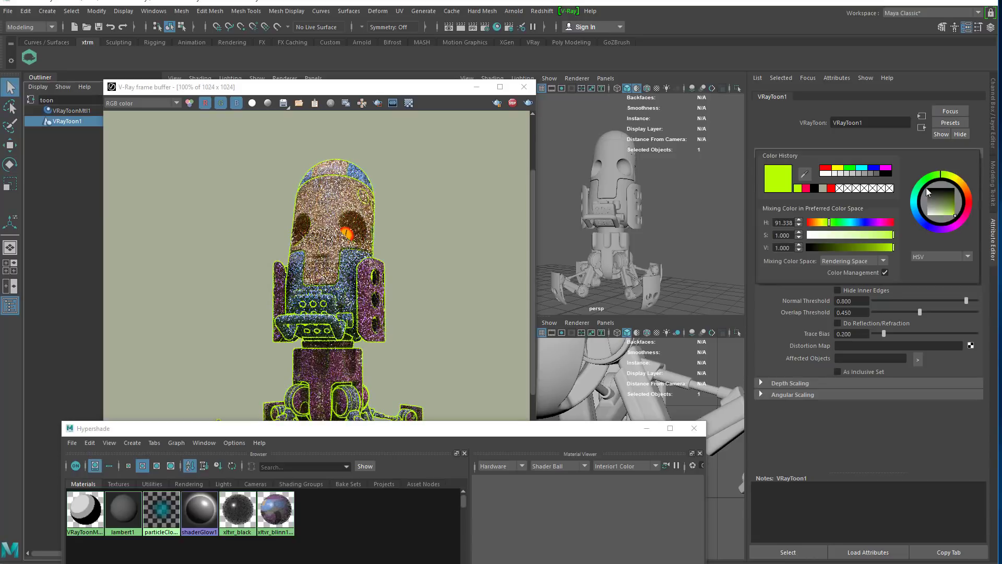
{"action": "left_click", "coordinate": [969, 196]}
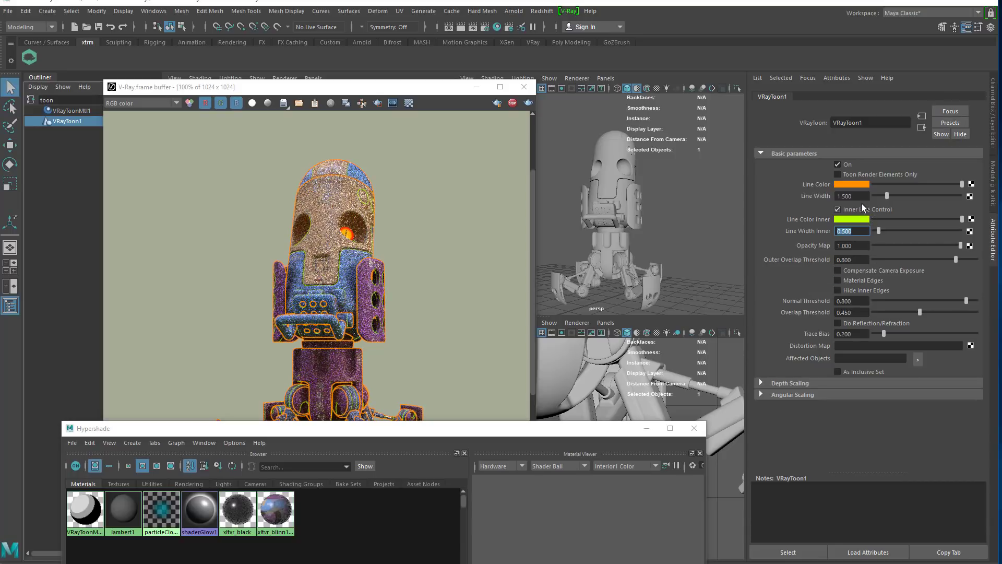
{"action": "left_click_drag", "start_coordinate": [867, 197], "coordinate": [840, 196]}
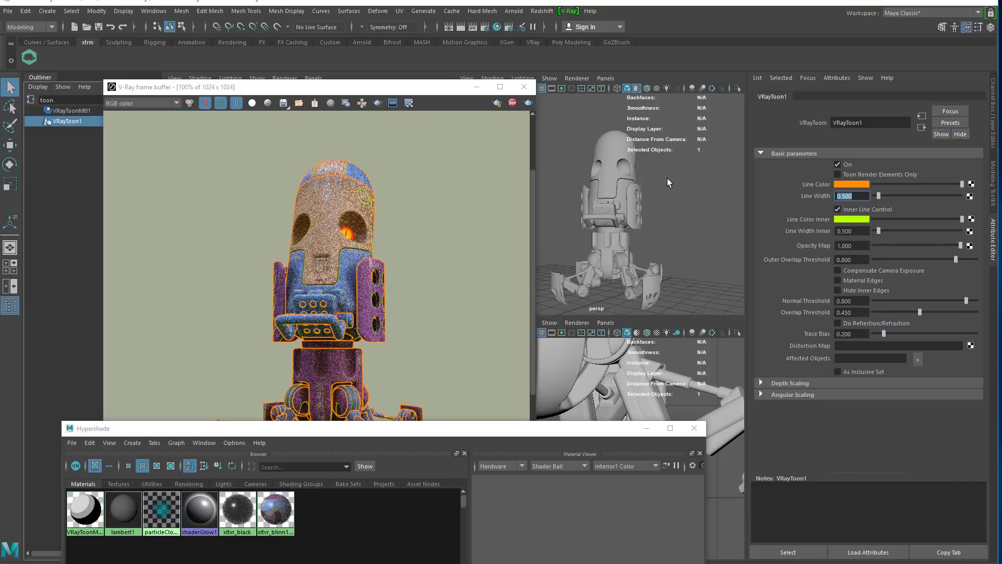
Try an Outer Overlap Threshold of 1, and settle on 0.997
{"action": "left_click_drag", "start_coordinate": [858, 260], "coordinate": [658, 258]}
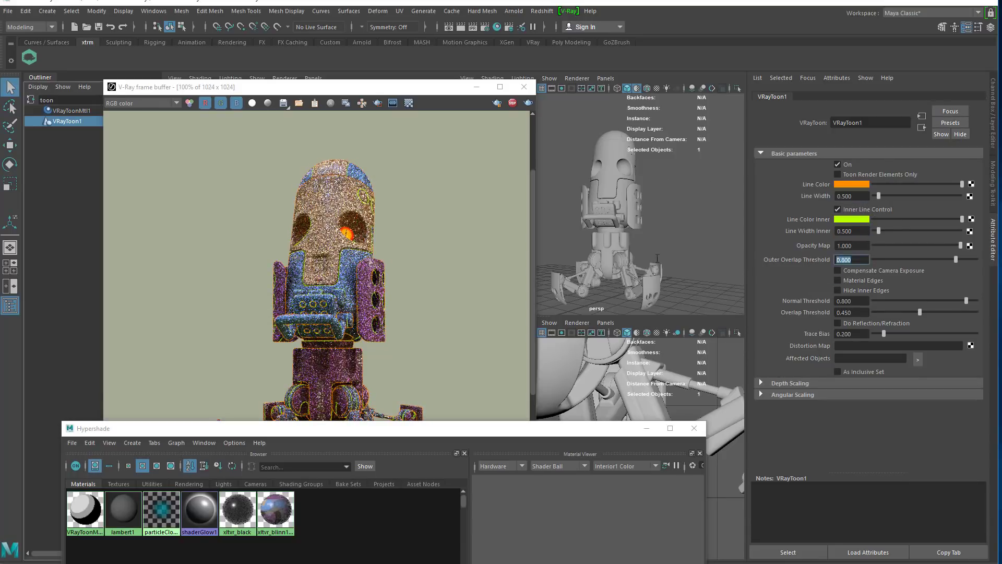
{"action": "type", "text": "1"}
{"action": "key", "text": "Return"}
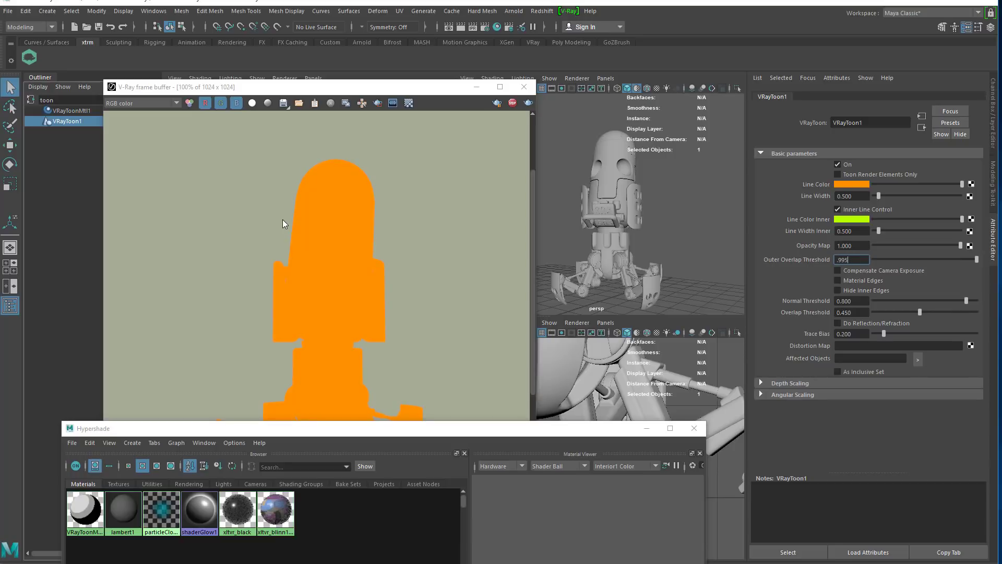
{"action": "type", "text": ".997"}
{"action": "key", "text": "Return"}
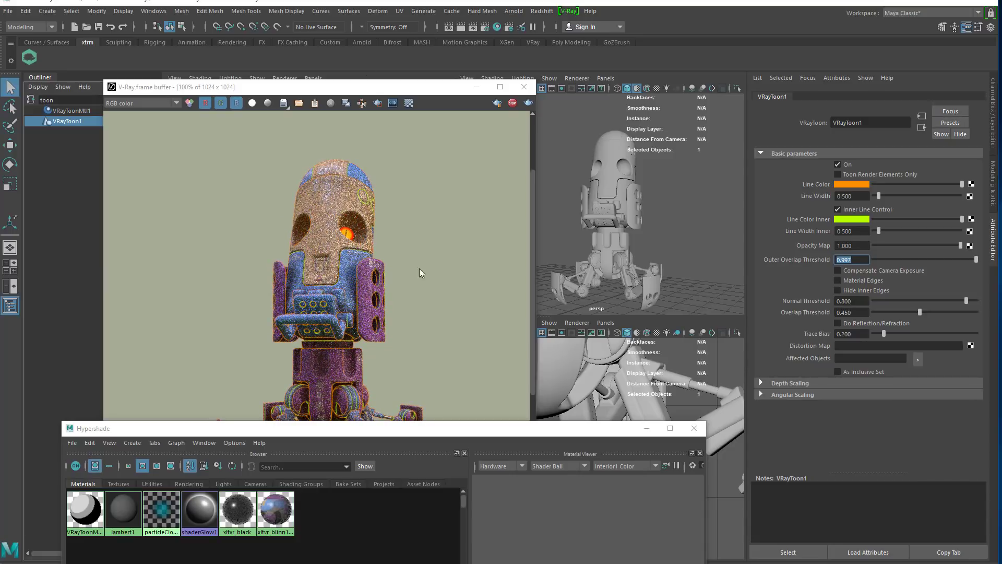
Set the Normal Threshold to 0.994 and Line Width Inner to 0.25
{"action": "left_click", "coordinate": [857, 301]}
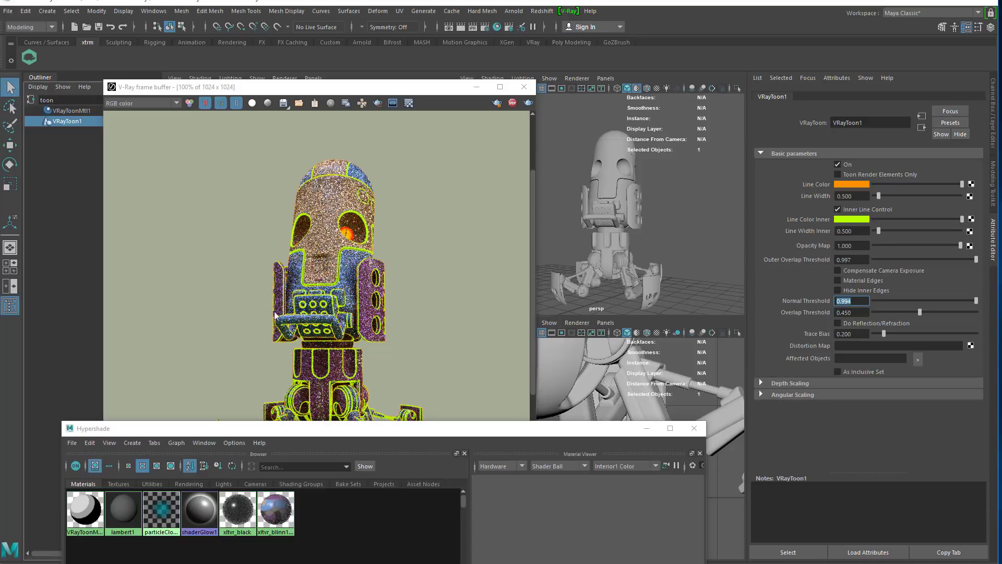
{"action": "left_click", "coordinate": [862, 231]}
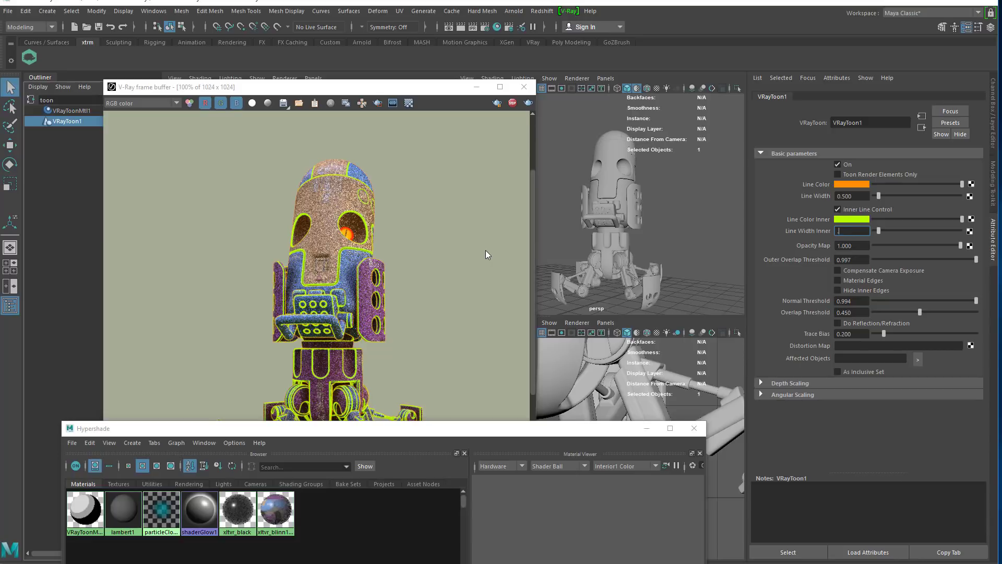
{"action": "type", "text": ".25"}
{"action": "key", "text": "Return"}
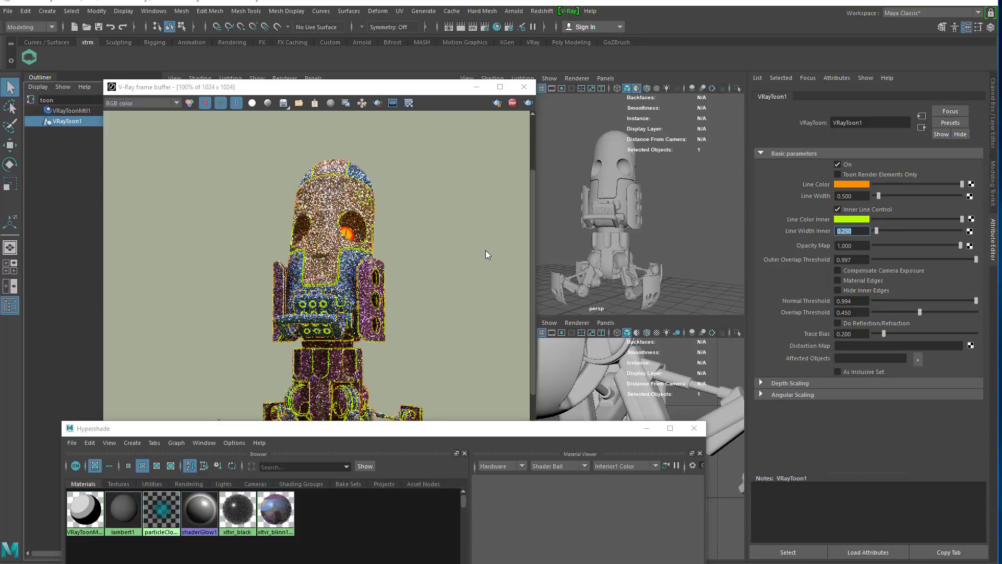
Bring the V-Ray frame buffer in front of the Hypershade and orbit the perspective view to face the robot frontally
{"action": "left_click", "coordinate": [401, 82]}
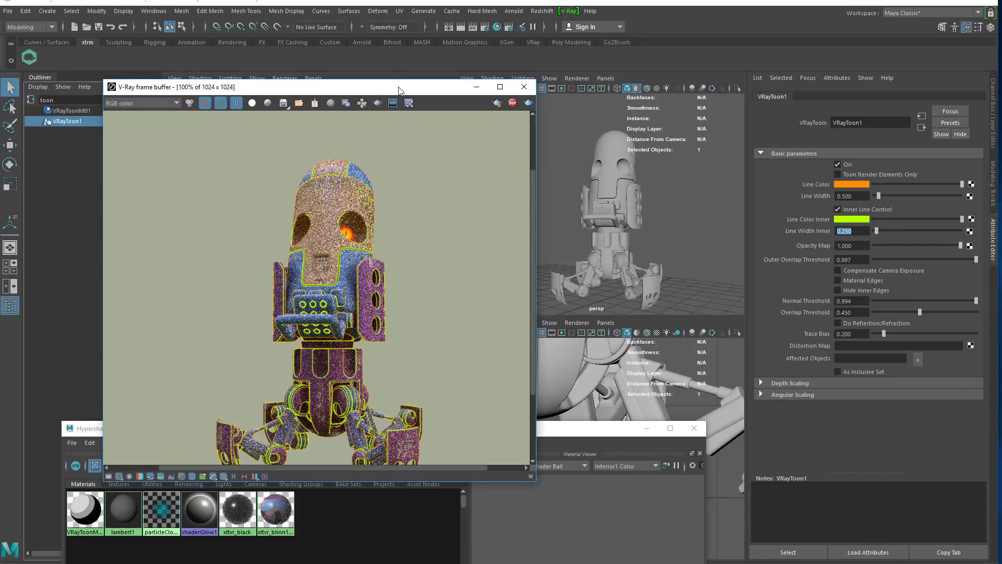
{"action": "left_click_drag", "start_coordinate": [399, 86], "coordinate": [390, 80]}
{"action": "right_click_drag", "start_coordinate": [625, 190], "coordinate": [624, 191], "text": "alt"}
{"action": "left_click_drag", "start_coordinate": [624, 190], "coordinate": [611, 214], "text": "alt"}
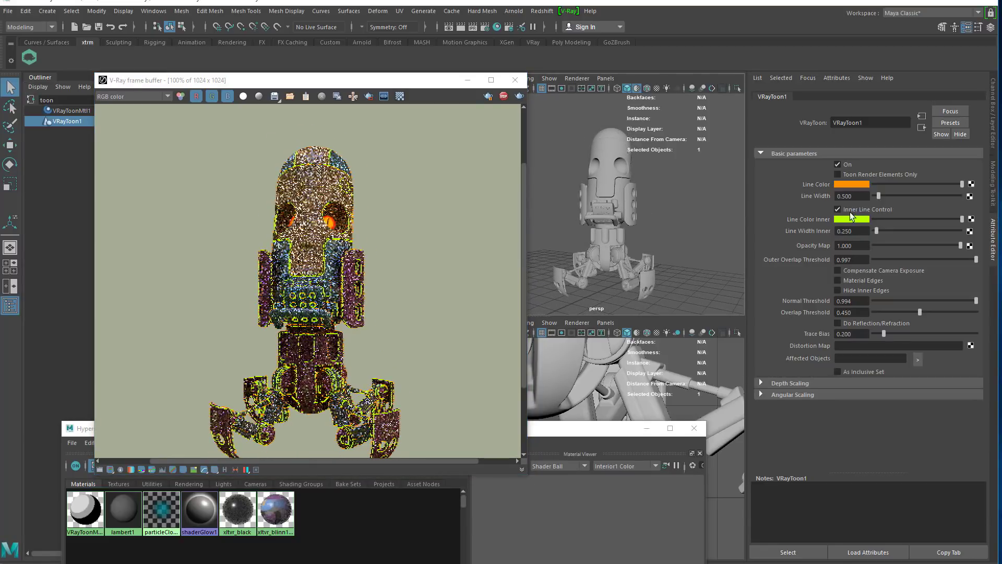
Set VRayToon1's Line Color to a dark blue and its Line Color Inner to a muted violet-blue
{"action": "left_click", "coordinate": [864, 185]}
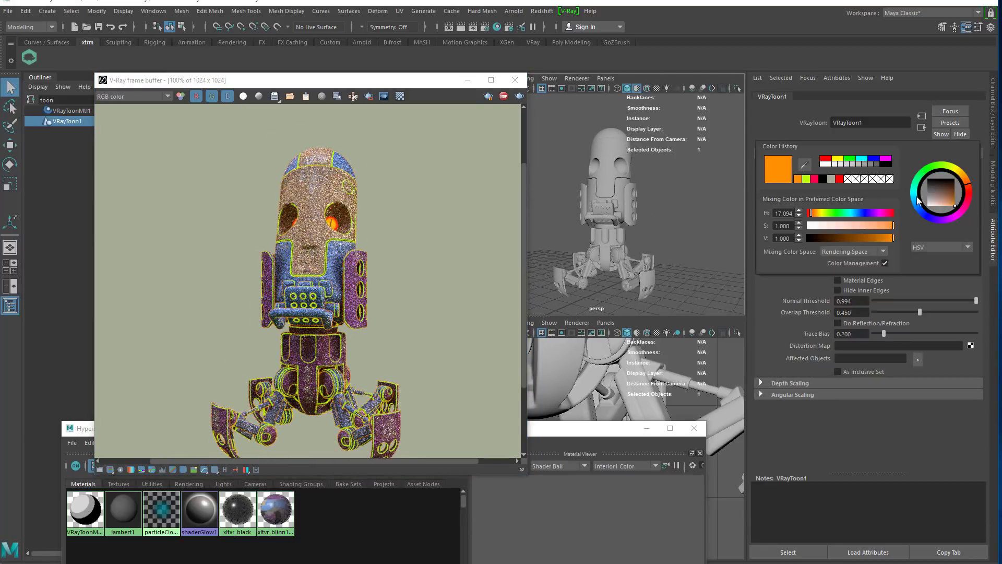
{"action": "left_click_drag", "start_coordinate": [918, 210], "coordinate": [959, 190]}
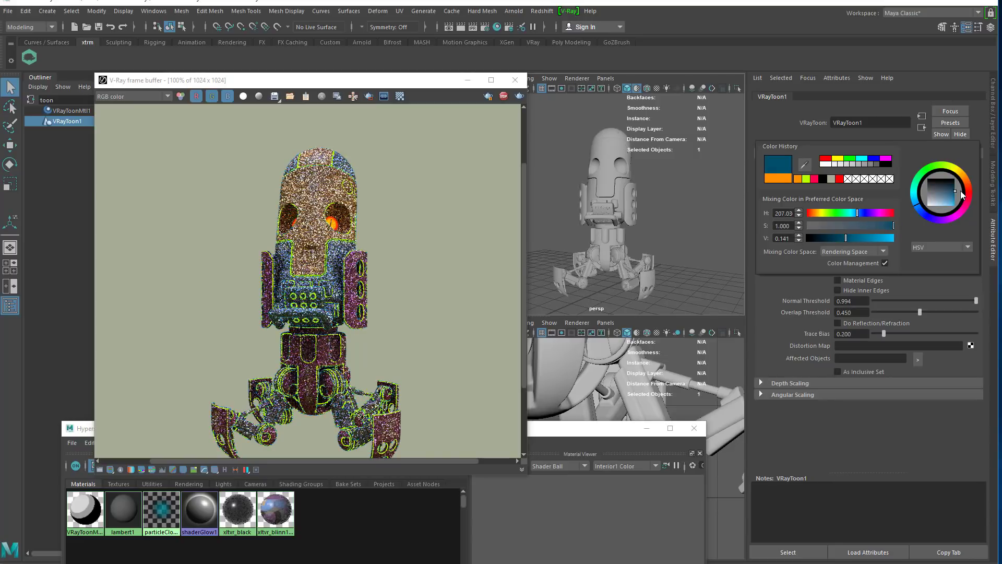
{"action": "left_click", "coordinate": [885, 220]}
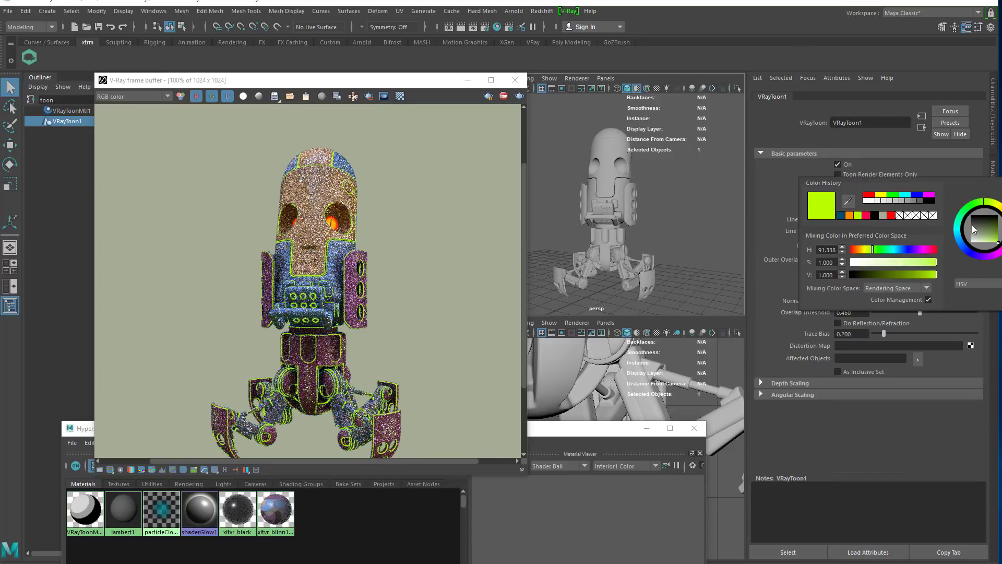
{"action": "left_click_drag", "start_coordinate": [966, 249], "coordinate": [988, 235]}
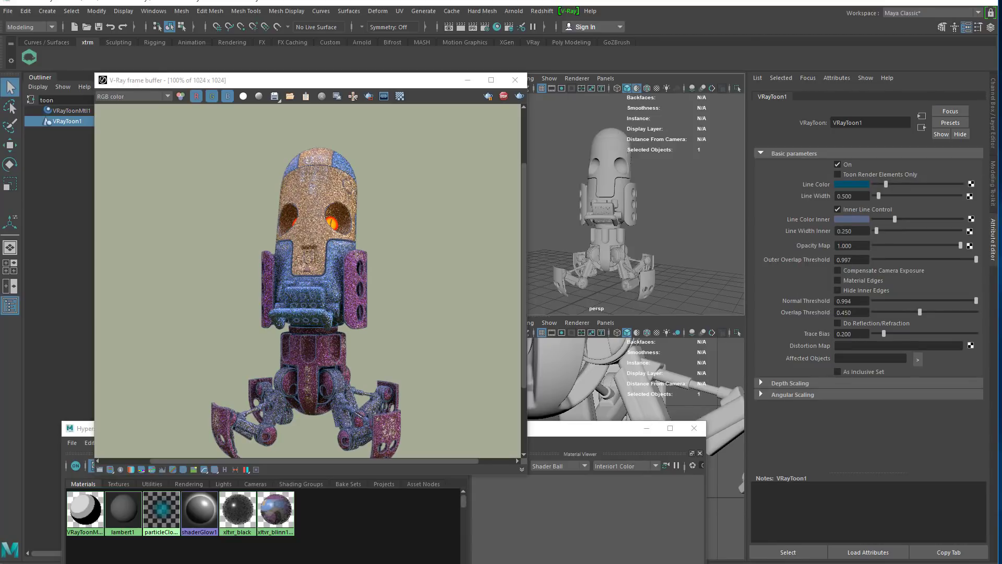
Select all objects using the xltvr_blinn1 material and assign VRayToonMtl1 to them
{"action": "left_click", "coordinate": [157, 552]}
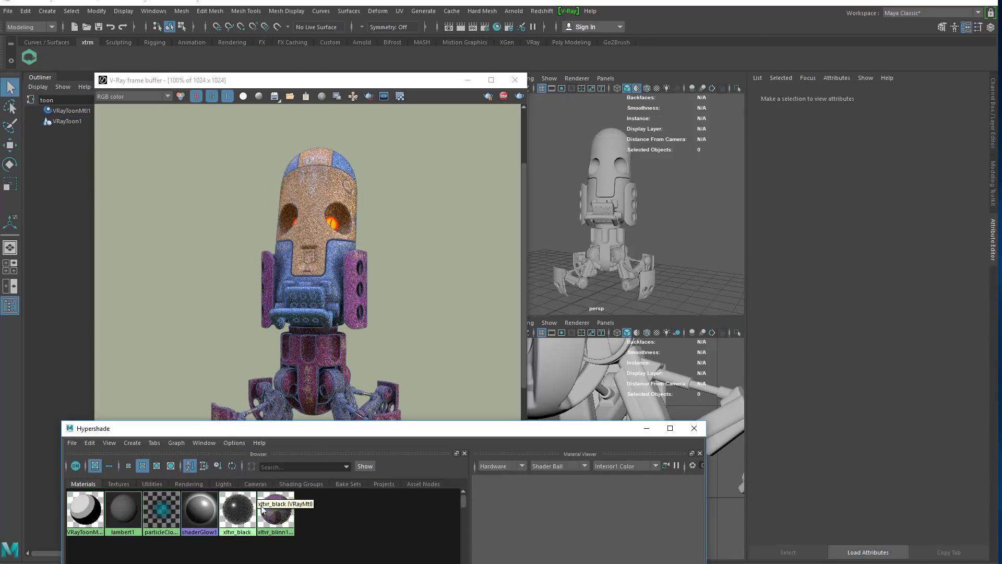
{"action": "right_click_drag", "start_coordinate": [272, 508], "coordinate": [334, 505]}
{"action": "right_click_drag", "start_coordinate": [94, 501], "coordinate": [95, 474]}
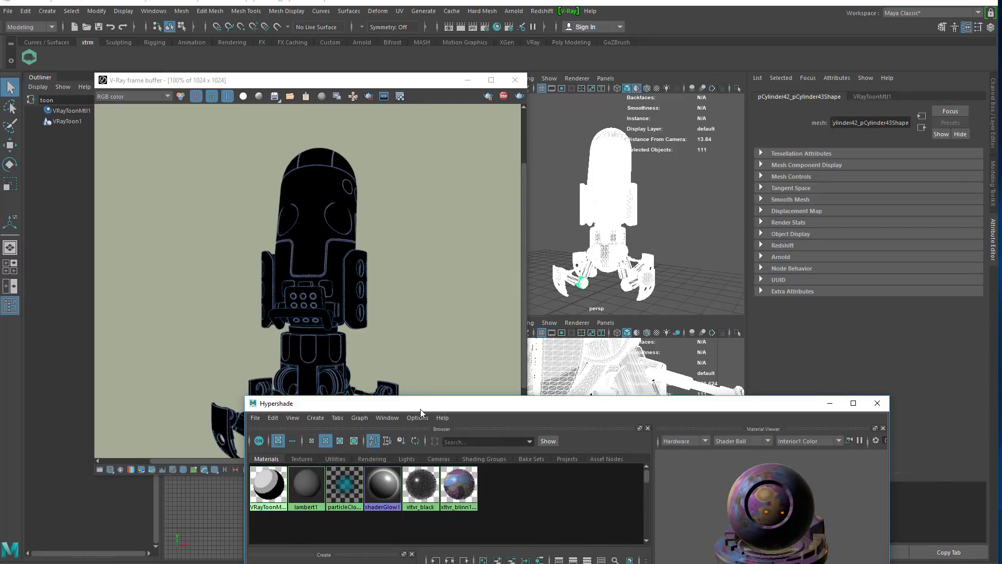
Rearrange the Hypershade and frame buffer windows and create a directional light in the scene
{"action": "left_click_drag", "start_coordinate": [421, 408], "coordinate": [544, 301]}
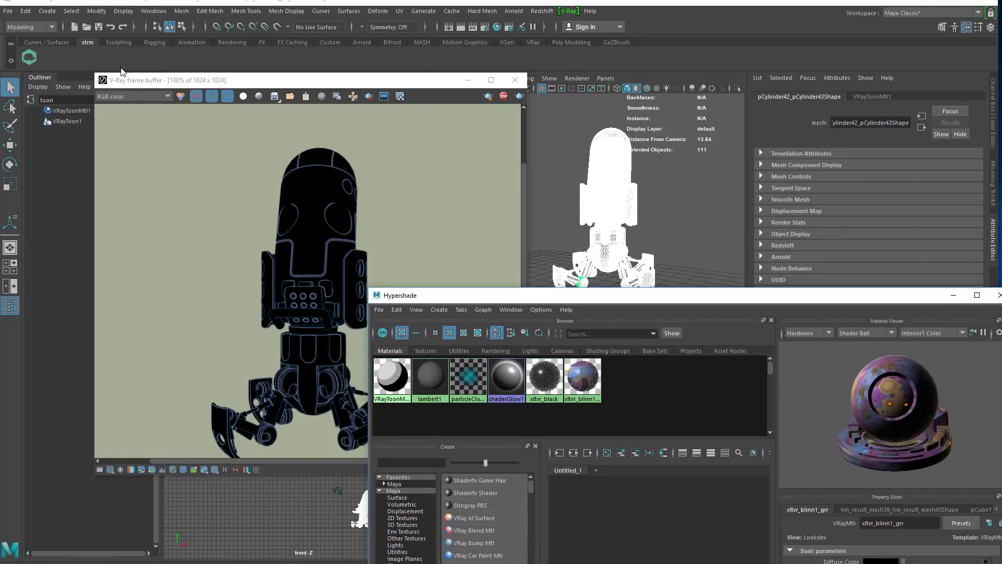
{"action": "left_click_drag", "start_coordinate": [362, 80], "coordinate": [309, 88]}
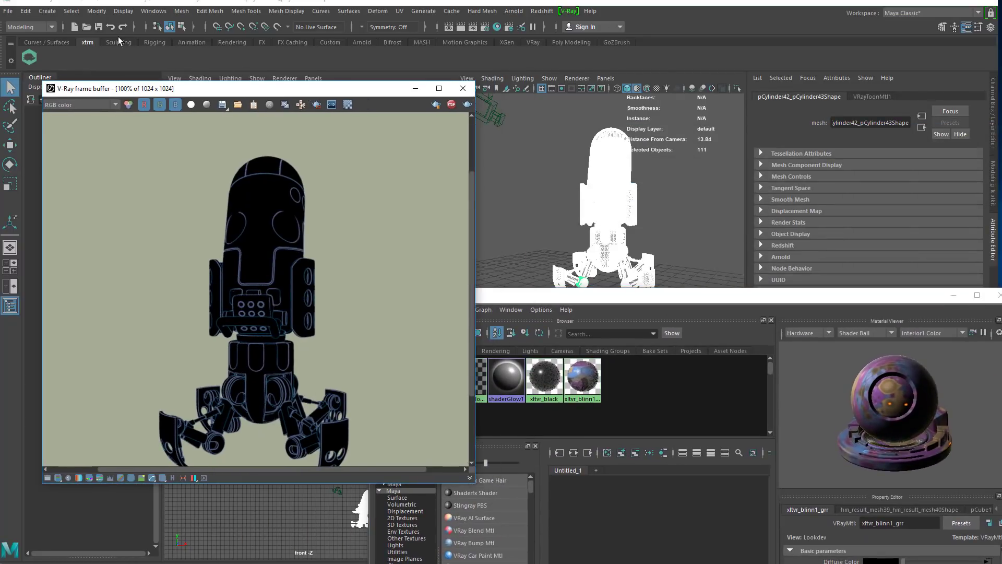
{"action": "left_click", "coordinate": [47, 11]}
{"action": "mouse_move", "coordinate": [62, 70]}
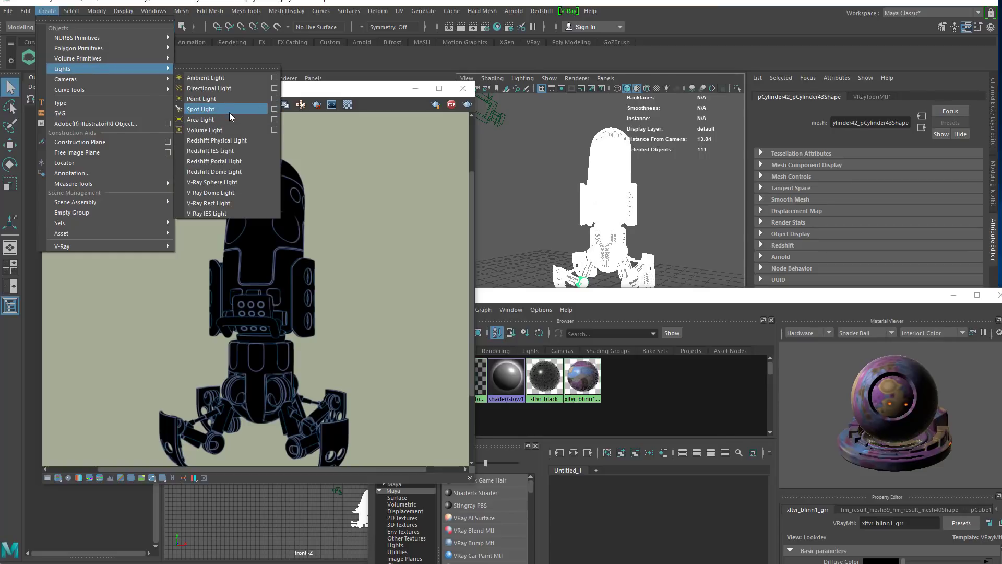
{"action": "left_click", "coordinate": [230, 89]}
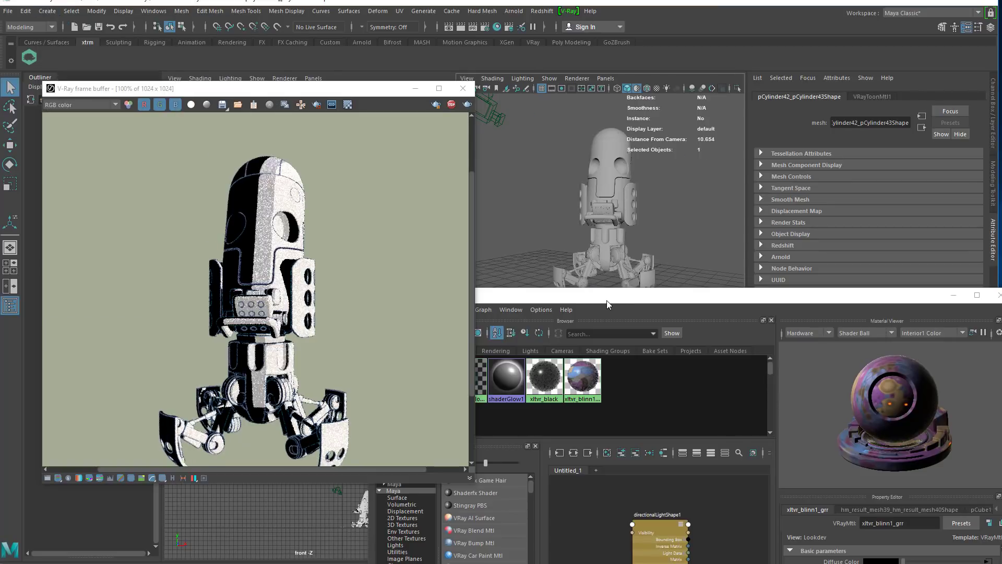
Look through the directional light in a cleared viewport and orbit it to light the robot more from the front
{"action": "left_click_drag", "start_coordinate": [606, 299], "coordinate": [556, 460]}
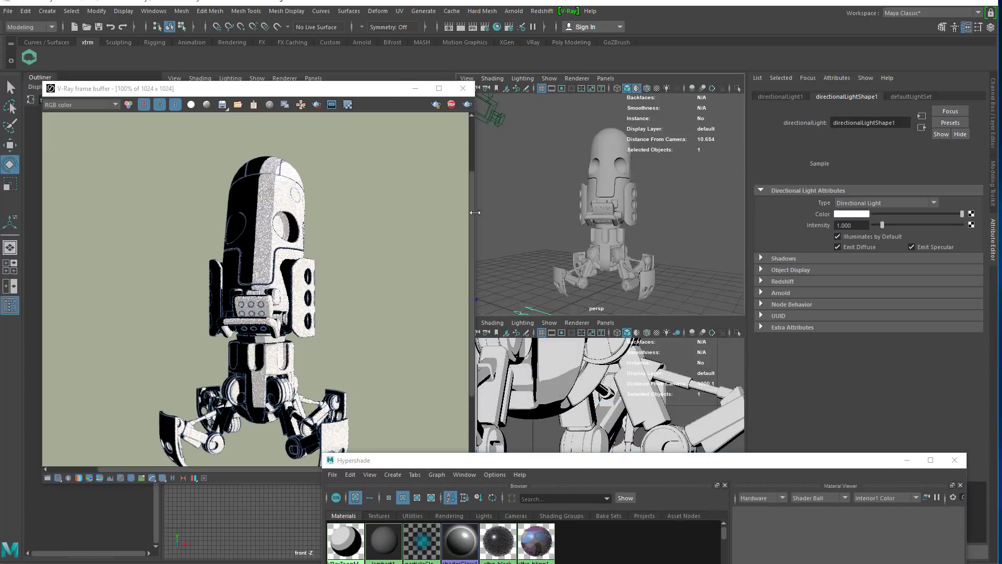
{"action": "left_click_drag", "start_coordinate": [395, 92], "coordinate": [421, 247]}
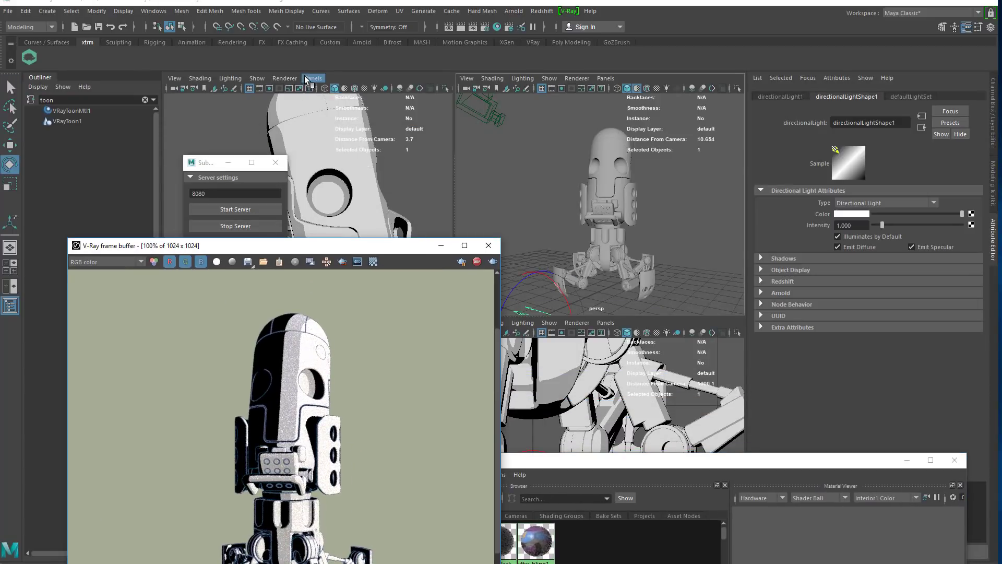
{"action": "left_click", "coordinate": [313, 79]}
{"action": "left_click", "coordinate": [346, 118]}
{"action": "left_click_drag", "start_coordinate": [374, 155], "coordinate": [313, 199], "text": "alt"}
Open the VRayToonMtl1 attributes and move the Hypershade aside so the frame buffer is fully visible
{"action": "left_click_drag", "start_coordinate": [717, 462], "coordinate": [765, 249]}
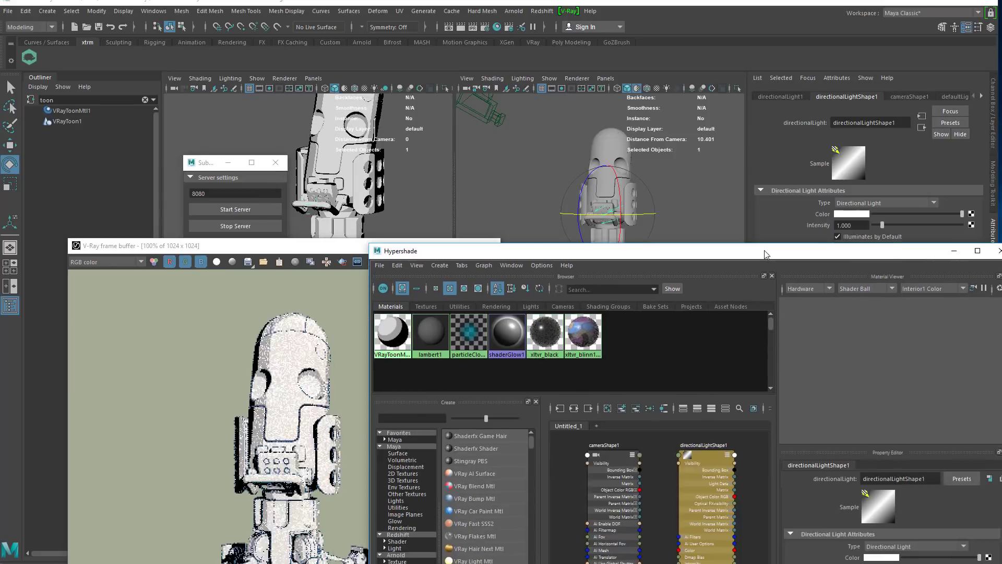
{"action": "left_click", "coordinate": [378, 330]}
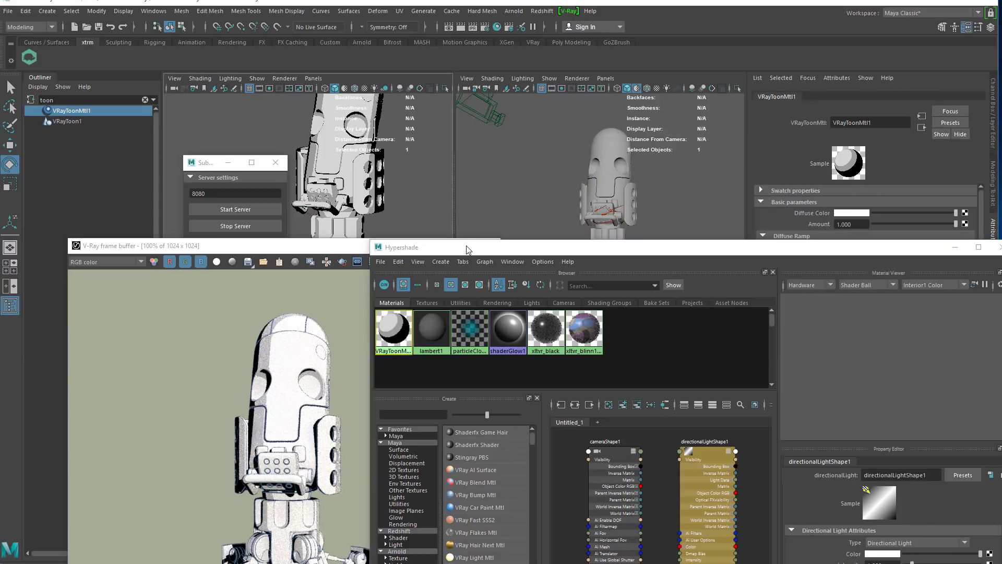
{"action": "left_click_drag", "start_coordinate": [464, 248], "coordinate": [231, 552]}
{"action": "left_click", "coordinate": [324, 242]}
{"action": "left_click_drag", "start_coordinate": [323, 250], "coordinate": [324, 94]}
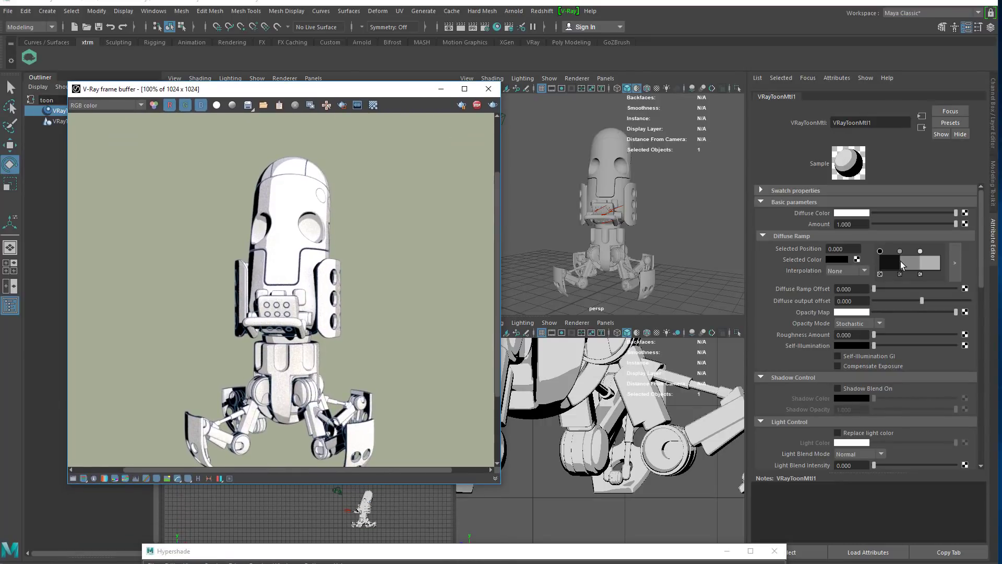
Move VRayToonMtl1's Diffuse Ramp middle grey stop to position 0.383 and its light grey stop to 0.817
{"action": "mouse_move", "coordinate": [900, 251]}
{"action": "left_mouse_down"}
{"action": "mouse_move", "coordinate": [892, 251]}
{"action": "mouse_move", "coordinate": [903, 252]}
{"action": "left_mouse_up"}
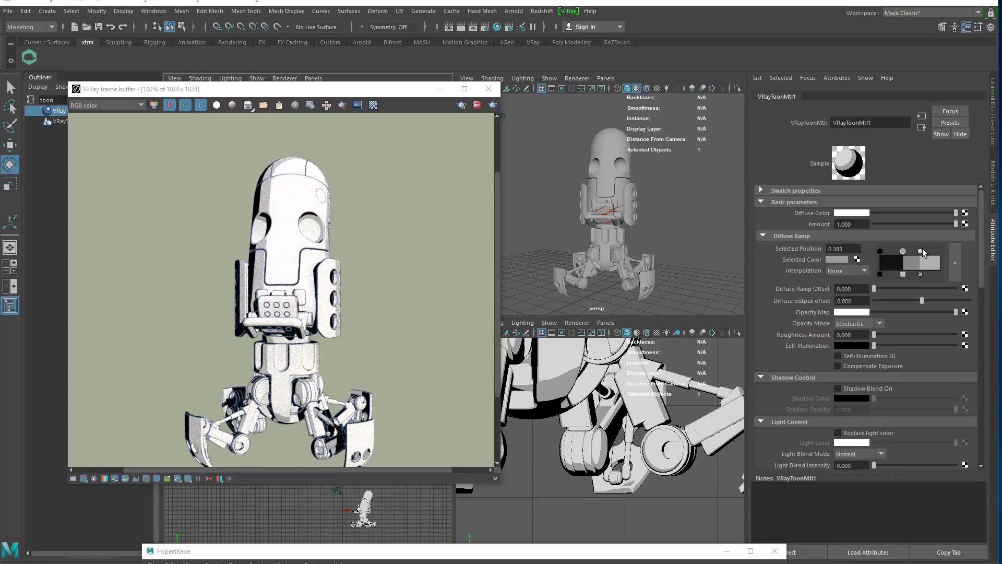
{"action": "left_click_drag", "start_coordinate": [921, 252], "coordinate": [929, 254]}
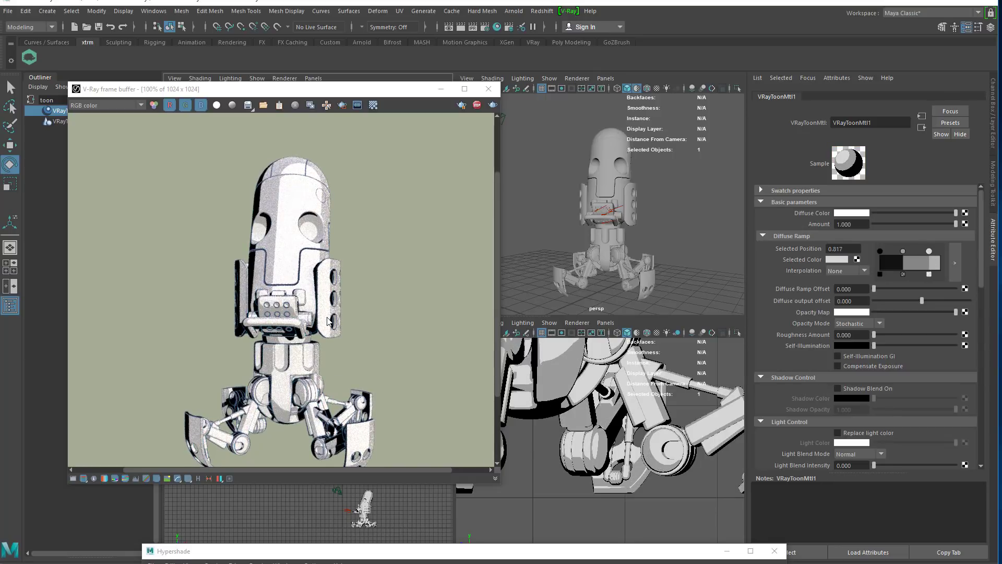
{"action": "left_click", "coordinate": [368, 562]}
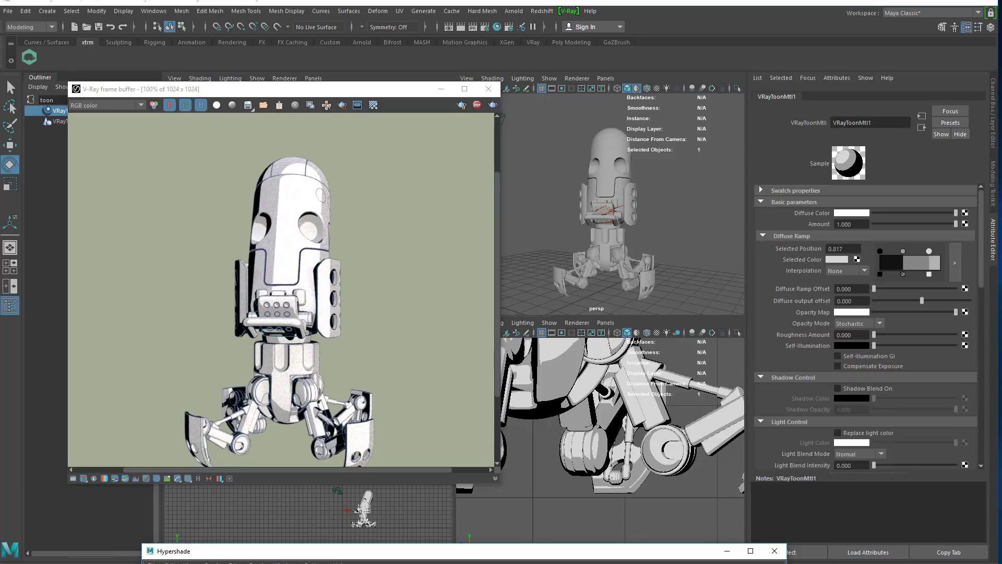
Bring the Hypershade back into view and graph the input network of the xltvr_blinn1_grr material, showing its texture nodes
{"action": "left_click_drag", "start_coordinate": [373, 543], "coordinate": [346, 312]}
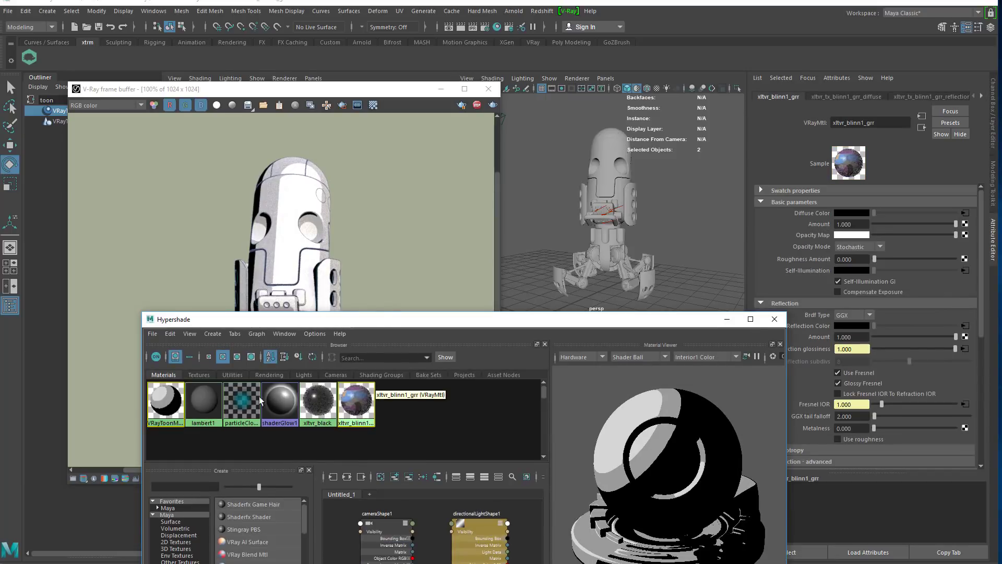
{"action": "left_click", "coordinate": [346, 477]}
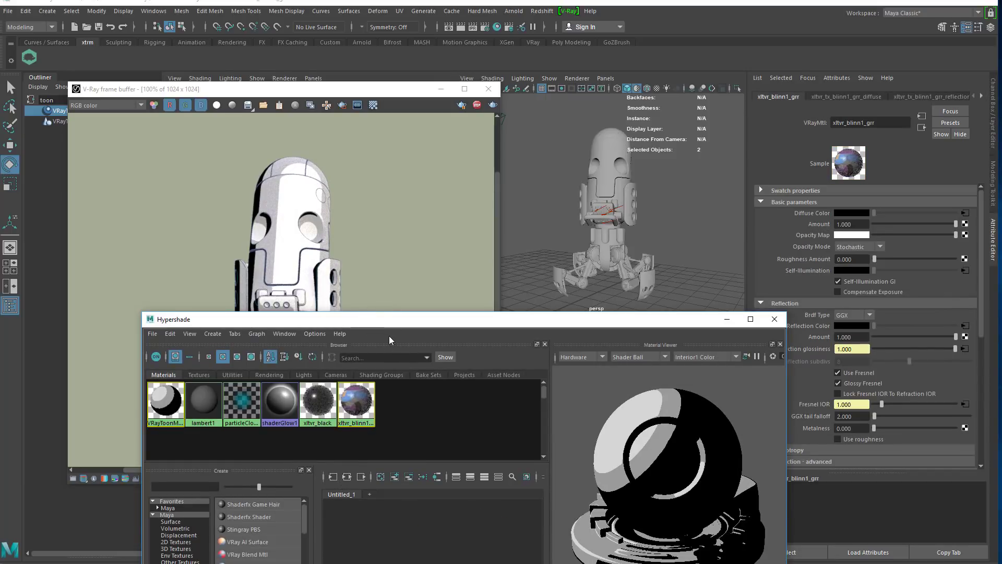
{"action": "left_click_drag", "start_coordinate": [298, 248], "coordinate": [327, 134]}
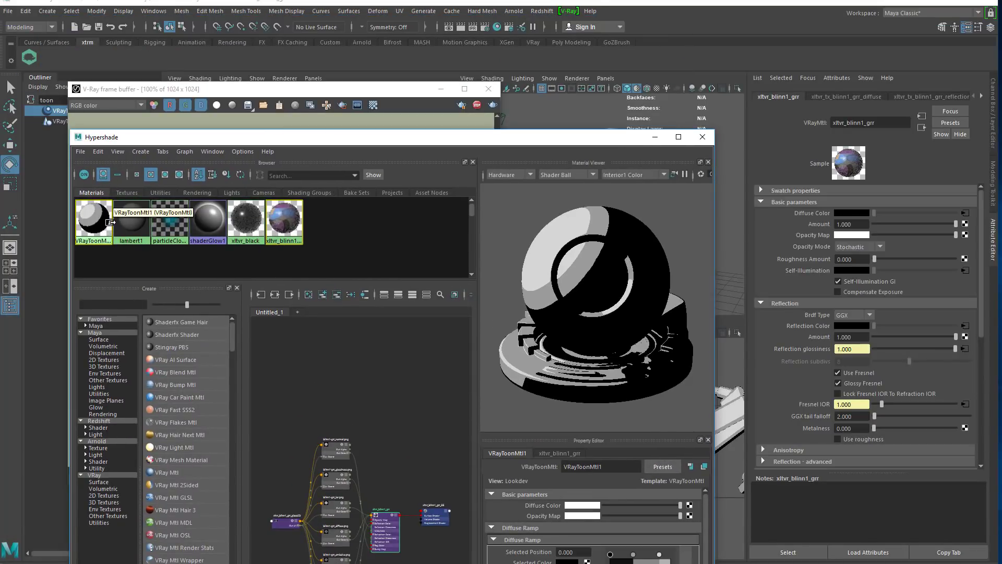
{"action": "scroll", "coordinate": [390, 543], "scroll_direction": "up", "scroll_amount": 5}
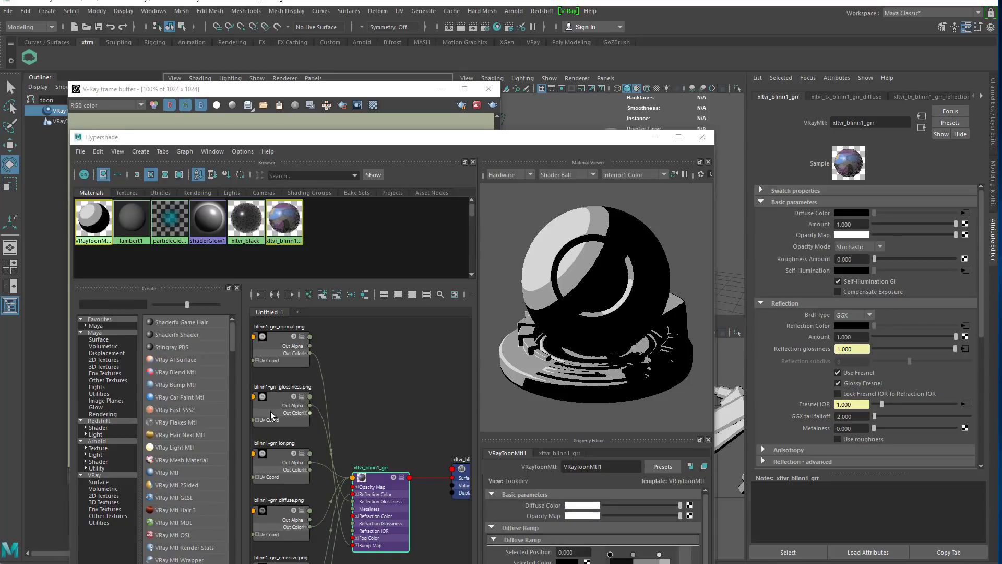
{"action": "middle_click_drag", "start_coordinate": [350, 361], "coordinate": [380, 381], "text": "alt"}
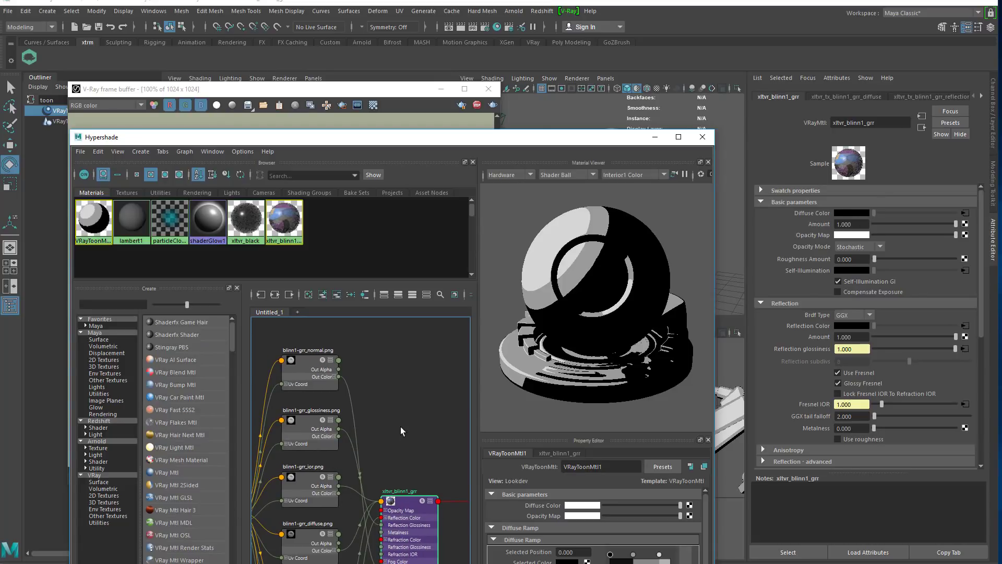
Connect the blinn1-grr_diffuse.png texture to VRayToonMtl1's Diffuse Color and move the Hypershade off the render
{"action": "left_click", "coordinate": [420, 346]}
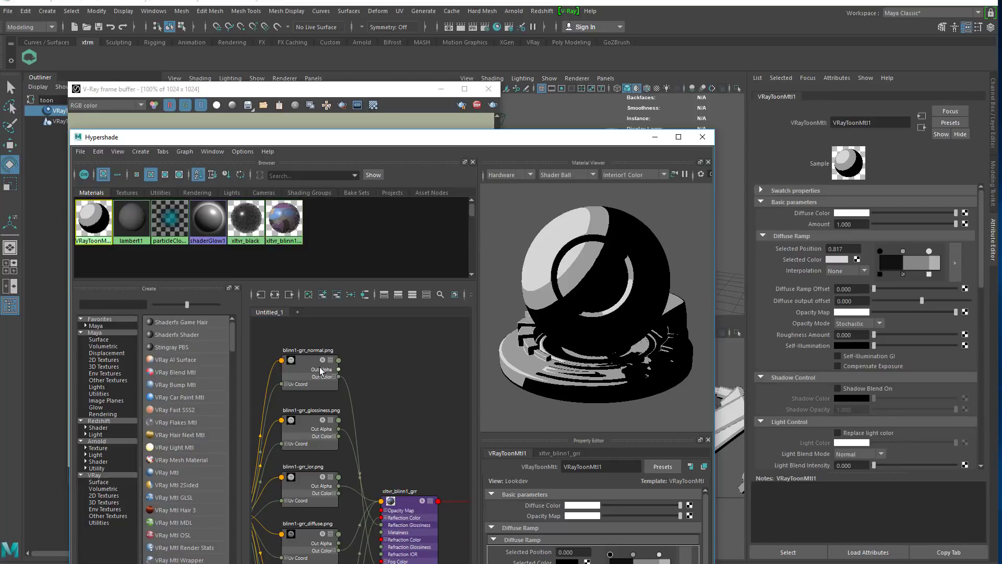
{"action": "scroll", "coordinate": [304, 540], "scroll_direction": "up", "scroll_amount": 2}
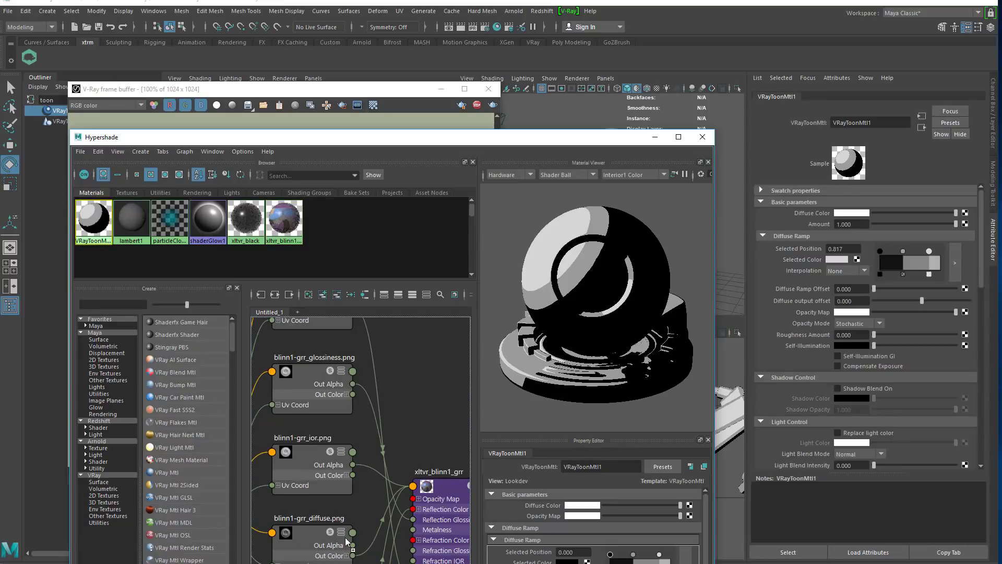
{"action": "middle_click_drag", "start_coordinate": [820, 217], "coordinate": [821, 218]}
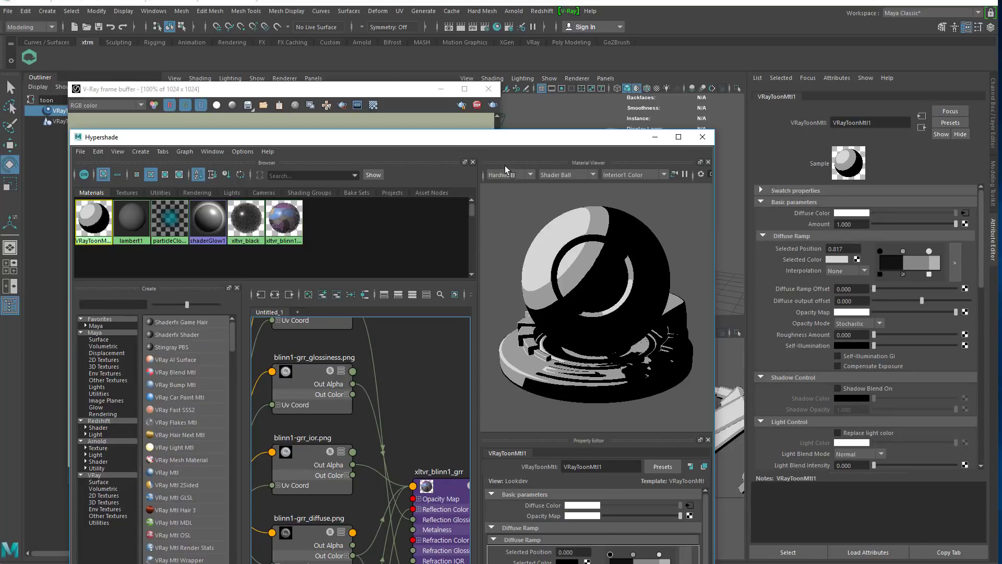
{"action": "left_click_drag", "start_coordinate": [517, 146], "coordinate": [359, 387]}
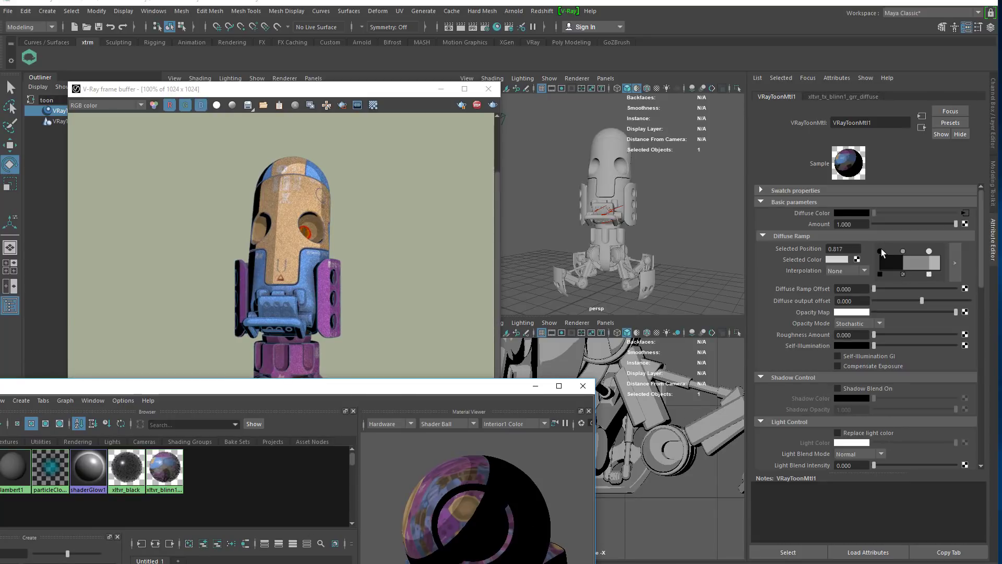
Recolour VRayToonMtl1's Diffuse Ramp stops to dark slate blue, blue-grey (H 208.01, S 0.353, V 0.440) and near-white
{"action": "left_click", "coordinate": [881, 250]}
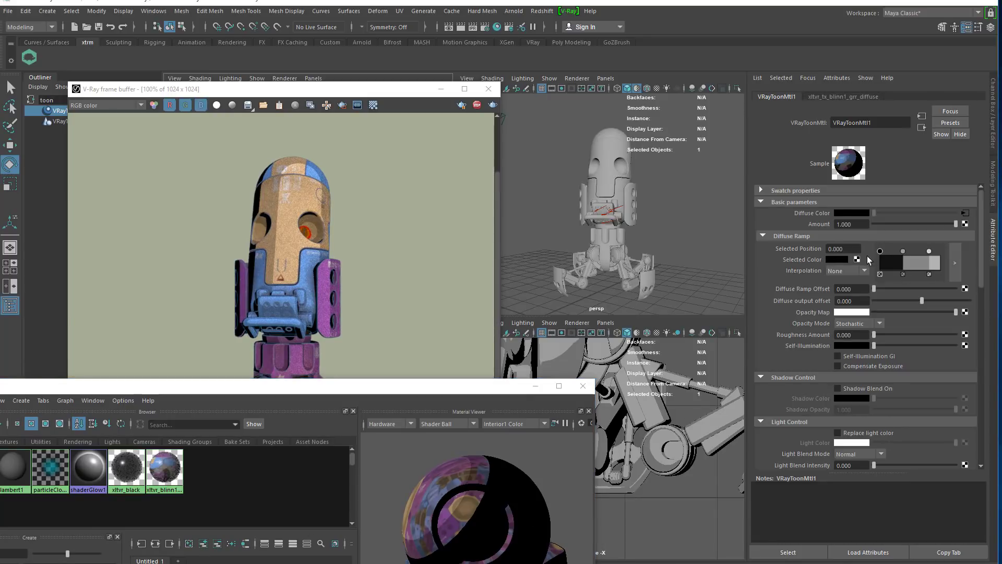
{"action": "left_click", "coordinate": [828, 261]}
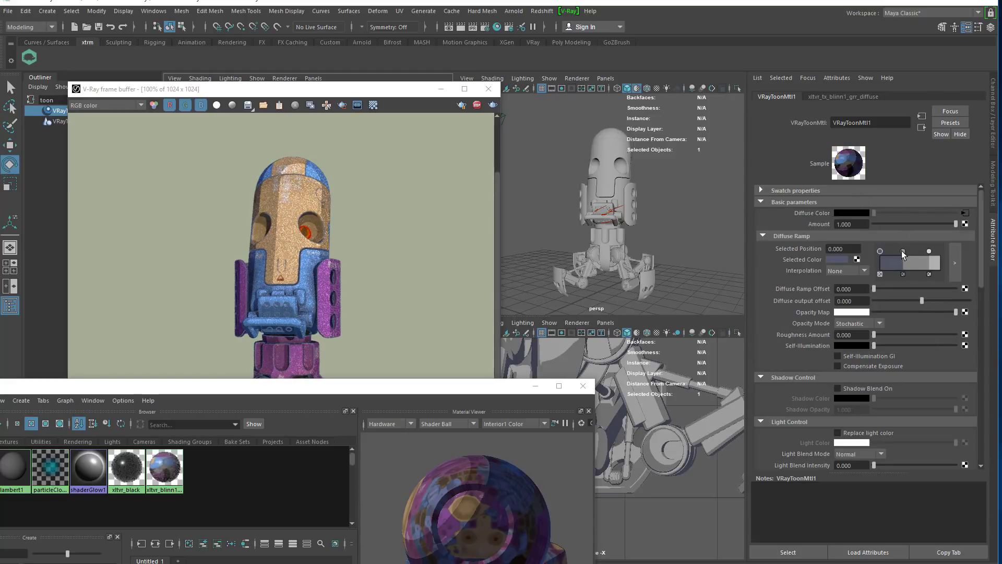
{"action": "left_click", "coordinate": [903, 251]}
{"action": "left_click", "coordinate": [838, 259]}
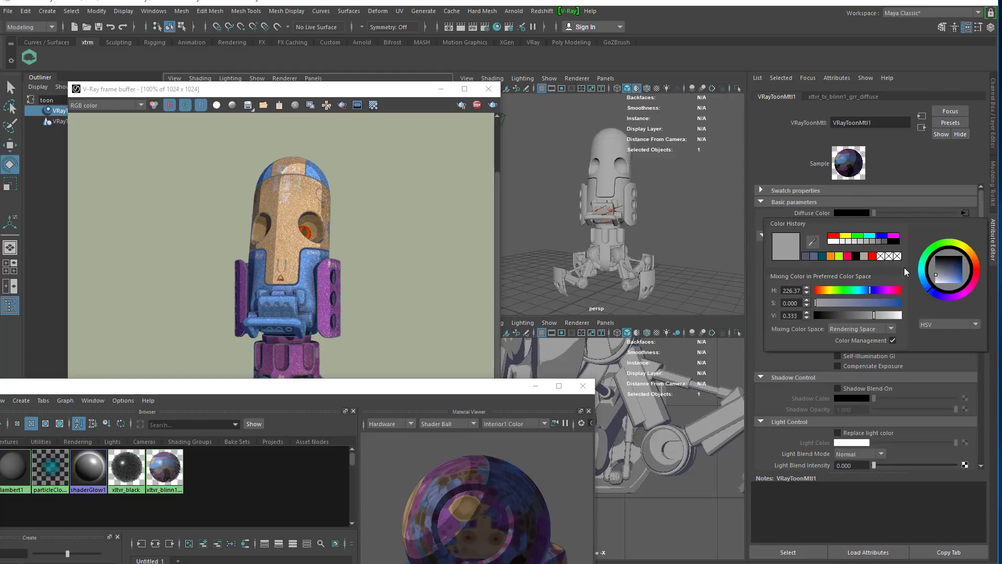
{"action": "left_click", "coordinate": [944, 276]}
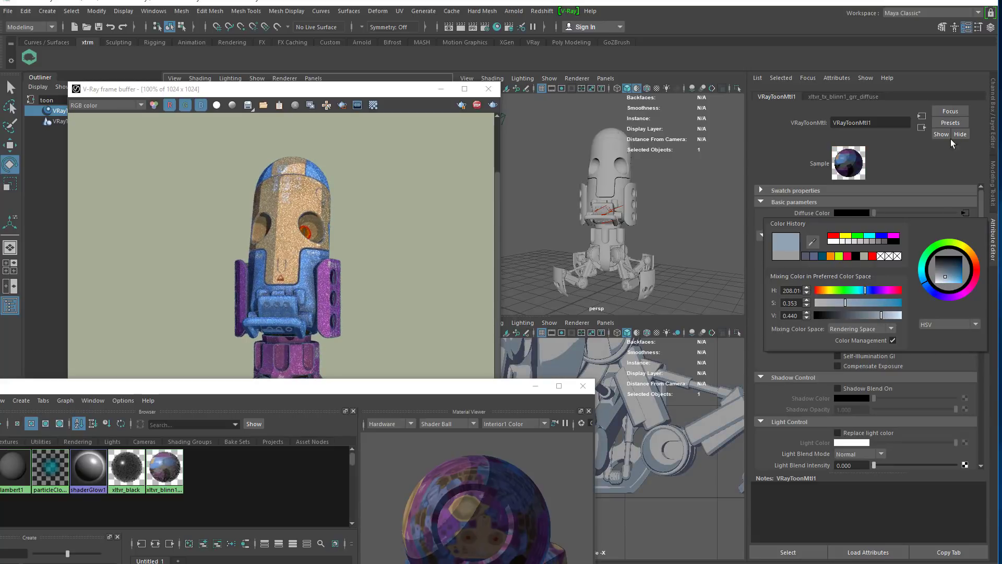
{"action": "left_click", "coordinate": [929, 251]}
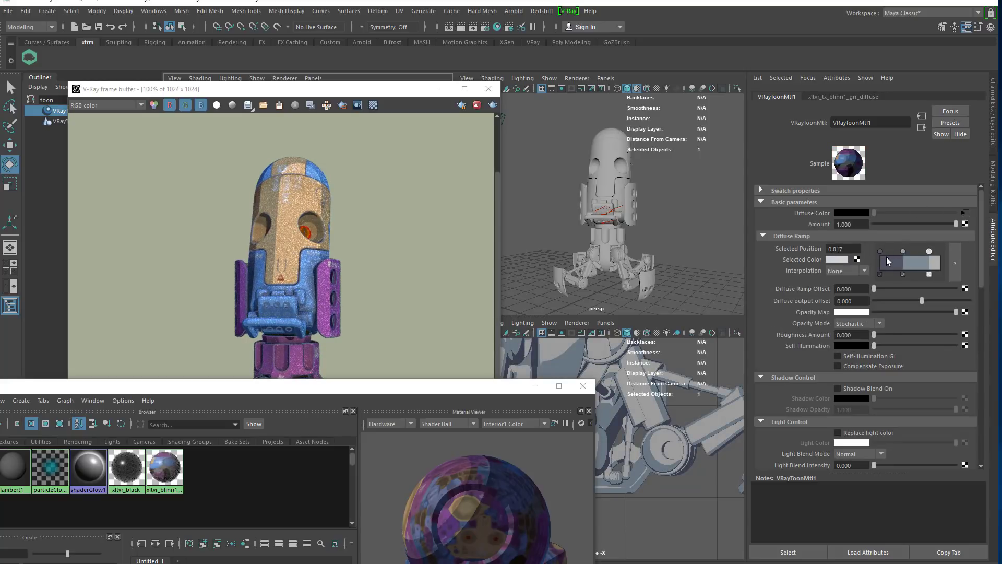
{"action": "left_click", "coordinate": [842, 259]}
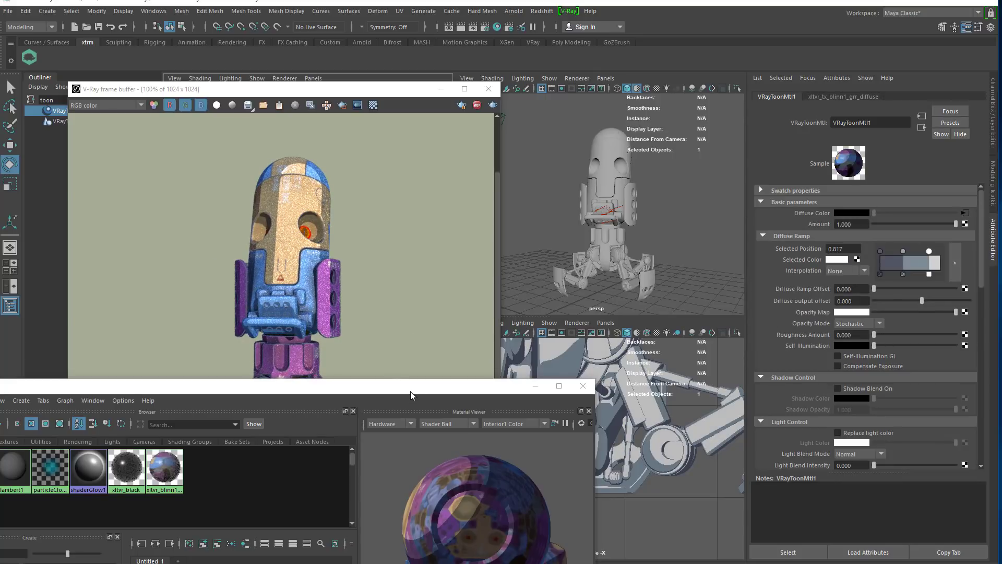
{"action": "left_click_drag", "start_coordinate": [410, 390], "coordinate": [215, 487]}
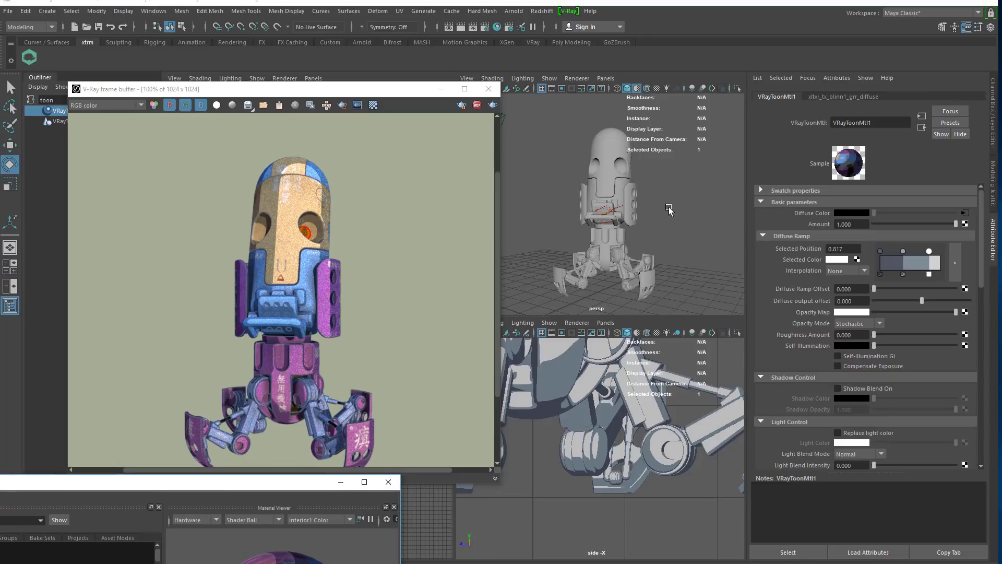
{"action": "left_click_drag", "start_coordinate": [670, 210], "coordinate": [644, 222], "text": "alt"}
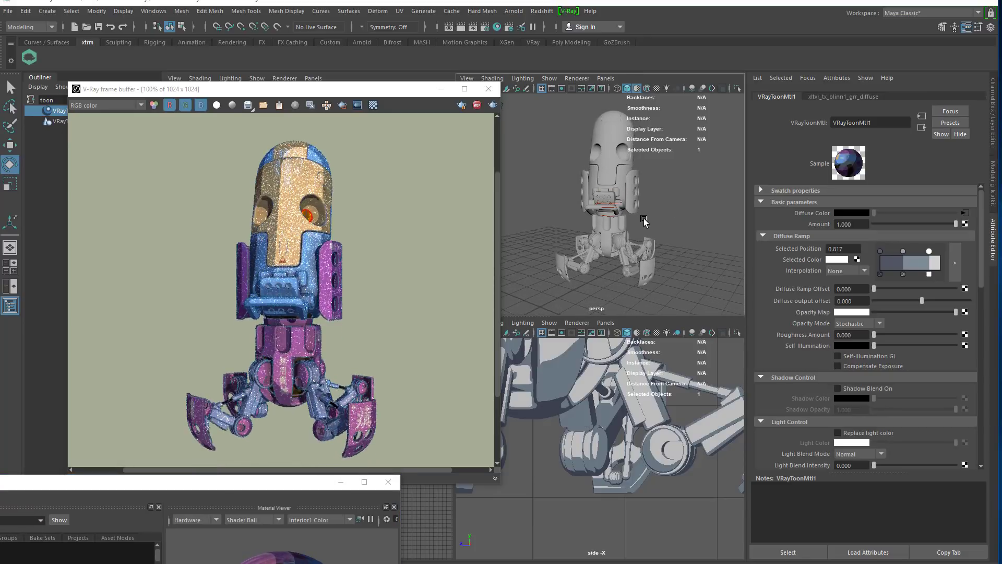
Return to the Hypershade network and connect the blinn1-grr_reflection.png texture to VRayToonMtl1's Reflection Color
{"action": "left_click", "coordinate": [193, 511]}
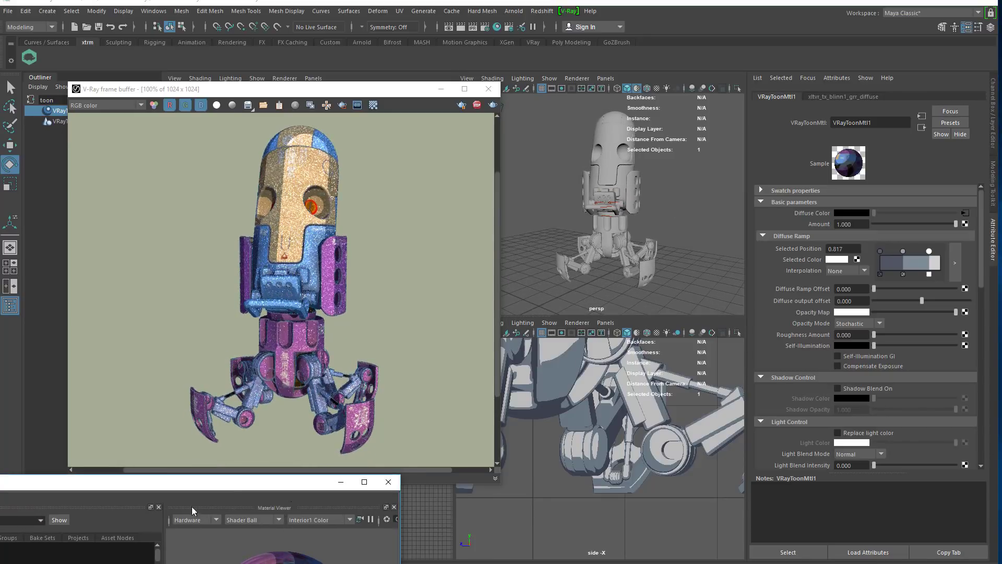
{"action": "left_click_drag", "start_coordinate": [194, 482], "coordinate": [574, 62]}
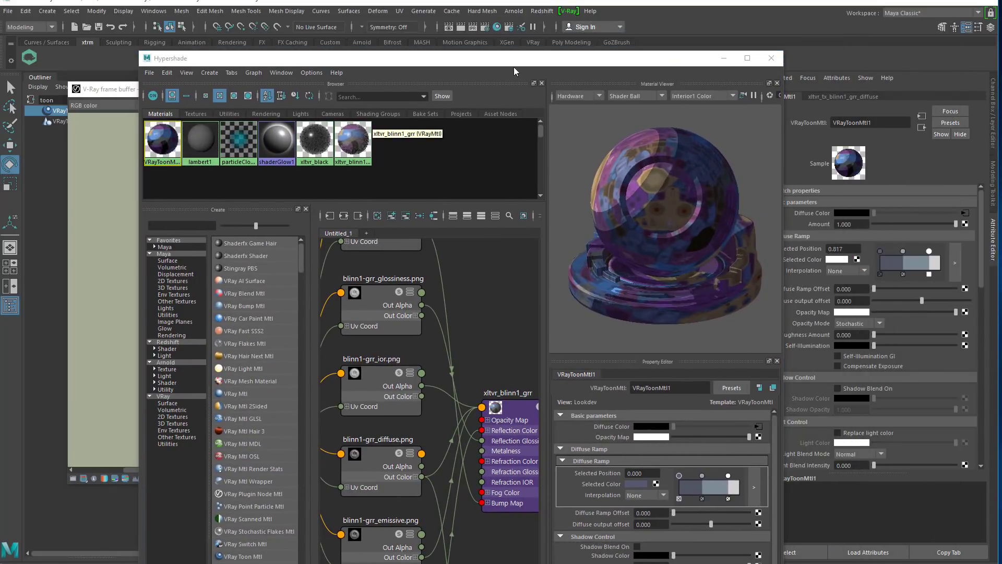
{"action": "left_click_drag", "start_coordinate": [544, 56], "coordinate": [336, 46]}
{"action": "left_click_drag", "start_coordinate": [336, 46], "coordinate": [444, 72]}
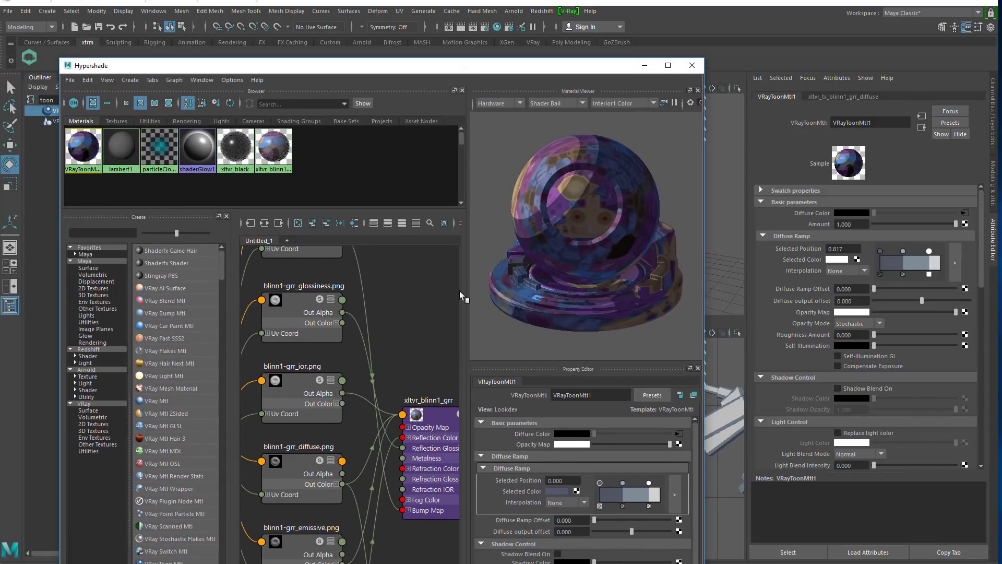
{"action": "scroll", "coordinate": [438, 313], "scroll_direction": "down", "scroll_amount": 5}
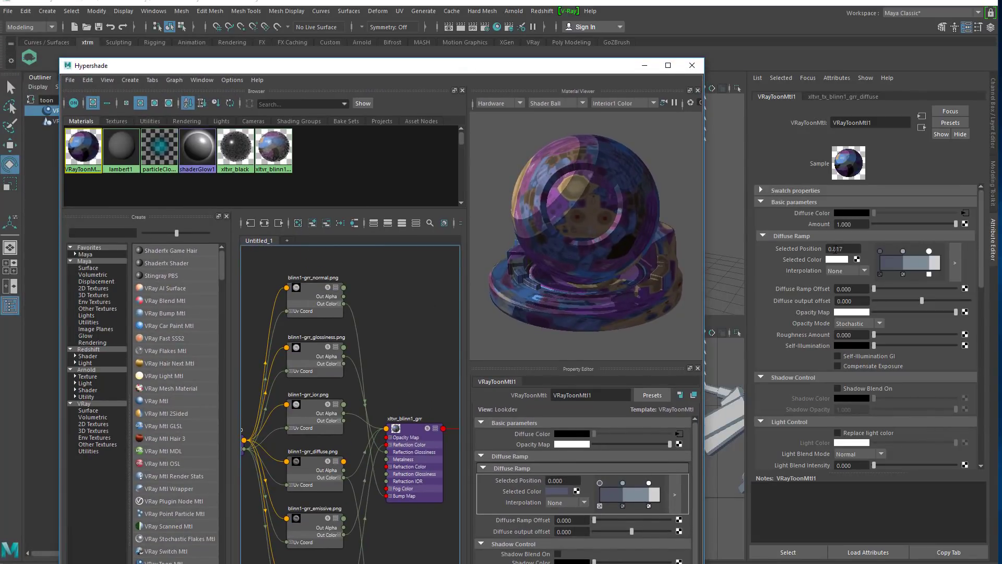
{"action": "scroll", "coordinate": [825, 261], "scroll_direction": "down", "scroll_amount": 5}
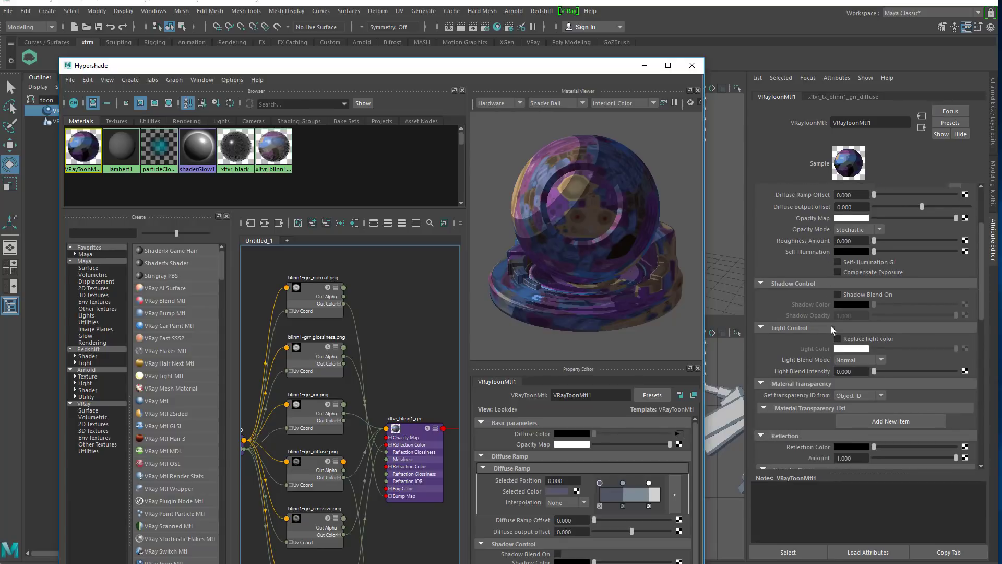
{"action": "scroll", "coordinate": [838, 289], "scroll_direction": "down", "scroll_amount": 1}
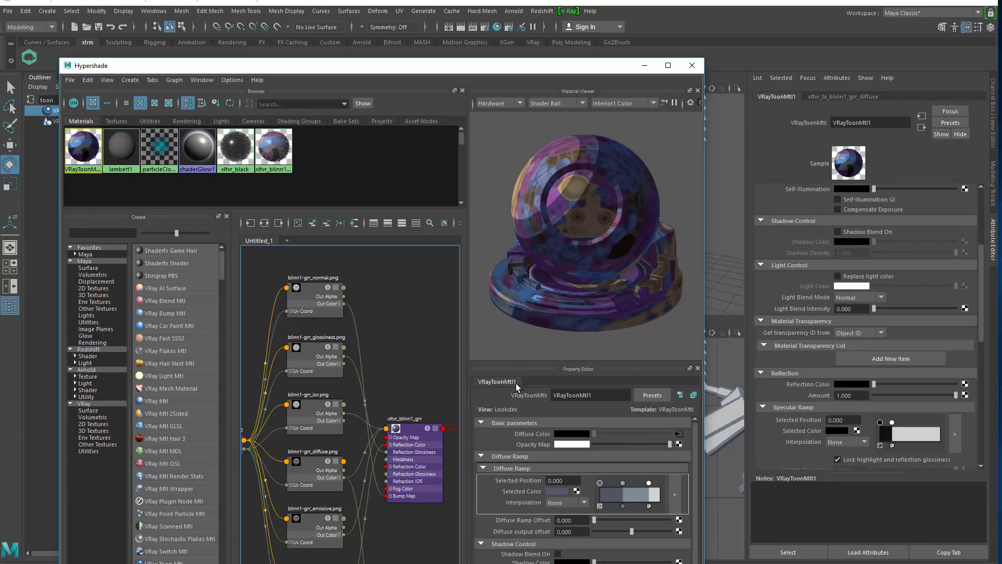
{"action": "scroll", "coordinate": [329, 387], "scroll_direction": "down", "scroll_amount": 2}
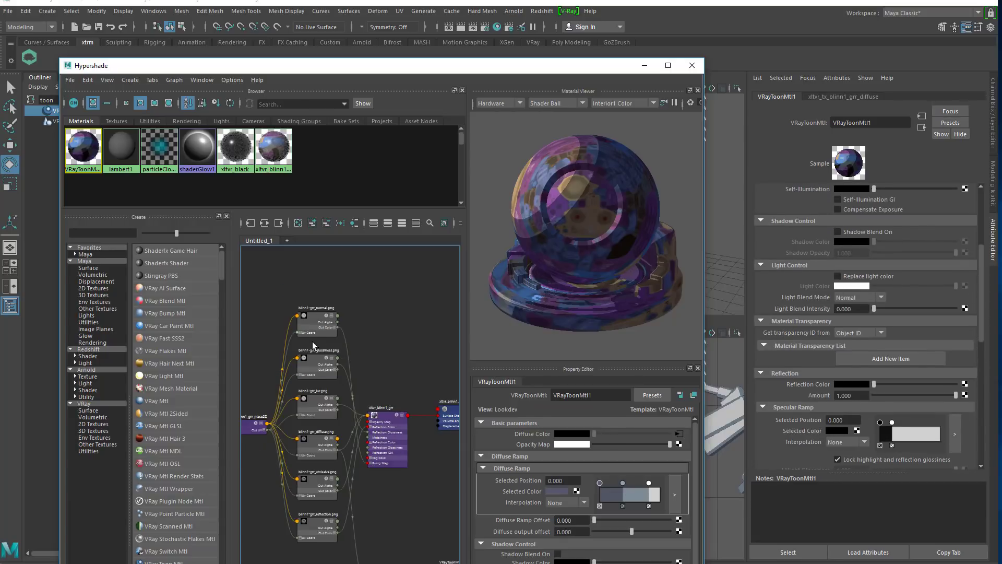
{"action": "scroll", "coordinate": [313, 346], "scroll_direction": "up", "scroll_amount": 2}
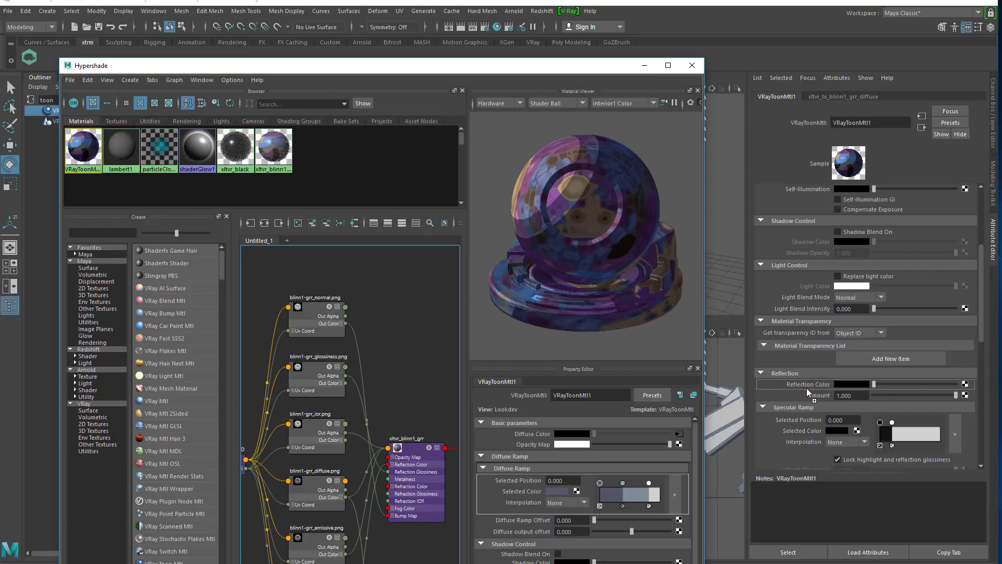
{"action": "middle_click_drag", "start_coordinate": [807, 387], "coordinate": [806, 387]}
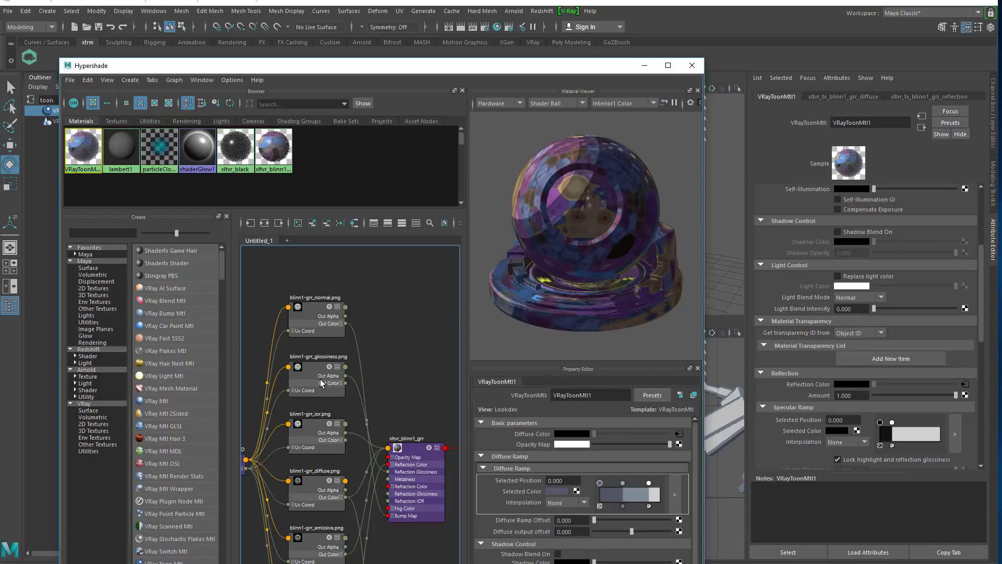
Connect blinn1-grr_glossiness.png to Reflection Glossiness, and unlock Fresnel IOR from Refraction IOR to connect blinn1-grr_ior.png to it
{"action": "scroll", "coordinate": [861, 413], "scroll_direction": "down", "scroll_amount": 2}
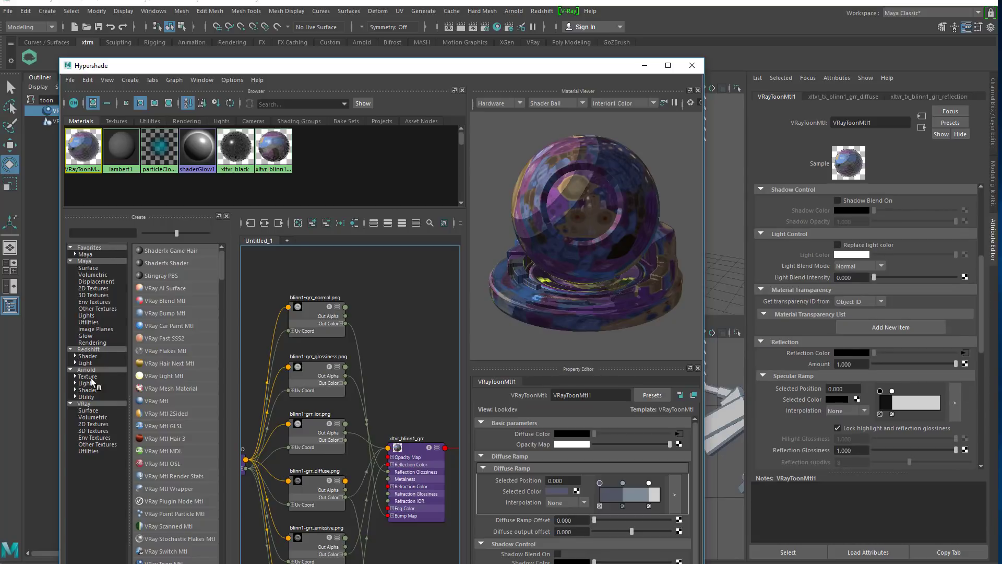
{"action": "middle_click_drag", "start_coordinate": [321, 387], "coordinate": [801, 453]}
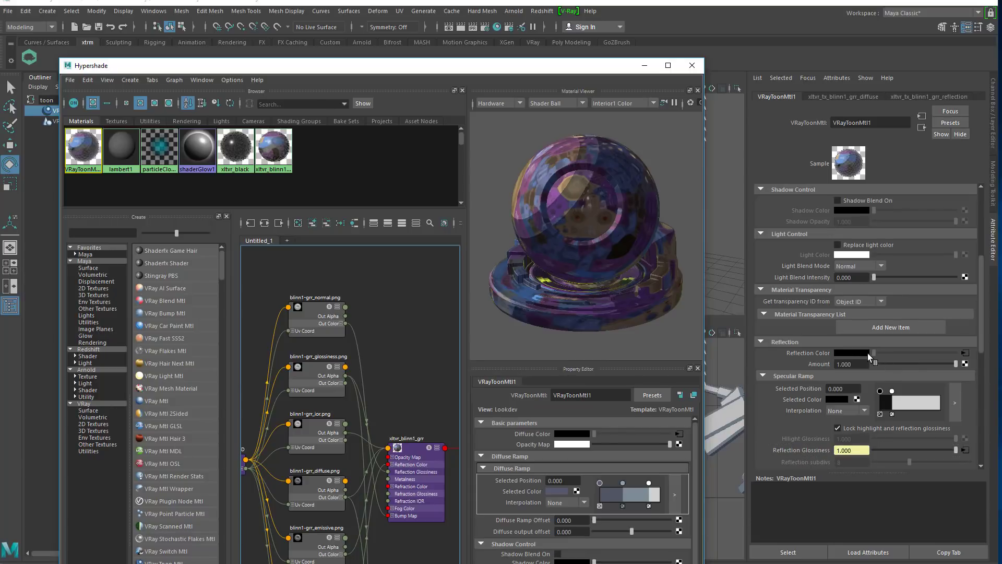
{"action": "scroll", "coordinate": [868, 352], "scroll_direction": "down", "scroll_amount": 8}
{"action": "left_click", "coordinate": [845, 369]}
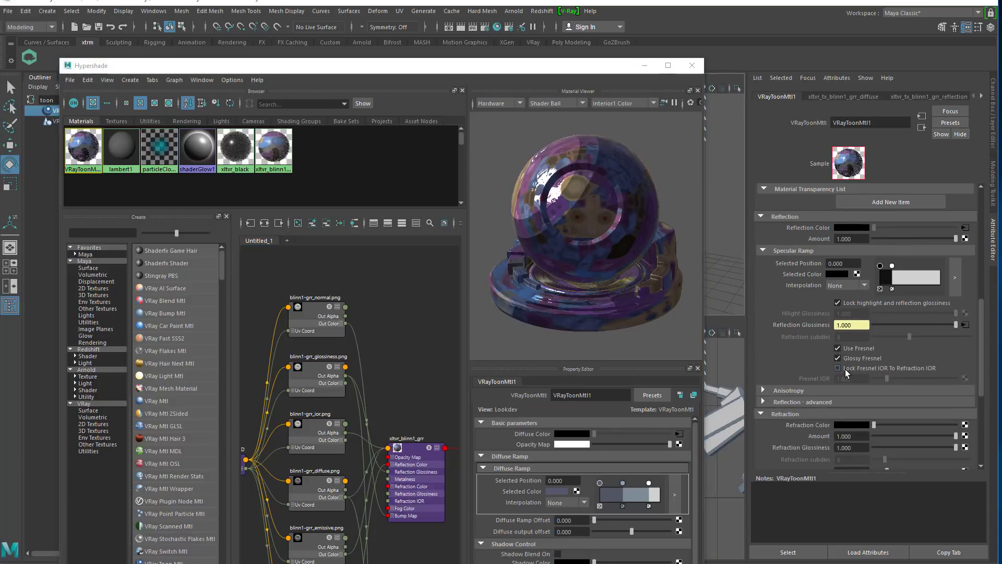
{"action": "middle_click_drag", "start_coordinate": [299, 442], "coordinate": [817, 374]}
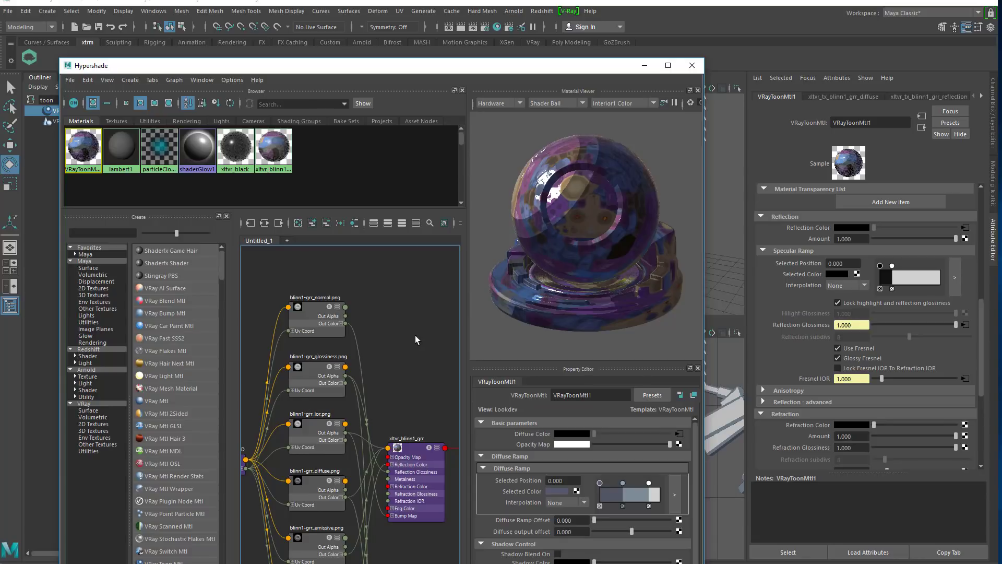
Set VRayToonMtl1's bump map type to Normal map in tangent space and connect blinn1-grr_normal.png as its map
{"action": "middle_click_drag", "start_coordinate": [417, 340], "coordinate": [423, 302], "text": "alt"}
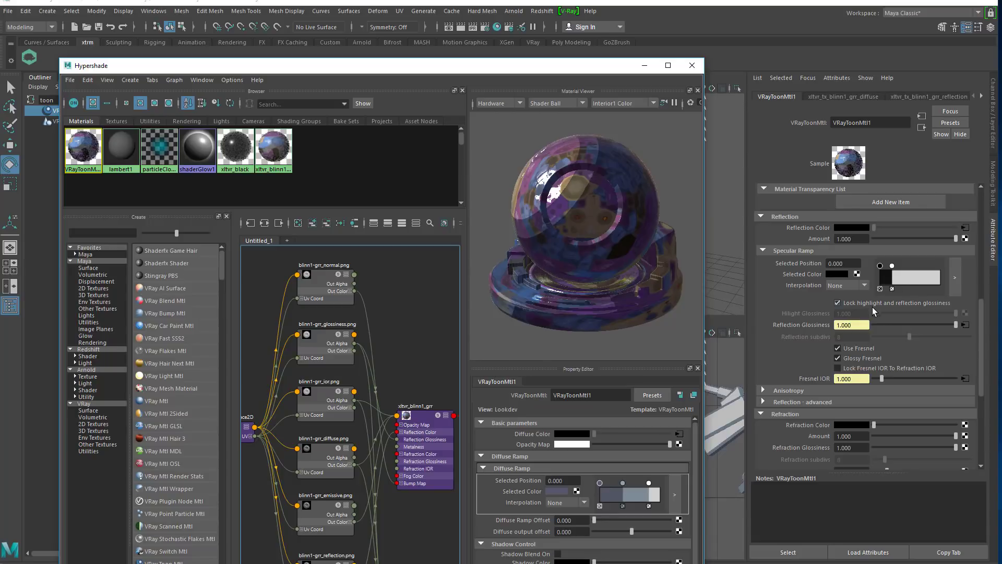
{"action": "scroll", "coordinate": [873, 308], "scroll_direction": "down", "scroll_amount": 6}
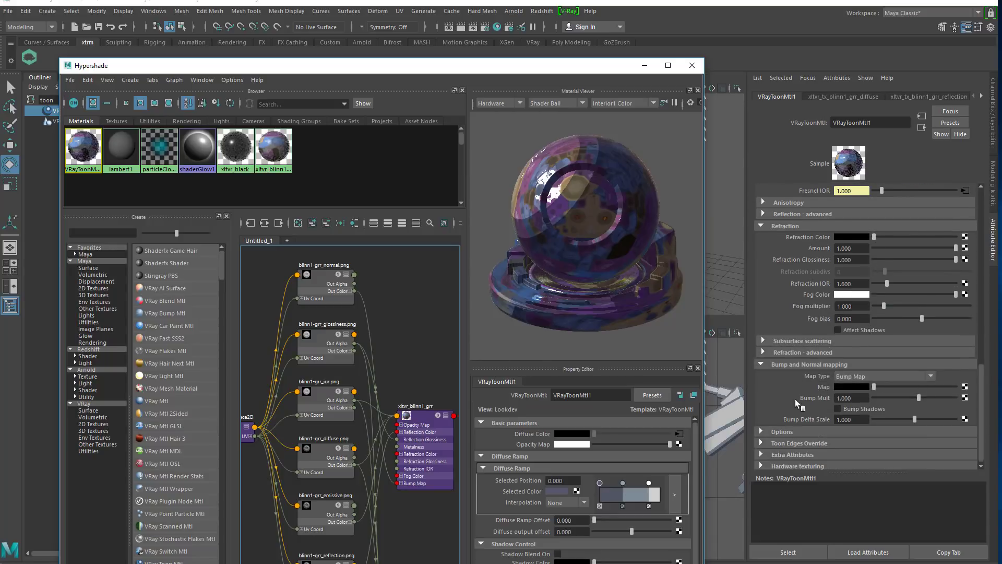
{"action": "left_click", "coordinate": [901, 378]}
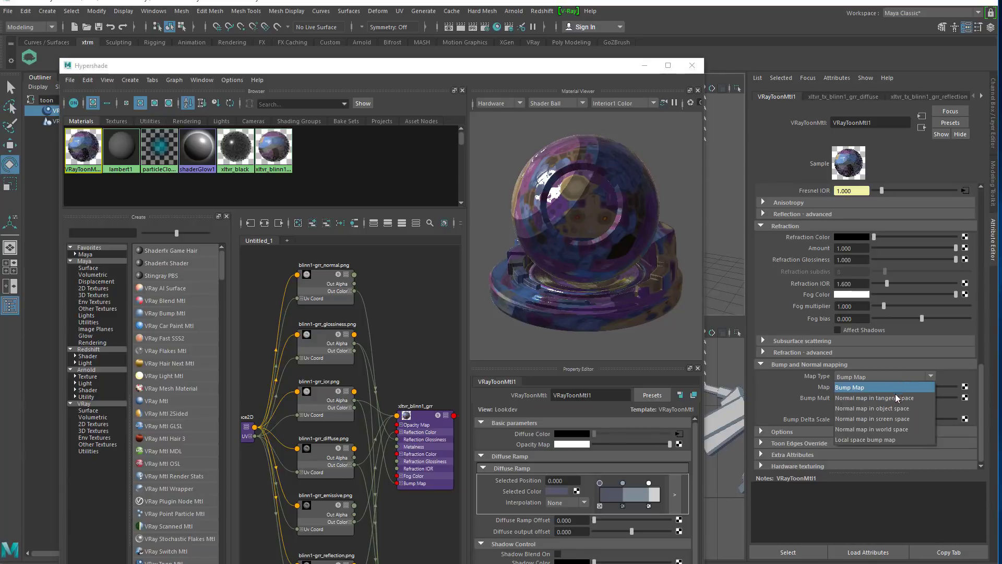
{"action": "left_click", "coordinate": [888, 398]}
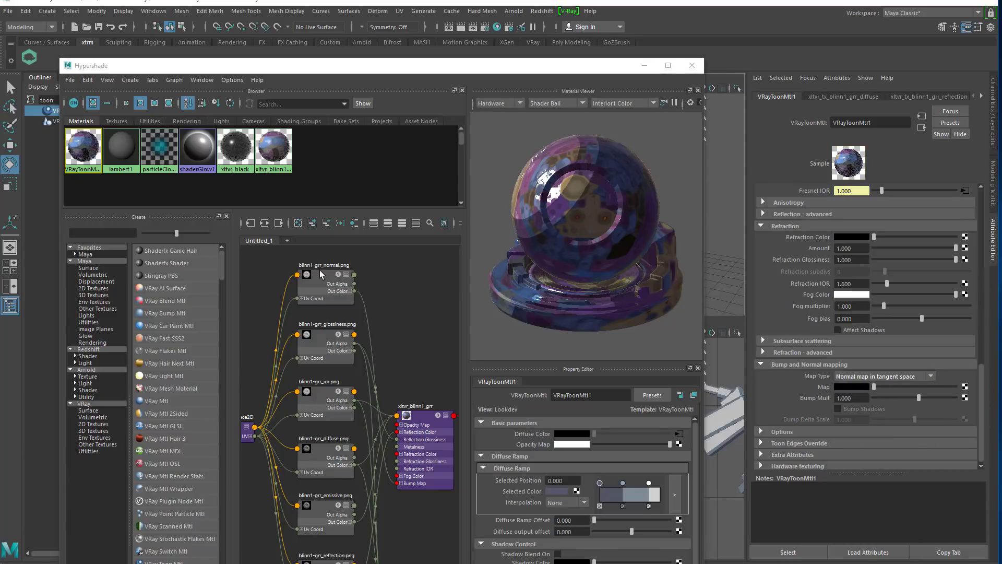
{"action": "middle_click_drag", "start_coordinate": [315, 281], "coordinate": [804, 389]}
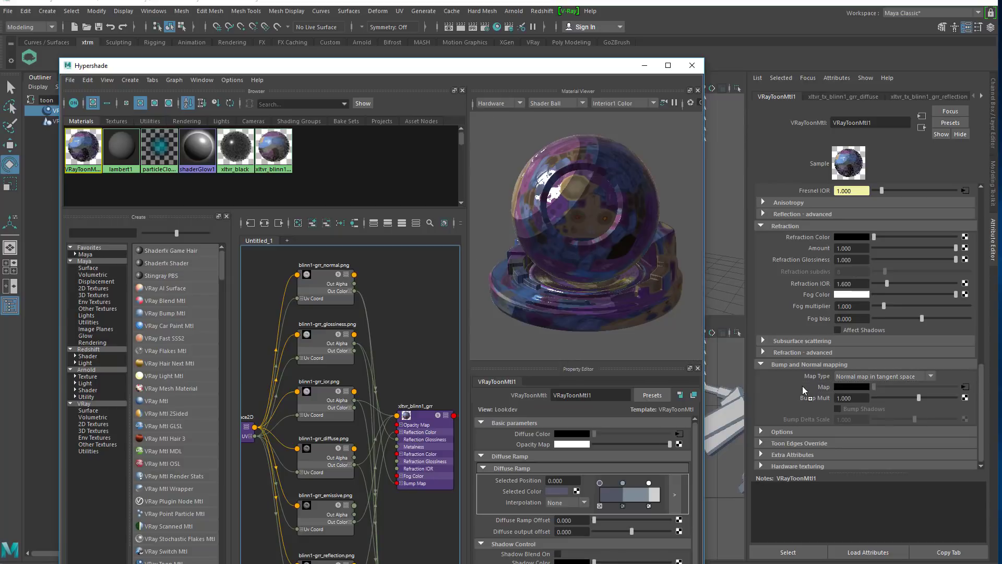
Uncover the V-Ray frame buffer from behind the Hypershade and set VRayToonMtl1's Diffuse Ramp Offset to 0.226
{"action": "left_click_drag", "start_coordinate": [450, 68], "coordinate": [300, 98]}
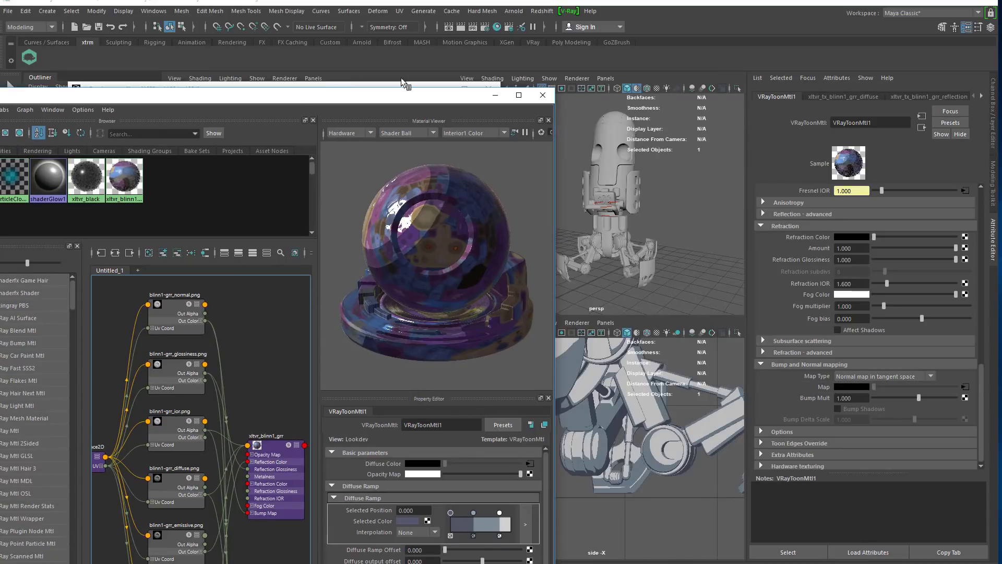
{"action": "left_click_drag", "start_coordinate": [401, 99], "coordinate": [398, 136]}
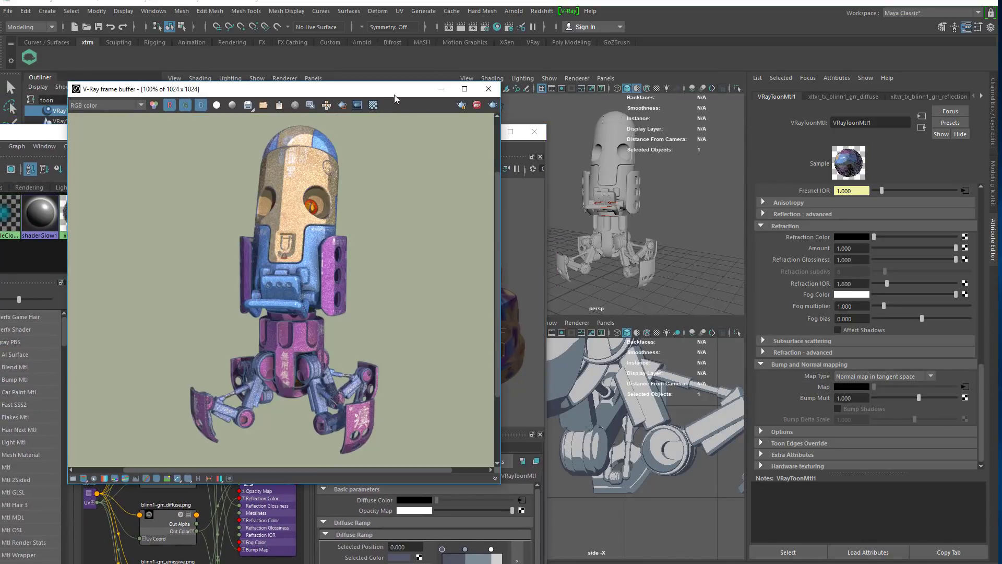
{"action": "left_click_drag", "start_coordinate": [647, 218], "coordinate": [642, 222], "text": "alt"}
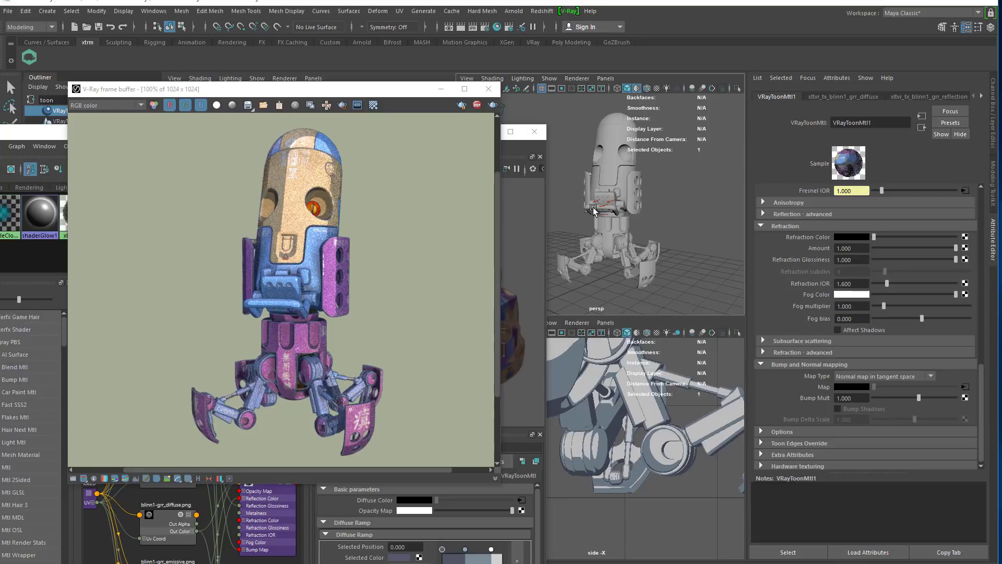
{"action": "left_click_drag", "start_coordinate": [596, 211], "coordinate": [592, 212], "text": "alt"}
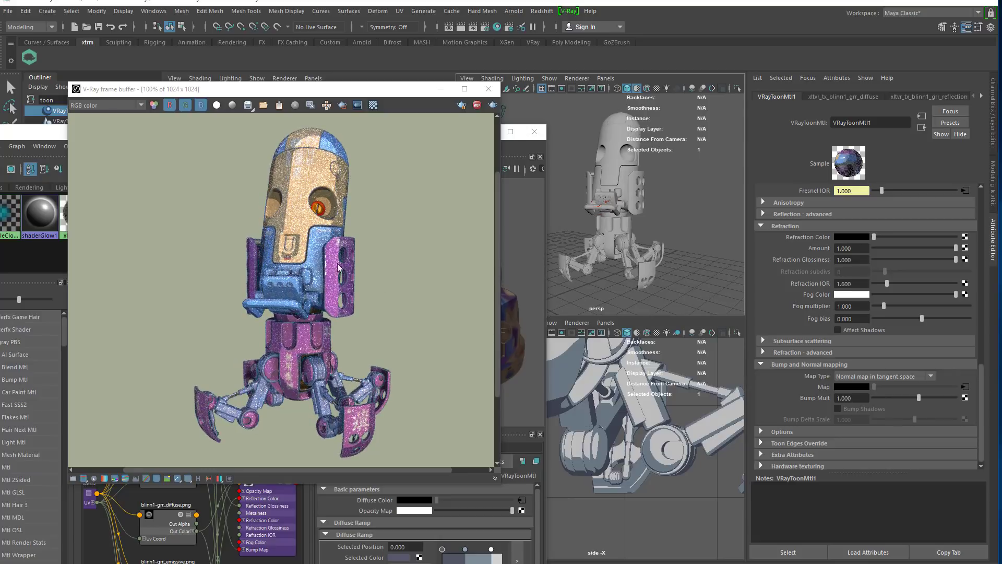
{"action": "scroll", "coordinate": [901, 286], "scroll_direction": "up", "scroll_amount": 10}
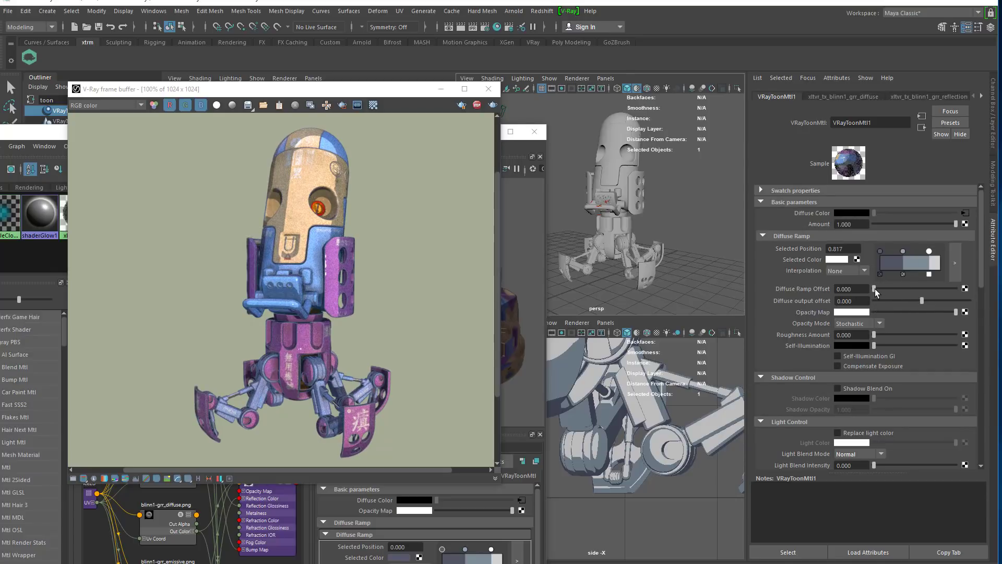
{"action": "mouse_move", "coordinate": [875, 289]}
{"action": "left_mouse_down"}
{"action": "mouse_move", "coordinate": [900, 290]}
{"action": "mouse_move", "coordinate": [891, 290]}
{"action": "left_mouse_up"}
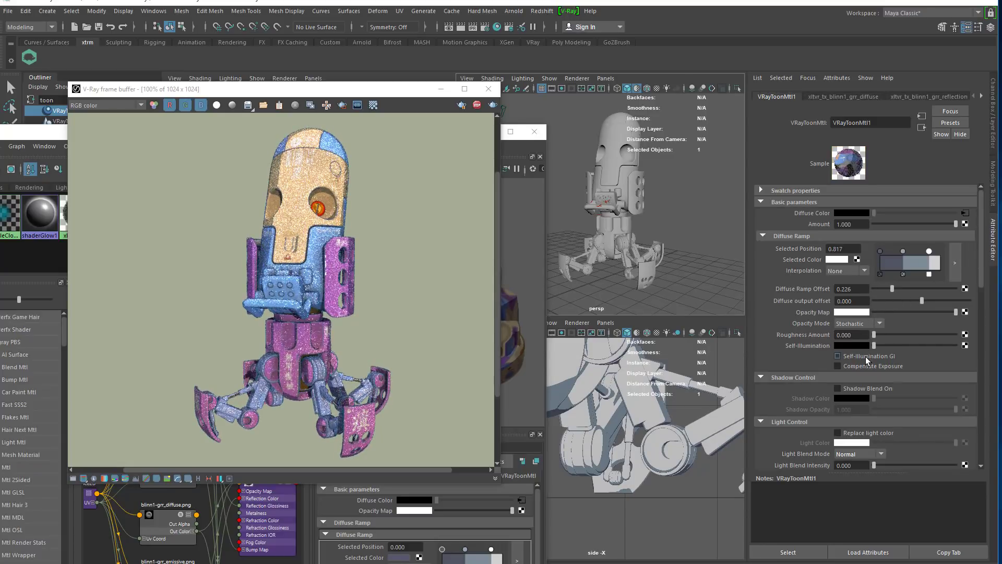
Enable Replace light color on VRayToonMtl1, choose a bright pink Light Color, and set the Light Blend Intensity to 0.103
{"action": "scroll", "coordinate": [856, 405], "scroll_direction": "down", "scroll_amount": 1}
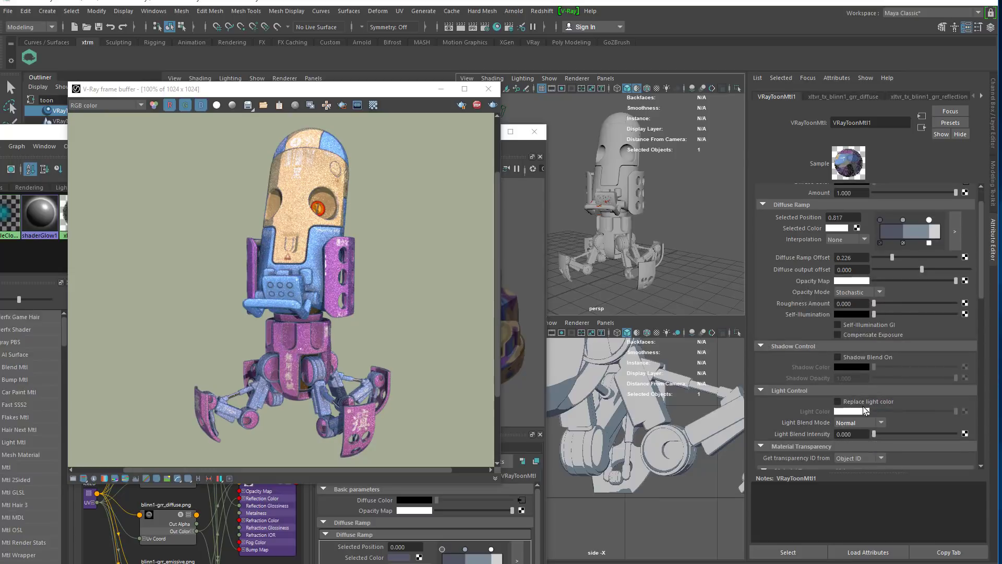
{"action": "scroll", "coordinate": [859, 386], "scroll_direction": "down", "scroll_amount": 1}
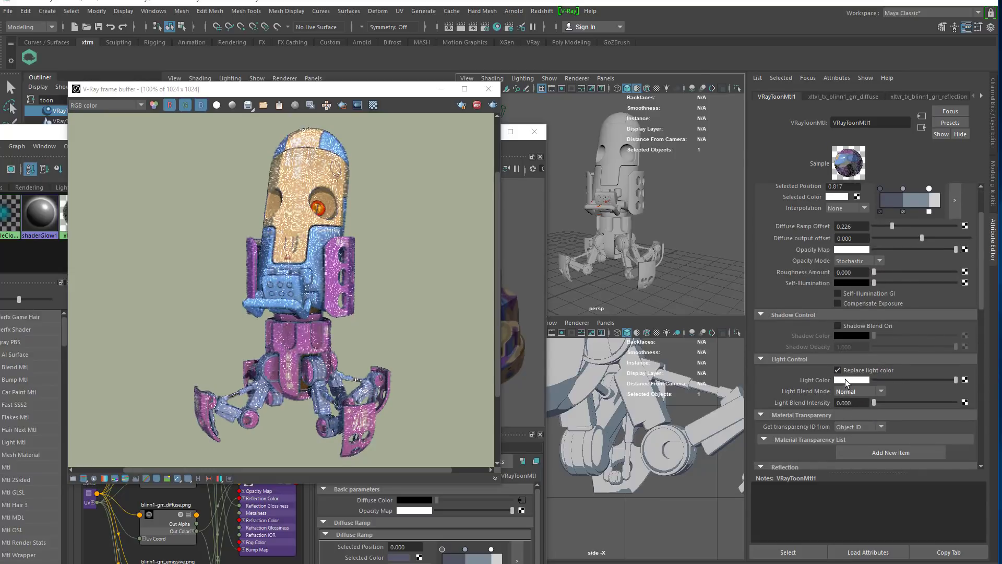
{"action": "left_click", "coordinate": [845, 379]}
{"action": "left_click", "coordinate": [851, 381]}
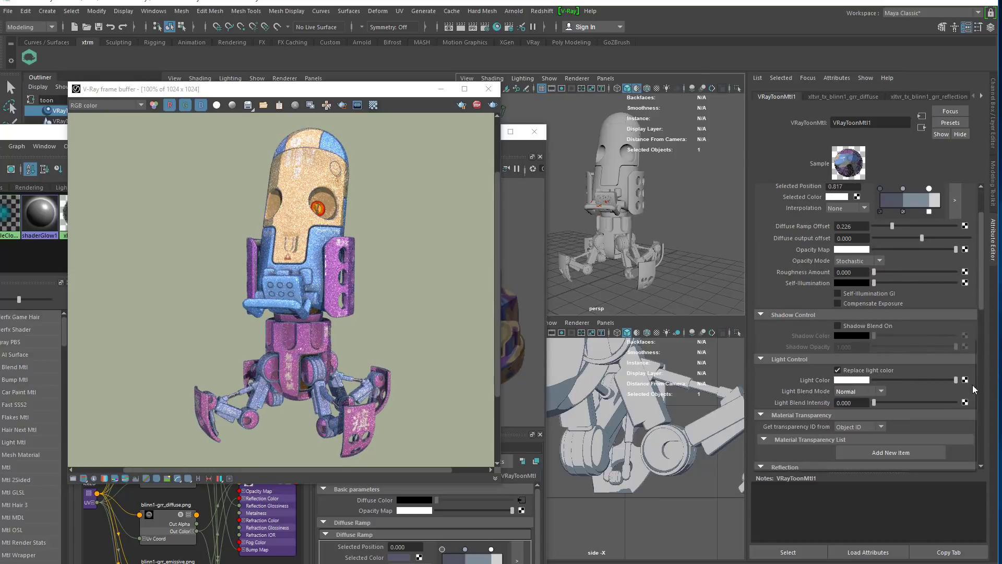
{"action": "left_click_drag", "start_coordinate": [941, 391], "coordinate": [956, 402]}
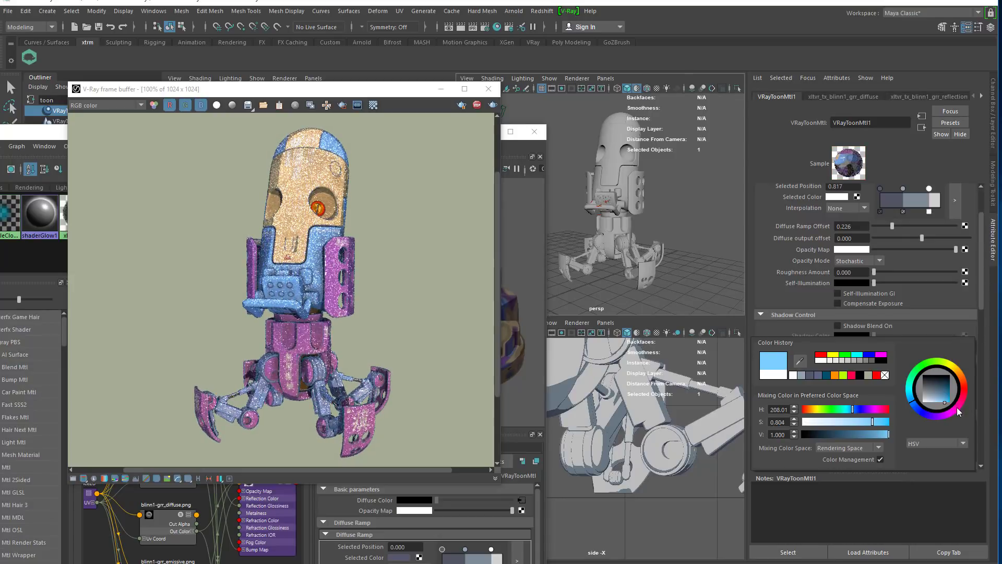
{"action": "left_click", "coordinate": [956, 408]}
{"action": "left_click", "coordinate": [948, 399]}
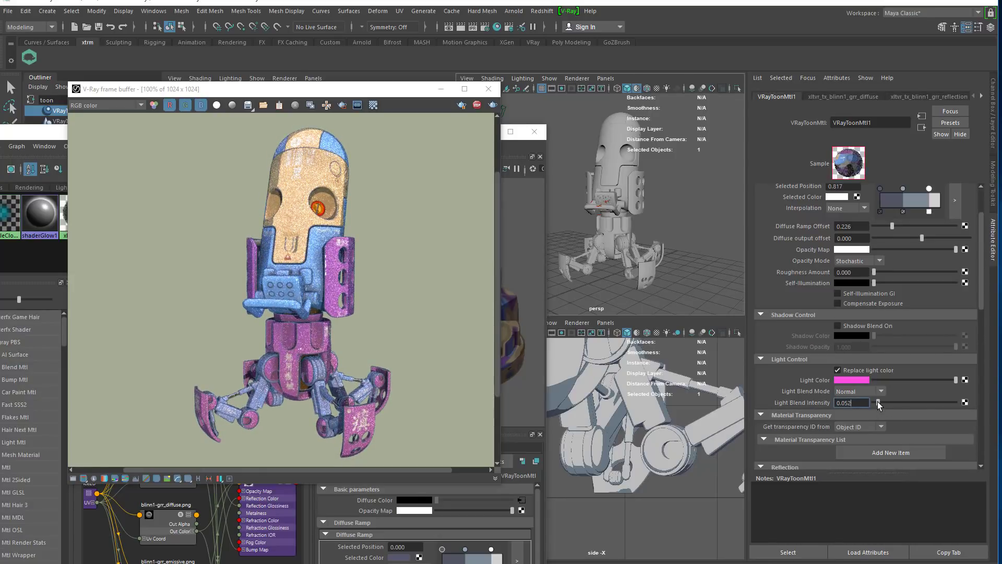
{"action": "mouse_move", "coordinate": [878, 402]}
{"action": "left_mouse_down"}
{"action": "mouse_move", "coordinate": [899, 401]}
{"action": "mouse_move", "coordinate": [882, 400]}
{"action": "left_mouse_up"}
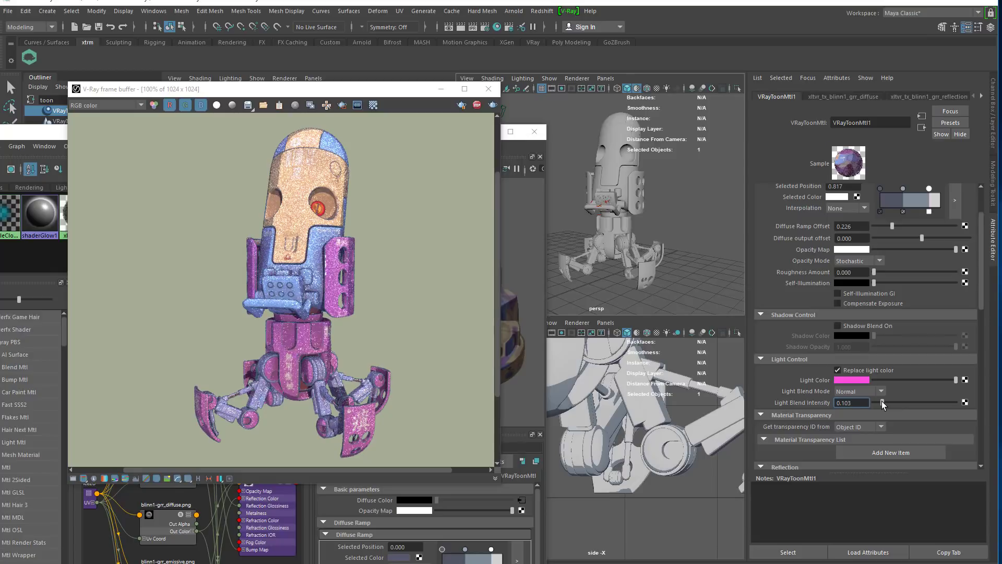
Add a white stop at position 0.670 to VRayToonMtl1's Specular Ramp
{"action": "scroll", "coordinate": [881, 387], "scroll_direction": "down", "scroll_amount": 3}
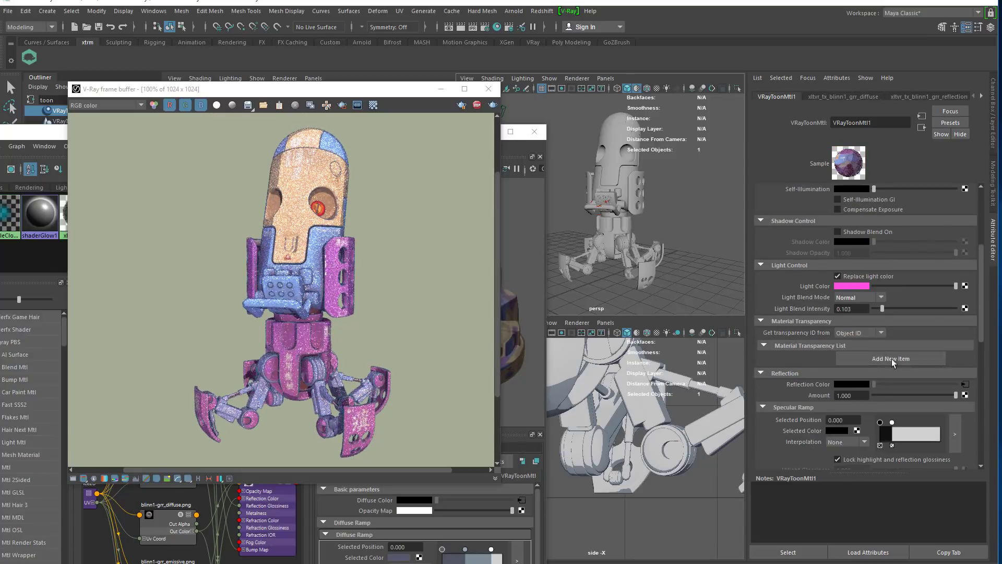
{"action": "scroll", "coordinate": [892, 356], "scroll_direction": "down", "scroll_amount": 1}
{"action": "scroll", "coordinate": [890, 365], "scroll_direction": "down", "scroll_amount": 1}
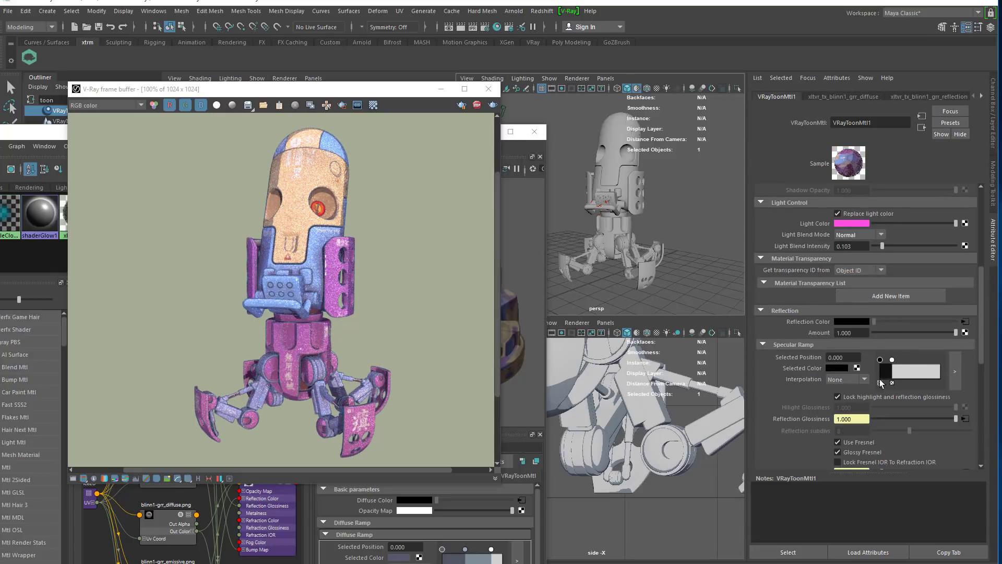
{"action": "mouse_move", "coordinate": [891, 362]}
{"action": "left_mouse_down"}
{"action": "mouse_move", "coordinate": [878, 356]}
{"action": "mouse_move", "coordinate": [890, 359]}
{"action": "left_mouse_up"}
{"action": "left_click", "coordinate": [921, 372]}
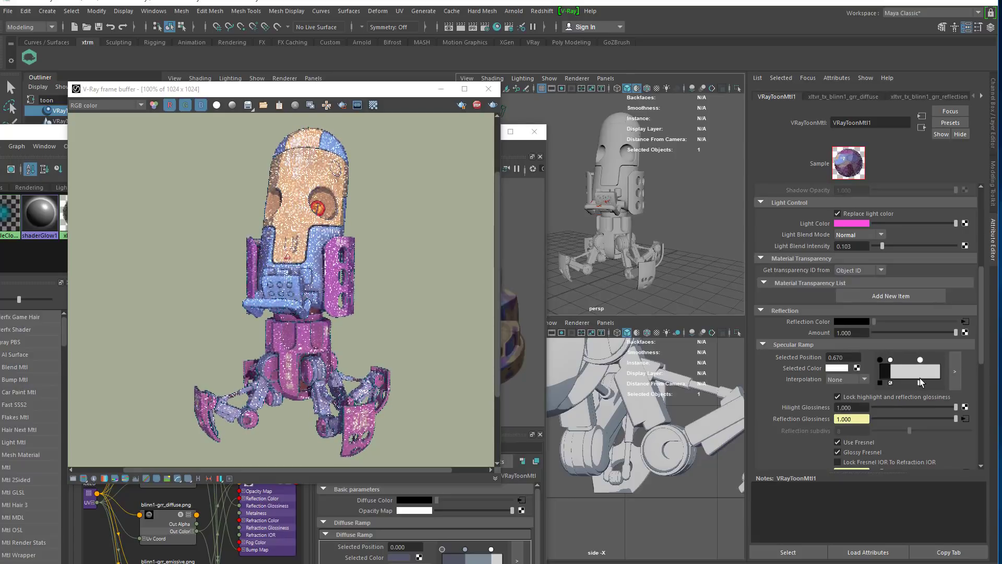
Try a dark blue colour on the Specular Ramp's first stop, then return it to black
{"action": "left_click", "coordinate": [880, 360]}
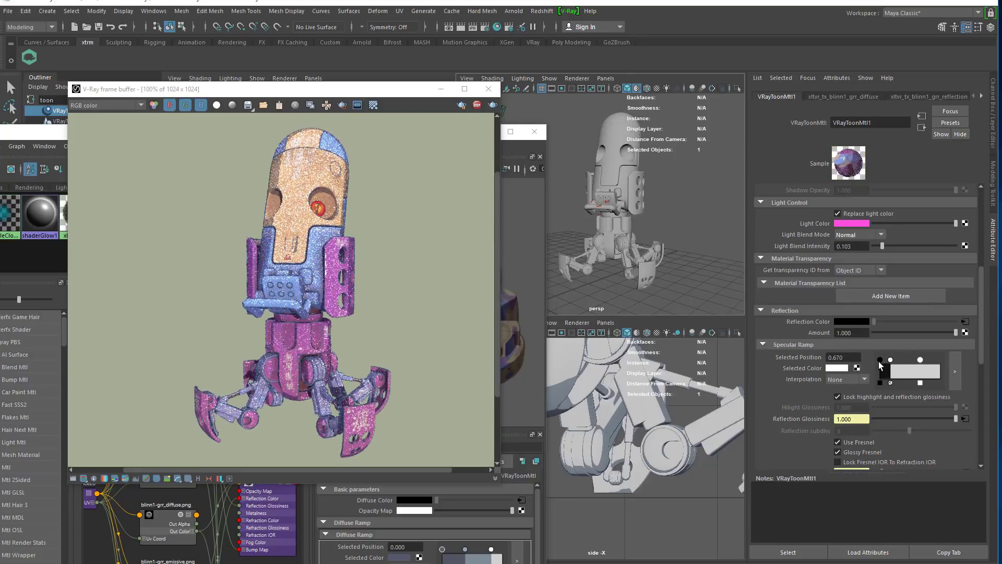
{"action": "left_click", "coordinate": [836, 368]}
{"action": "left_click", "coordinate": [922, 391]}
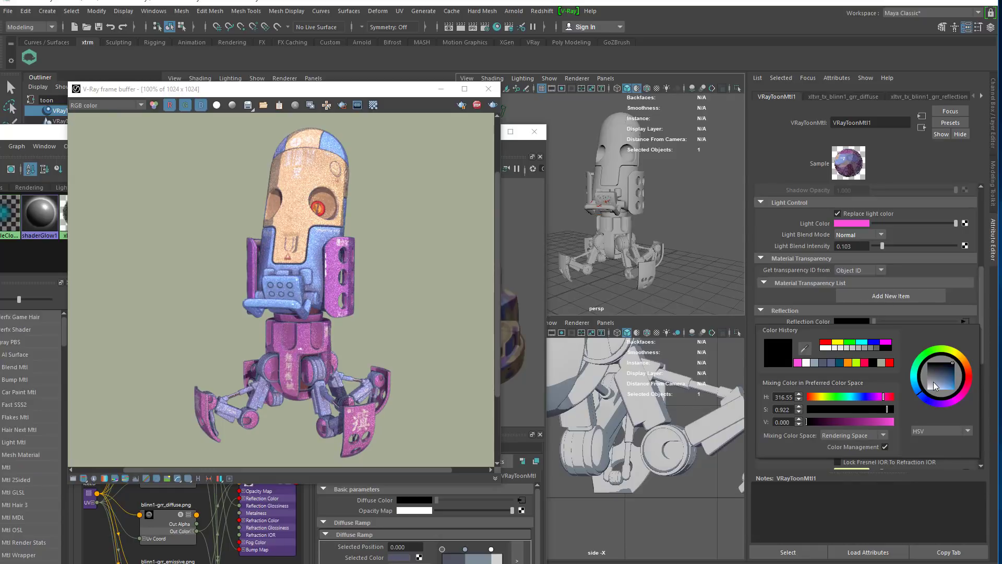
{"action": "left_click", "coordinate": [933, 381]}
{"action": "left_click", "coordinate": [944, 371]}
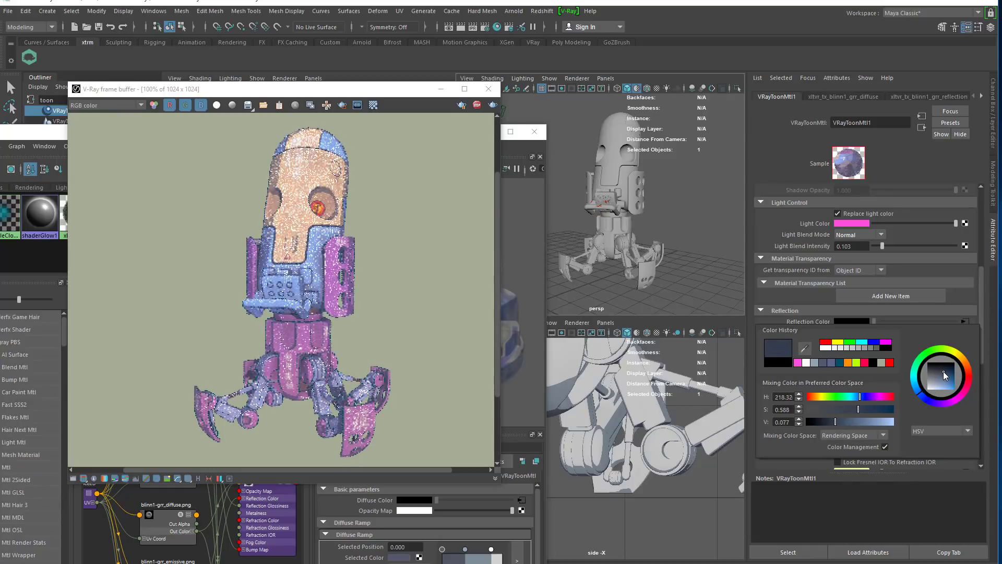
{"action": "left_click", "coordinate": [943, 368]}
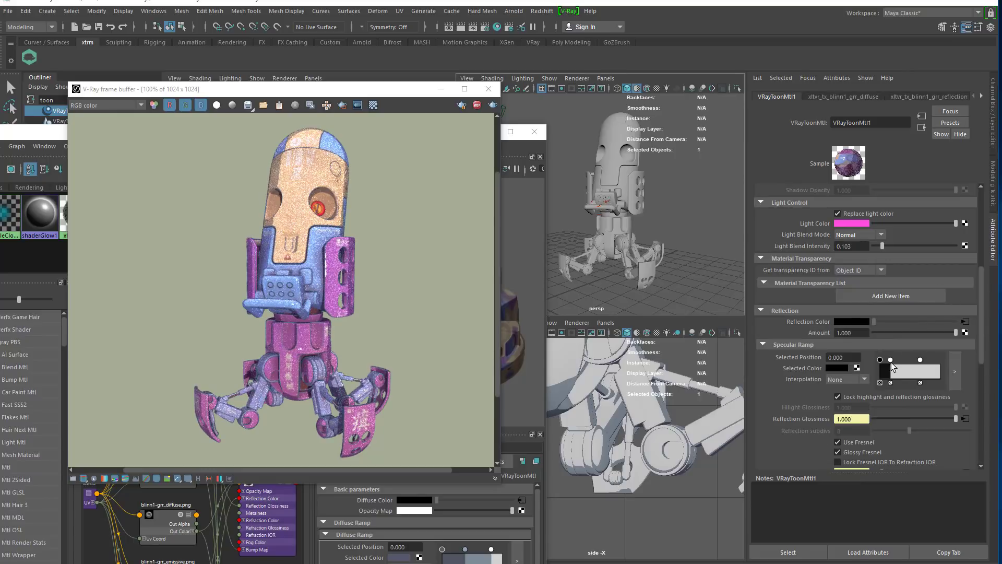
Recolour the Specular Ramp's second stop to bright blue and move it to position 0.165
{"action": "left_click", "coordinate": [891, 360]}
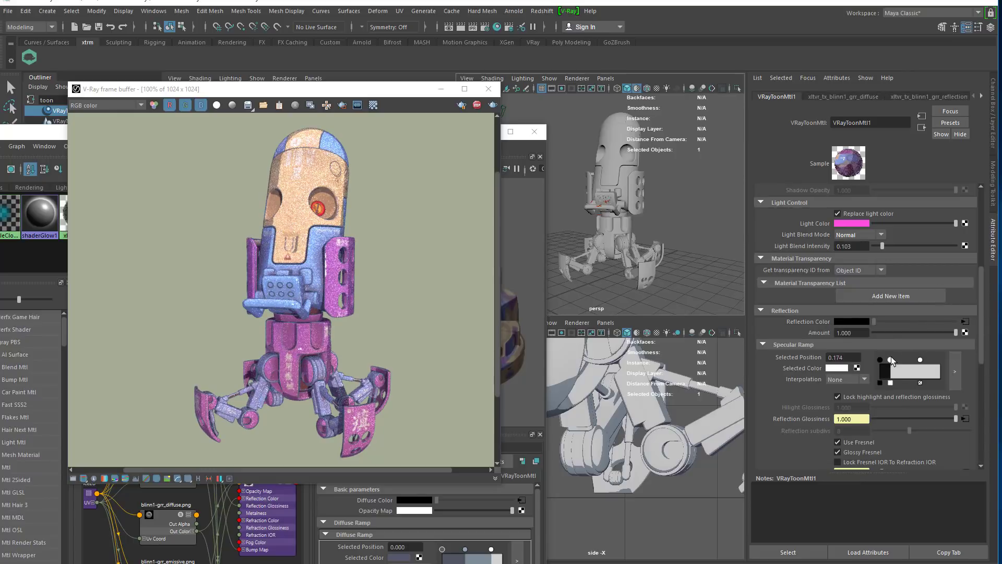
{"action": "left_click", "coordinate": [841, 368]}
{"action": "left_click_drag", "start_coordinate": [958, 383], "coordinate": [978, 400]}
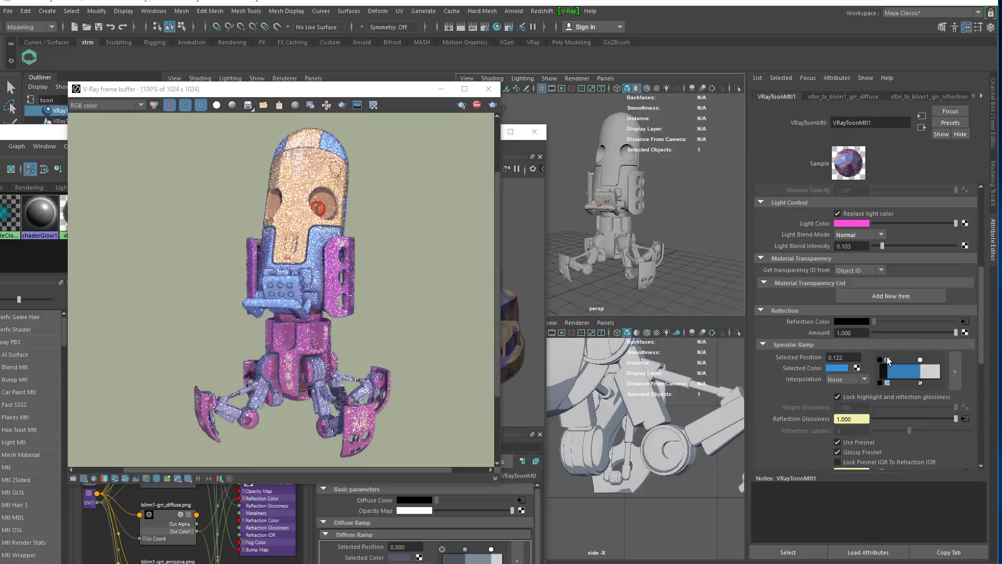
{"action": "left_click_drag", "start_coordinate": [891, 359], "coordinate": [895, 360]}
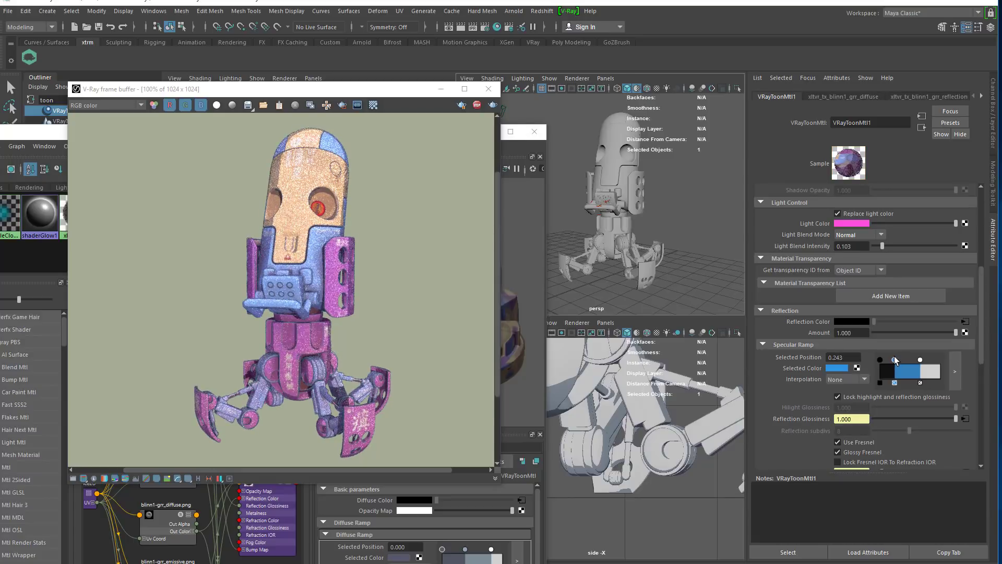
{"action": "left_click_drag", "start_coordinate": [895, 356], "coordinate": [888, 357]}
{"action": "left_click_drag", "start_coordinate": [887, 358], "coordinate": [886, 358]}
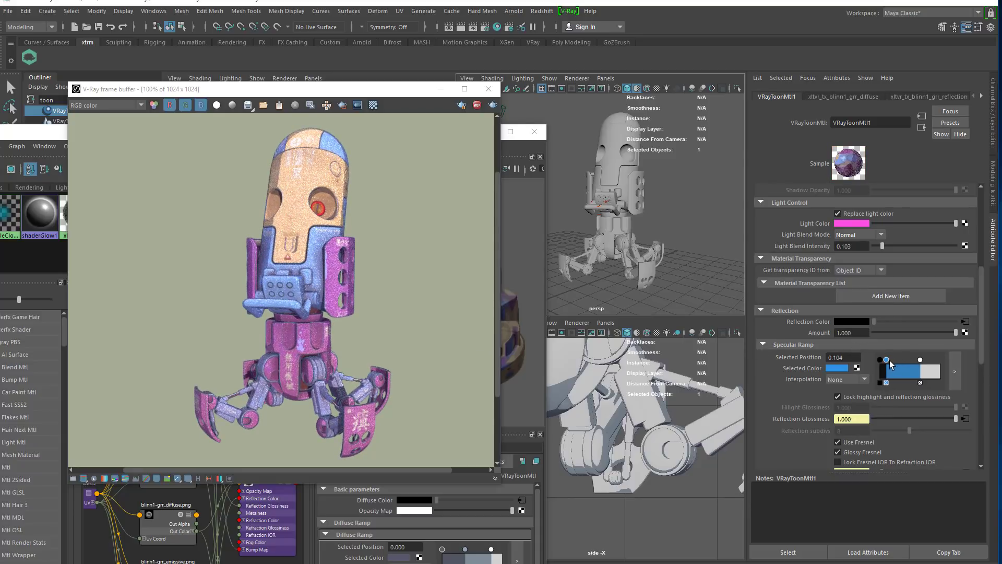
{"action": "left_click_drag", "start_coordinate": [888, 360], "coordinate": [890, 360]}
Enable Toon Edges Override on VRayToonMtl1 and set its Line Color to a saturated pinkish red
{"action": "scroll", "coordinate": [848, 326], "scroll_direction": "down", "scroll_amount": 3}
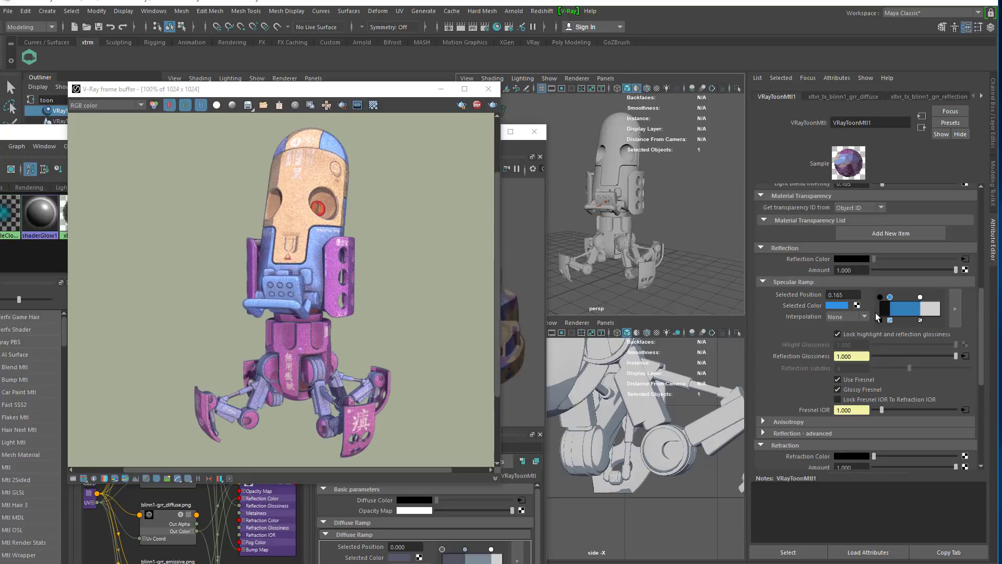
{"action": "scroll", "coordinate": [876, 312], "scroll_direction": "down", "scroll_amount": 10}
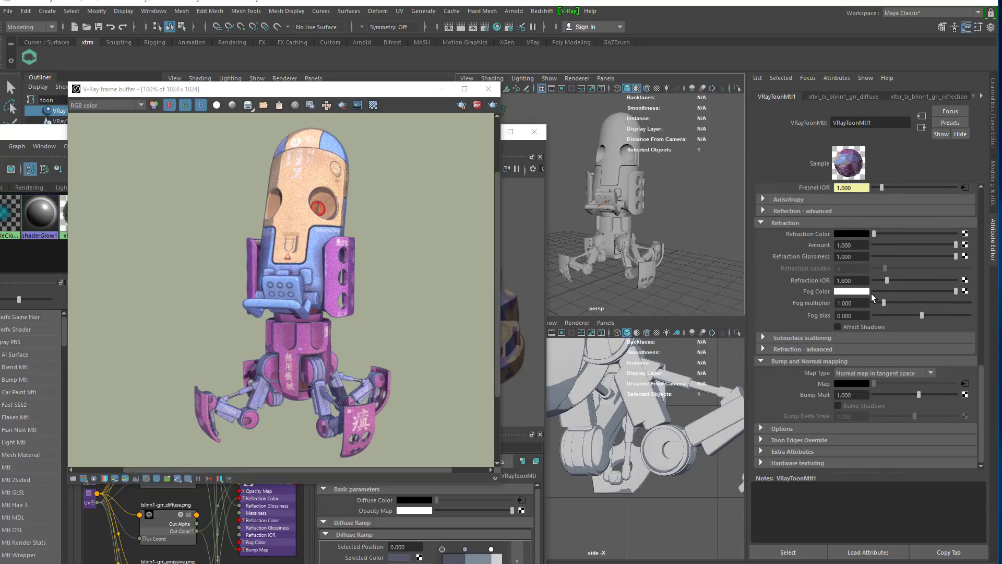
{"action": "left_click", "coordinate": [763, 441]}
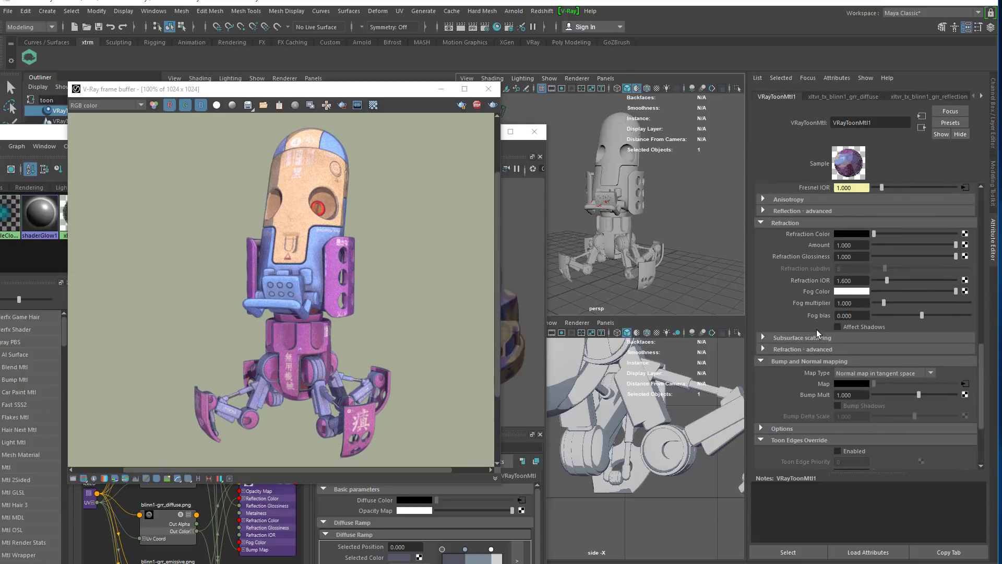
{"action": "scroll", "coordinate": [816, 330], "scroll_direction": "down", "scroll_amount": 4}
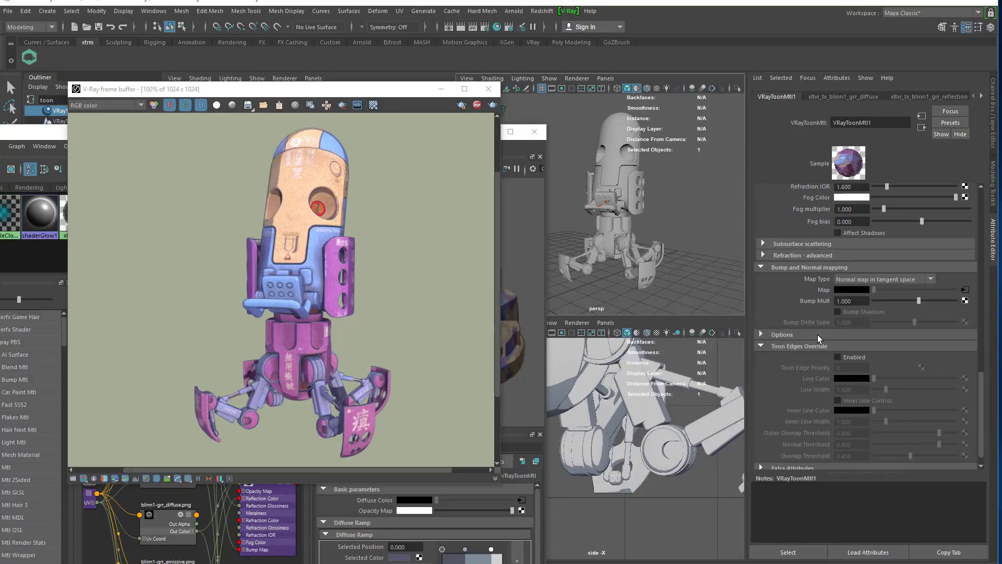
{"action": "left_click", "coordinate": [837, 357]}
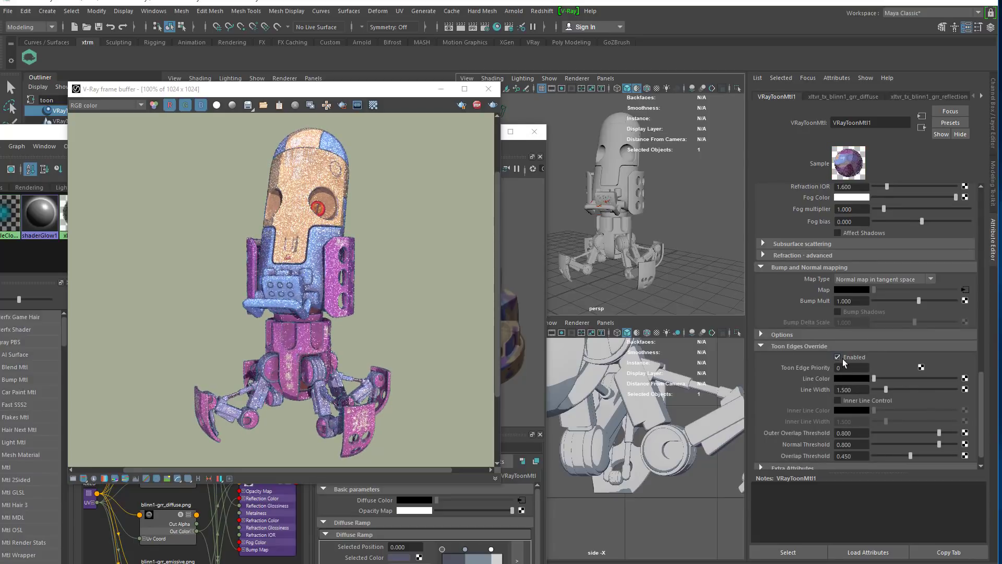
{"action": "left_click", "coordinate": [843, 378]}
{"action": "left_click_drag", "start_coordinate": [906, 374], "coordinate": [934, 403]}
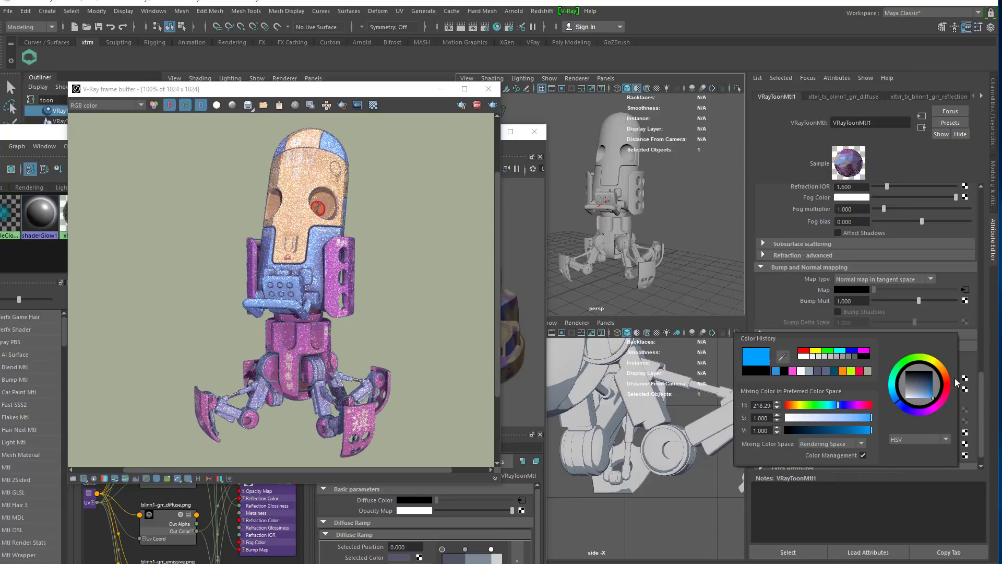
{"action": "left_click", "coordinate": [944, 388]}
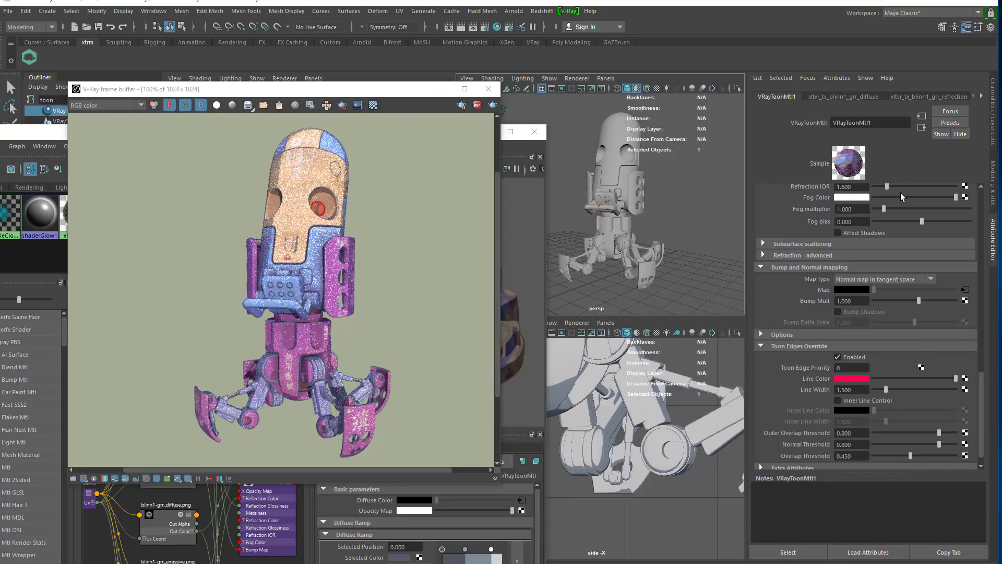
Turn on Inner Line Control in VRayToonMtl1's Toon Edges Override and choose a new Inner Line Color
{"action": "left_click", "coordinate": [837, 400]}
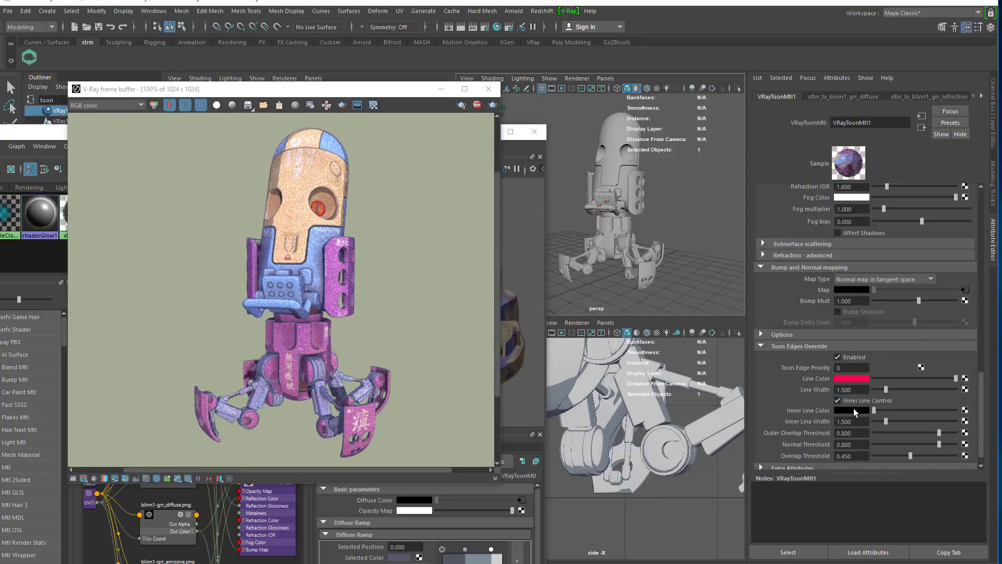
{"action": "left_click", "coordinate": [850, 411]}
{"action": "left_click_drag", "start_coordinate": [942, 422], "coordinate": [958, 403]}
Select the VRayToon1 node and change its Line Color to a light peach orange
{"action": "left_click", "coordinate": [62, 121]}
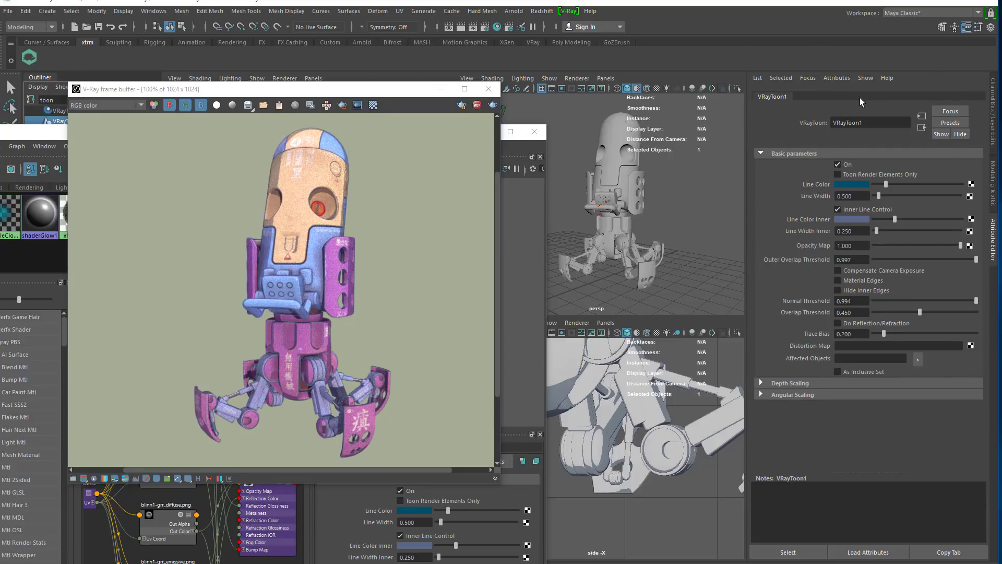
{"action": "left_click_drag", "start_coordinate": [943, 187], "coordinate": [930, 184]}
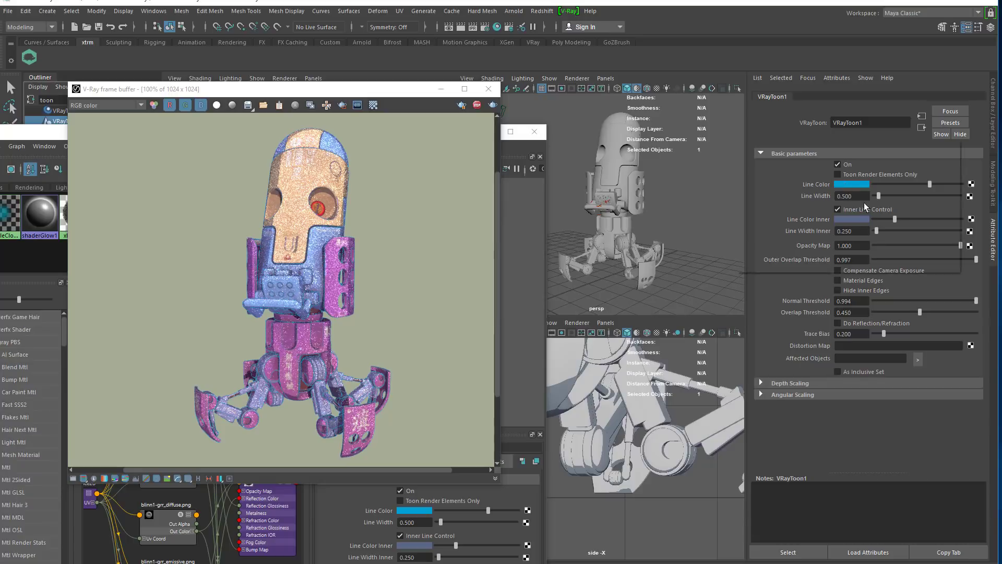
{"action": "left_click", "coordinate": [865, 185]}
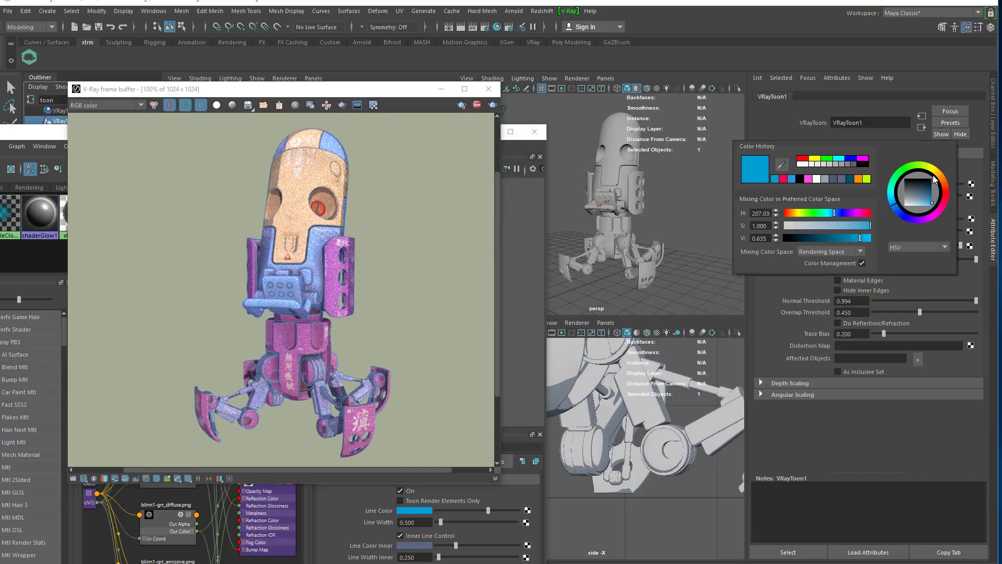
{"action": "left_click_drag", "start_coordinate": [935, 180], "coordinate": [925, 210]}
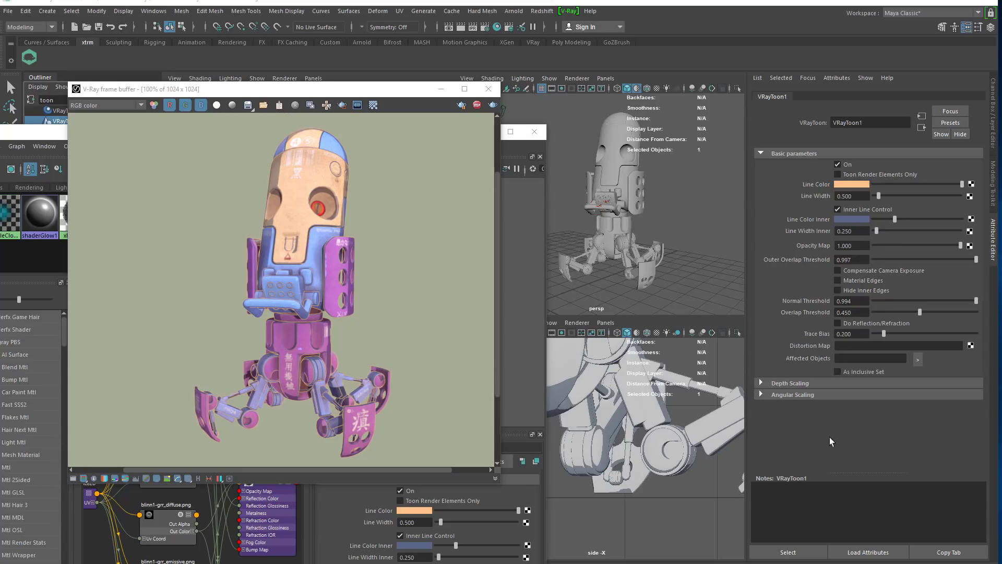
Change VRayToon1's Line Color to a saturated burnt orange
{"action": "left_click", "coordinate": [857, 185]}
{"action": "left_click", "coordinate": [917, 211]}
{"action": "left_click", "coordinate": [934, 189]}
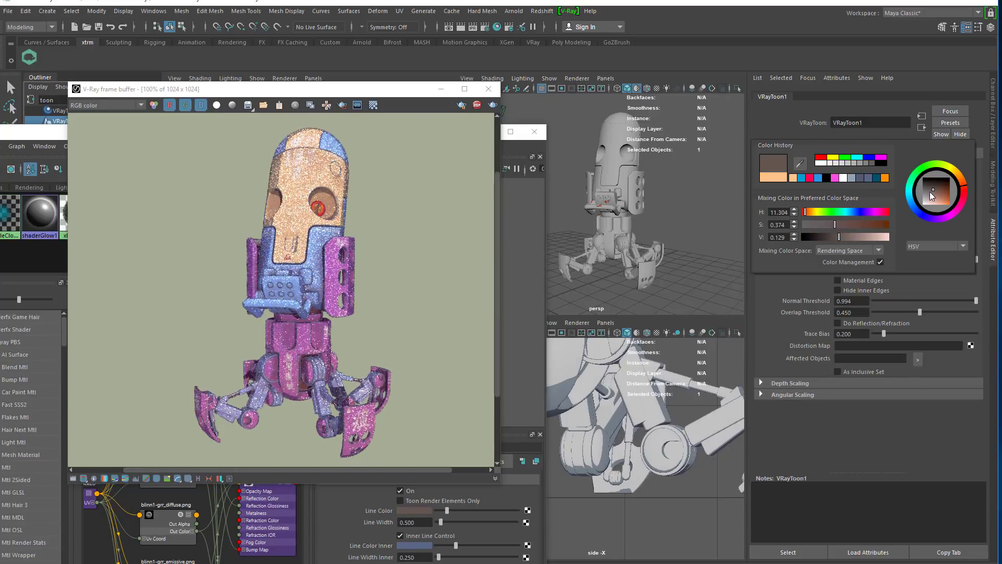
{"action": "left_click_drag", "start_coordinate": [964, 188], "coordinate": [966, 195]}
Set VRayToon1's Line Width to 1.595 and its Opacity Map to 0.8
{"action": "left_click_drag", "start_coordinate": [889, 199], "coordinate": [893, 197]}
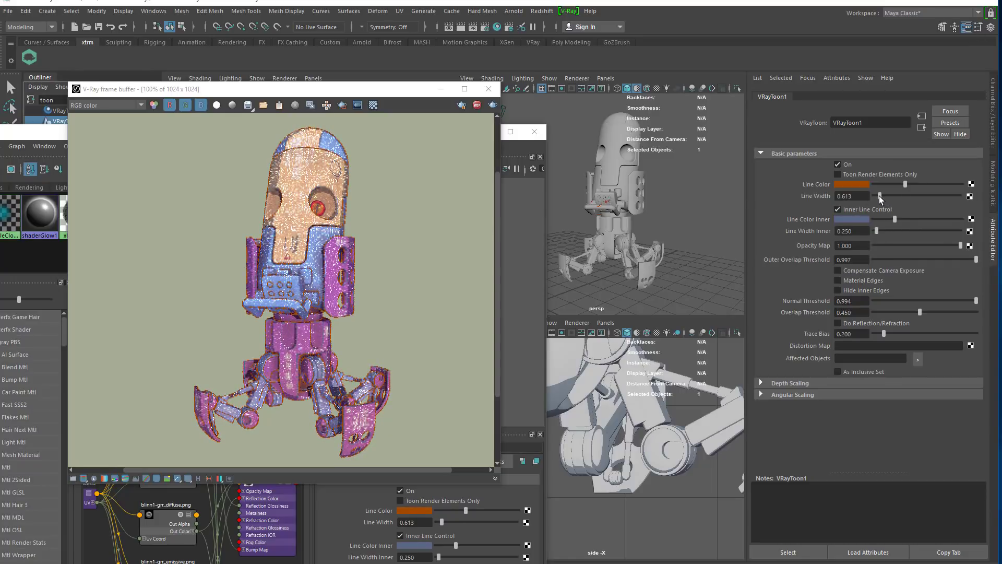
{"action": "left_click_drag", "start_coordinate": [880, 199], "coordinate": [888, 197]}
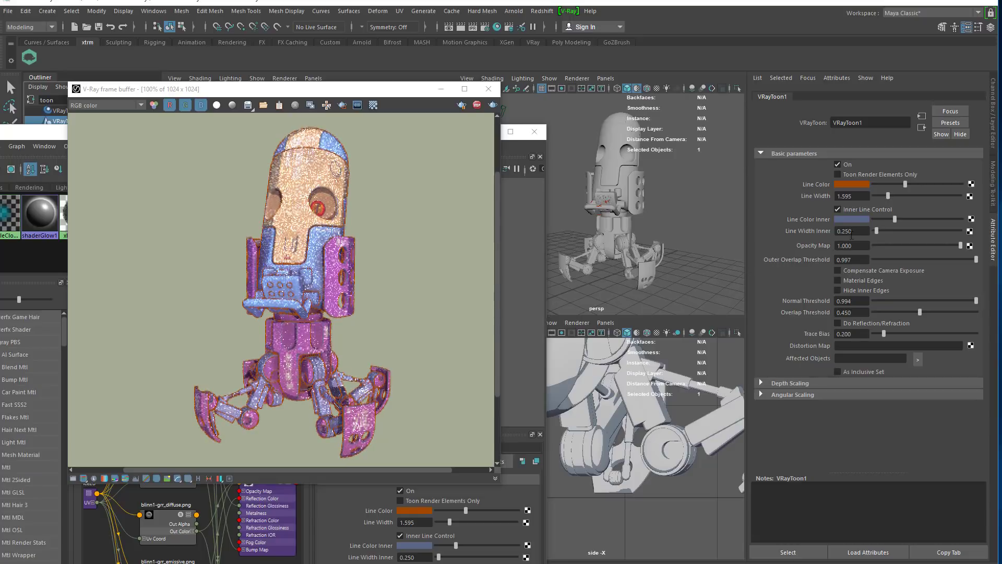
{"action": "left_click", "coordinate": [851, 245]}
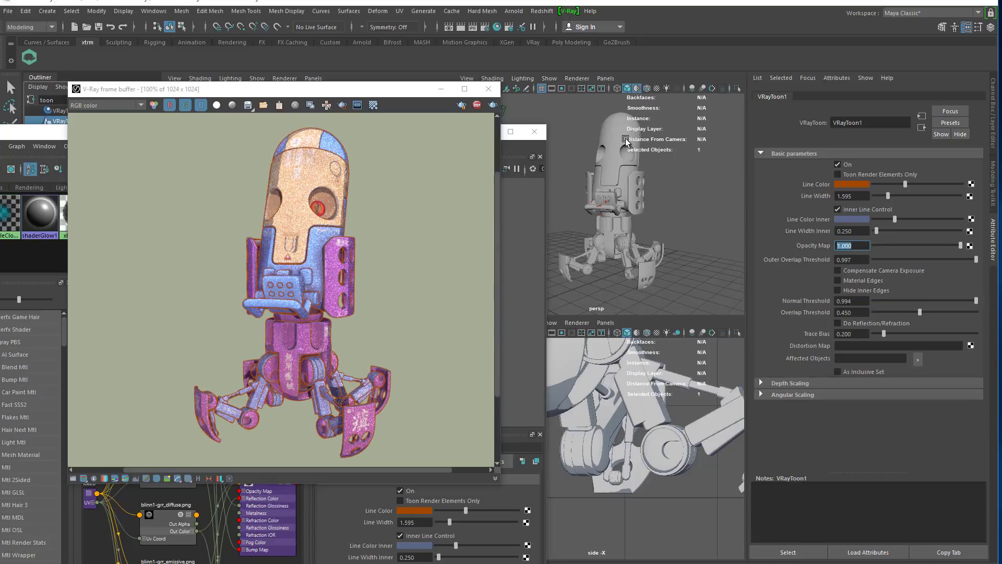
{"action": "key", "text": "Return"}
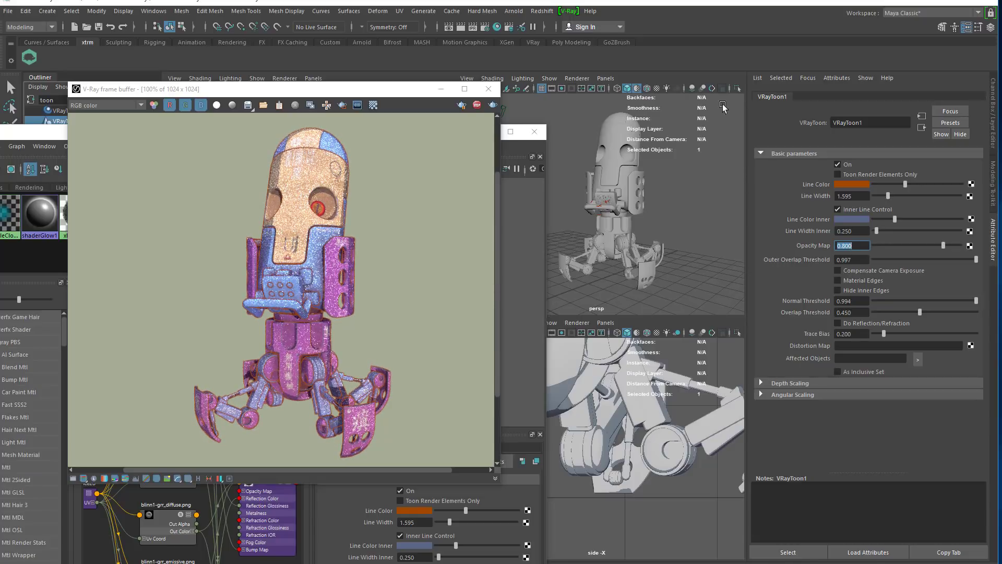
Change VRayToon1's Line Color Inner to a muted gold and darken the outer Line Color to a brownish orange
{"action": "left_click", "coordinate": [862, 220]}
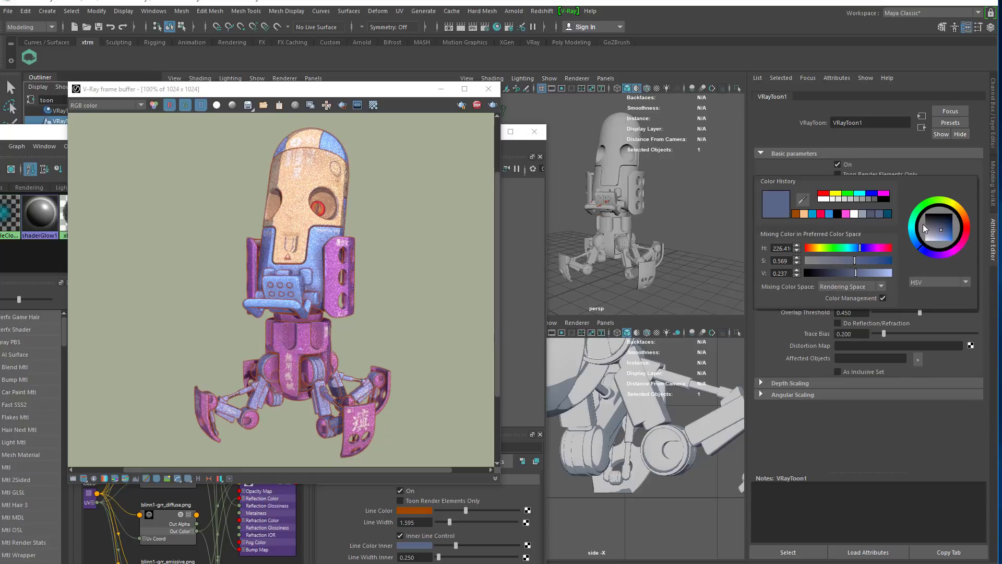
{"action": "mouse_move", "coordinate": [960, 213]}
{"action": "left_mouse_down"}
{"action": "mouse_move", "coordinate": [950, 233]}
{"action": "mouse_move", "coordinate": [956, 249]}
{"action": "mouse_move", "coordinate": [947, 222]}
{"action": "mouse_move", "coordinate": [947, 236]}
{"action": "left_mouse_up"}
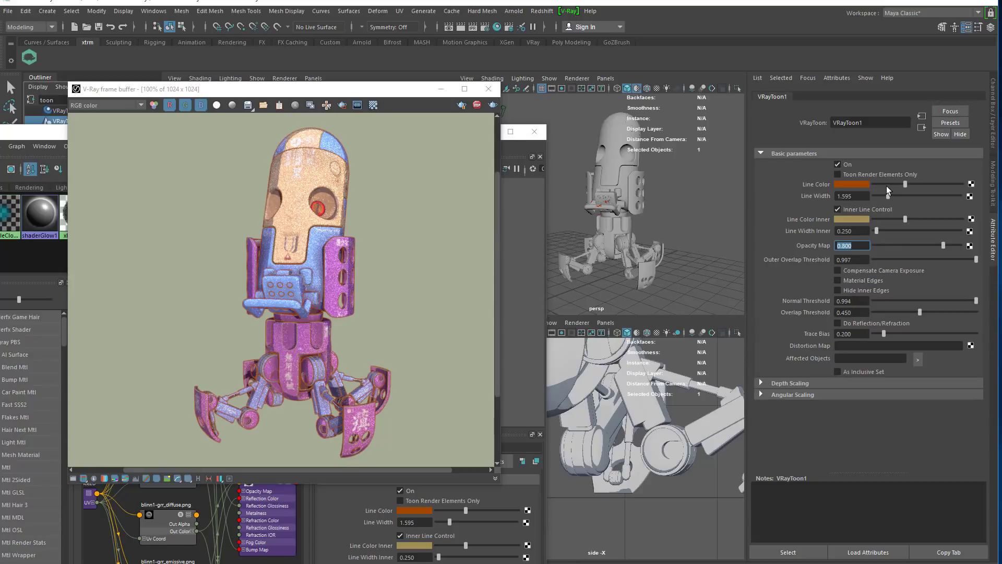
{"action": "left_click_drag", "start_coordinate": [887, 186], "coordinate": [892, 187]}
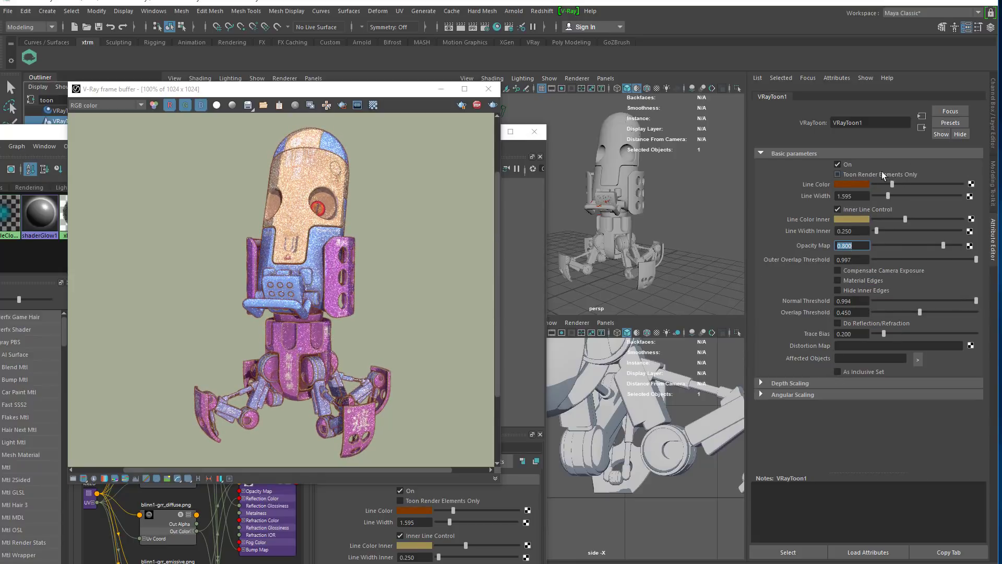
Create a polygon plane and scale it up into a floor beneath the robot
{"action": "left_click_drag", "start_coordinate": [626, 203], "coordinate": [747, 147], "text": "alt"}
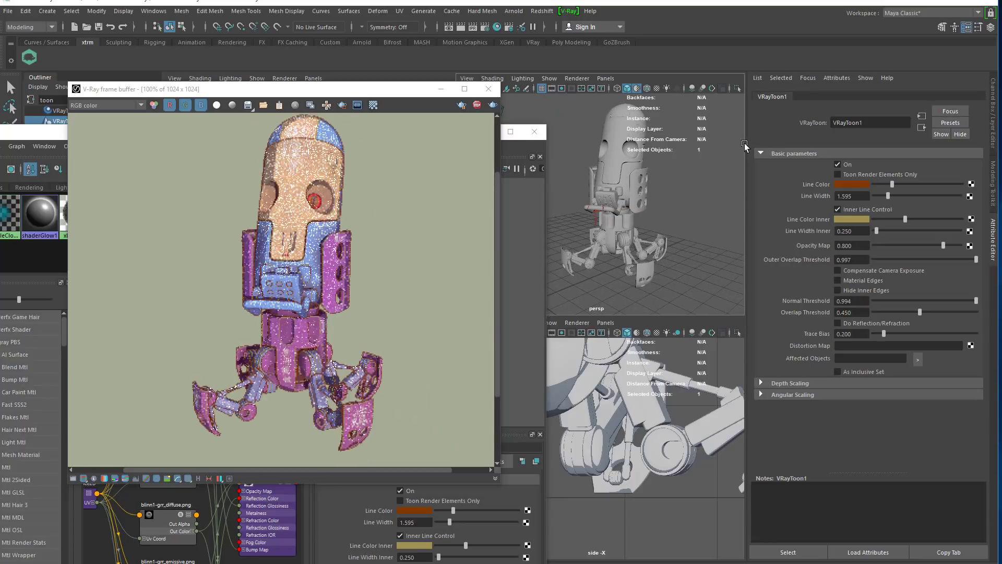
{"action": "left_click", "coordinate": [47, 11]}
{"action": "left_click", "coordinate": [47, 11]}
{"action": "left_click", "coordinate": [47, 11]}
{"action": "mouse_move", "coordinate": [104, 48]}
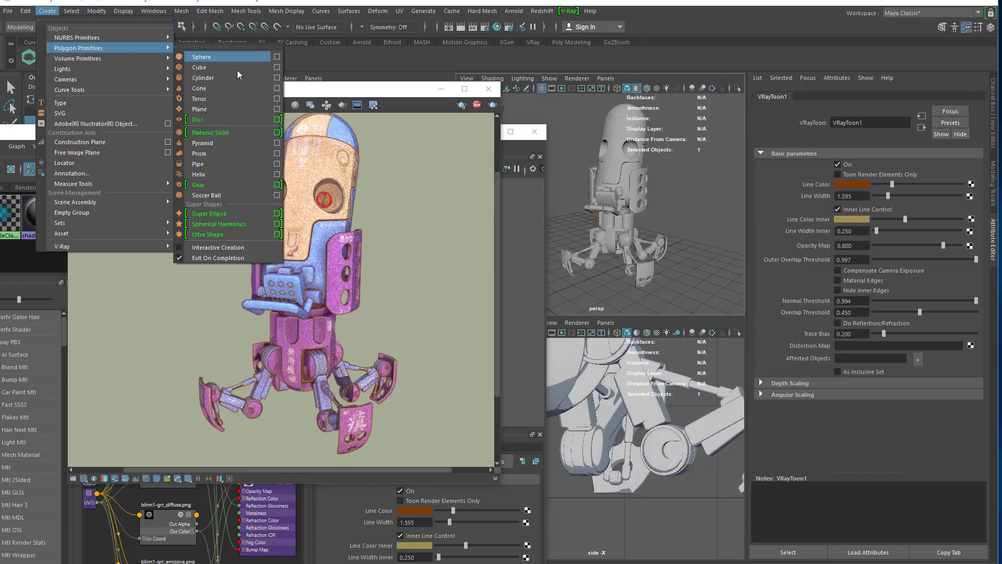
{"action": "left_click", "coordinate": [201, 110]}
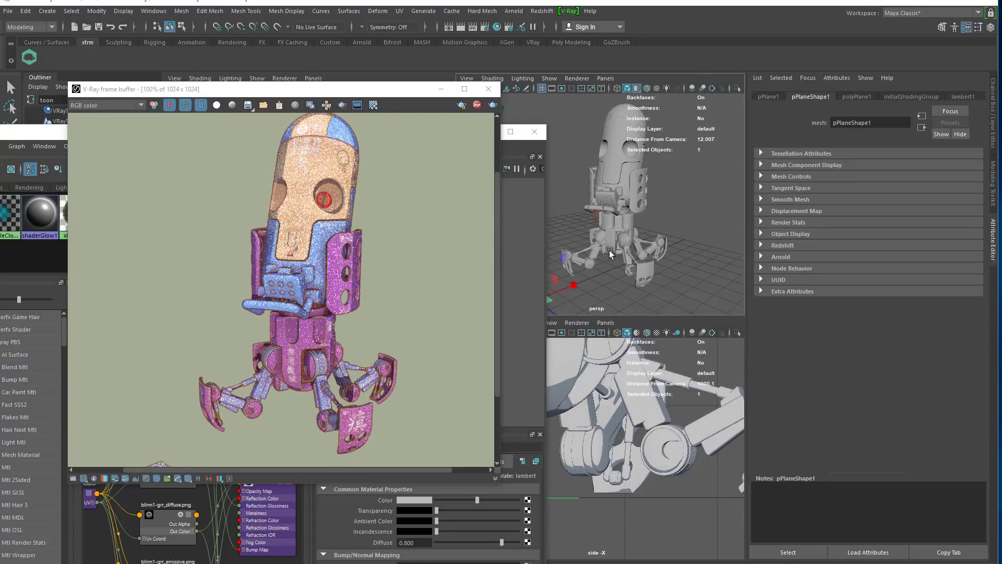
{"action": "left_click_drag", "start_coordinate": [610, 254], "coordinate": [543, 220], "text": "alt"}
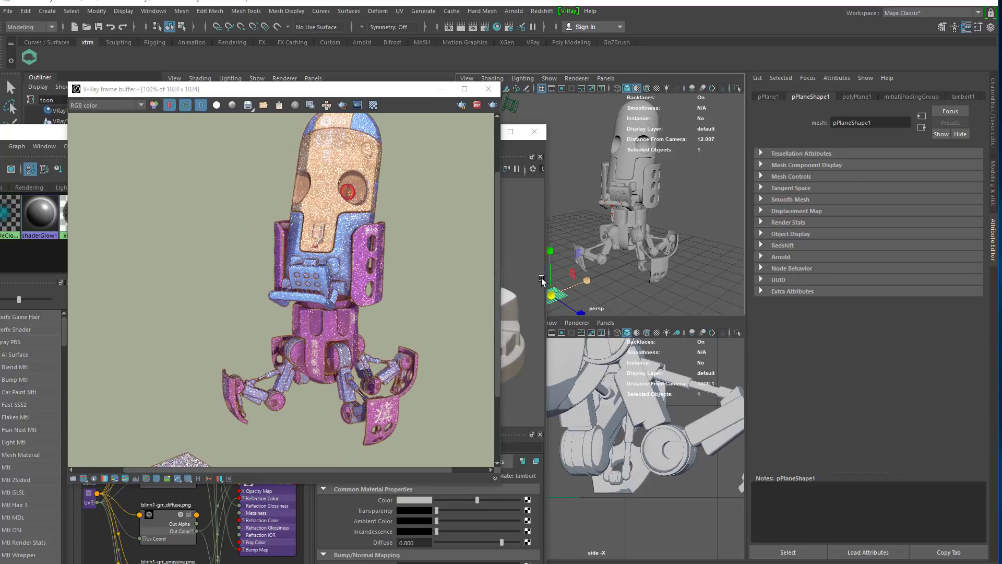
{"action": "left_click_drag", "start_coordinate": [550, 296], "coordinate": [676, 243]}
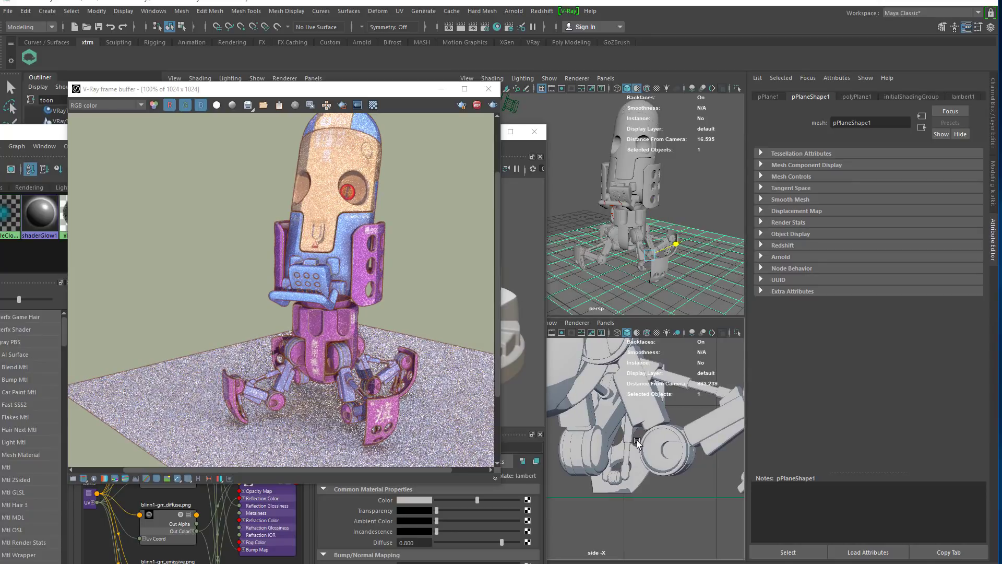
Raise the floor plane slightly to meet the robot's feet and enlarge it
{"action": "mouse_move", "coordinate": [651, 209]}
{"action": "left_mouse_down"}
{"action": "mouse_move", "coordinate": [650, 195]}
{"action": "mouse_move", "coordinate": [651, 210]}
{"action": "left_mouse_up"}
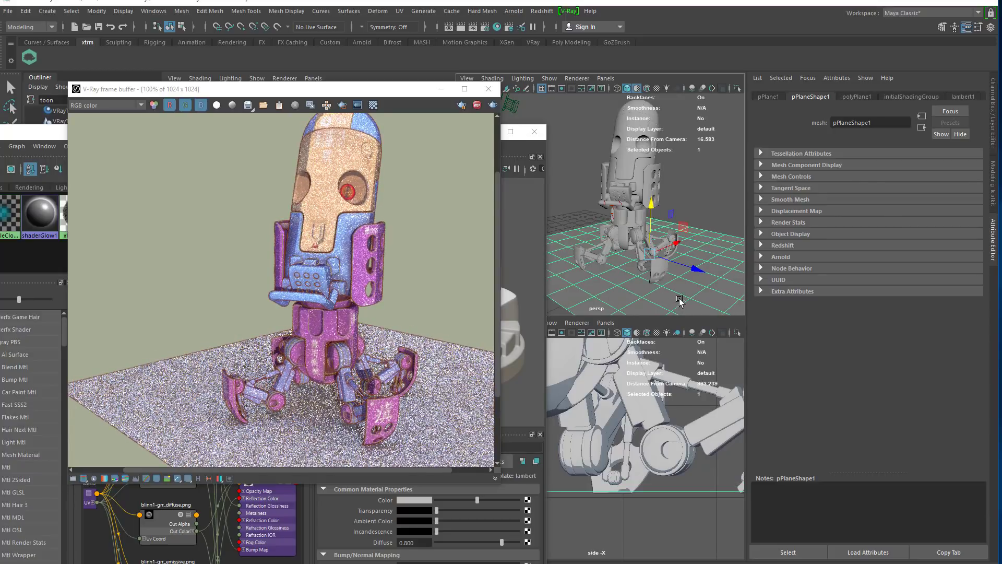
{"action": "key", "text": "r"}
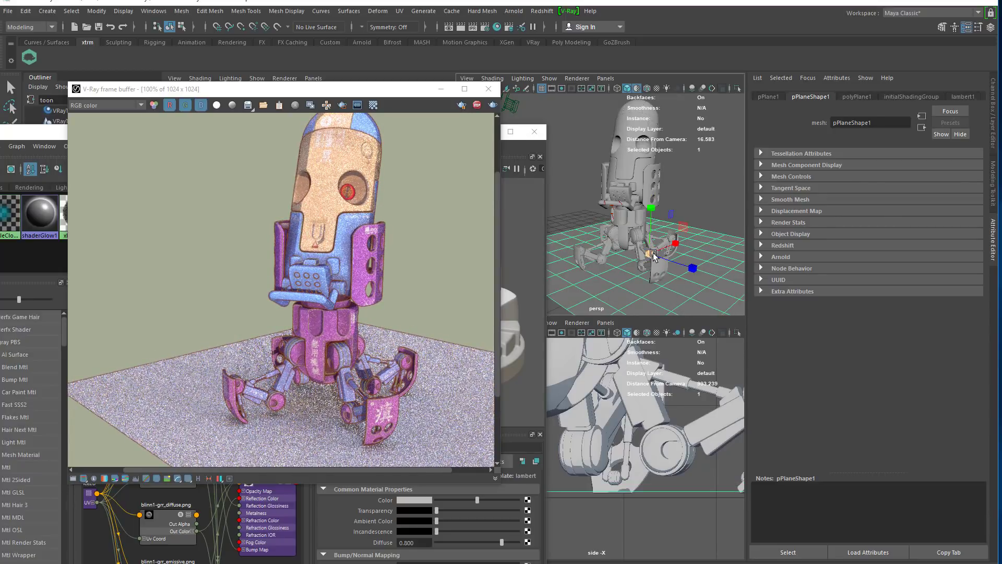
{"action": "left_click_drag", "start_coordinate": [693, 254], "coordinate": [679, 256]}
Assign a new Blinn material to the floor plane
{"action": "key", "text": "space"}
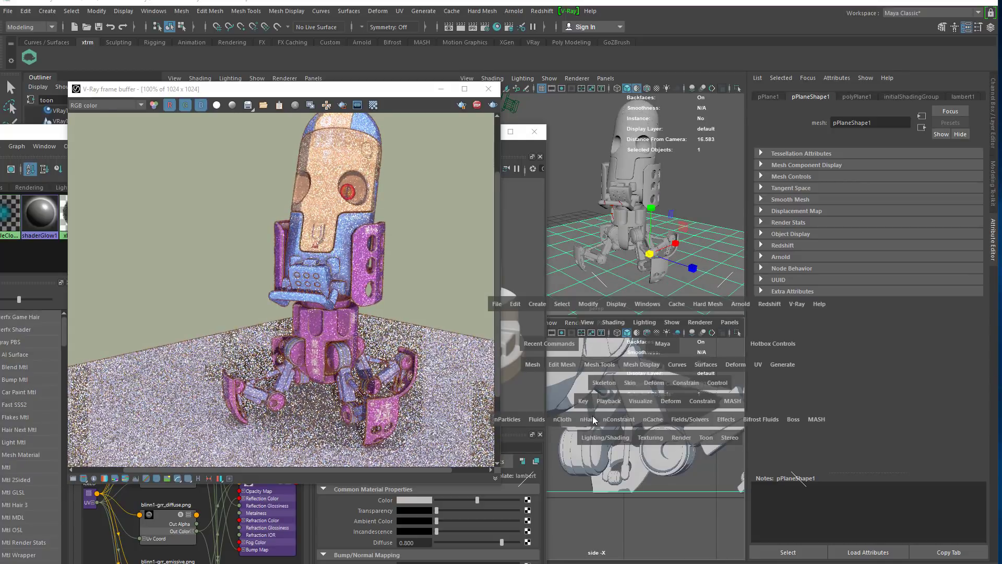
{"action": "left_click", "coordinate": [601, 443]}
{"action": "mouse_move", "coordinate": [772, 487]}
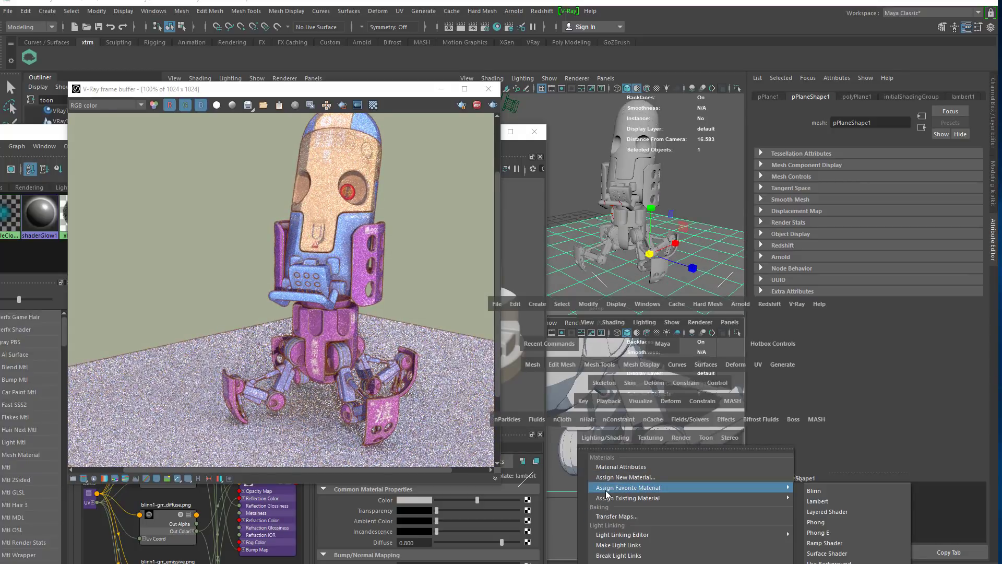
{"action": "left_click", "coordinate": [820, 490]}
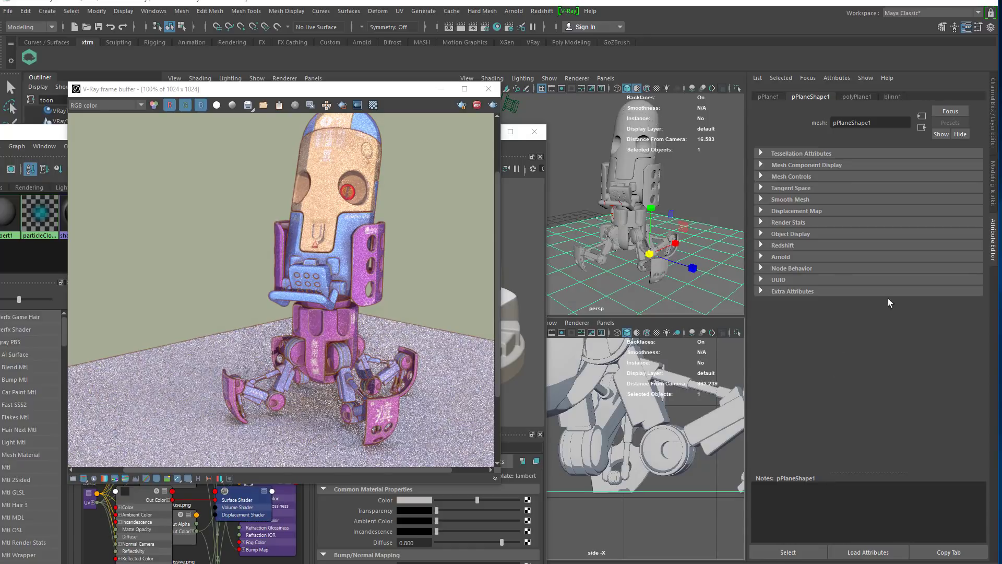
Convert the floor plane's Blinn material to the VRay Mtl Wrapper type
{"action": "left_click", "coordinate": [893, 96]}
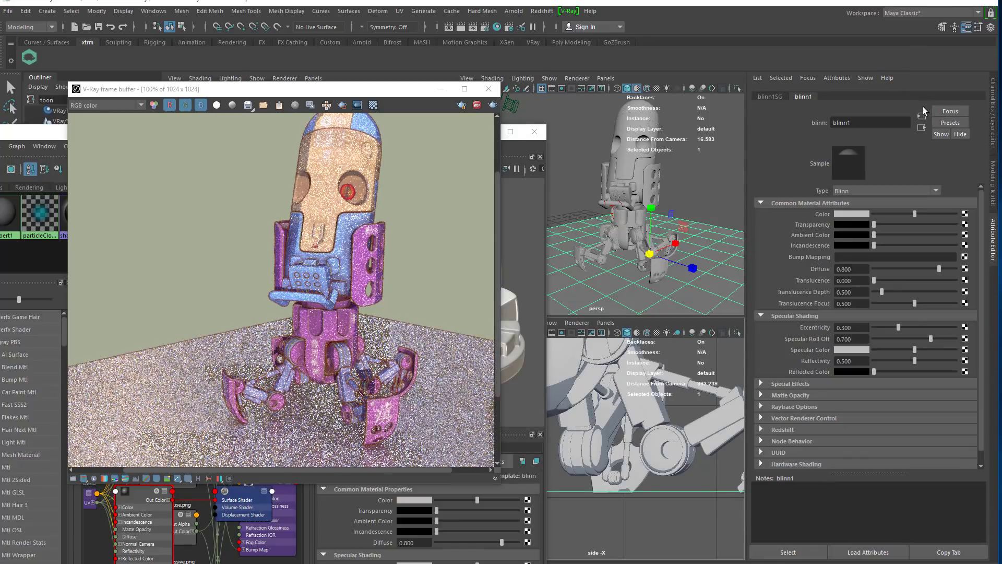
{"action": "left_click", "coordinate": [847, 191]}
{"action": "scroll", "coordinate": [858, 249], "scroll_direction": "down", "scroll_amount": 5}
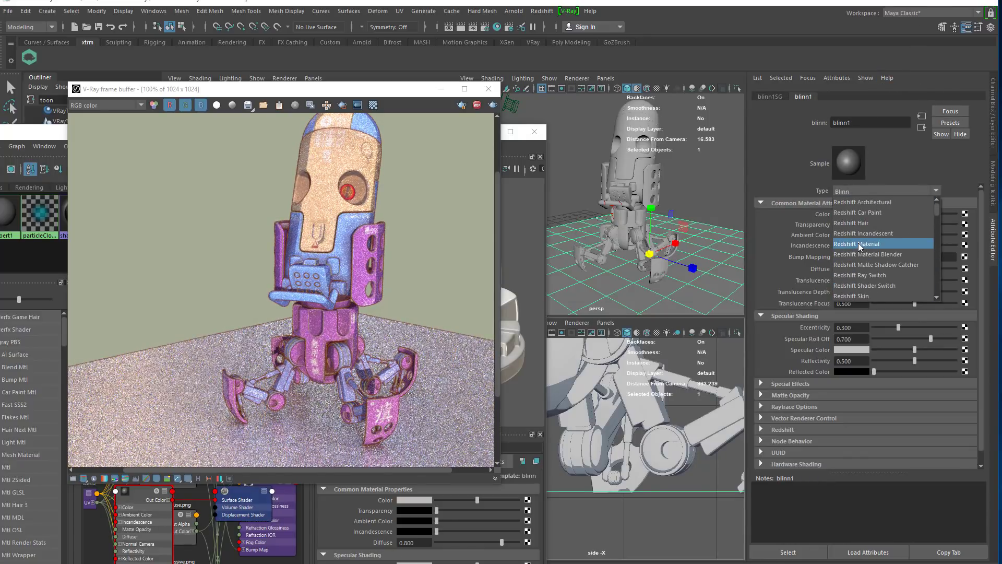
{"action": "scroll", "coordinate": [877, 235], "scroll_direction": "down", "scroll_amount": 1}
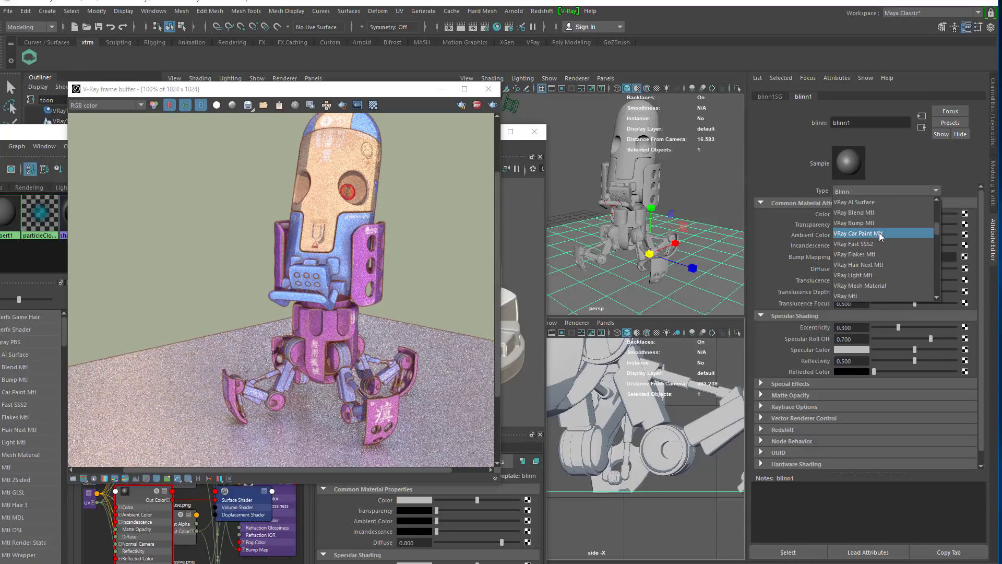
{"action": "scroll", "coordinate": [877, 239], "scroll_direction": "up", "scroll_amount": 1}
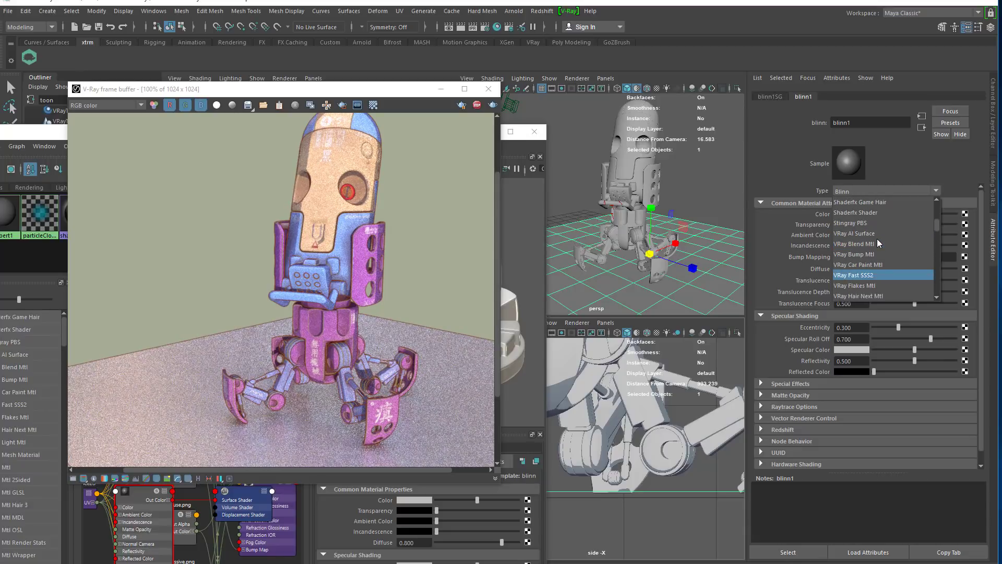
{"action": "scroll", "coordinate": [877, 239], "scroll_direction": "down", "scroll_amount": 3}
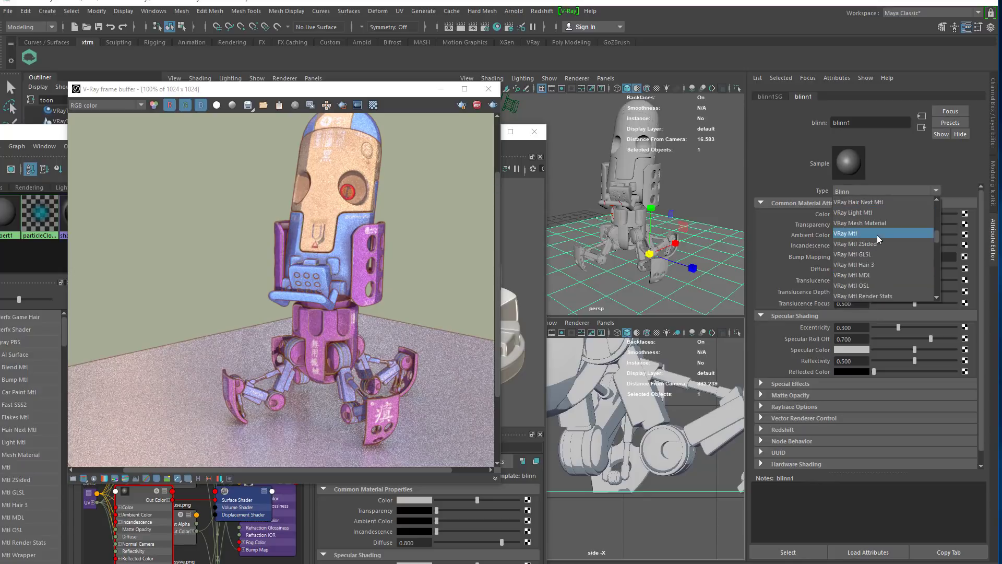
{"action": "scroll", "coordinate": [877, 235], "scroll_direction": "down", "scroll_amount": 1}
{"action": "left_click", "coordinate": [864, 275]}
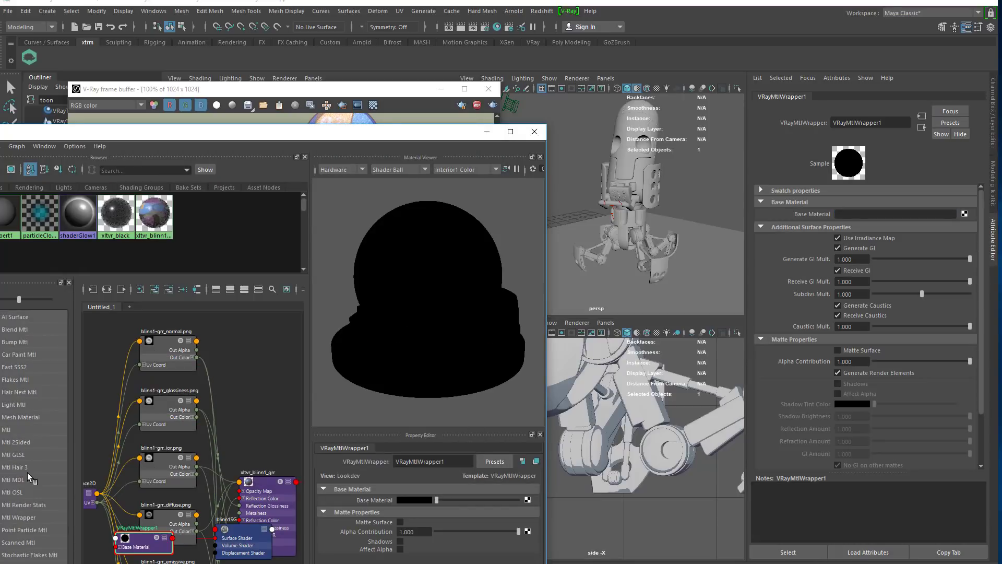
Create a VRay Mtl and connect it as VRayMtlWrapper1's Base Material
{"action": "left_click", "coordinate": [7, 430]}
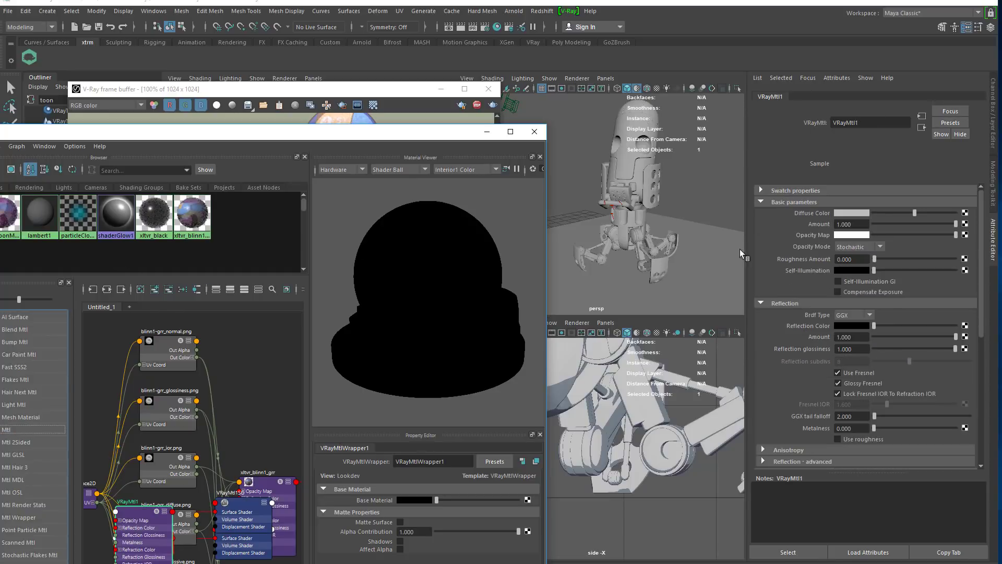
{"action": "left_click", "coordinate": [18, 517]}
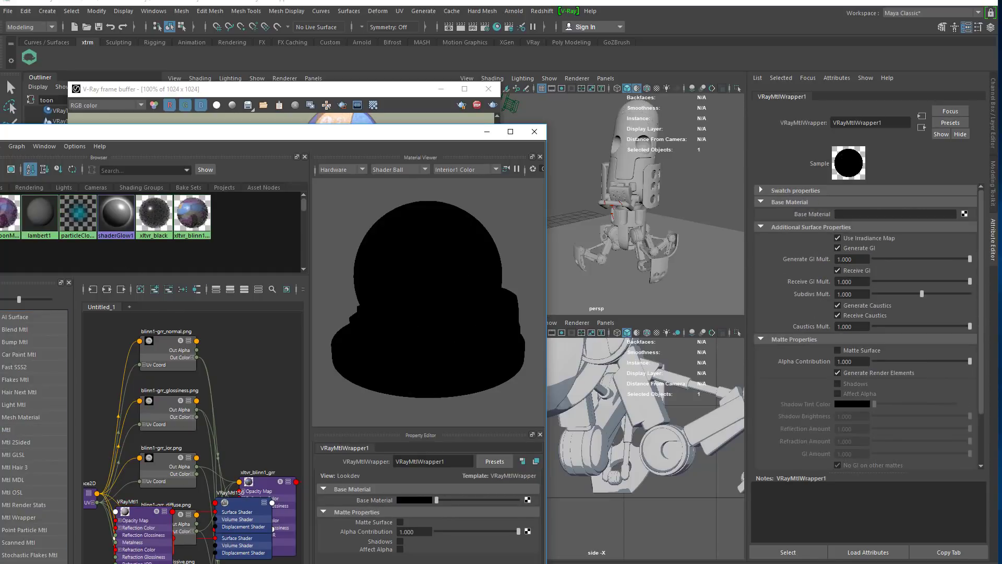
{"action": "middle_click_drag", "start_coordinate": [780, 242], "coordinate": [797, 211]}
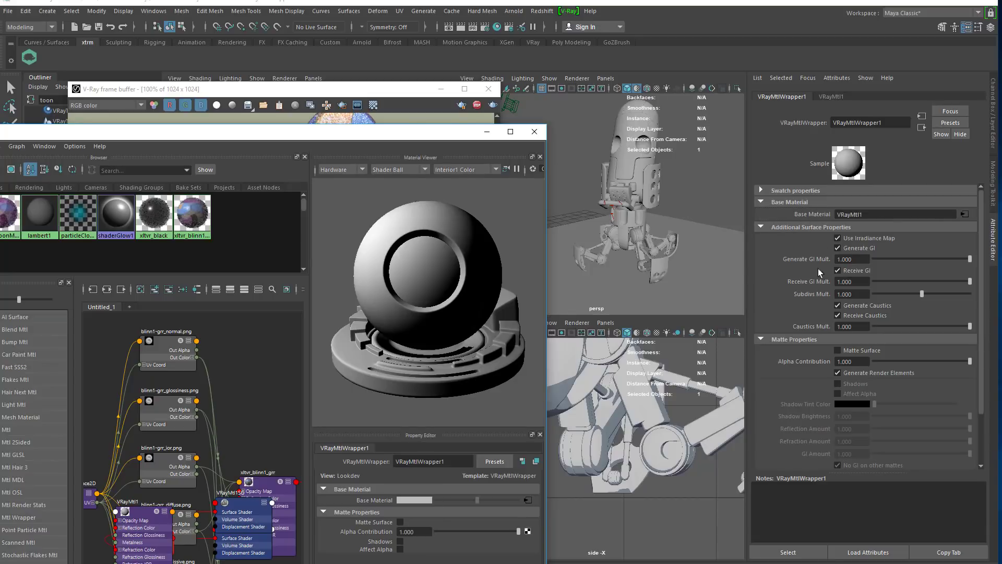
Enable Matte Surface and matte Shadows on VRayMtlWrapper1, and bring the frame buffer forward to show the render
{"action": "left_click", "coordinate": [837, 351]}
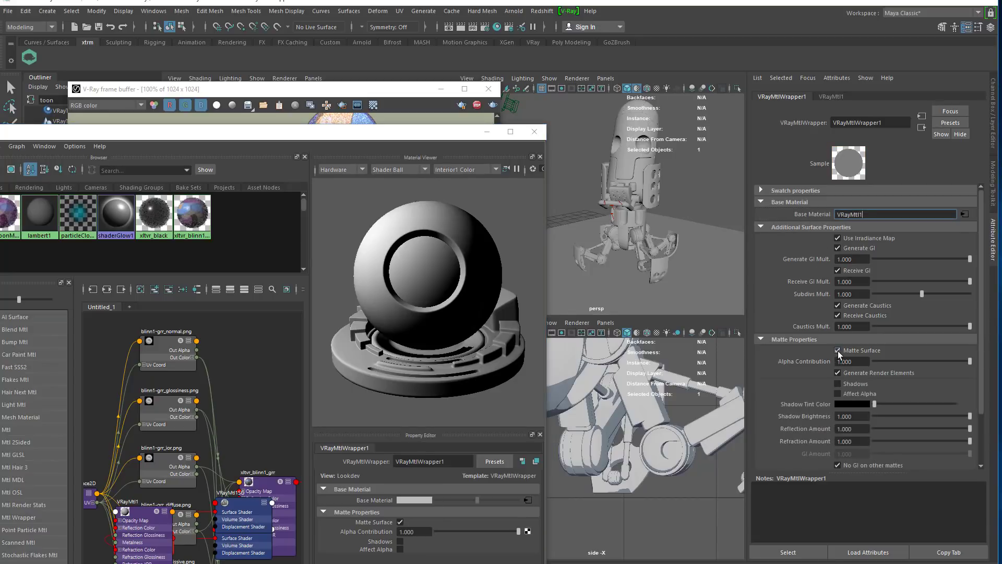
{"action": "left_click", "coordinate": [838, 385]}
{"action": "left_click", "coordinate": [368, 95]}
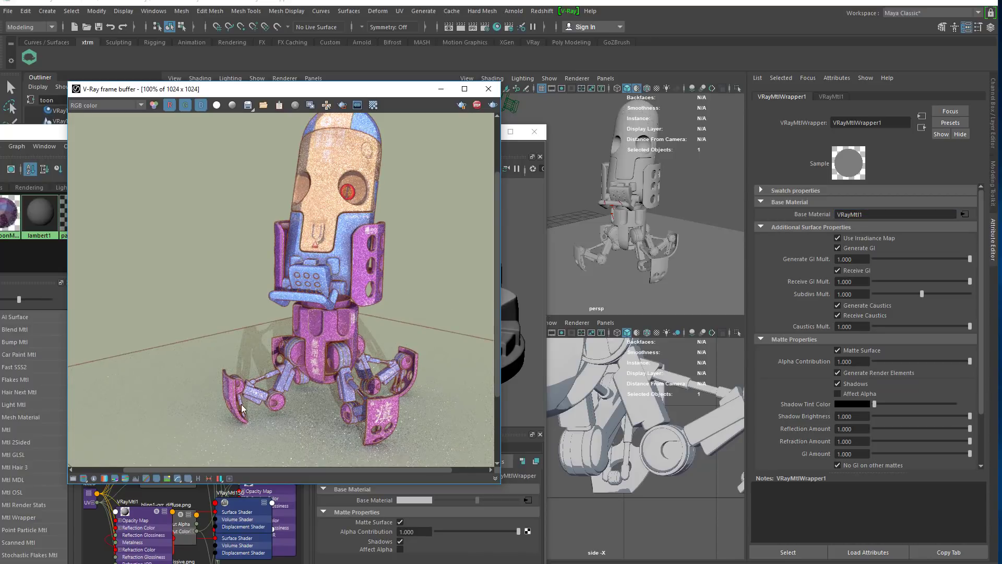
Select the floor plane and scale it up further so it extends well beyond the robot
{"action": "left_click", "coordinate": [644, 272]}
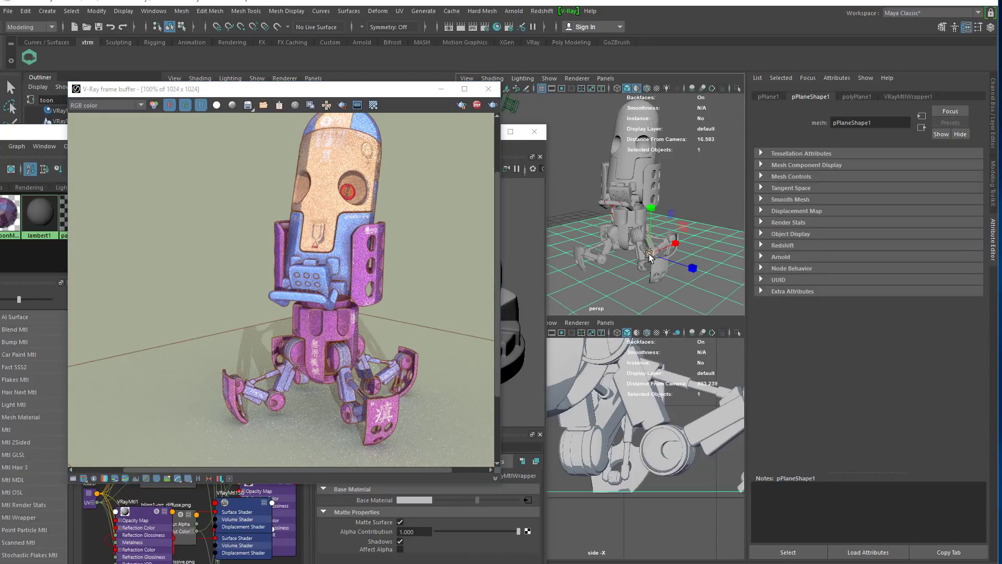
{"action": "left_click_drag", "start_coordinate": [649, 256], "coordinate": [649, 255]}
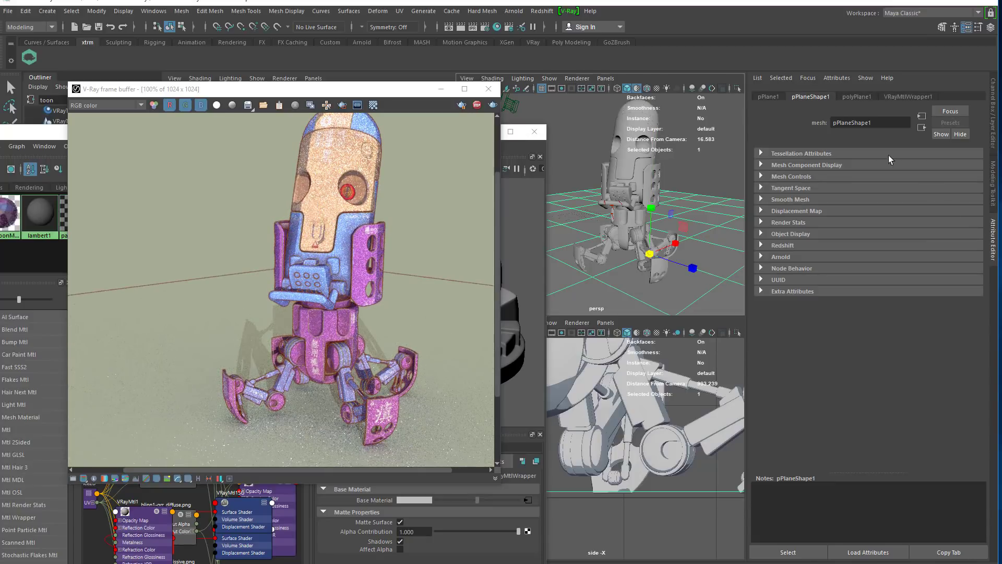
{"action": "left_click_drag", "start_coordinate": [565, 282], "coordinate": [583, 220], "text": "alt"}
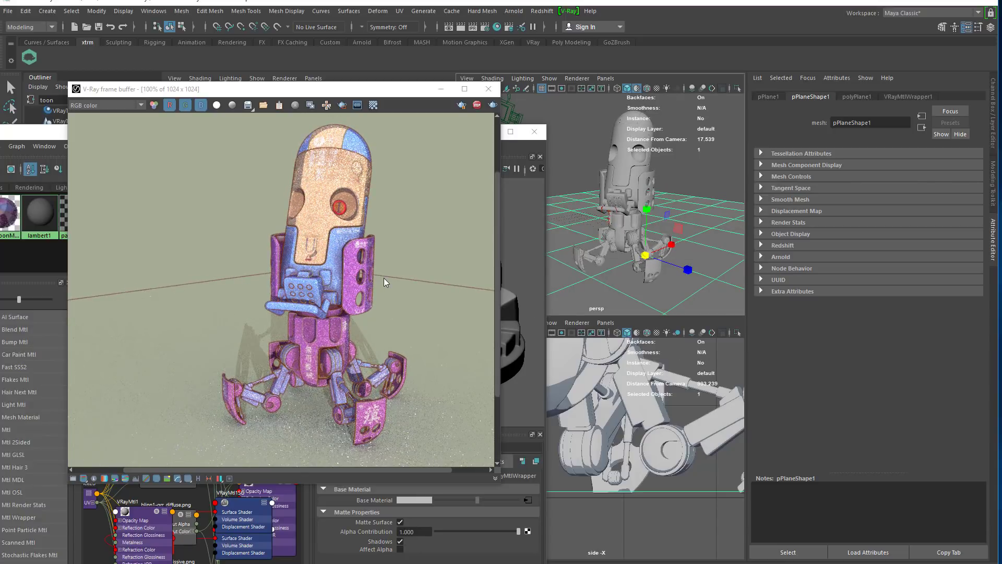
{"action": "left_click_drag", "start_coordinate": [589, 252], "coordinate": [618, 246], "text": "alt"}
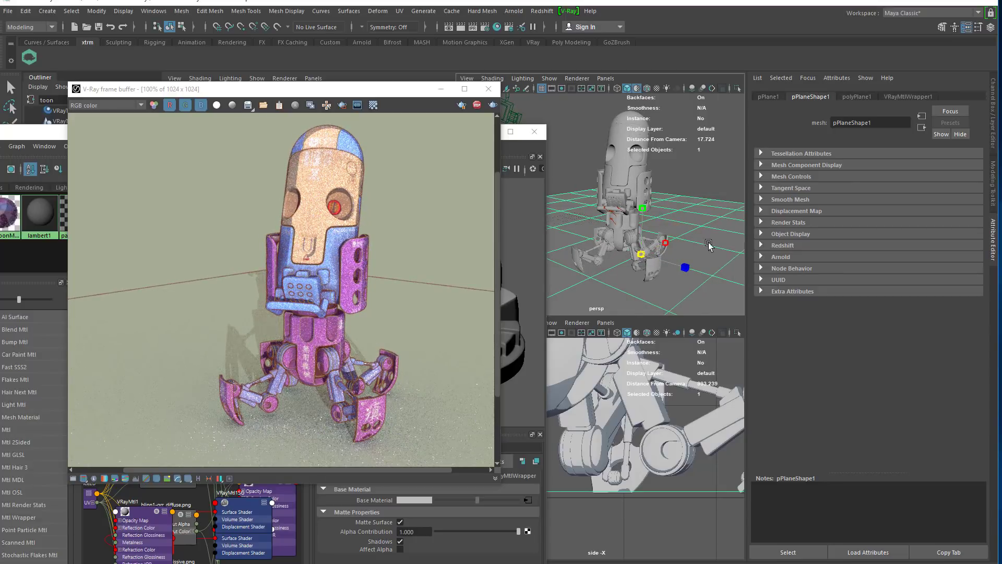
{"action": "middle_click_drag", "start_coordinate": [708, 243], "coordinate": [791, 243]}
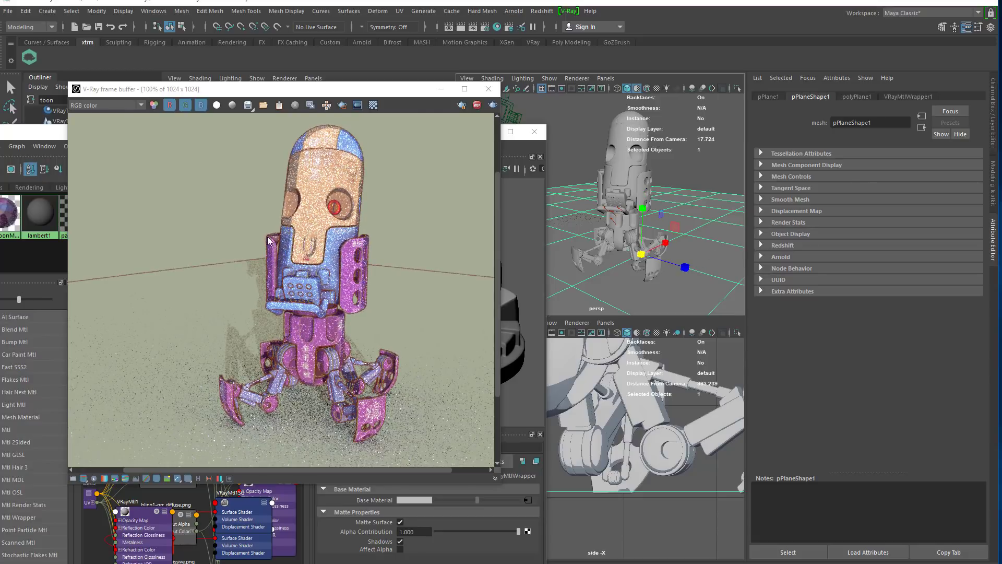
Move the V-Ray frame buffer and Hypershade windows aside to uncover the Outliner and upper viewports
{"action": "left_click_drag", "start_coordinate": [196, 89], "coordinate": [381, 226]}
{"action": "left_click_drag", "start_coordinate": [349, 133], "coordinate": [349, 464]}
{"action": "left_click_drag", "start_coordinate": [349, 516], "coordinate": [343, 516]}
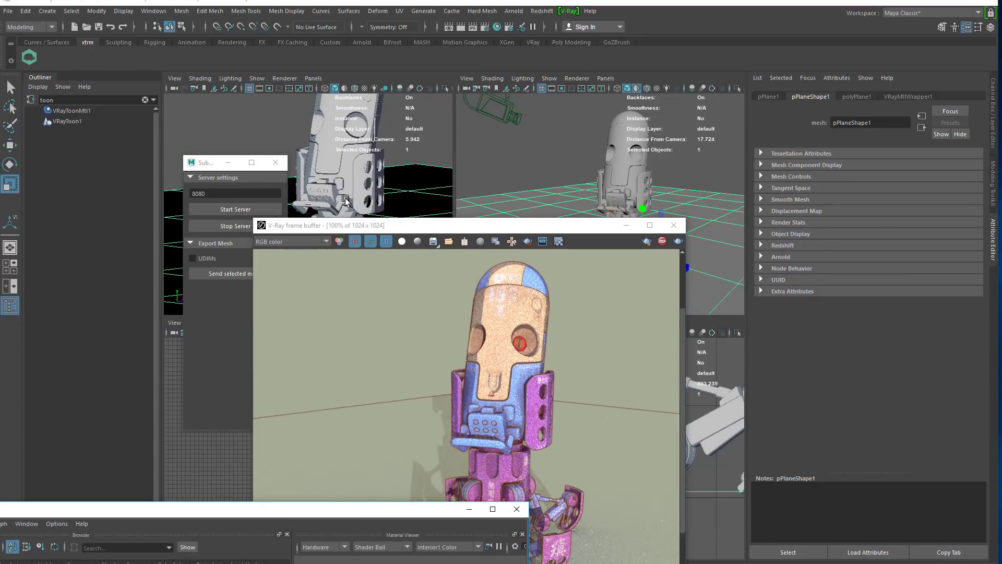
Select VRayToon1, create a set for its Affected Objects, and bring the Relationship Editor fully into view
{"action": "mouse_move", "coordinate": [365, 159]}
{"action": "left_mouse_down", "text": "alt"}
{"action": "mouse_move", "coordinate": [353, 179]}
{"action": "mouse_move", "coordinate": [359, 166]}
{"action": "mouse_move", "coordinate": [370, 169]}
{"action": "left_mouse_up", "text": "alt"}
{"action": "left_click_drag", "start_coordinate": [576, 225], "coordinate": [487, 130]}
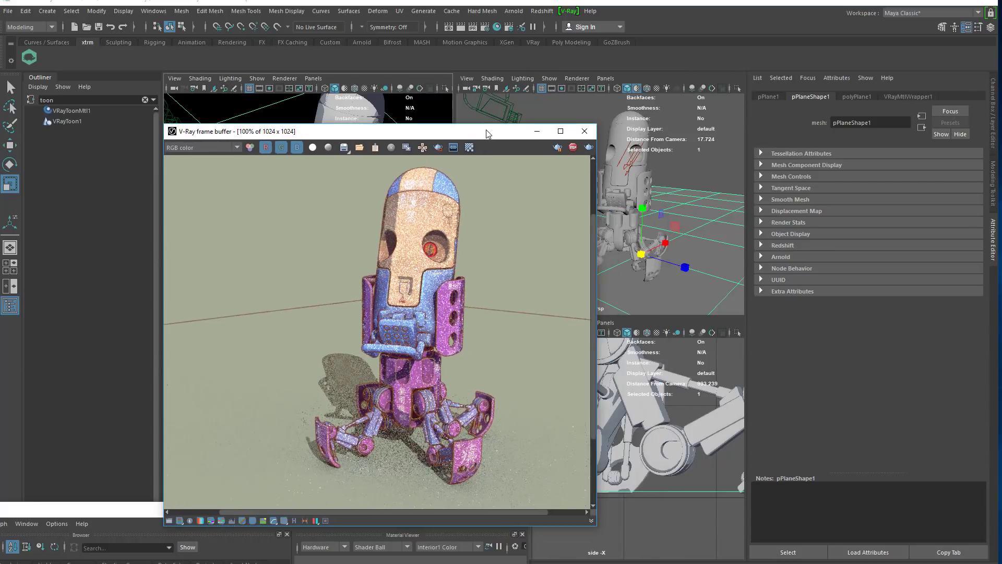
{"action": "left_click", "coordinate": [671, 215]}
{"action": "left_click", "coordinate": [70, 118]}
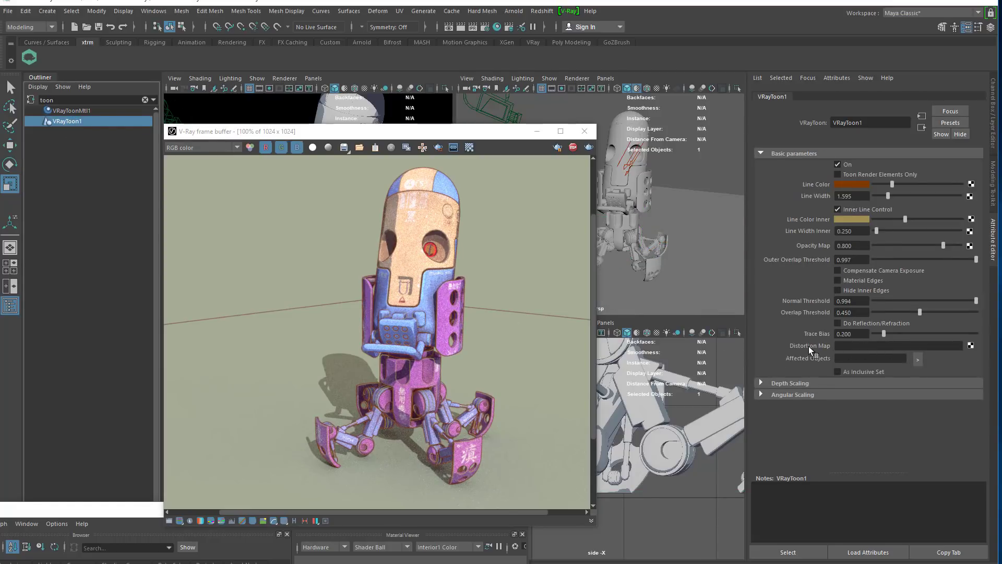
{"action": "left_click", "coordinate": [918, 363]}
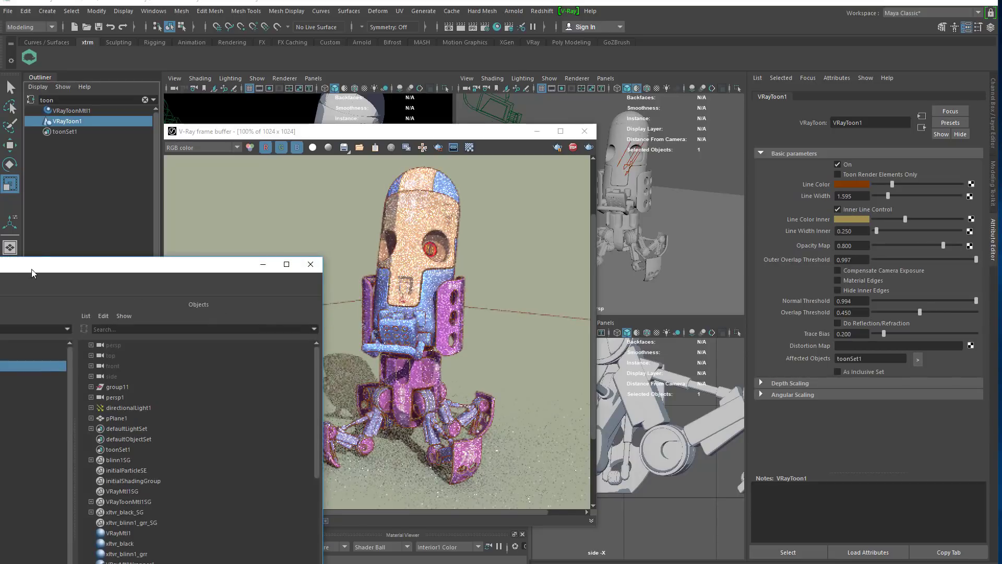
{"action": "left_click_drag", "start_coordinate": [32, 272], "coordinate": [311, 182]}
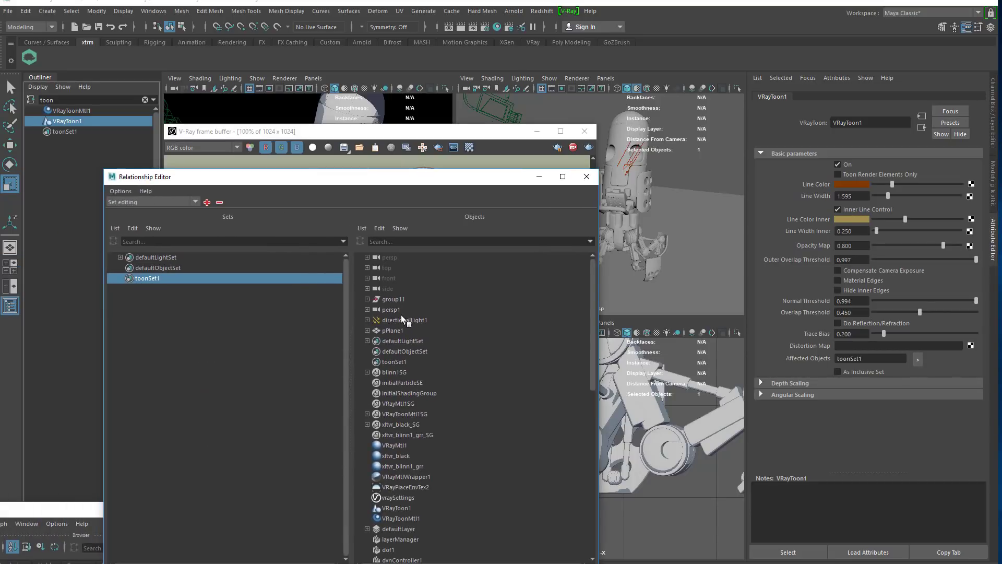
Add every mesh inside group11 to toonSet1 and turn on As Inclusive Set for VRayToon1
{"action": "left_click", "coordinate": [367, 299]}
{"action": "left_click", "coordinate": [389, 309]}
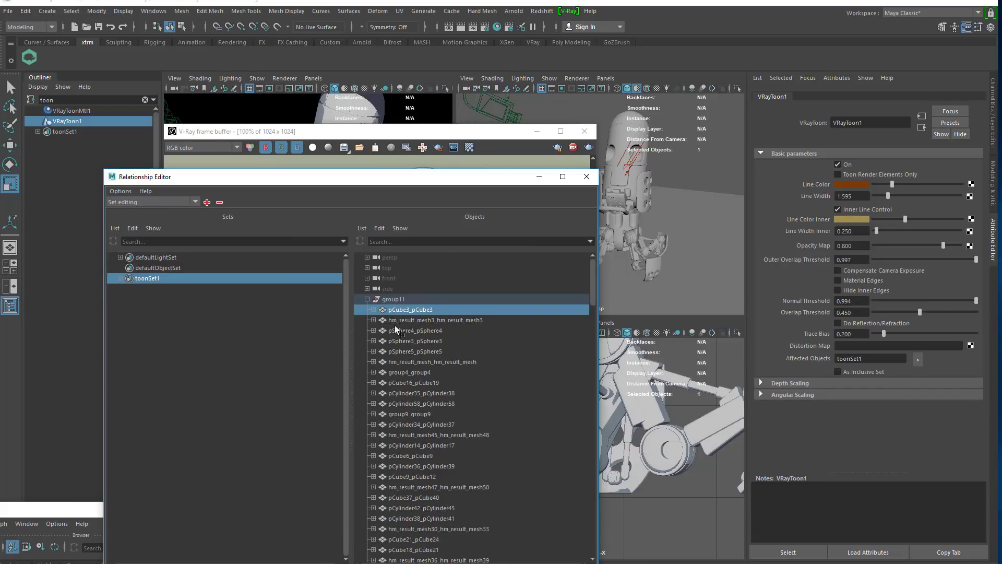
{"action": "scroll", "coordinate": [402, 376], "scroll_direction": "down", "scroll_amount": 5}
{"action": "scroll", "coordinate": [408, 408], "scroll_direction": "down", "scroll_amount": 10}
{"action": "left_click", "coordinate": [409, 420], "text": "shift"}
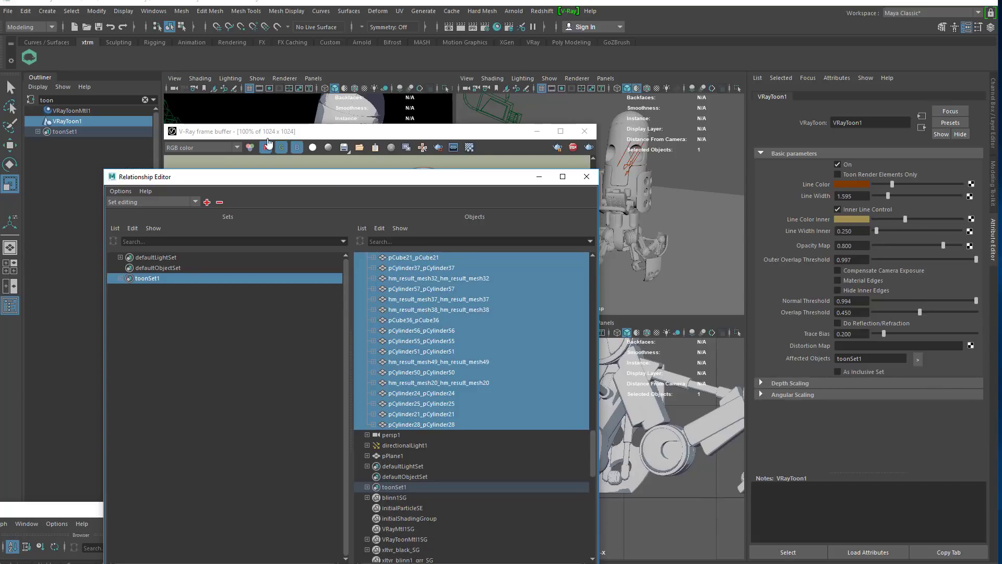
{"action": "left_click", "coordinate": [585, 177]}
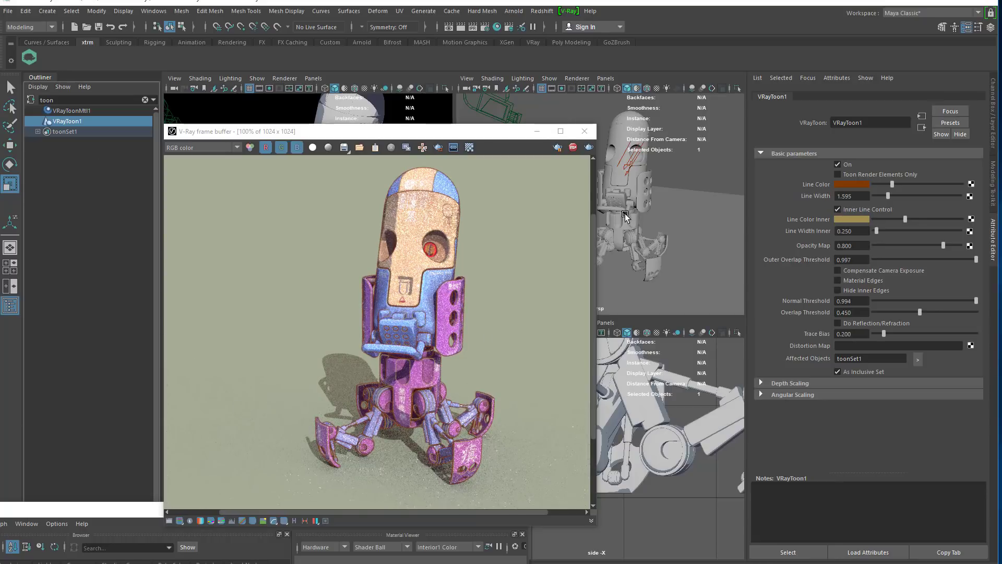
Shift the frame buffer to uncover the perspective viewport, and darken VRayToon1's Line Color to a deeper brown
{"action": "left_click", "coordinate": [672, 224]}
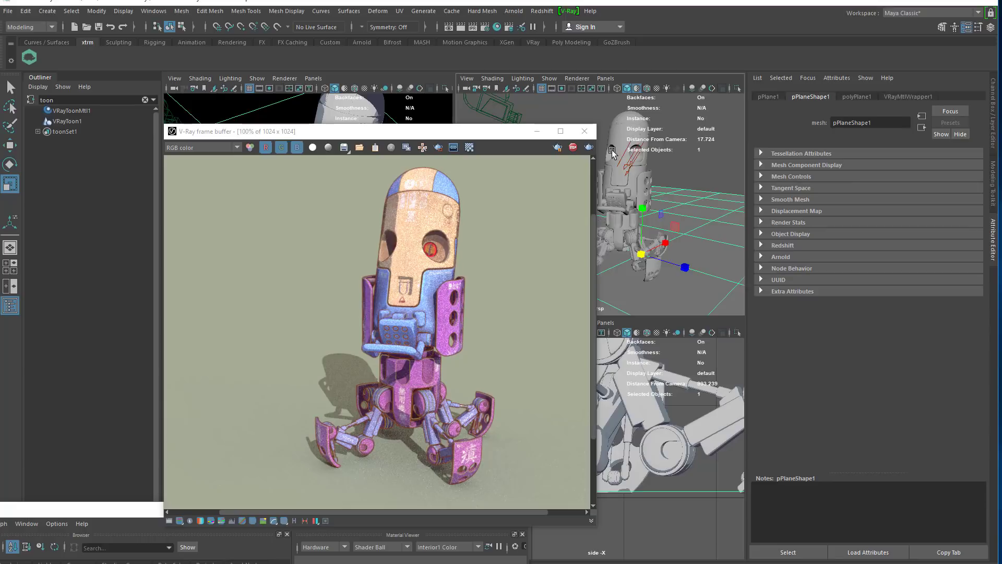
{"action": "left_click_drag", "start_coordinate": [491, 138], "coordinate": [457, 132]}
{"action": "mouse_move", "coordinate": [680, 226]}
{"action": "middle_mouse_down", "text": "alt"}
{"action": "mouse_move", "coordinate": [675, 244]}
{"action": "mouse_move", "coordinate": [682, 221]}
{"action": "middle_mouse_up", "text": "alt"}
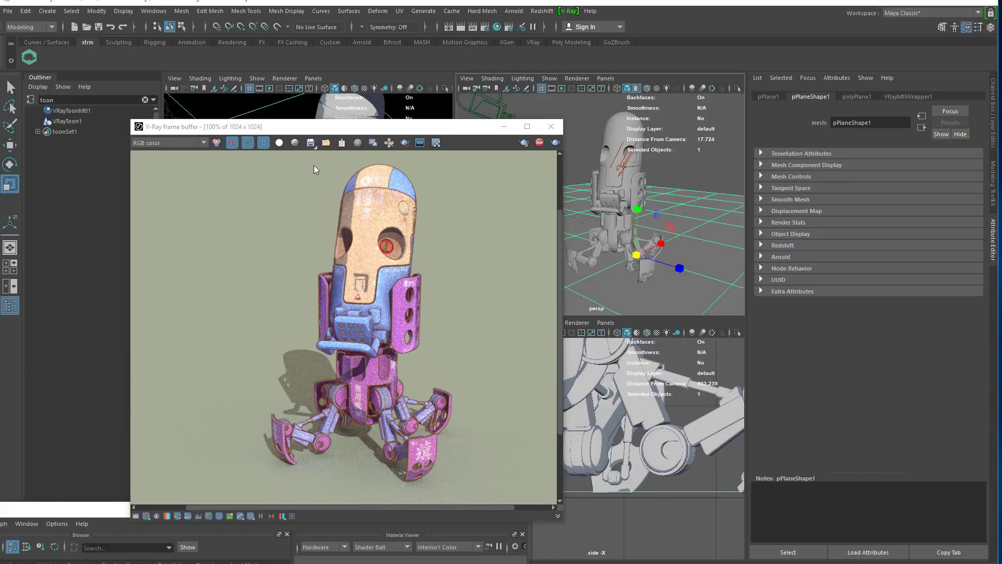
{"action": "left_click", "coordinate": [77, 121]}
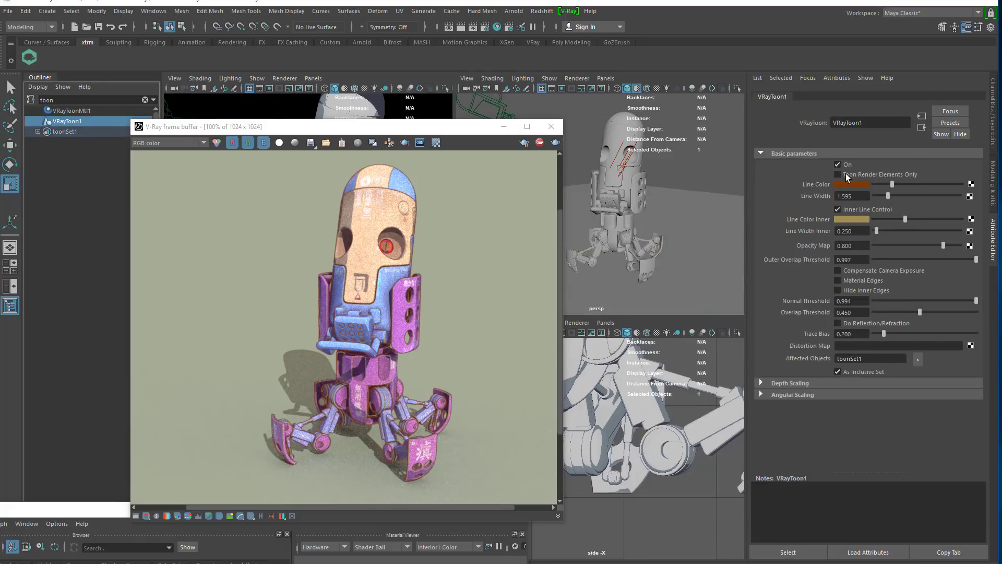
{"action": "left_click_drag", "start_coordinate": [892, 184], "coordinate": [881, 184]}
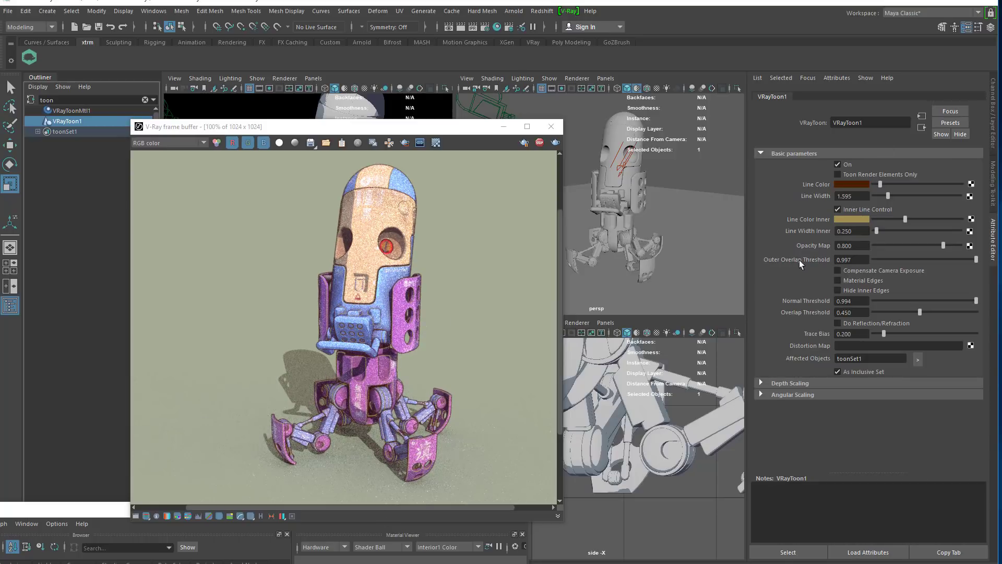
Set VRayToon1's Outer Overlap Threshold and Normal Threshold to 0.999
{"action": "left_click", "coordinate": [861, 259]}
{"action": "key", "text": "Return"}
{"action": "left_click", "coordinate": [847, 301]}
{"action": "type", "text": "9"}
{"action": "key", "text": "Return"}
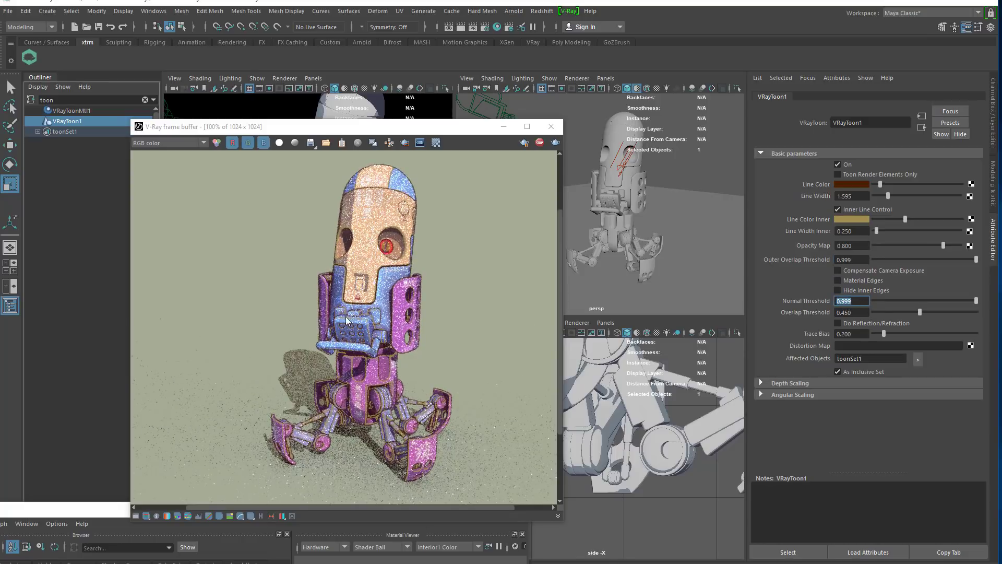
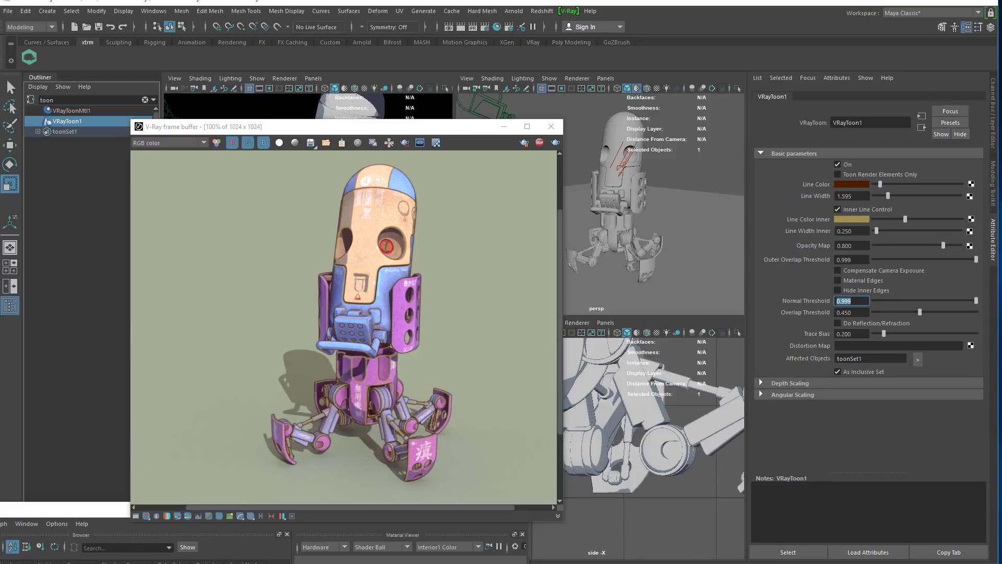
{"action": "key", "text": "Return"}
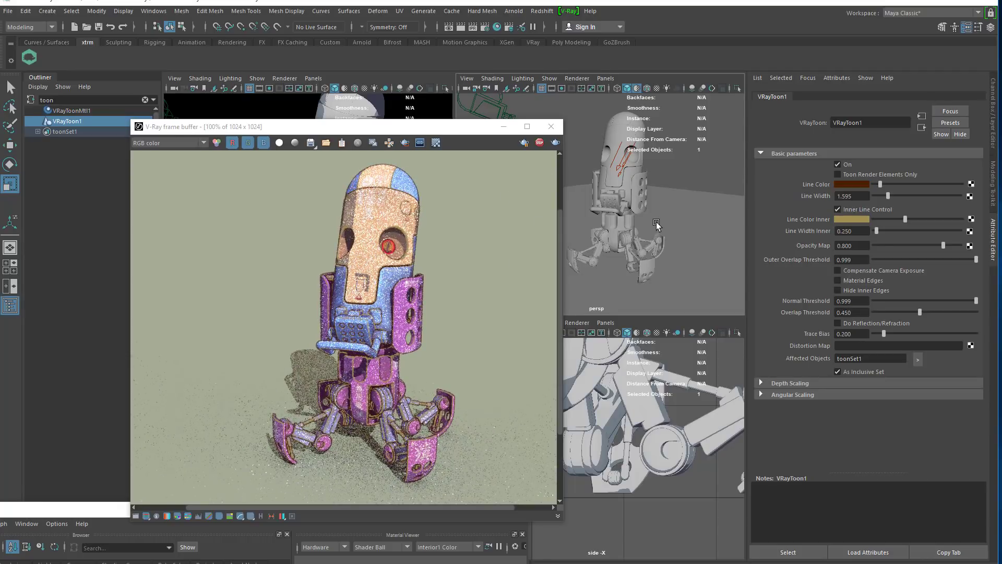
Orbit the perspective view slightly around the robot and create a second directional light
{"action": "left_click_drag", "start_coordinate": [651, 229], "coordinate": [649, 227], "text": "alt"}
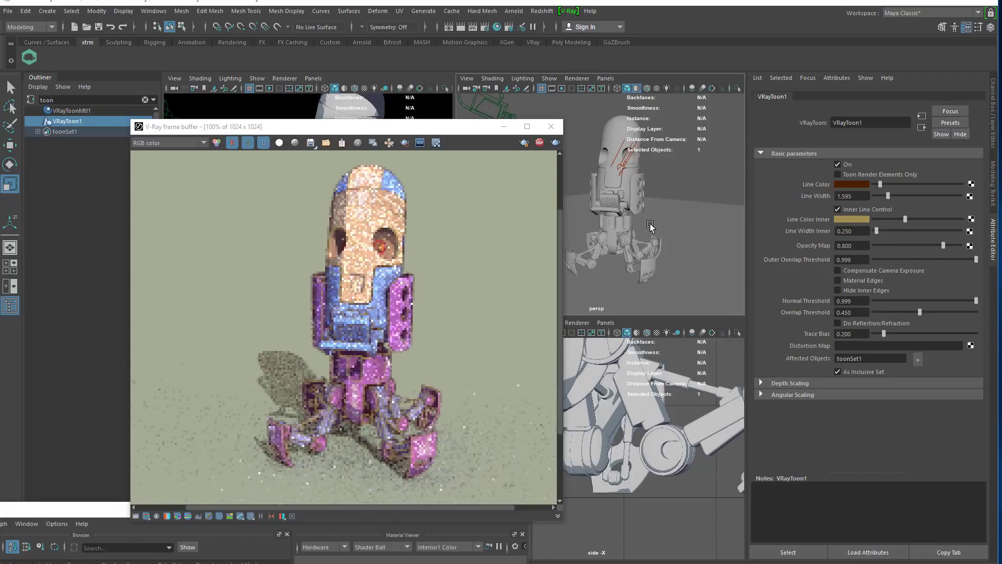
{"action": "left_click", "coordinate": [47, 11]}
{"action": "mouse_move", "coordinate": [72, 73]}
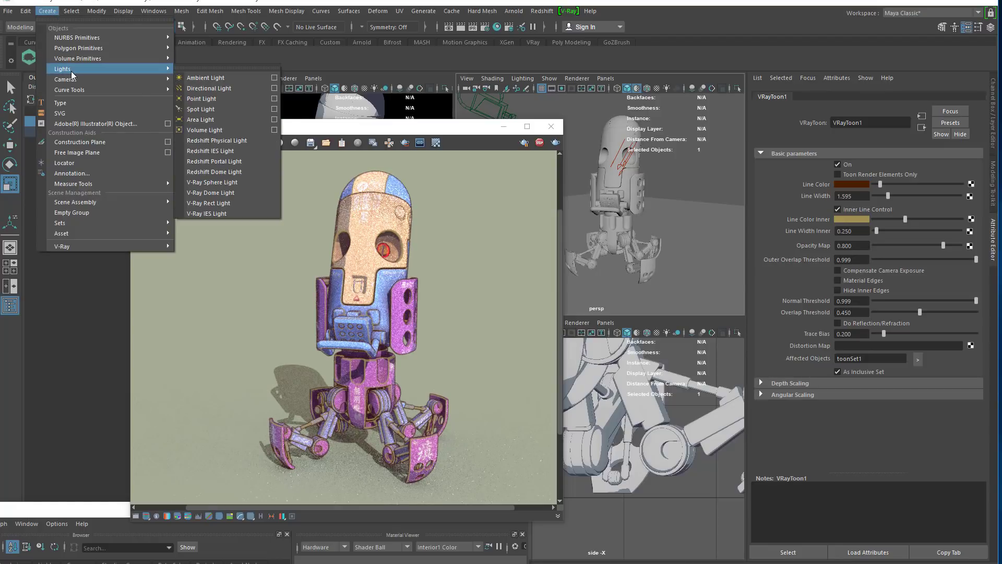
{"action": "left_click", "coordinate": [251, 88]}
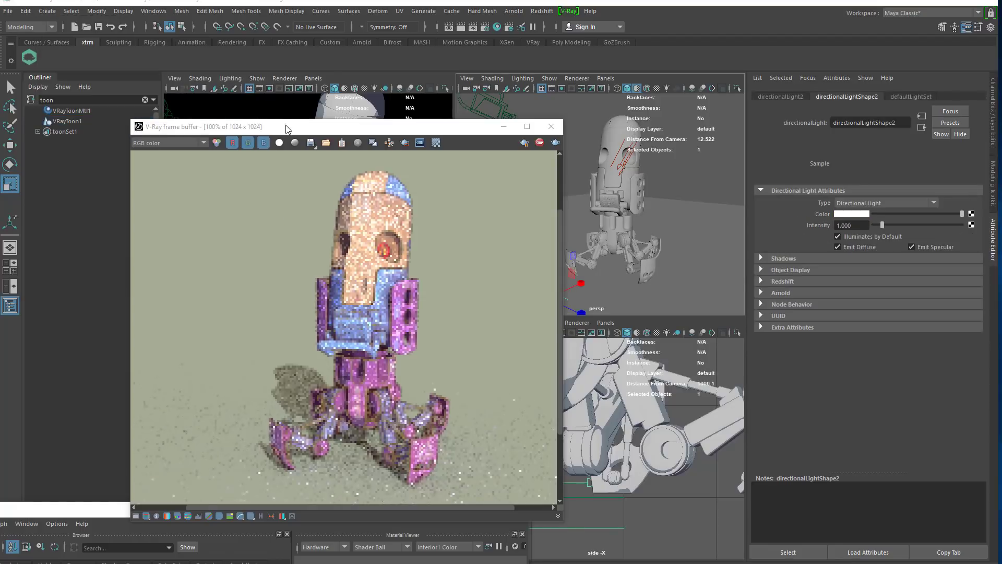
Uncover the upper viewport, look through the new directional light, and aim it at the whole robot from a new angle
{"action": "left_click_drag", "start_coordinate": [284, 130], "coordinate": [280, 282]}
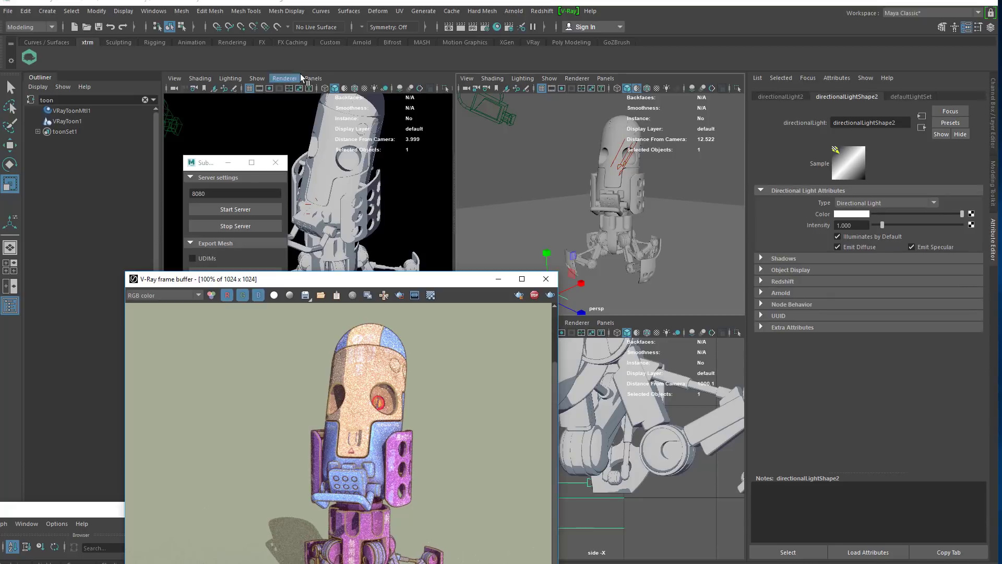
{"action": "left_click", "coordinate": [315, 87]}
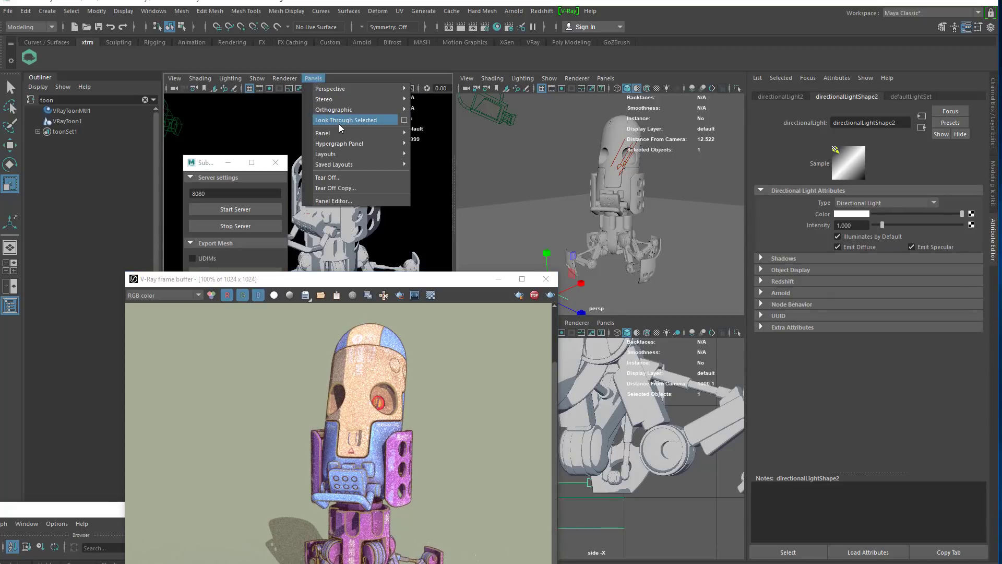
{"action": "left_click", "coordinate": [340, 124]}
{"action": "scroll", "coordinate": [365, 157], "scroll_direction": "down", "scroll_amount": 5}
{"action": "left_click_drag", "start_coordinate": [370, 162], "coordinate": [453, 205], "text": "alt"}
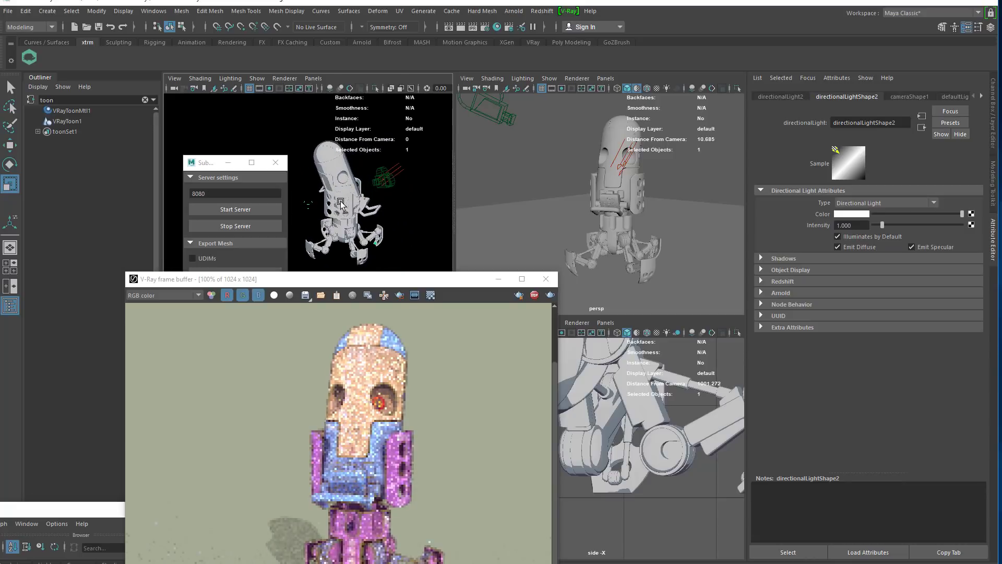
{"action": "left_click_drag", "start_coordinate": [336, 200], "coordinate": [332, 240], "text": "alt"}
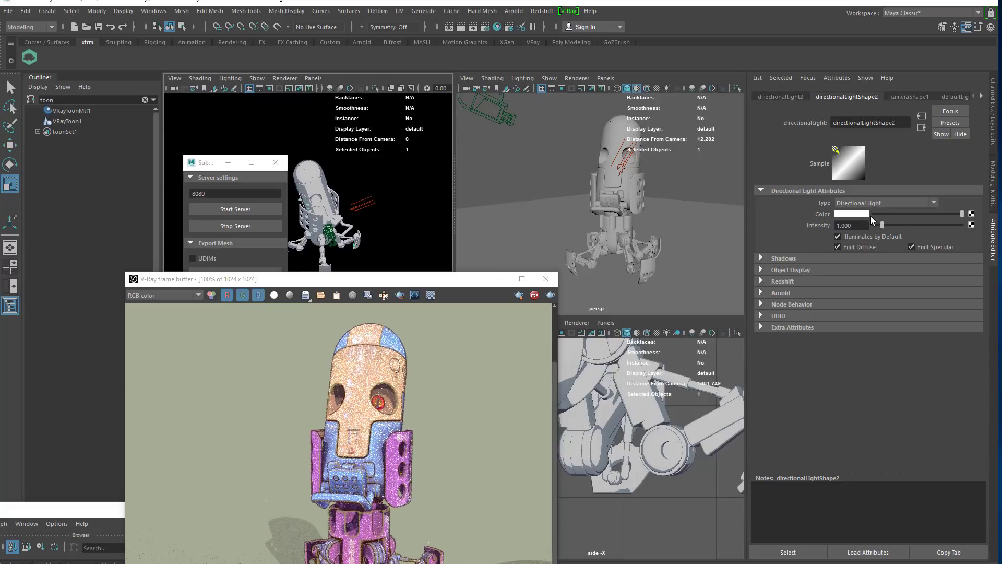
{"action": "left_click", "coordinate": [853, 214]}
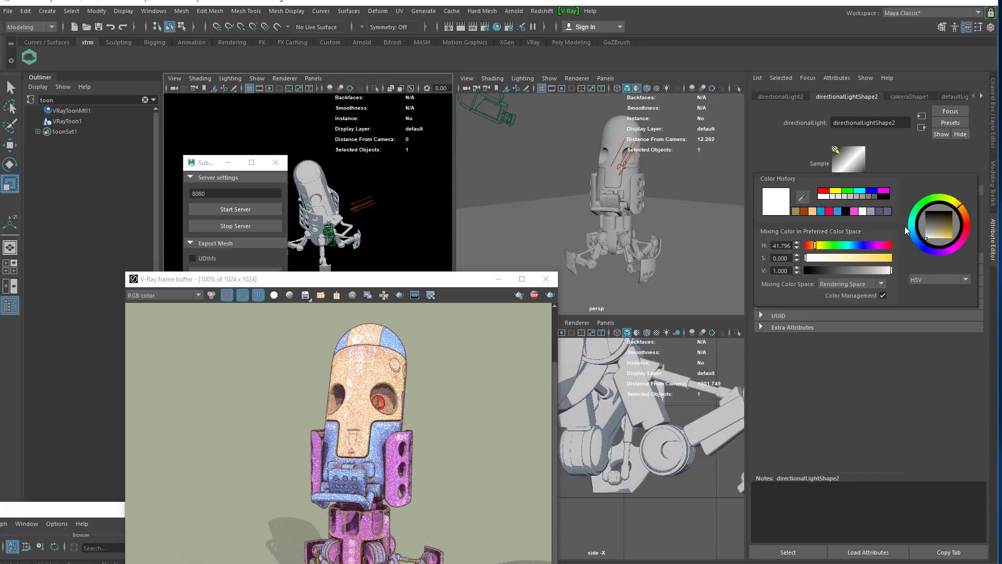
{"action": "left_click", "coordinate": [925, 248]}
{"action": "mouse_move", "coordinate": [957, 237]}
{"action": "left_mouse_down"}
{"action": "mouse_move", "coordinate": [941, 223]}
{"action": "mouse_move", "coordinate": [910, 234]}
{"action": "mouse_move", "coordinate": [882, 110]}
{"action": "left_mouse_up"}
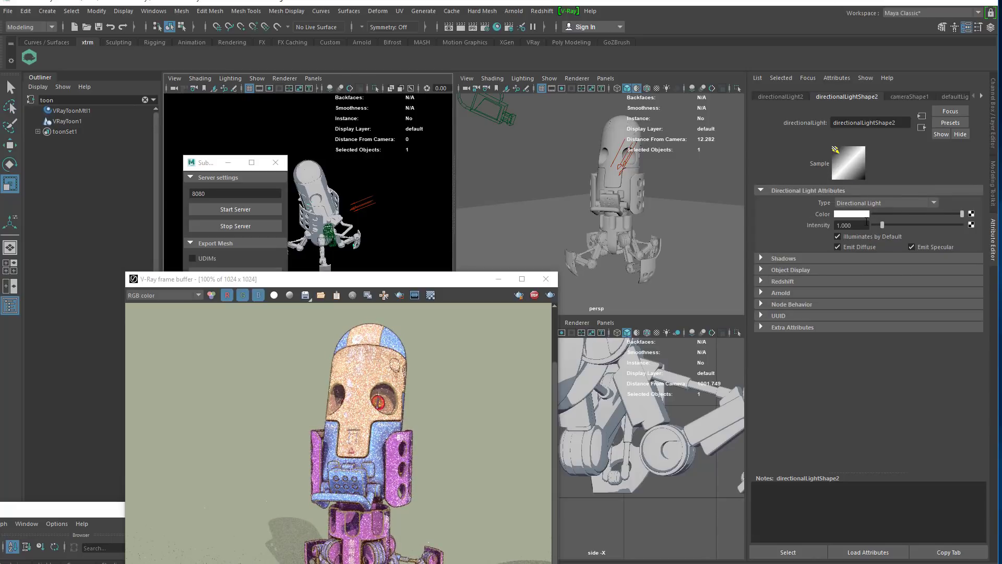
Set the new directional light's Intensity to 0.2
{"action": "double_click", "coordinate": [851, 225]}
{"action": "type", "text": "0."}
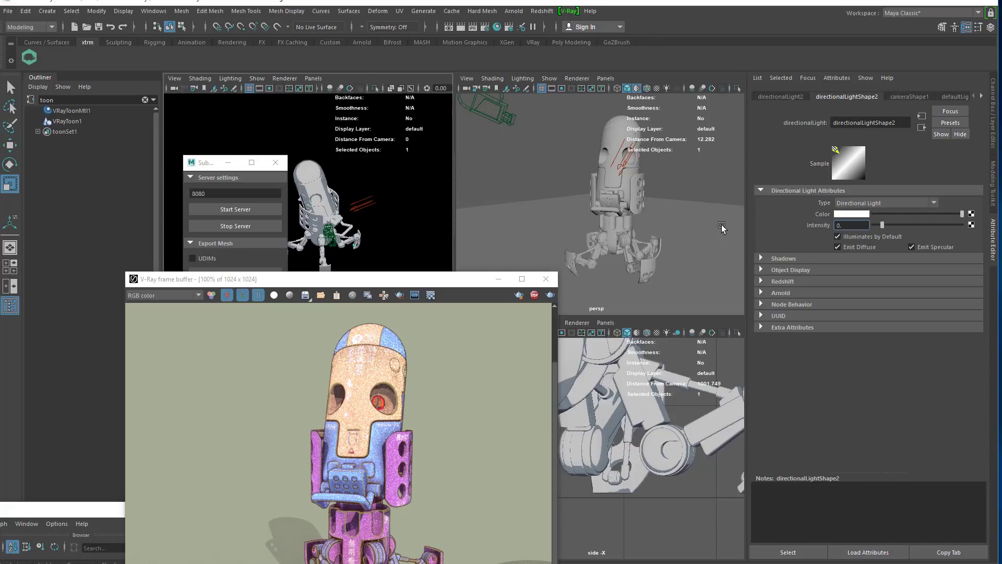
{"action": "key", "text": "BackSpace"}
{"action": "key", "text": "BackSpace"}
{"action": "type", "text": "0.2"}
{"action": "key", "text": "Return"}
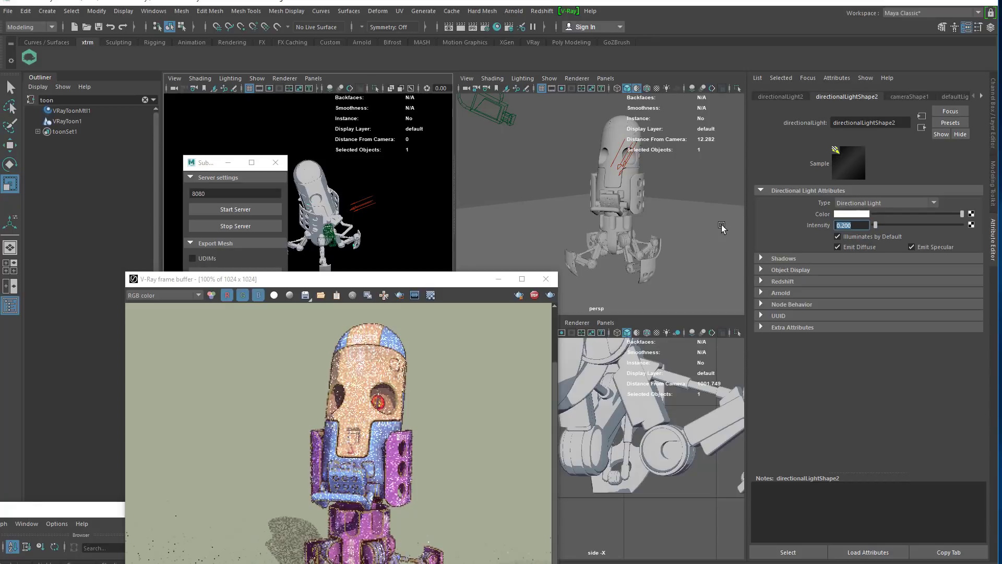
{"action": "left_click_drag", "start_coordinate": [625, 194], "coordinate": [617, 195], "text": "alt"}
Examine the new directional light's depth map and raytrace shadow attributes, and check the render from a slightly different angle
{"action": "left_click", "coordinate": [761, 258]}
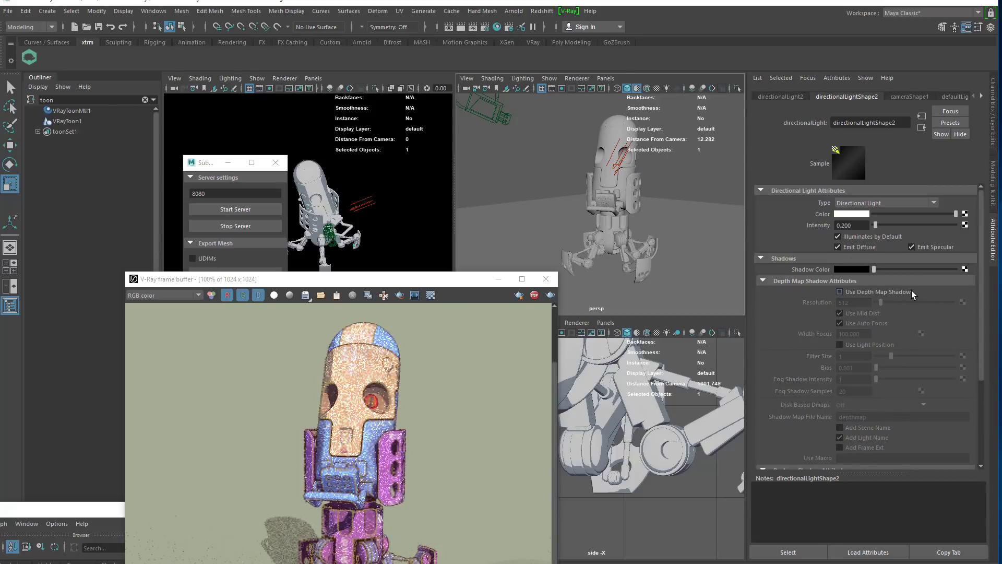
{"action": "left_click", "coordinate": [912, 291]}
{"action": "scroll", "coordinate": [890, 305], "scroll_direction": "down", "scroll_amount": 3}
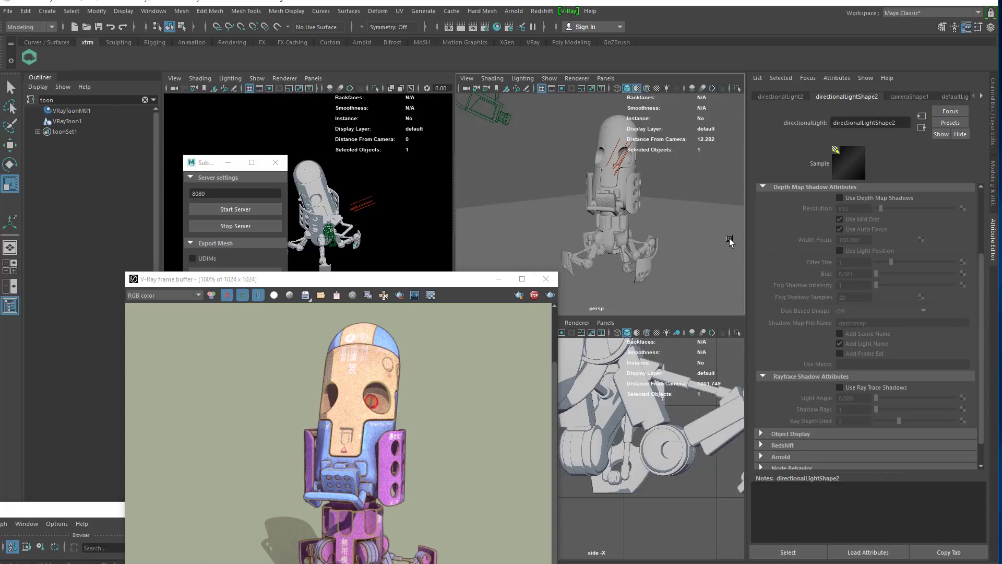
{"action": "left_click_drag", "start_coordinate": [725, 233], "coordinate": [715, 227], "text": "alt"}
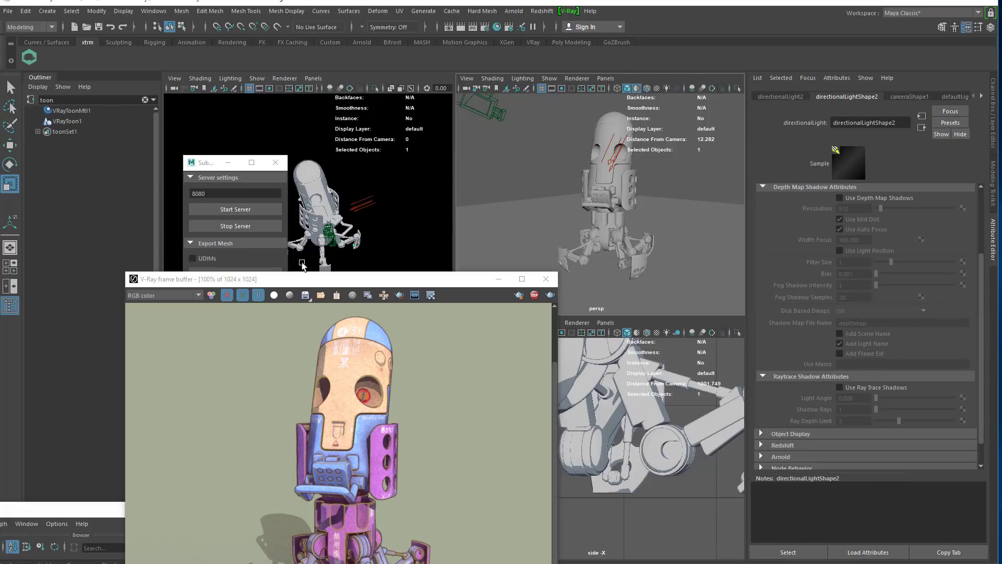
Move the frame buffer up to show the full robot and display its color corrections, leaving the lens effects settings closed
{"action": "left_click_drag", "start_coordinate": [306, 279], "coordinate": [320, 116]}
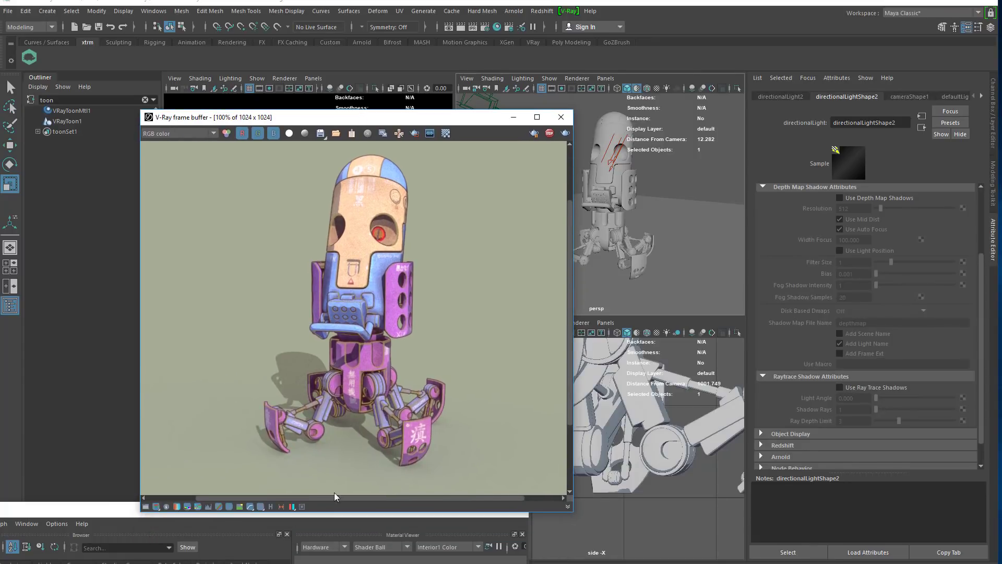
{"action": "left_click", "coordinate": [302, 506]}
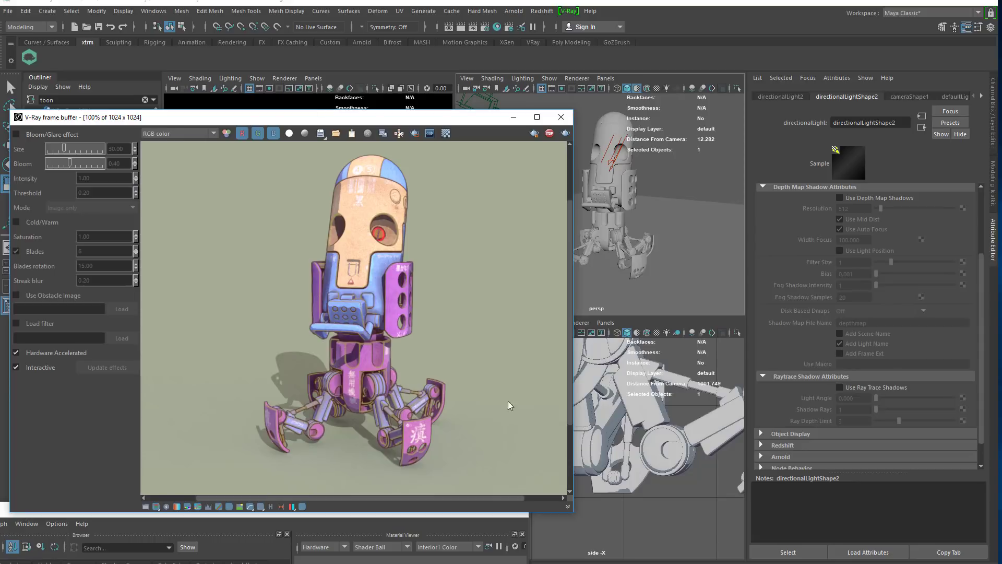
{"action": "left_click", "coordinate": [146, 507]}
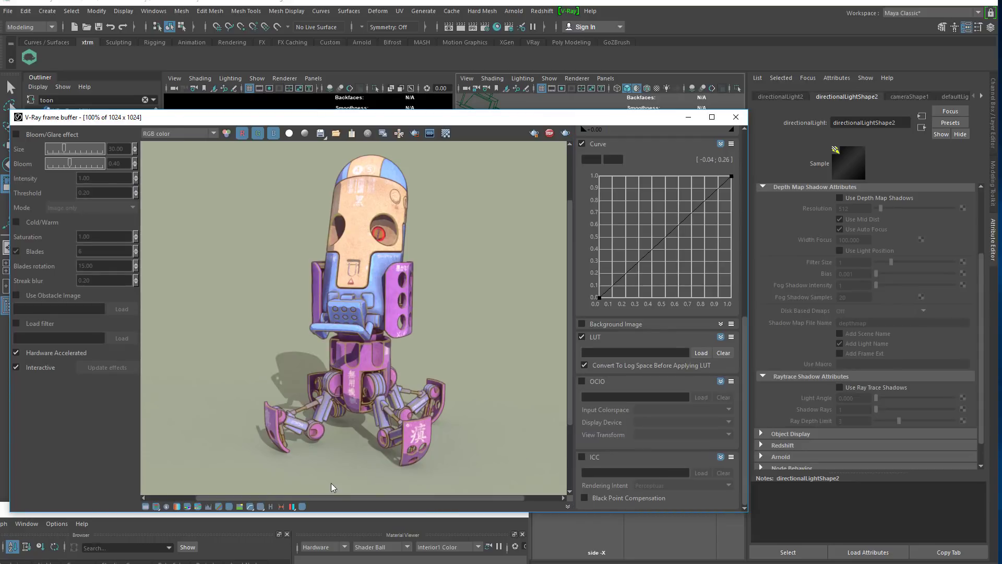
{"action": "left_click", "coordinate": [302, 507]}
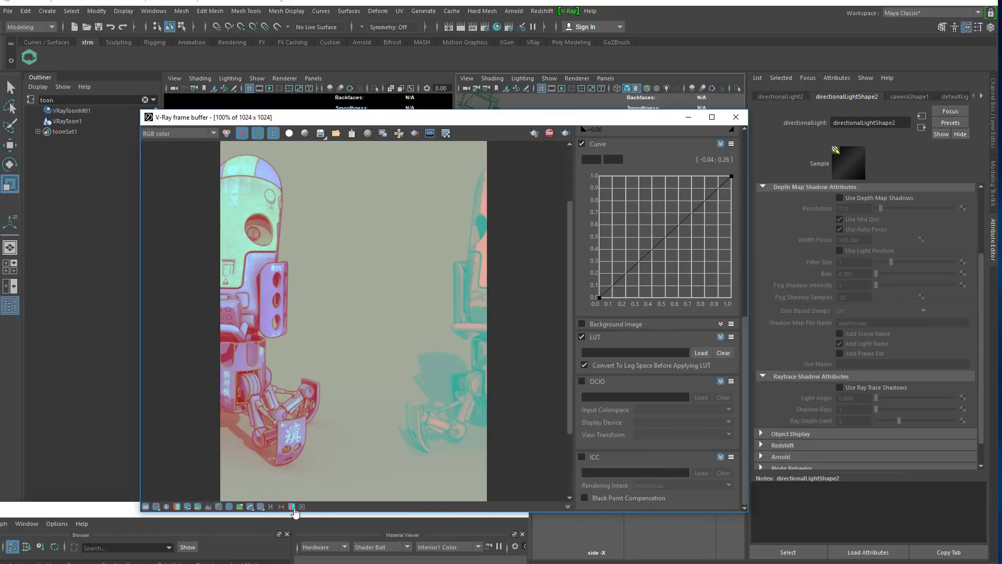
Inspect the curve correction and the render at different zoom levels, and move the frame buffer aside to uncover the viewports
{"action": "scroll", "coordinate": [631, 276], "scroll_direction": "up", "scroll_amount": 5}
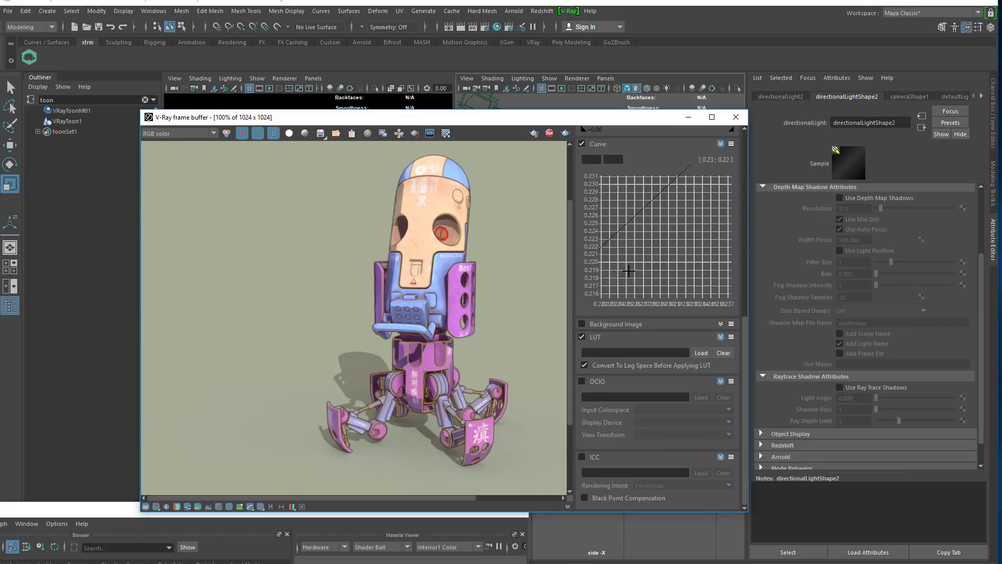
{"action": "scroll", "coordinate": [556, 356], "scroll_direction": "down", "scroll_amount": 3}
{"action": "scroll", "coordinate": [402, 346], "scroll_direction": "up", "scroll_amount": 2}
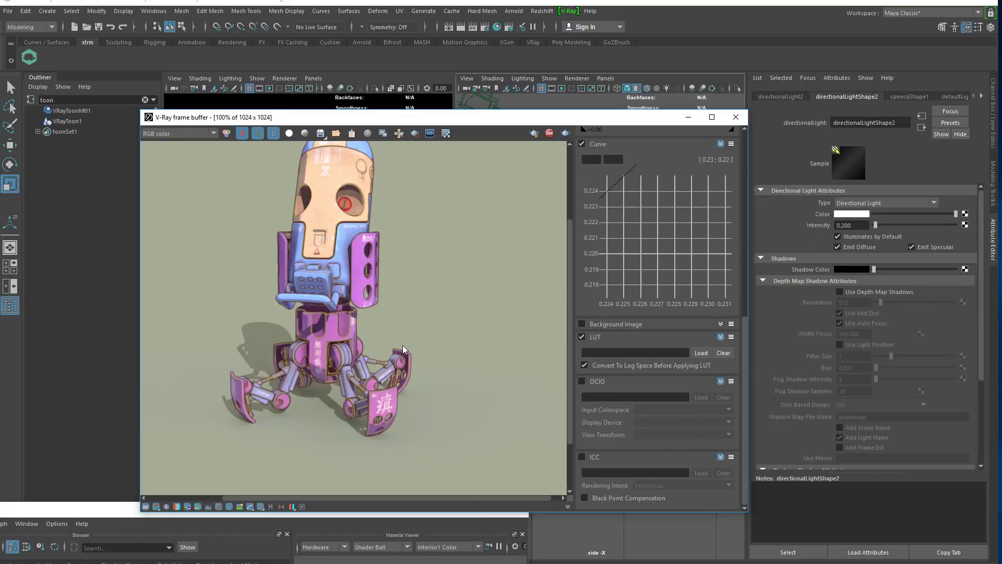
{"action": "scroll", "coordinate": [403, 346], "scroll_direction": "down", "scroll_amount": 2}
{"action": "scroll", "coordinate": [459, 323], "scroll_direction": "up", "scroll_amount": 1}
{"action": "left_click_drag", "start_coordinate": [444, 116], "coordinate": [93, 169]}
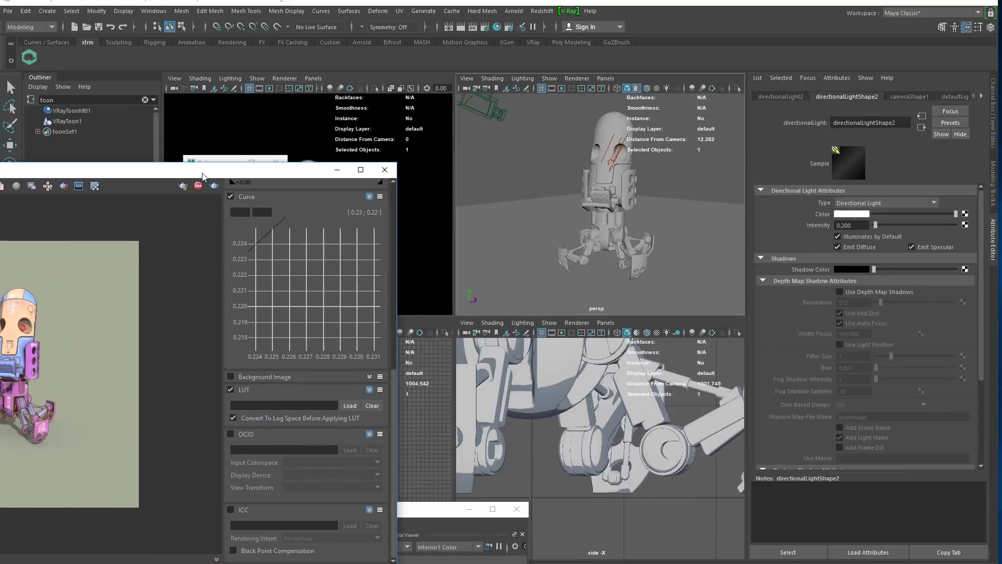
Frame the robot closer in the perspective view and bring the V-Ray frame buffer back to the middle of the screen
{"action": "scroll", "coordinate": [661, 201], "scroll_direction": "up", "scroll_amount": 3}
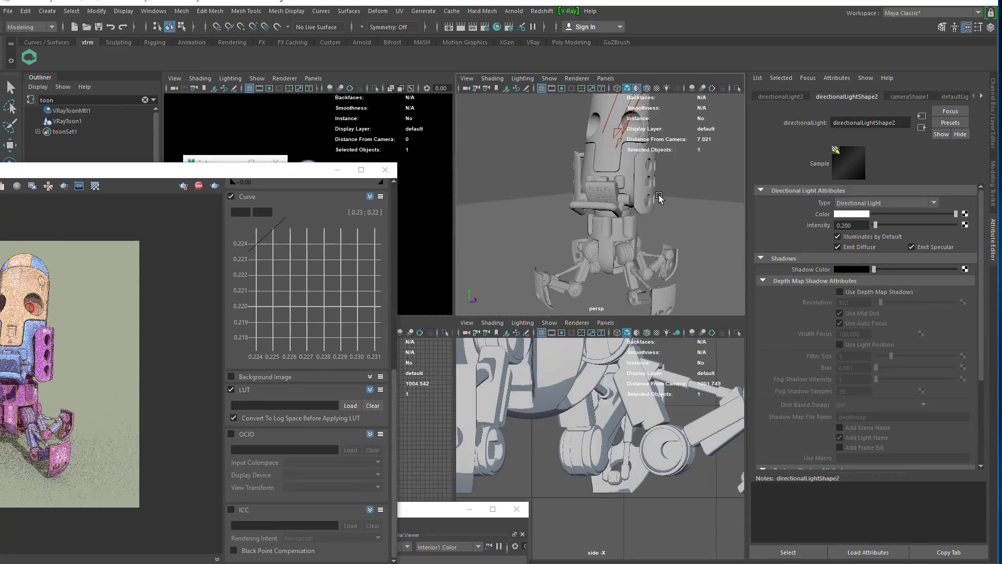
{"action": "left_click_drag", "start_coordinate": [658, 182], "coordinate": [656, 183], "text": "alt"}
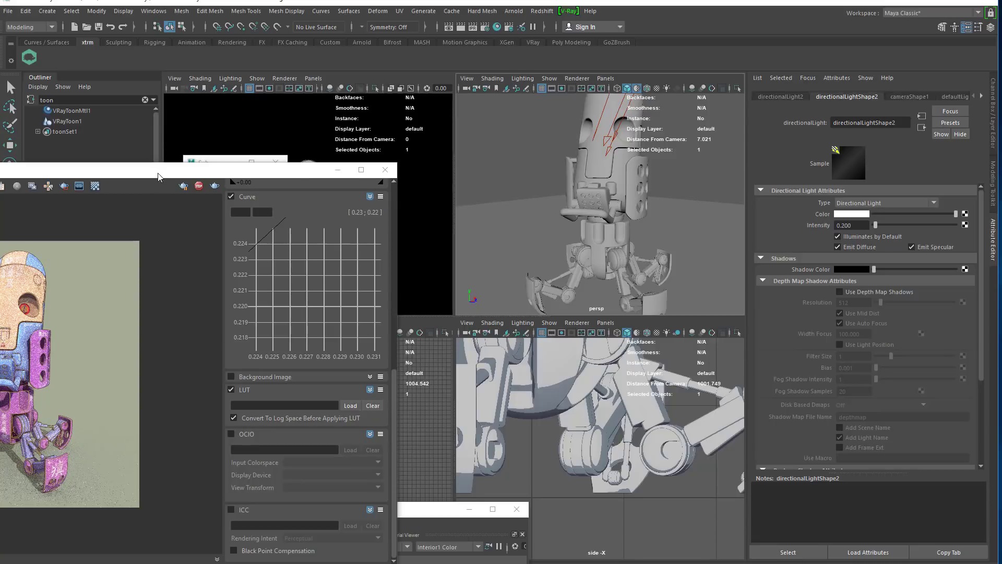
{"action": "left_click_drag", "start_coordinate": [161, 176], "coordinate": [592, 151]}
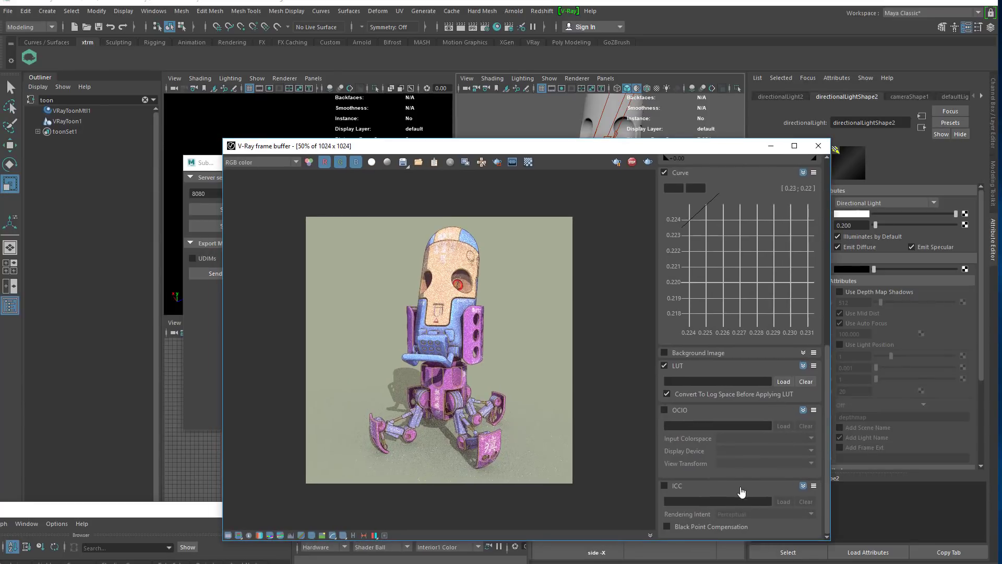
Load the LUT file Heulandite - Log.cube from the Generic Log monitoring LUTs into the frame buffer's color corrections
{"action": "scroll", "coordinate": [780, 388], "scroll_direction": "up", "scroll_amount": 1}
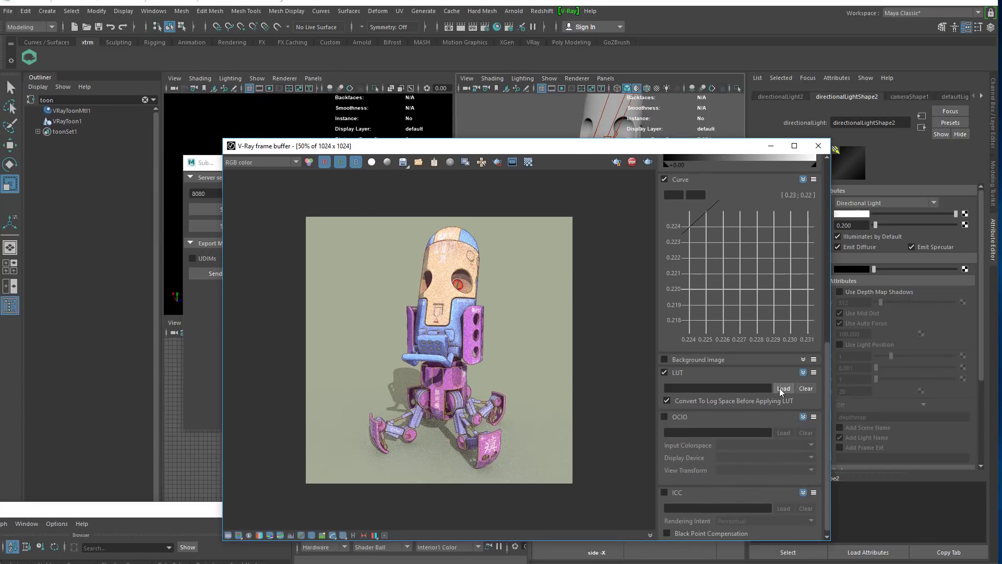
{"action": "left_click", "coordinate": [785, 388]}
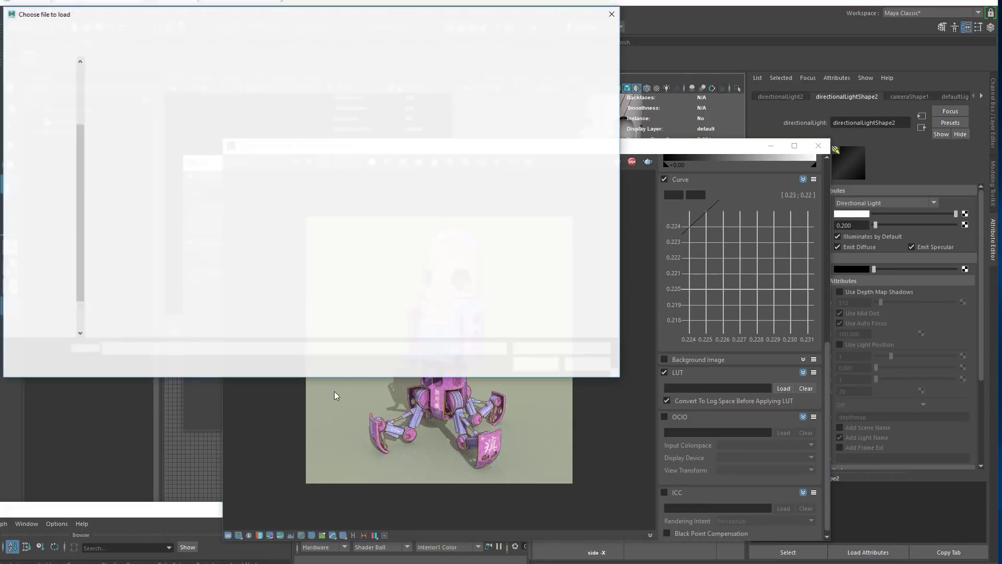
{"action": "left_click", "coordinate": [502, 349]}
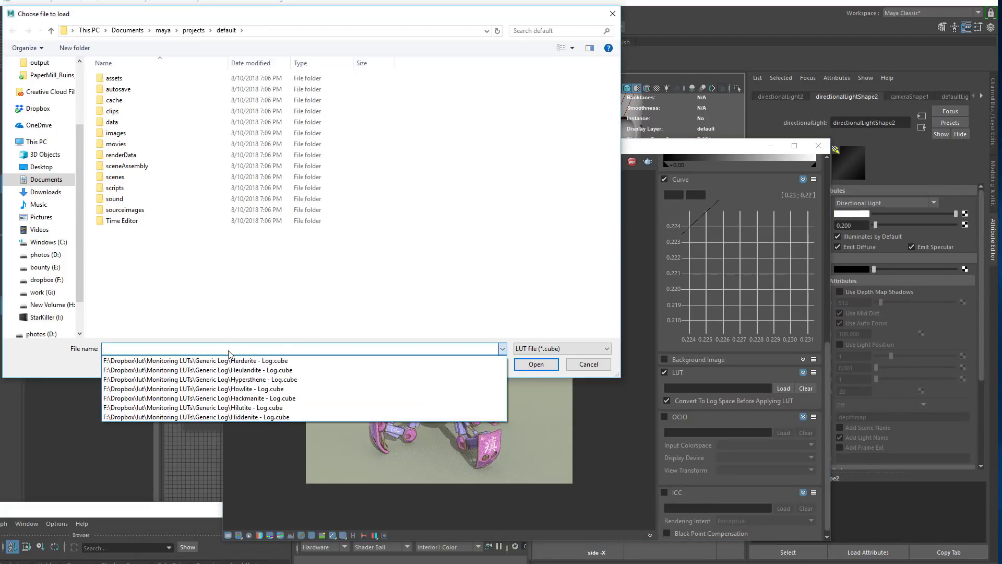
{"action": "left_click", "coordinate": [260, 372]}
{"action": "left_click", "coordinate": [533, 364]}
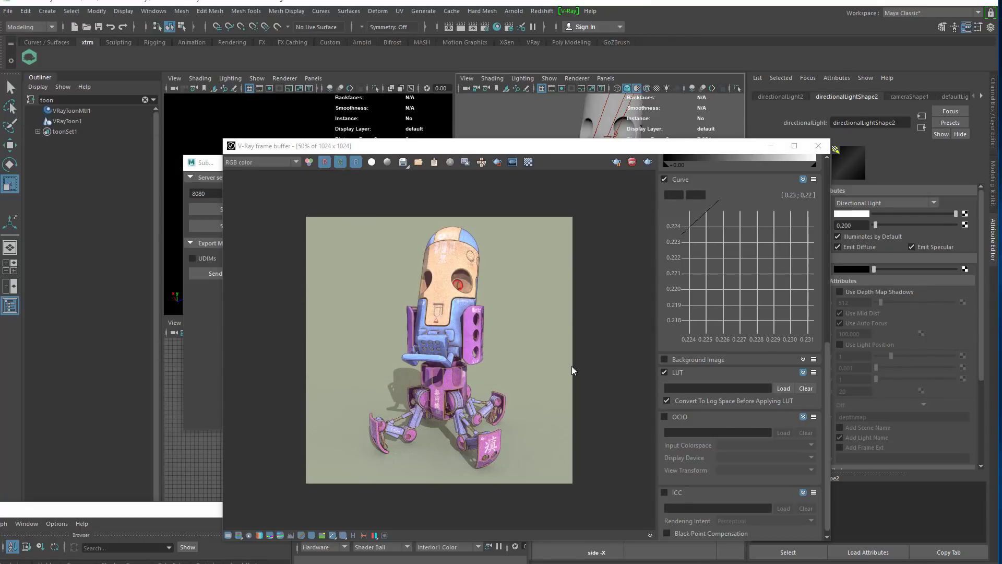
Replace the loaded LUT with Herderite - Log.cube from the same folder
{"action": "left_click", "coordinate": [787, 388]}
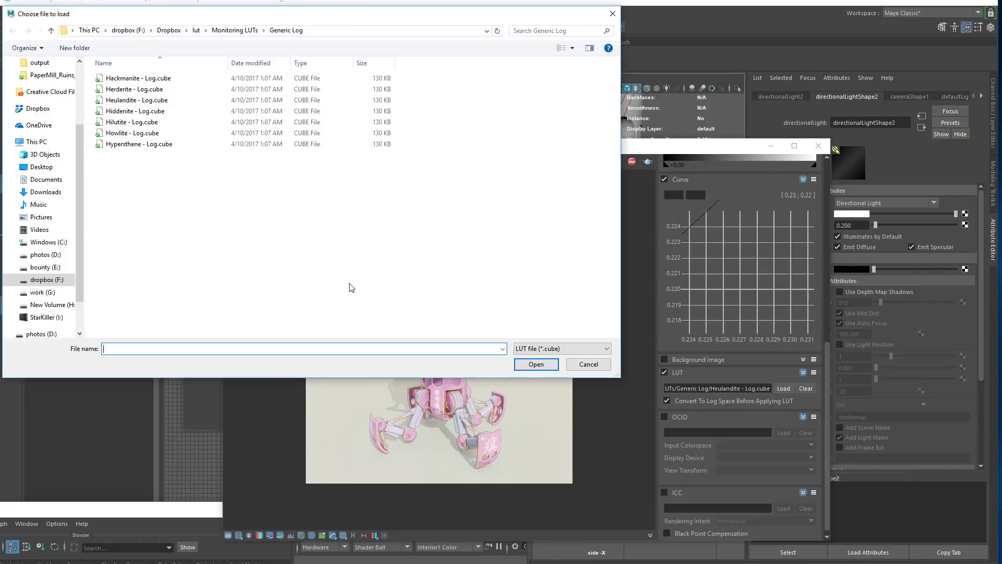
{"action": "left_click", "coordinate": [131, 122]}
{"action": "left_click", "coordinate": [128, 100]}
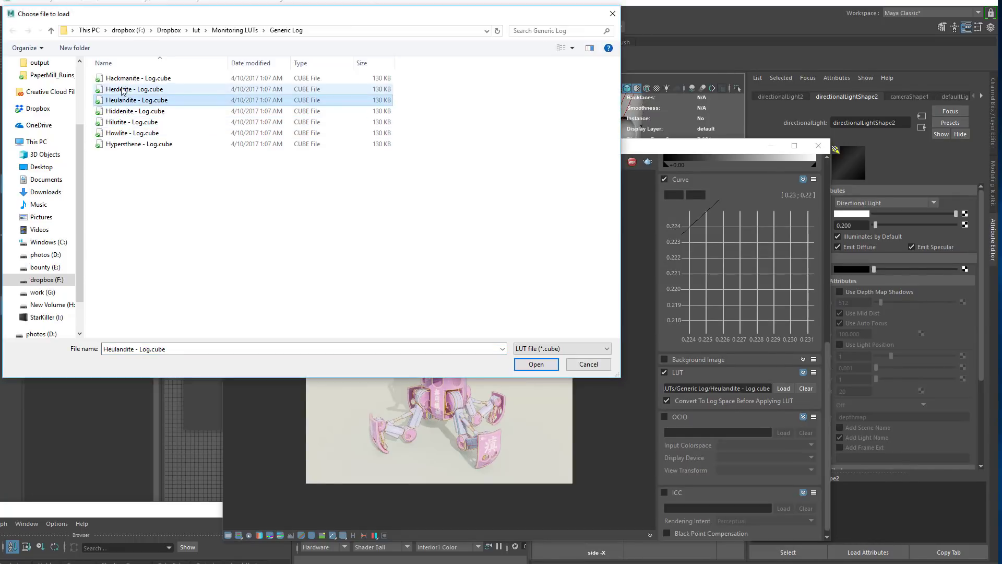
{"action": "left_click", "coordinate": [123, 89]}
{"action": "left_click", "coordinate": [536, 363]}
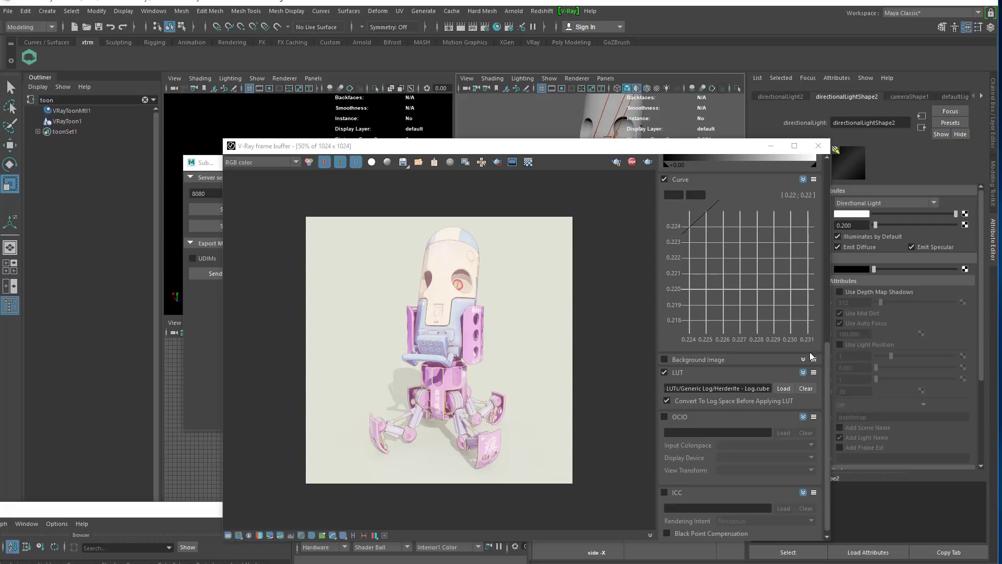
Disable the white balance, hue/saturation and color balance corrections, and set Exposure to -1.52 and Contrast to 0.02
{"action": "left_click_drag", "start_coordinate": [827, 424], "coordinate": [844, 214]}
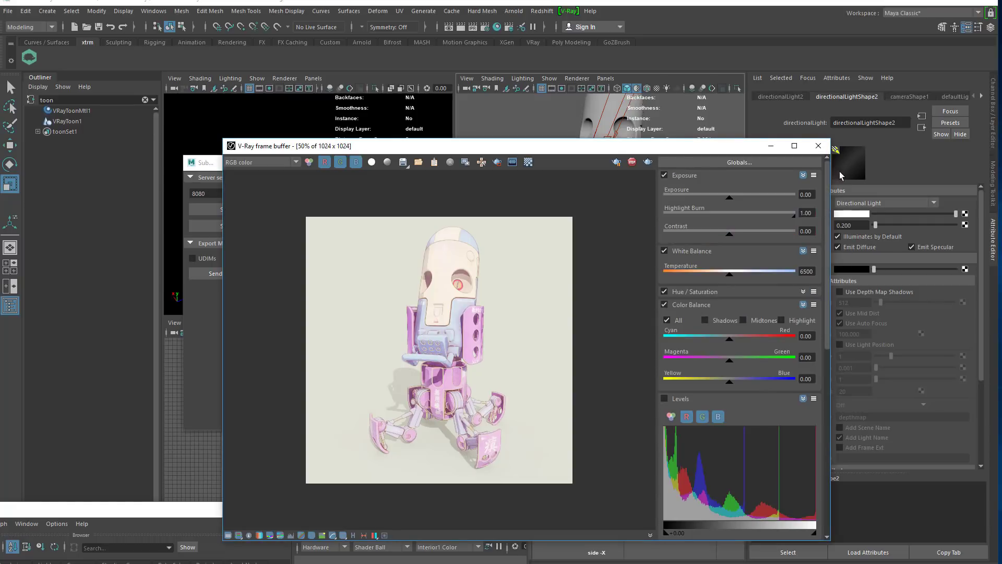
{"action": "left_click", "coordinate": [671, 251]}
{"action": "left_click", "coordinate": [664, 305]}
{"action": "left_click_drag", "start_coordinate": [736, 200], "coordinate": [725, 202]}
{"action": "left_click_drag", "start_coordinate": [725, 203], "coordinate": [709, 199]}
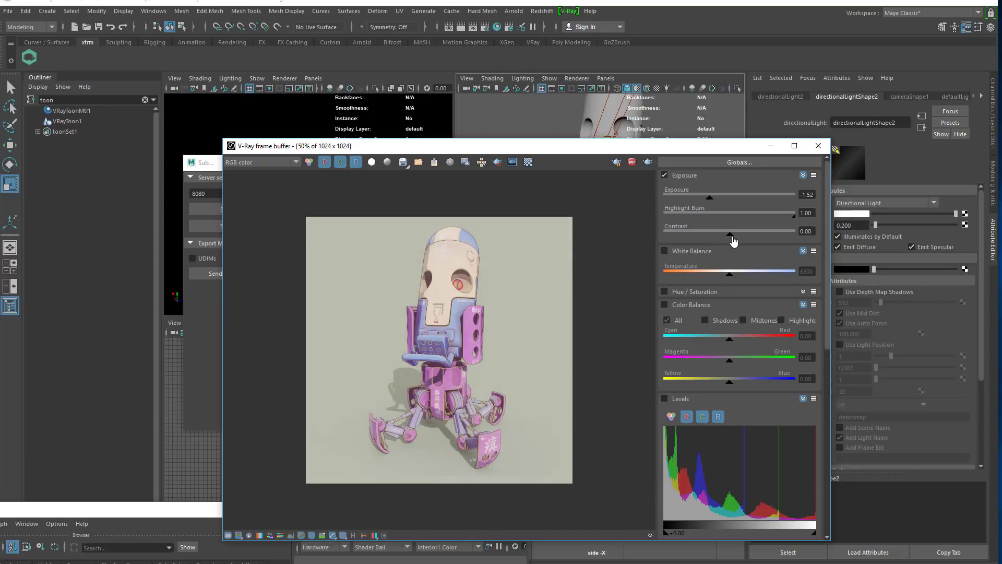
{"action": "left_click_drag", "start_coordinate": [730, 235], "coordinate": [731, 236]}
Enable white balance with a Temperature of 7206, and enable hue/saturation with Hue at 2.13
{"action": "left_click", "coordinate": [664, 251]}
{"action": "left_click_drag", "start_coordinate": [726, 280], "coordinate": [749, 279]}
{"action": "left_click_drag", "start_coordinate": [751, 277], "coordinate": [744, 275]}
{"action": "left_click", "coordinate": [803, 291]}
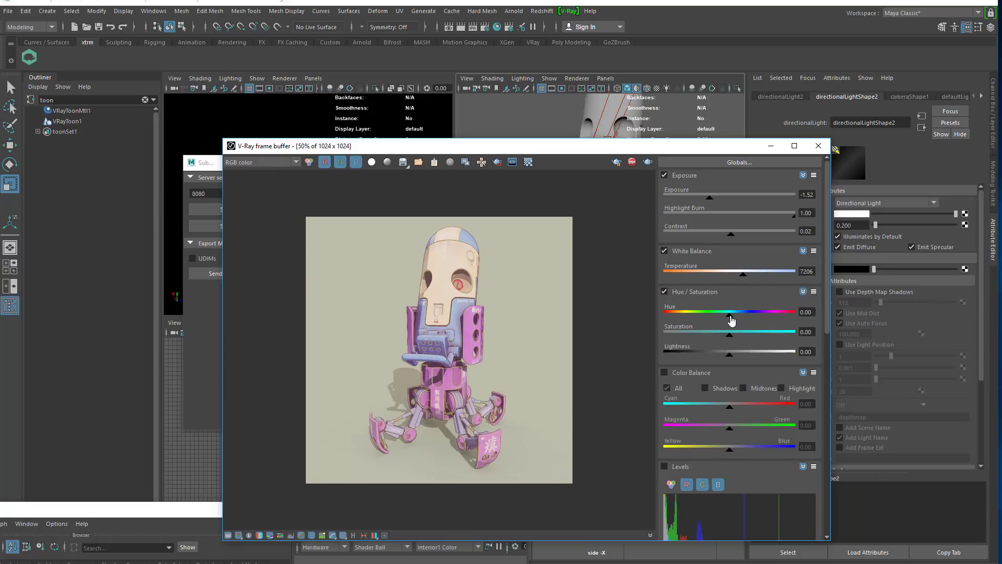
{"action": "left_click_drag", "start_coordinate": [731, 321], "coordinate": [730, 359]}
Enable color balance and set Cyan/Red to -0.02, Magenta/Green to -0.03 and Yellow/Blue to -0.04
{"action": "left_click", "coordinate": [663, 373]}
{"action": "left_click_drag", "start_coordinate": [728, 414], "coordinate": [724, 451]}
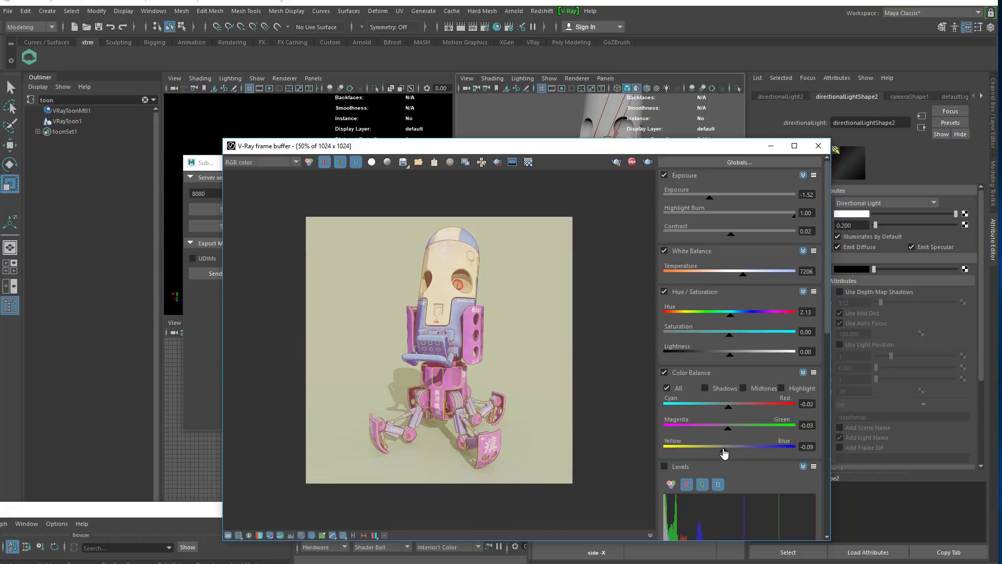
{"action": "left_click_drag", "start_coordinate": [724, 453], "coordinate": [727, 456]}
Try a levels correction with the black point at 0.12 and the white point at 0.68, hiding the red channel
{"action": "left_click_drag", "start_coordinate": [829, 302], "coordinate": [829, 410]}
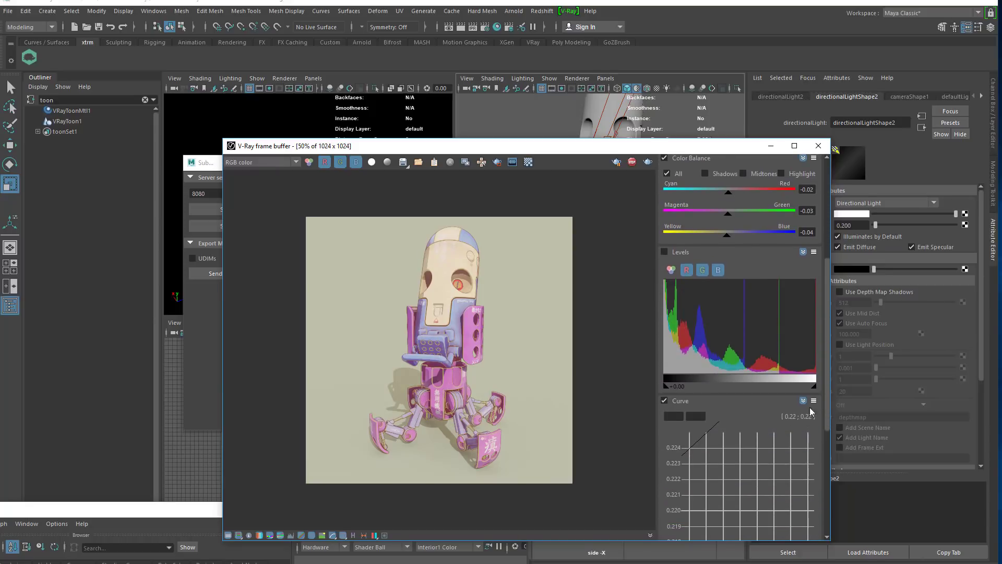
{"action": "scroll", "coordinate": [778, 422], "scroll_direction": "up", "scroll_amount": 3}
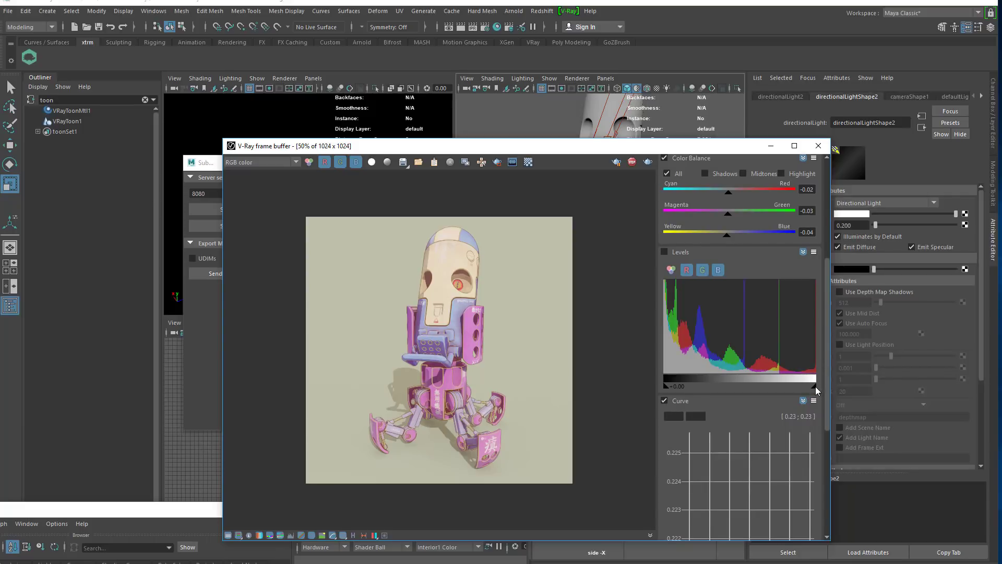
{"action": "left_click_drag", "start_coordinate": [816, 386], "coordinate": [768, 387]}
{"action": "mouse_move", "coordinate": [665, 388]}
{"action": "left_mouse_down"}
{"action": "mouse_move", "coordinate": [690, 388]}
{"action": "mouse_move", "coordinate": [682, 381]}
{"action": "left_mouse_up"}
{"action": "left_click", "coordinate": [687, 271]}
{"action": "left_click", "coordinate": [666, 251]}
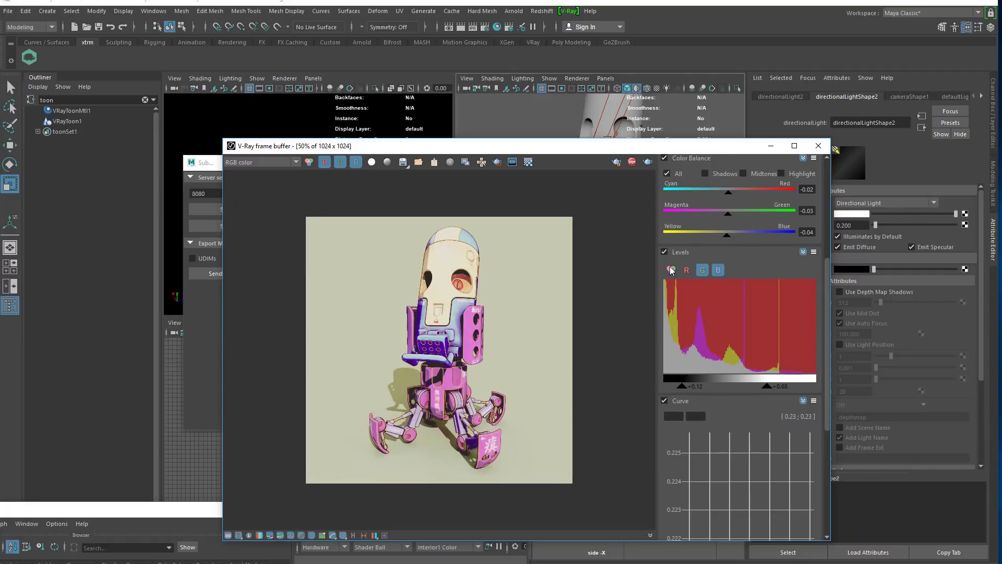
Widen the levels range back out, disable the levels correction and reset its values
{"action": "left_click_drag", "start_coordinate": [684, 387], "coordinate": [666, 387]}
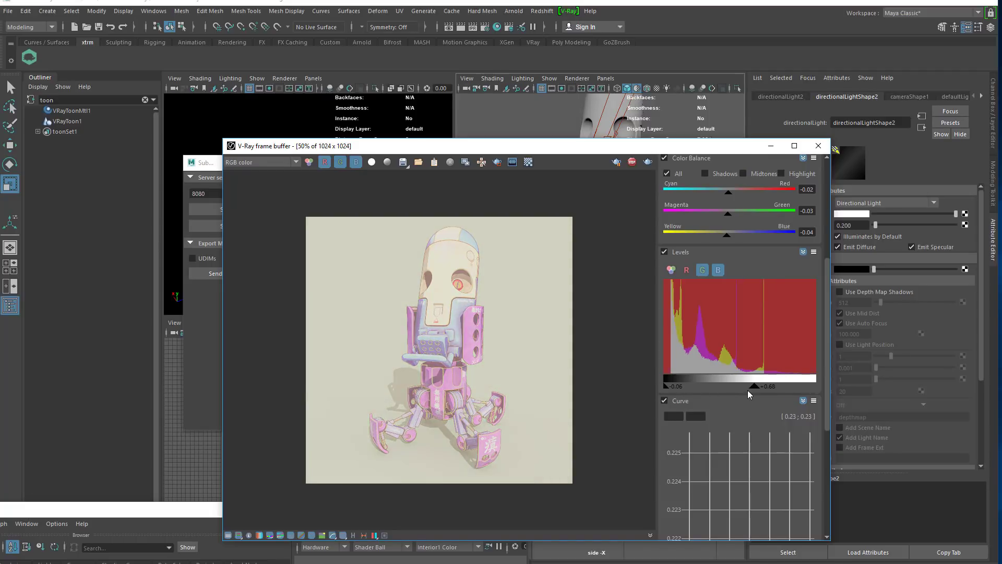
{"action": "left_click_drag", "start_coordinate": [747, 389], "coordinate": [839, 387]}
{"action": "left_click", "coordinate": [663, 252]}
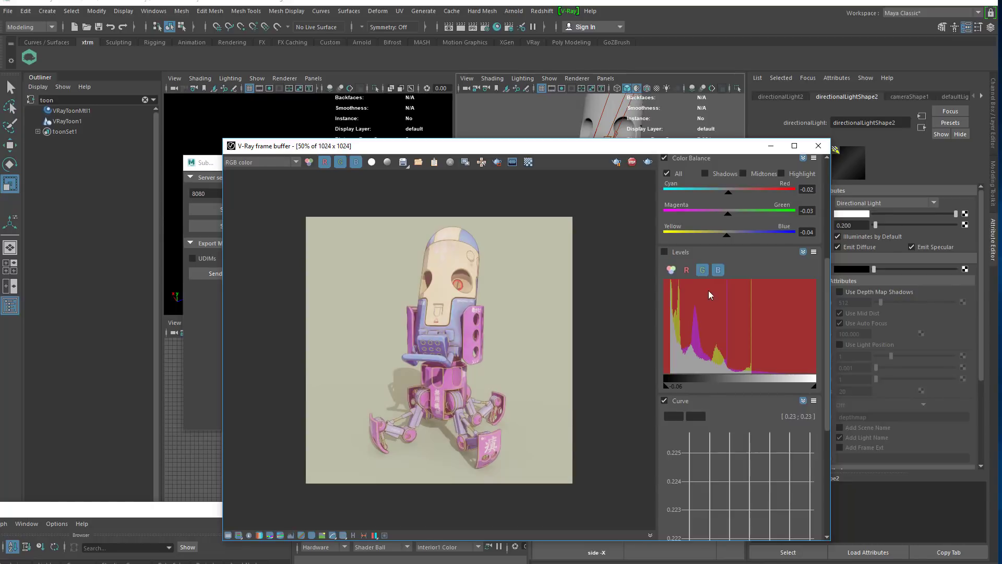
{"action": "left_click", "coordinate": [813, 252]}
{"action": "left_click", "coordinate": [815, 265]}
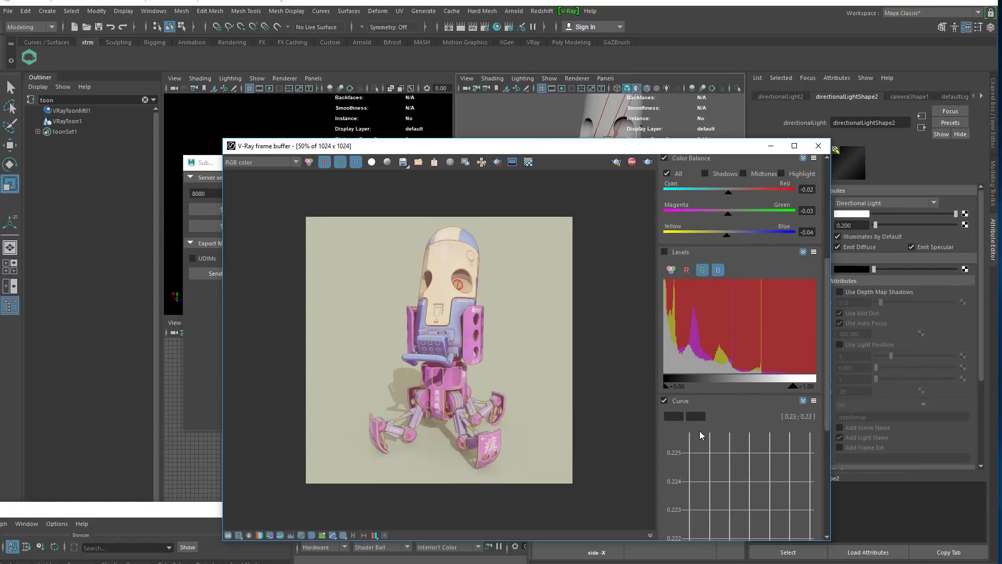
Show the full range of the curve correction and raise its lower control point slightly, to 0.01, 0.03
{"action": "scroll", "coordinate": [706, 475], "scroll_direction": "up", "scroll_amount": 3}
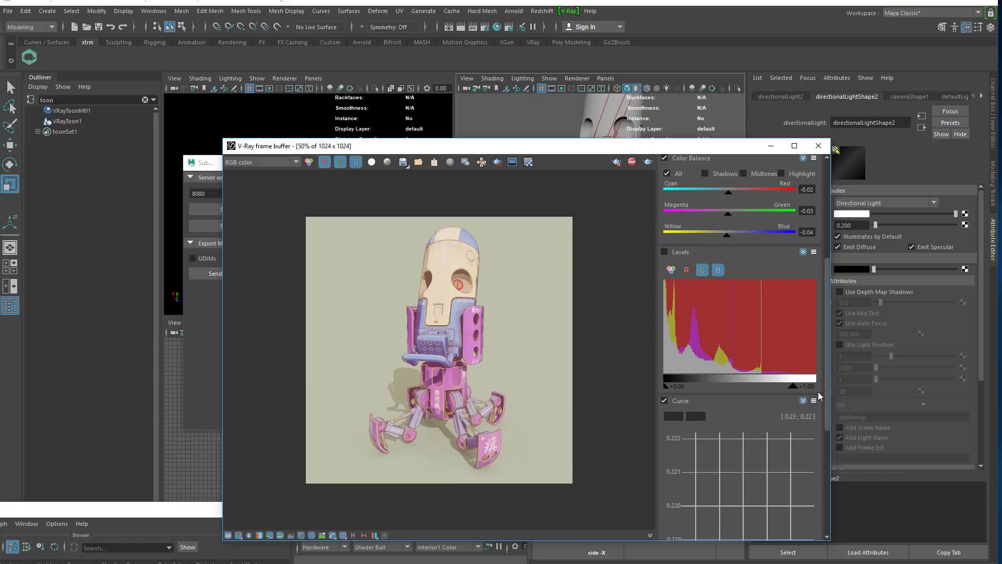
{"action": "left_click_drag", "start_coordinate": [826, 378], "coordinate": [827, 458]}
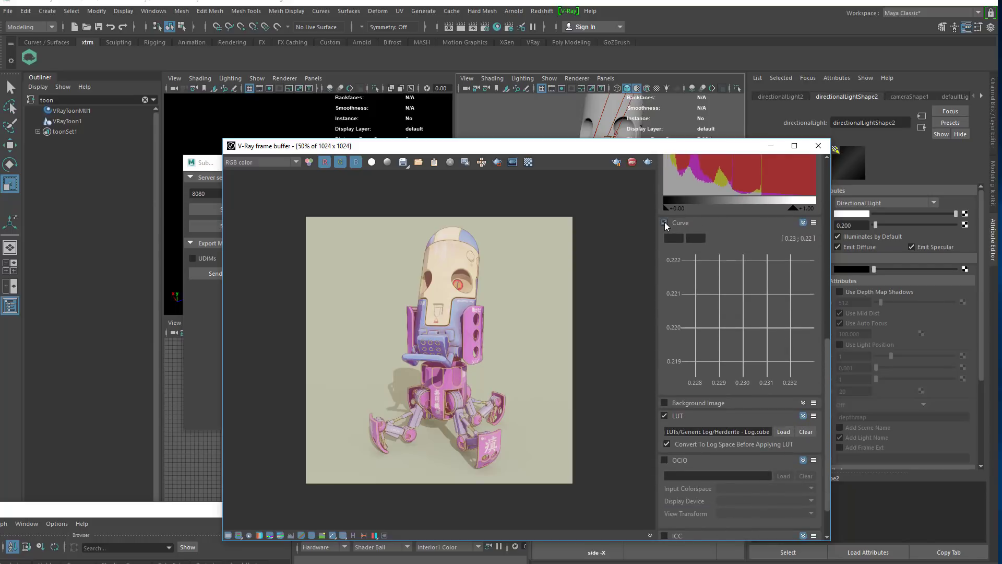
{"action": "scroll", "coordinate": [687, 291], "scroll_direction": "down", "scroll_amount": 6}
{"action": "scroll", "coordinate": [721, 305], "scroll_direction": "up", "scroll_amount": 2}
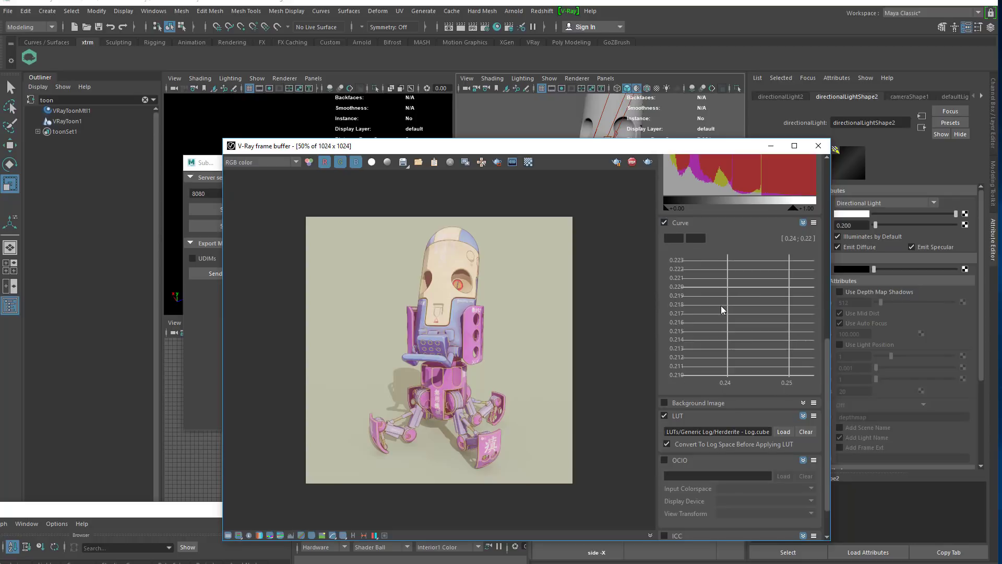
{"action": "scroll", "coordinate": [722, 305], "scroll_direction": "down", "scroll_amount": 2}
{"action": "scroll", "coordinate": [730, 299], "scroll_direction": "down", "scroll_amount": 3}
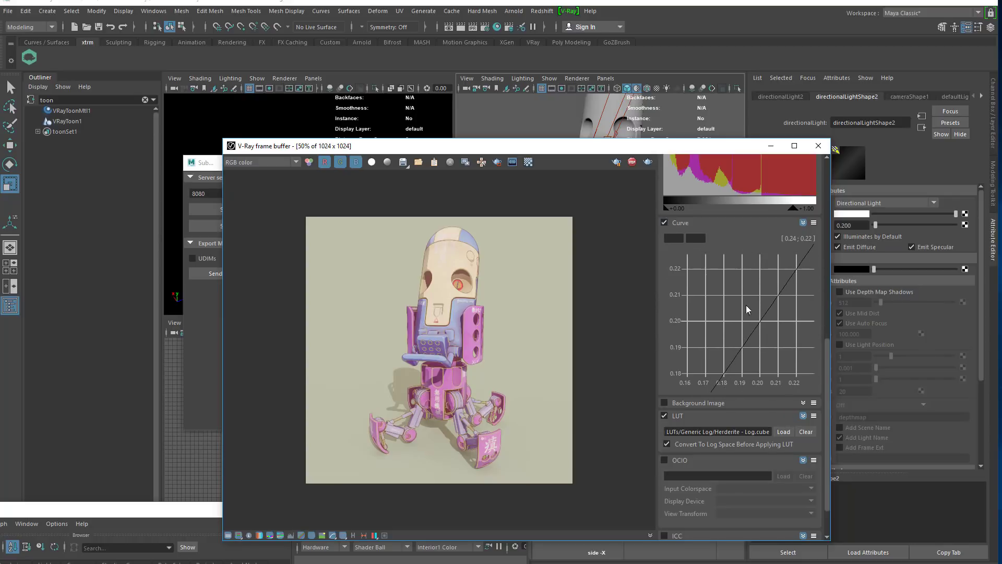
{"action": "scroll", "coordinate": [747, 309], "scroll_direction": "down", "scroll_amount": 5}
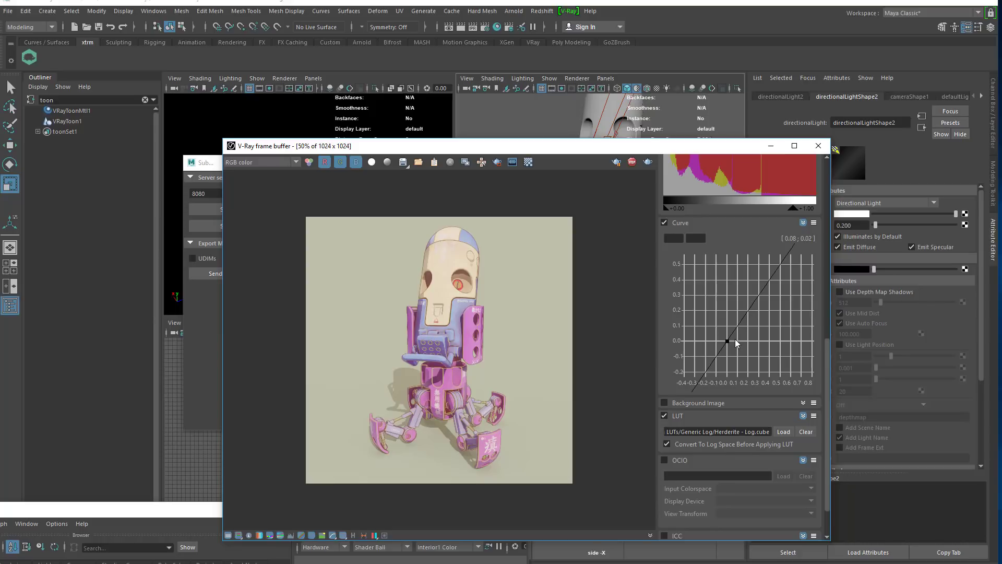
{"action": "left_click_drag", "start_coordinate": [727, 341], "coordinate": [728, 337]}
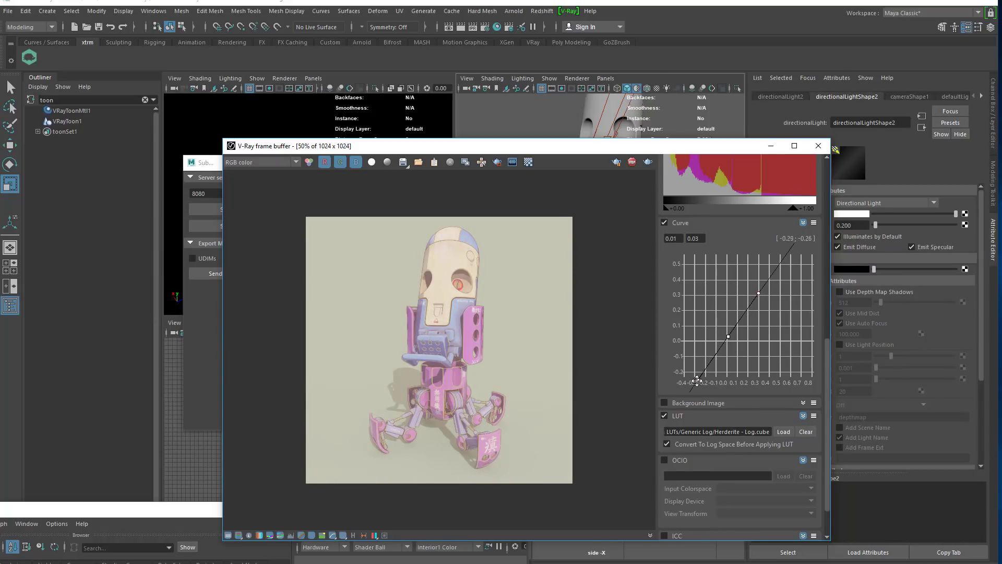
Reshape the Curve color correction in the frame buffer, lowering its middle and upper points to deepen the render's contrast
{"action": "mouse_move", "coordinate": [697, 381]}
{"action": "left_mouse_down"}
{"action": "mouse_move", "coordinate": [697, 357]}
{"action": "mouse_move", "coordinate": [696, 386]}
{"action": "mouse_move", "coordinate": [690, 377]}
{"action": "left_mouse_up"}
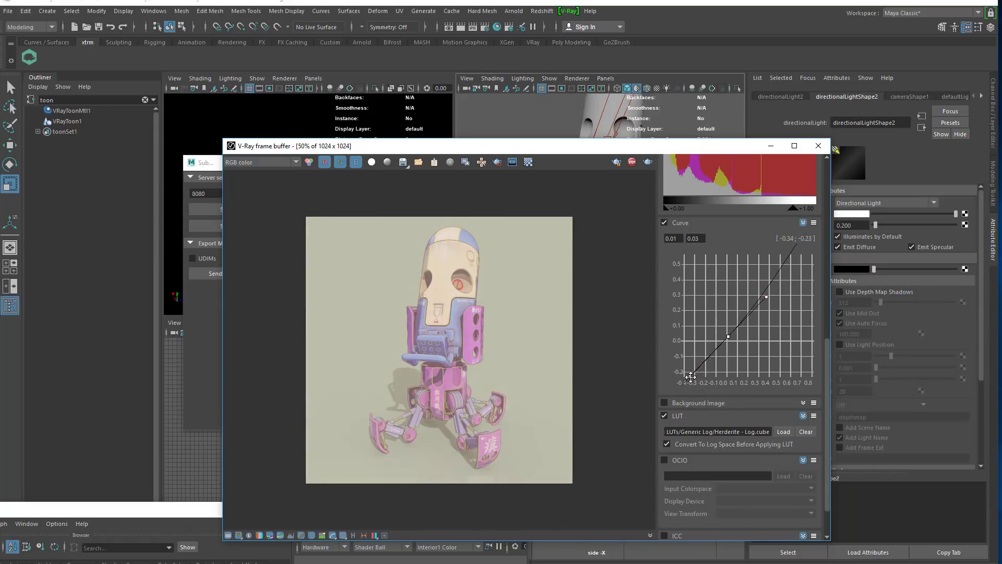
{"action": "left_click_drag", "start_coordinate": [768, 296], "coordinate": [763, 306]}
{"action": "left_click_drag", "start_coordinate": [730, 335], "coordinate": [729, 340]}
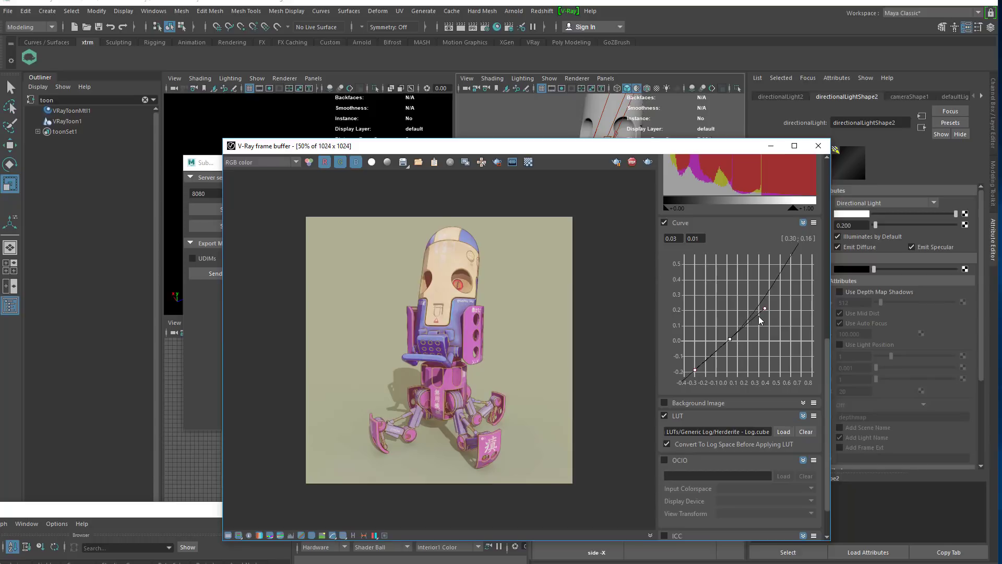
{"action": "left_click_drag", "start_coordinate": [764, 308], "coordinate": [759, 308]}
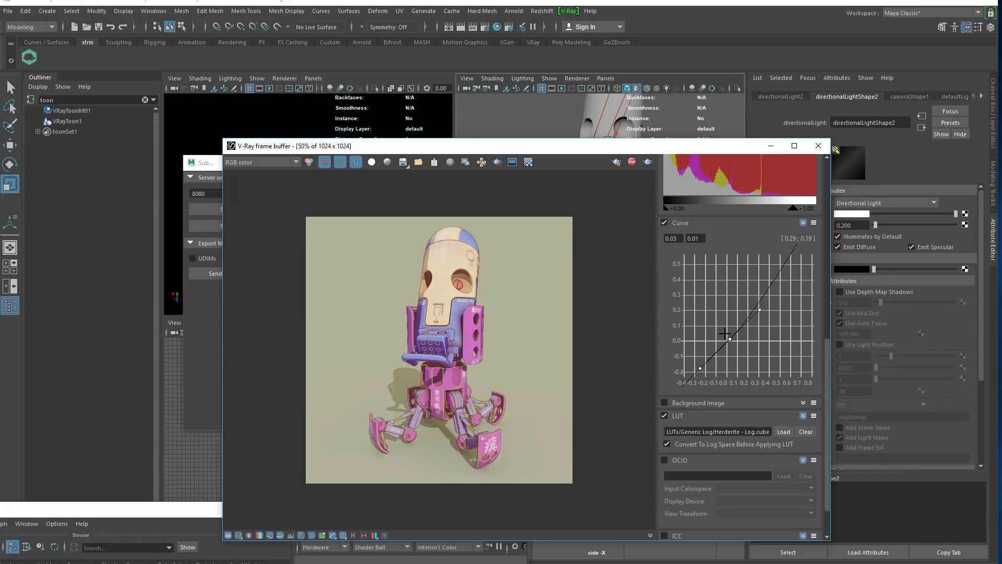
Change the VRayToon1 line color to dark grey and set its line width to 4
{"action": "middle_click", "coordinate": [77, 122]}
{"action": "left_click", "coordinate": [77, 121]}
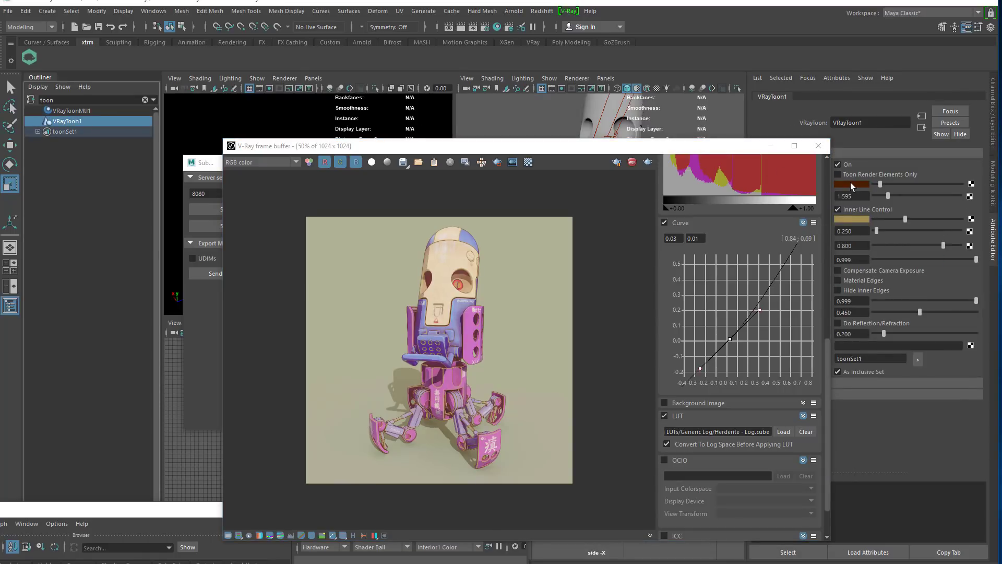
{"action": "left_click", "coordinate": [851, 184]}
{"action": "left_click", "coordinate": [928, 185]}
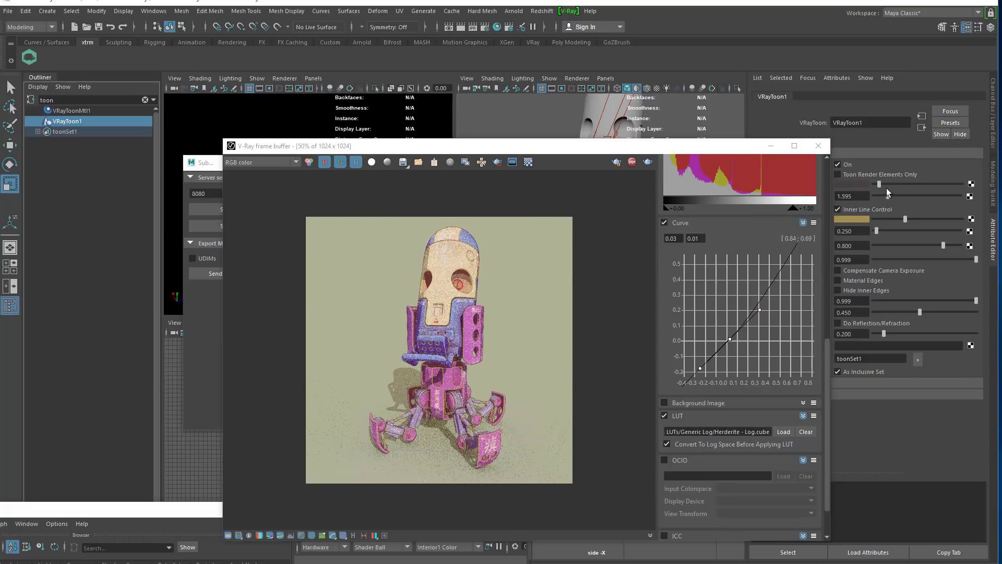
{"action": "left_click", "coordinate": [857, 195]}
{"action": "type", "text": "4"}
{"action": "key", "text": "Return"}
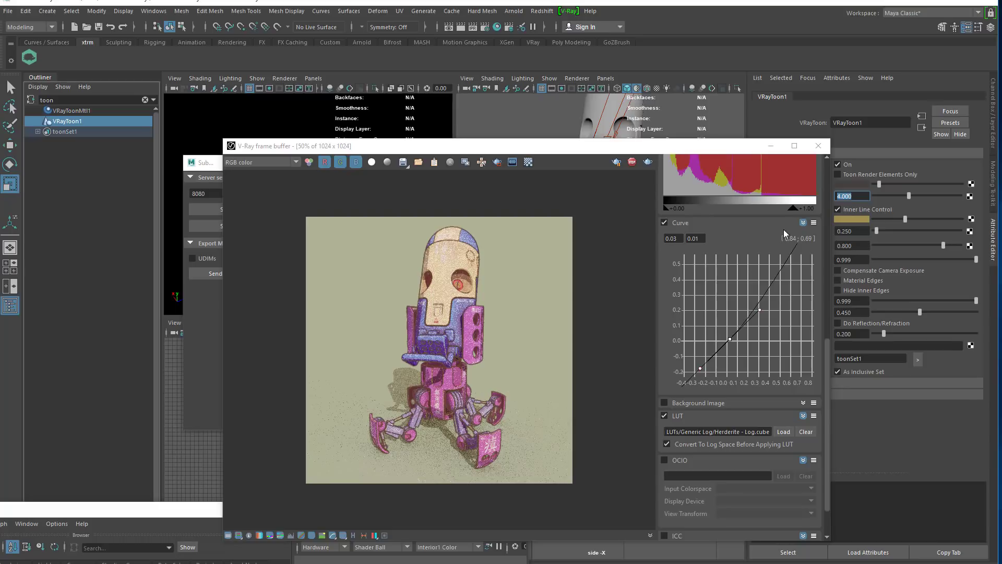
Change the toon's inner line color to dark grey
{"action": "left_click", "coordinate": [860, 219]}
{"action": "left_click", "coordinate": [919, 210]}
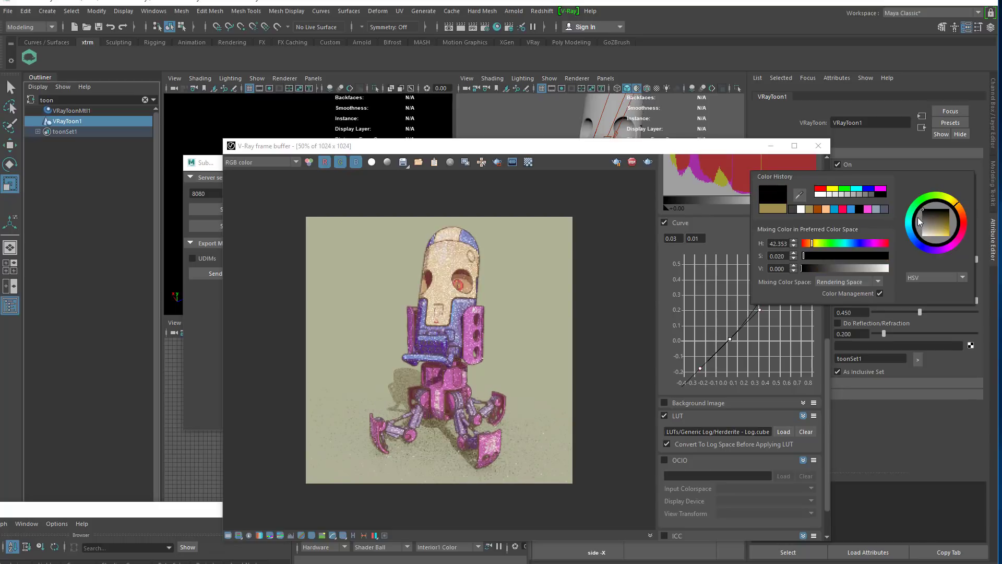
{"action": "left_click", "coordinate": [922, 221]}
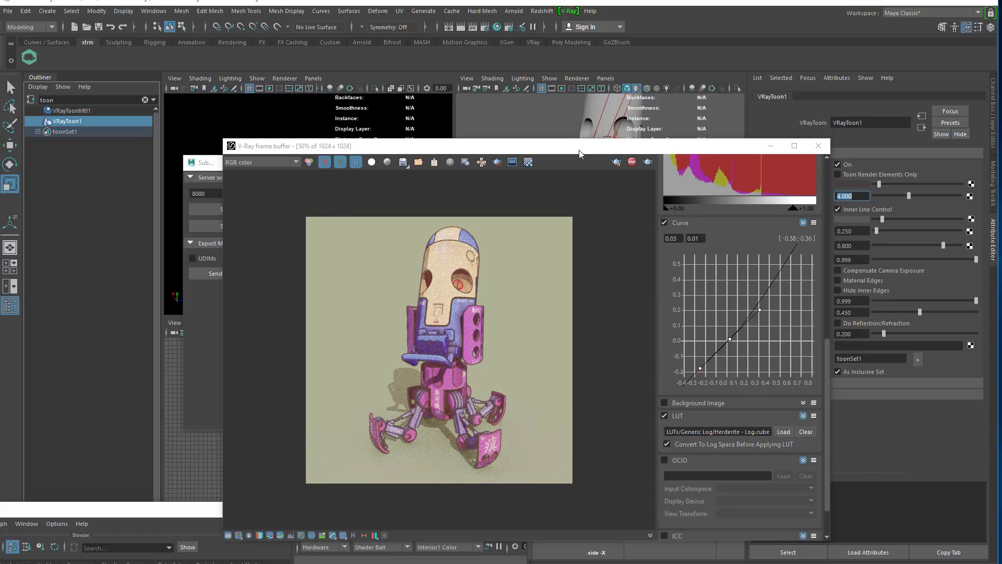
Raise the frame buffer's exposure correction to -0.73
{"action": "left_click_drag", "start_coordinate": [579, 147], "coordinate": [546, 154]}
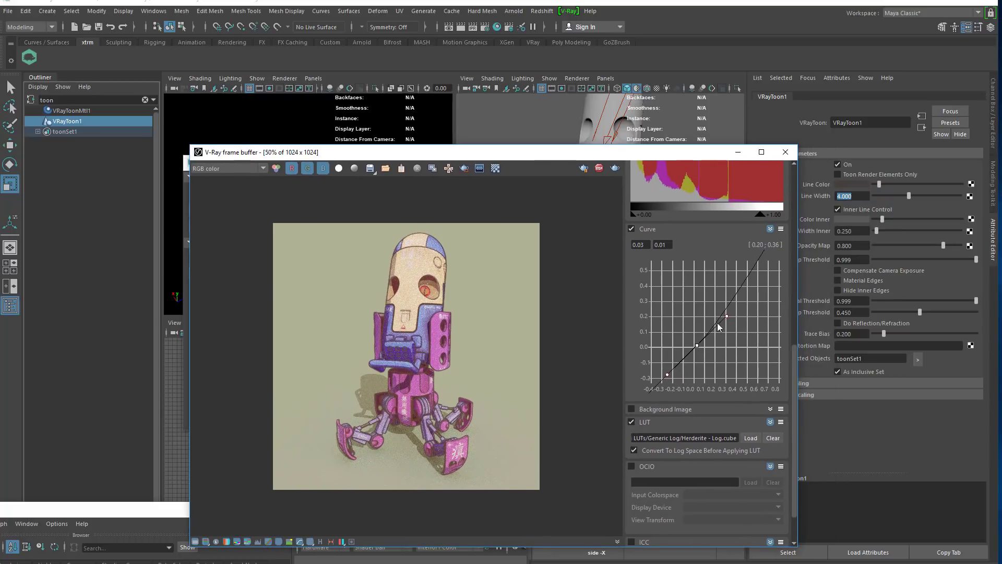
{"action": "scroll", "coordinate": [716, 305], "scroll_direction": "up", "scroll_amount": 5}
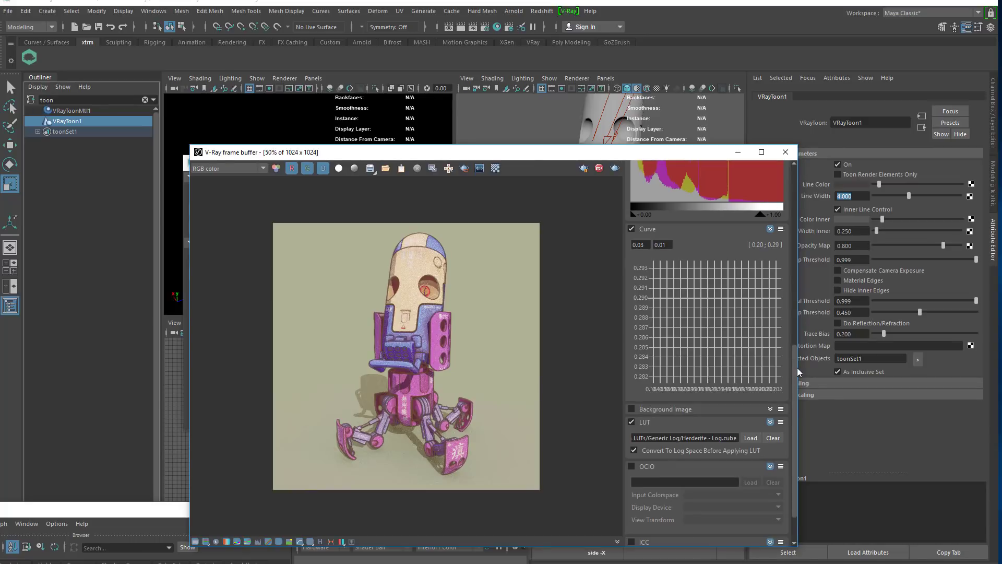
{"action": "left_click_drag", "start_coordinate": [795, 368], "coordinate": [806, 196]}
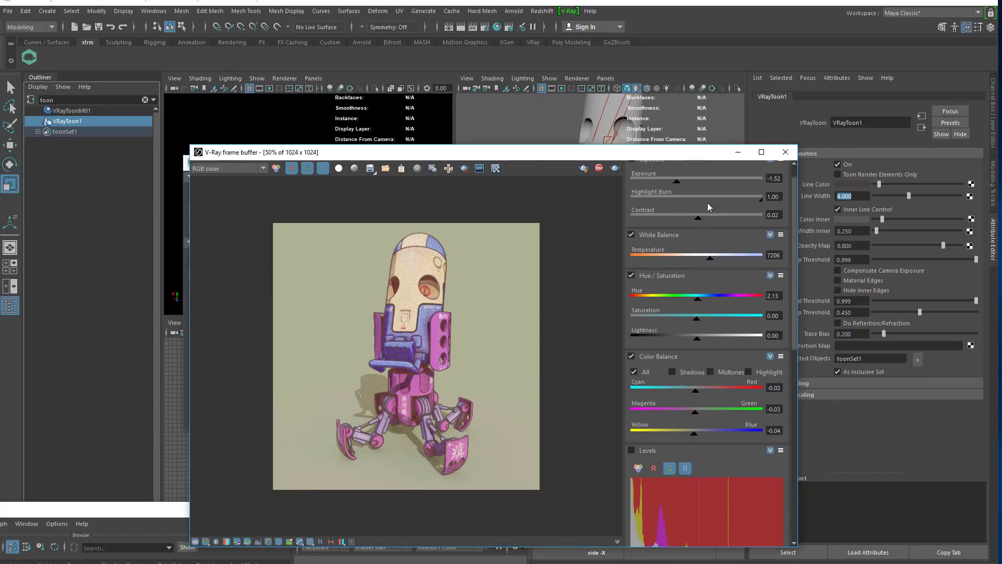
{"action": "left_click_drag", "start_coordinate": [677, 181], "coordinate": [689, 184]}
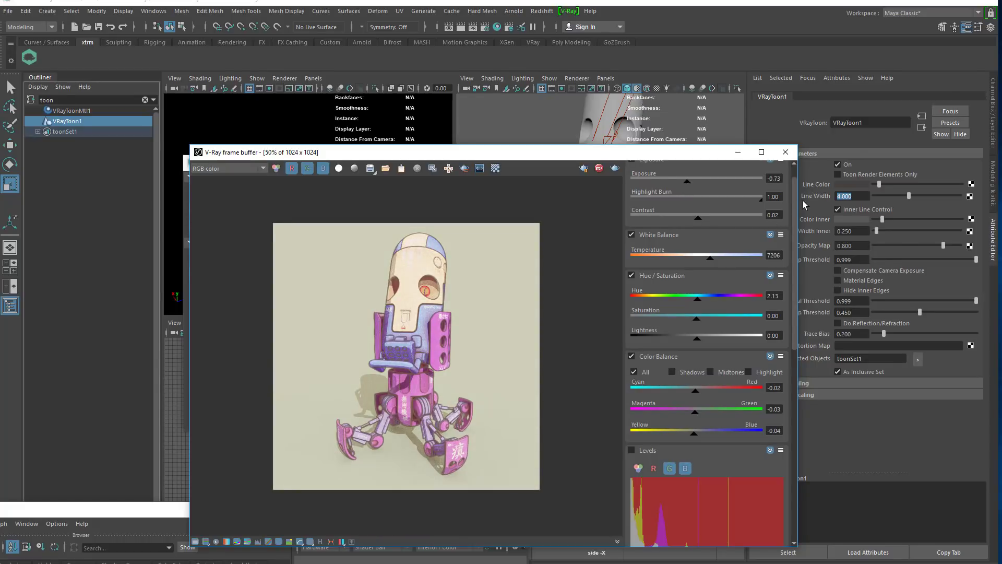
Try the Hackmanite, Hypersthene, Heulandite and Hiddenite Log .cube files in turn as the render's LUT
{"action": "left_click_drag", "start_coordinate": [797, 202], "coordinate": [792, 425]}
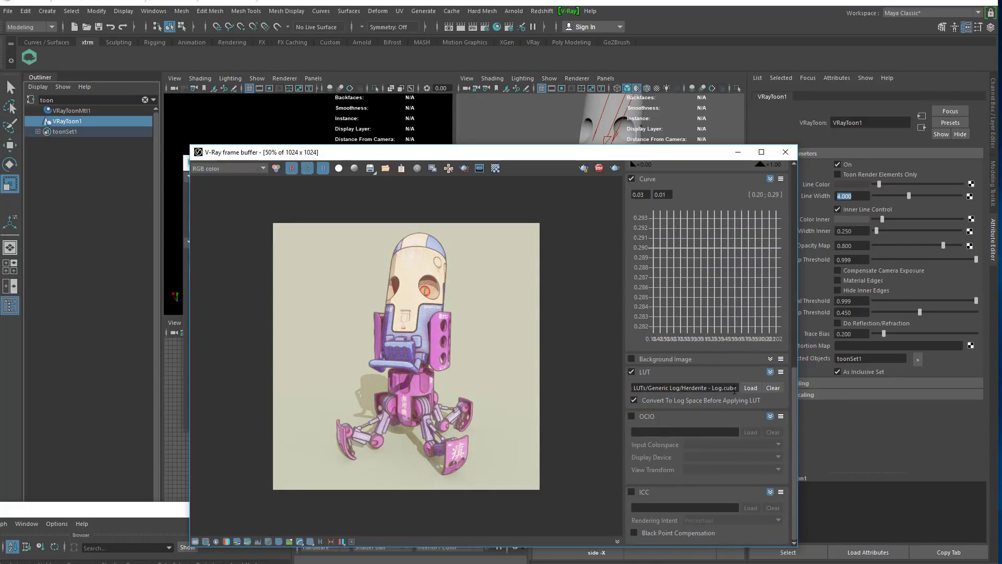
{"action": "left_click", "coordinate": [750, 388]}
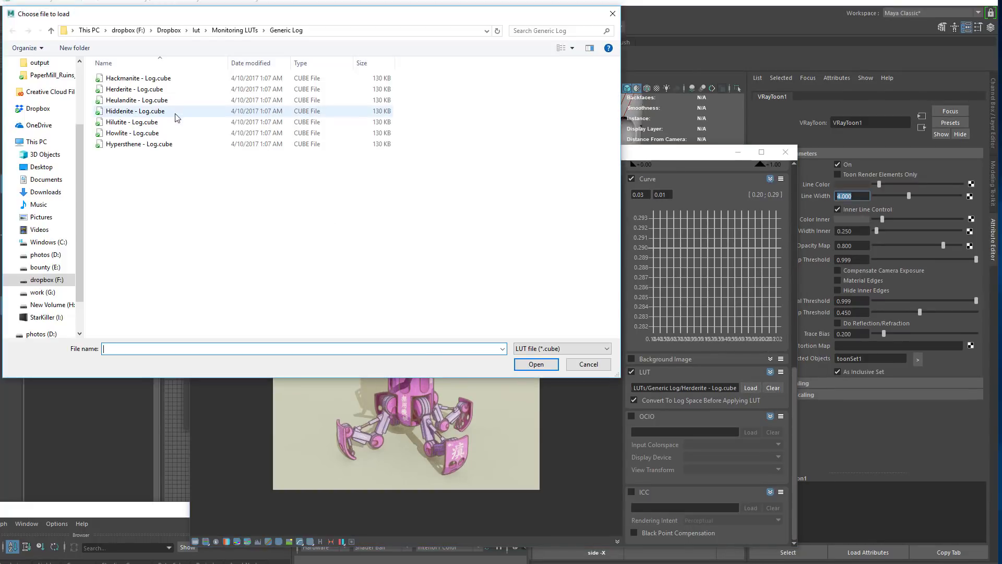
{"action": "double_click", "coordinate": [152, 78]}
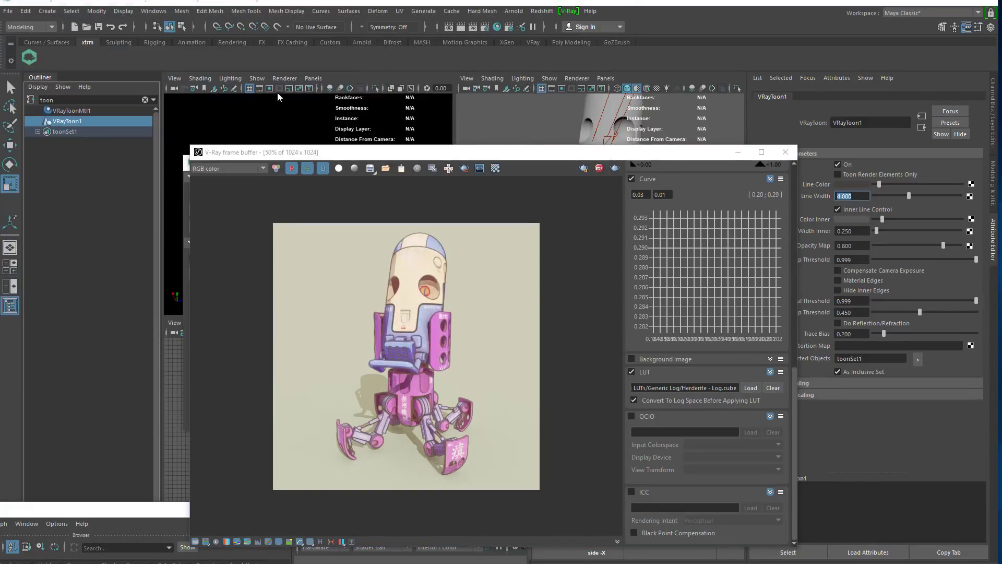
{"action": "left_click", "coordinate": [751, 387]}
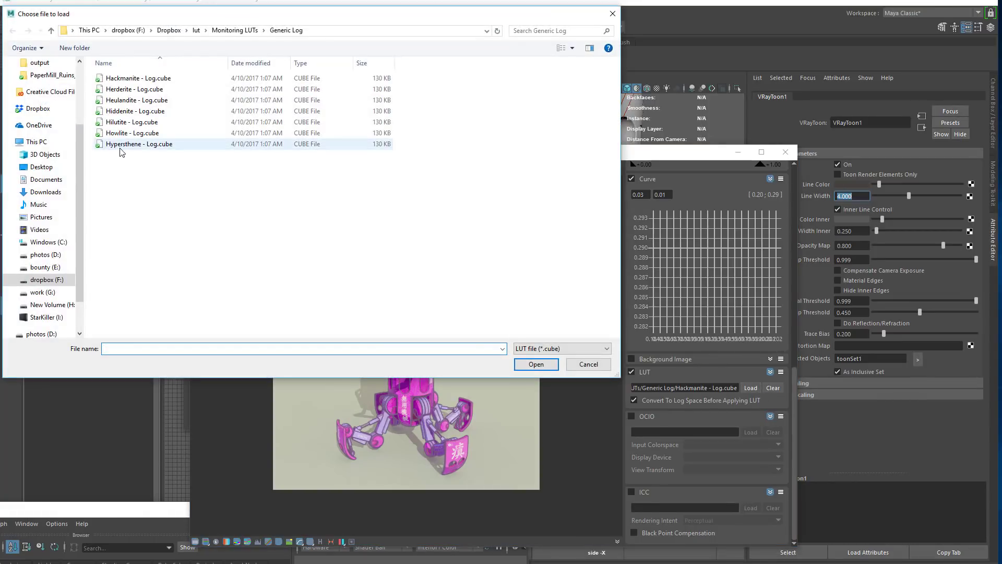
{"action": "double_click", "coordinate": [138, 144]}
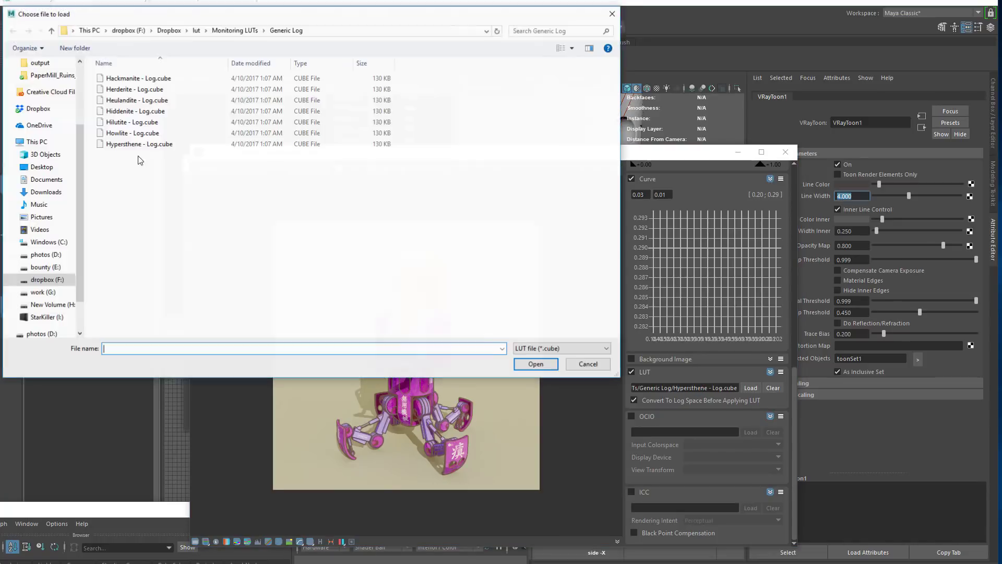
{"action": "left_click", "coordinate": [167, 99]}
{"action": "left_click", "coordinate": [531, 363]}
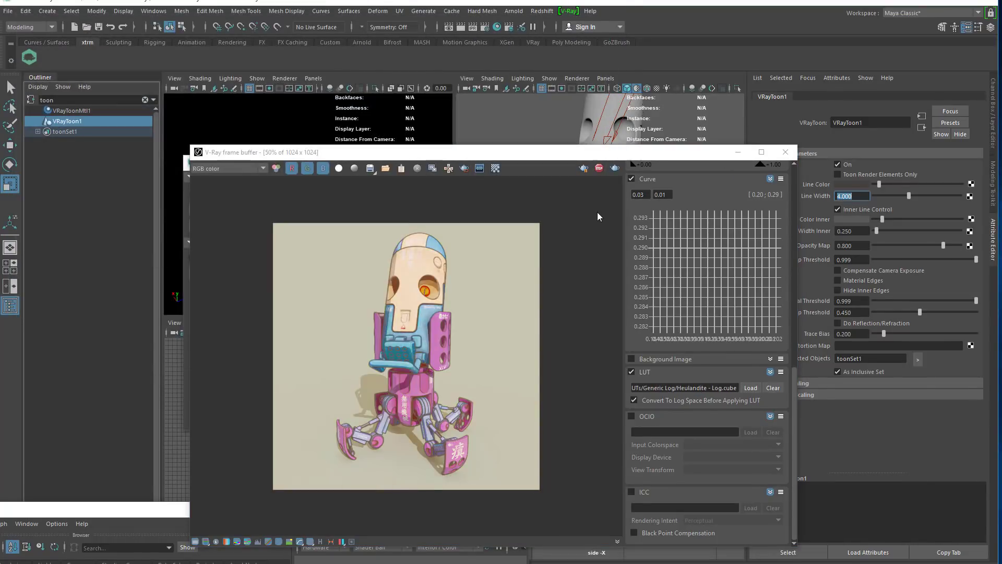
{"action": "left_click", "coordinate": [750, 387]}
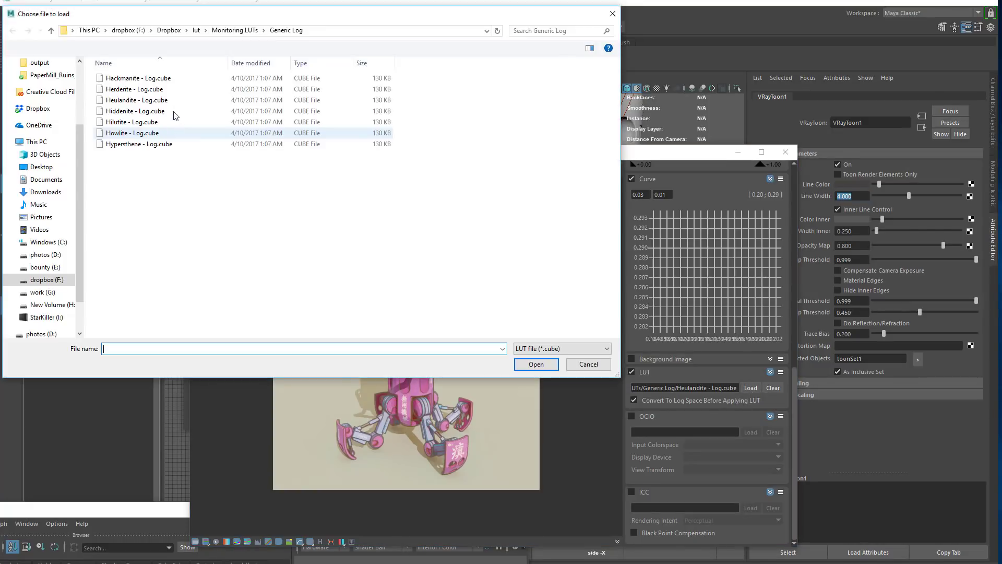
{"action": "double_click", "coordinate": [149, 101]}
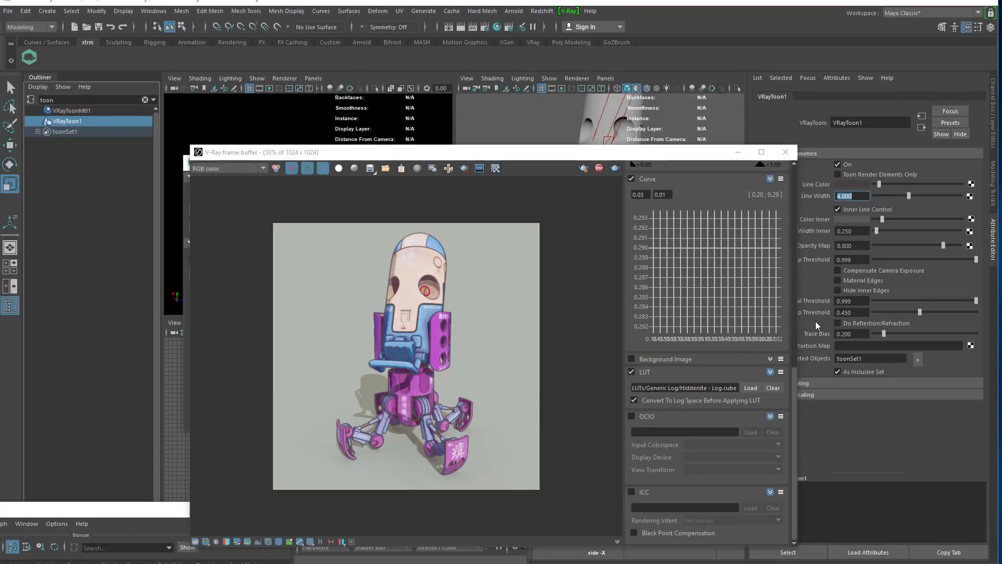
Load Hilutite - Log.cube as the frame buffer's LUT
{"action": "left_click", "coordinate": [751, 387]}
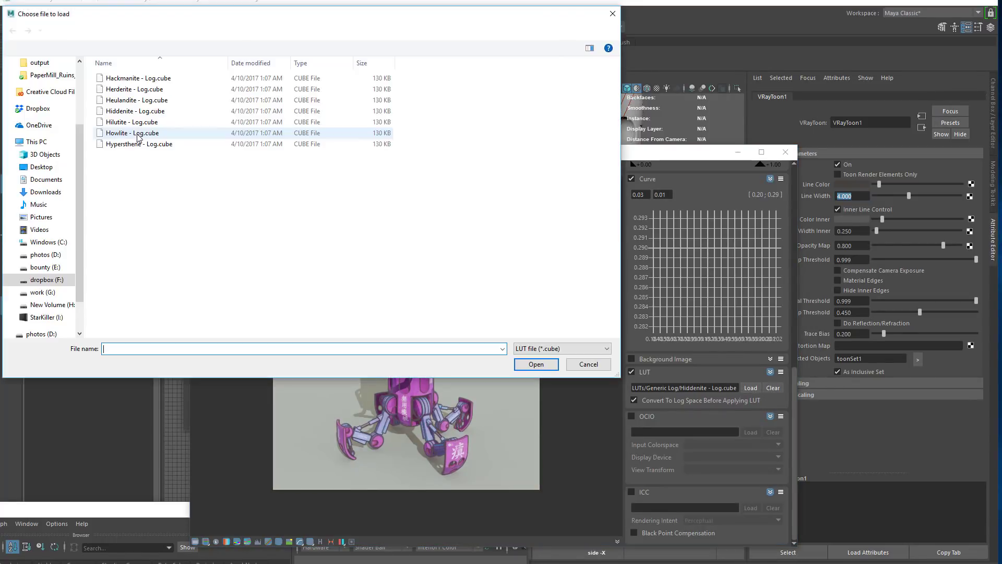
{"action": "double_click", "coordinate": [131, 122]}
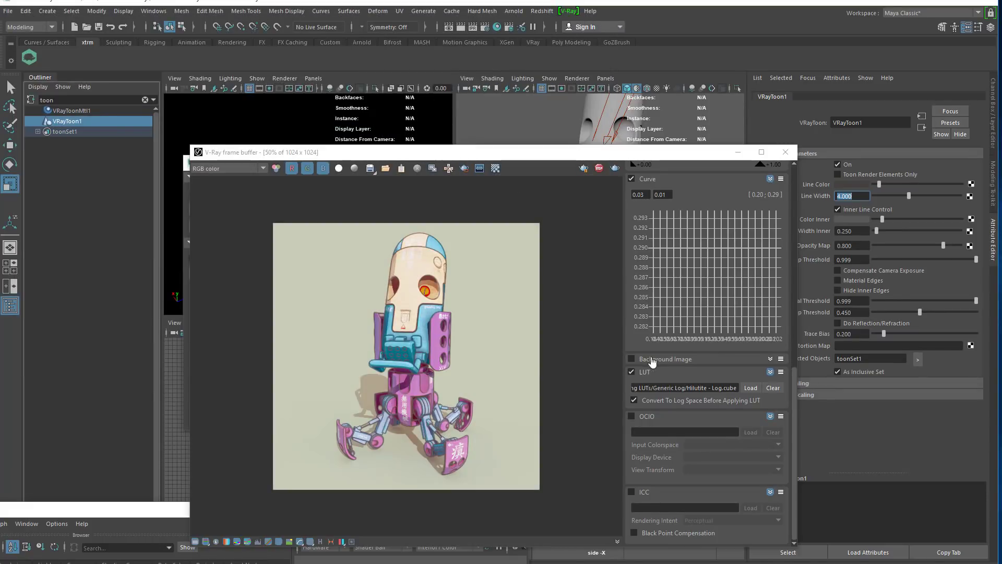
Lower the frame buffer's contrast to -0.21 and its exposure to -0.89
{"action": "left_click_drag", "start_coordinate": [794, 416], "coordinate": [794, 214]}
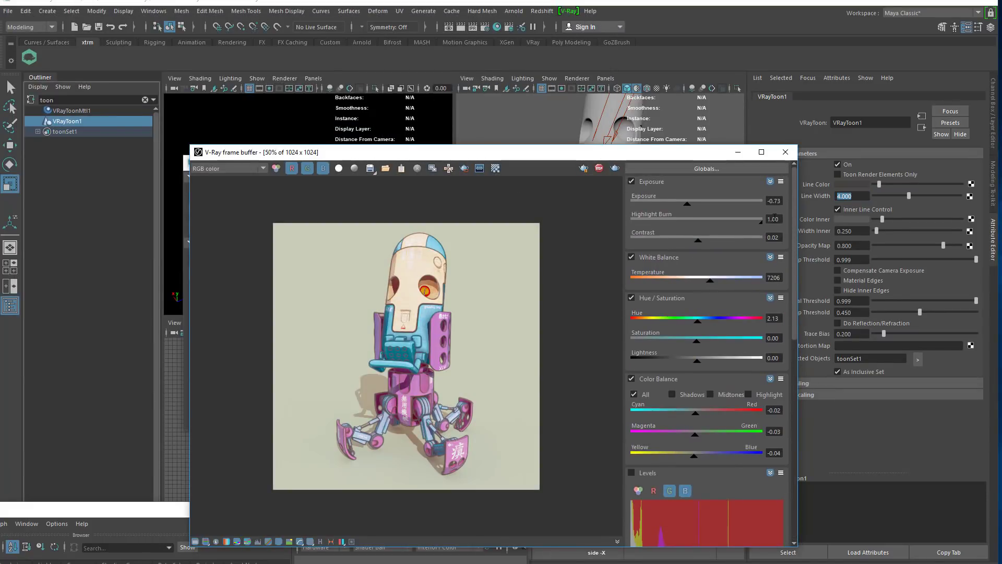
{"action": "left_click_drag", "start_coordinate": [699, 242], "coordinate": [683, 248]}
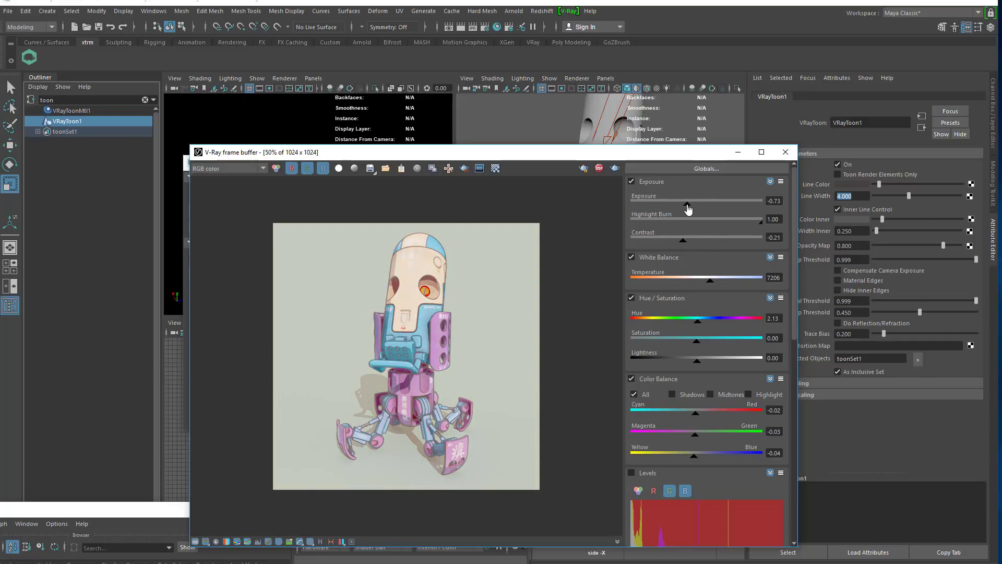
{"action": "left_click_drag", "start_coordinate": [688, 209], "coordinate": [686, 209]}
Select the perspShape camera in the Hypershade and move the windows aside to expose its attributes
{"action": "left_click_drag", "start_coordinate": [158, 505], "coordinate": [527, 196]}
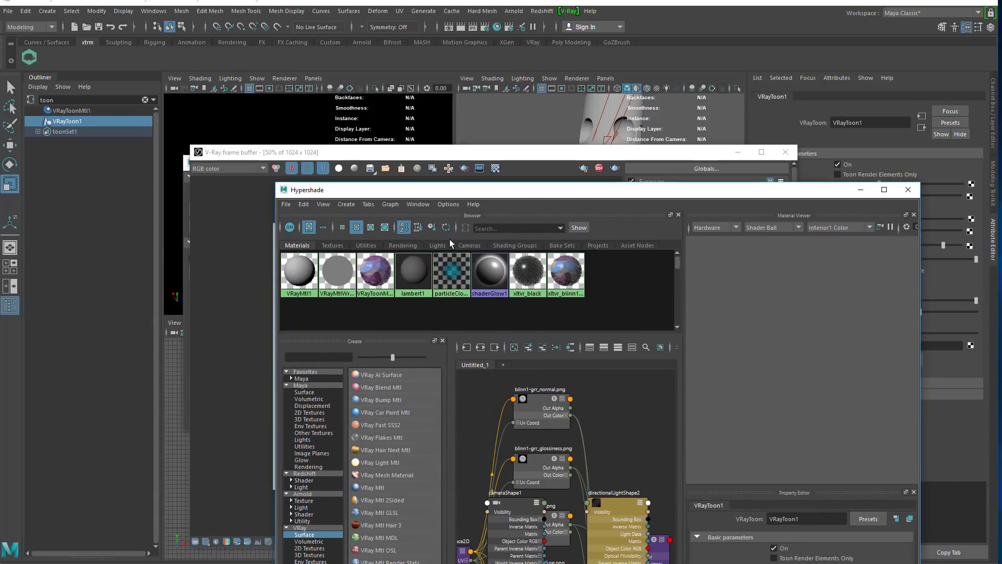
{"action": "left_click", "coordinate": [469, 245]}
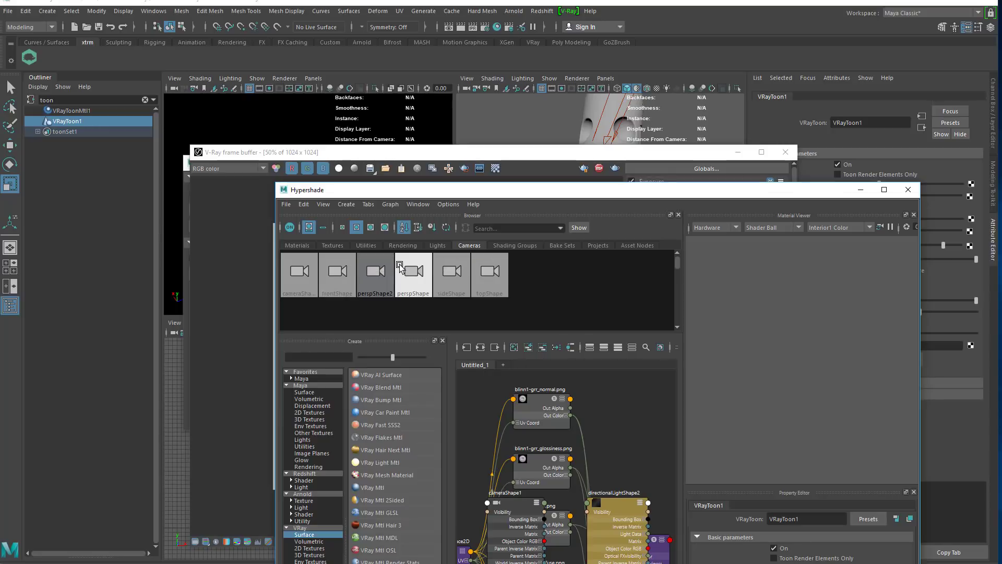
{"action": "left_click", "coordinate": [413, 272]}
{"action": "left_click_drag", "start_coordinate": [468, 196], "coordinate": [181, 456]}
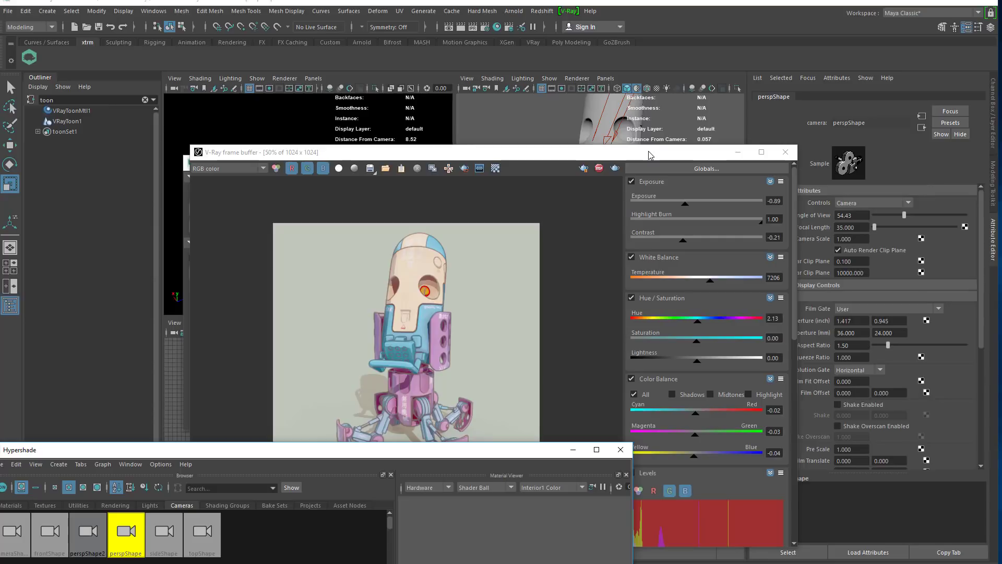
{"action": "left_click_drag", "start_coordinate": [650, 153], "coordinate": [579, 142]}
Treat perspShape as a V-Ray physical camera in its extra V-Ray attributes and set the shutter speed to 30
{"action": "scroll", "coordinate": [887, 373], "scroll_direction": "down", "scroll_amount": 5}
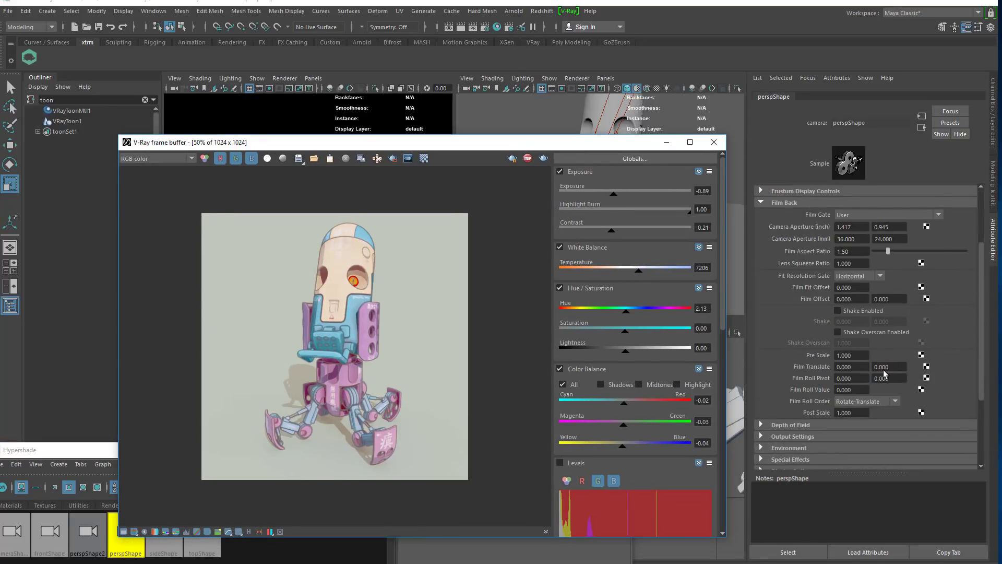
{"action": "scroll", "coordinate": [822, 433], "scroll_direction": "down", "scroll_amount": 5}
{"action": "left_click", "coordinate": [786, 463]}
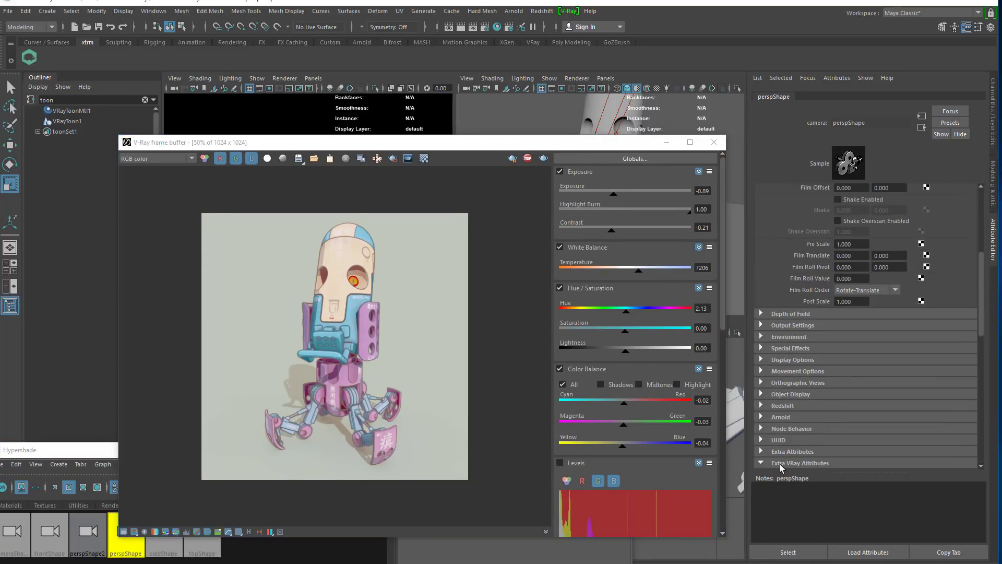
{"action": "scroll", "coordinate": [788, 423], "scroll_direction": "down", "scroll_amount": 5}
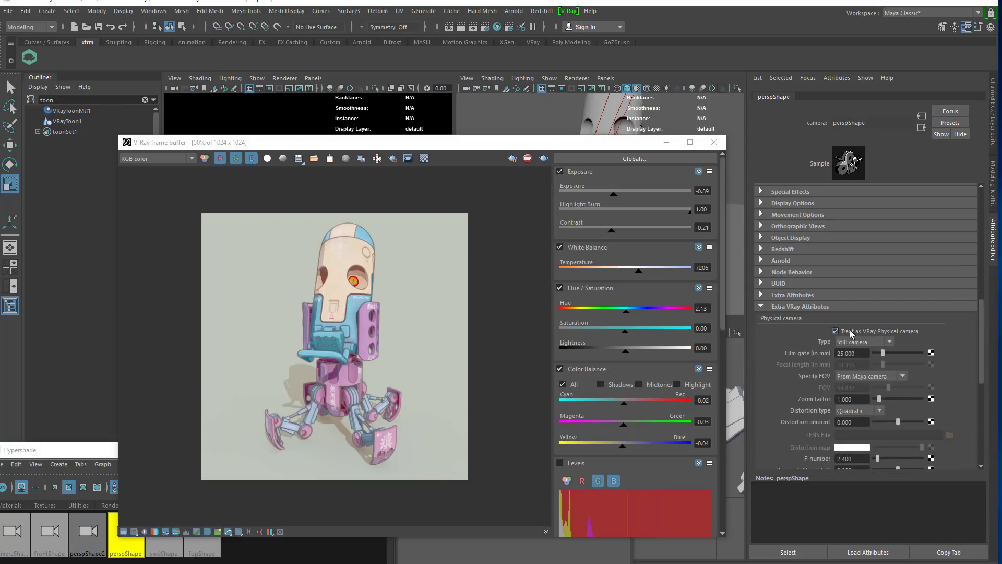
{"action": "scroll", "coordinate": [844, 361], "scroll_direction": "down", "scroll_amount": 7}
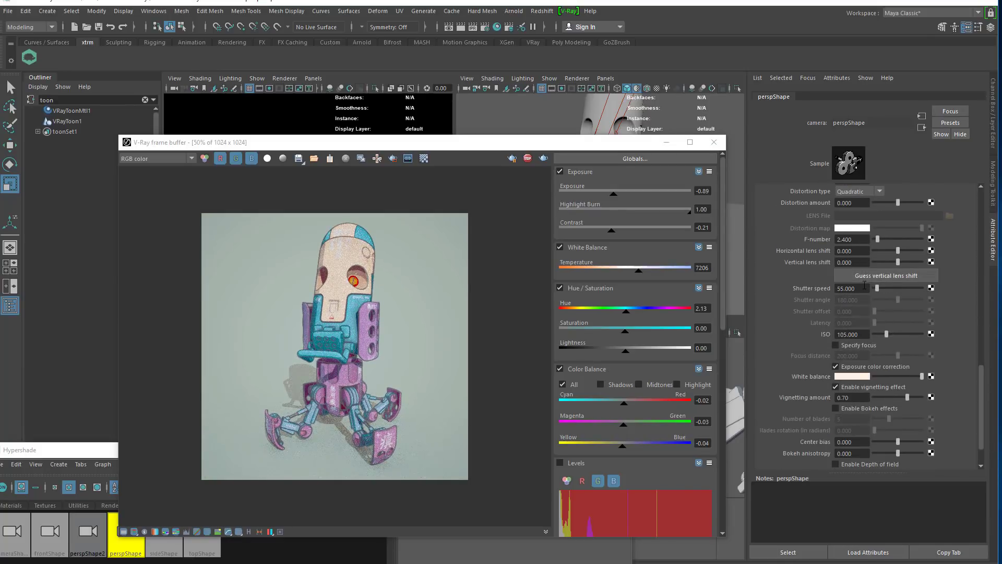
{"action": "left_click", "coordinate": [851, 288]}
{"action": "type", "text": "30"}
{"action": "key", "text": "Return"}
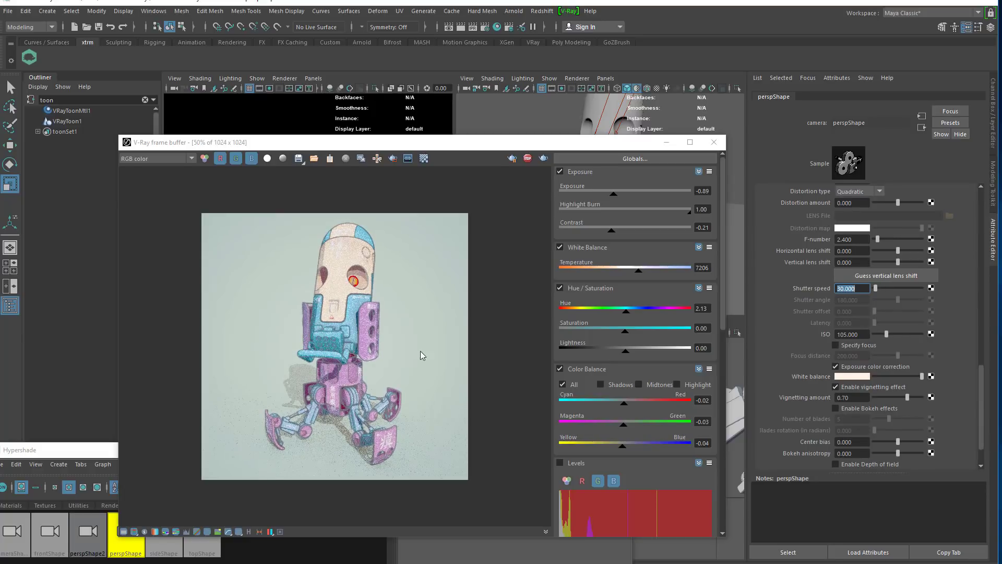
Set the camera's vignetting amount to 1.00, and switch the vignetting effect off and back on to compare
{"action": "left_click", "coordinate": [848, 397]}
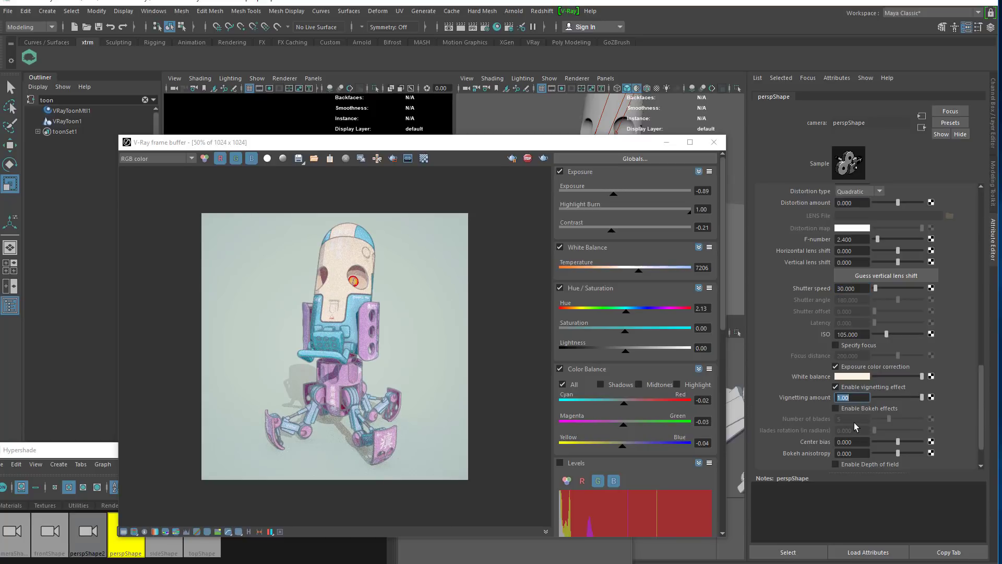
{"action": "left_click", "coordinate": [835, 385]}
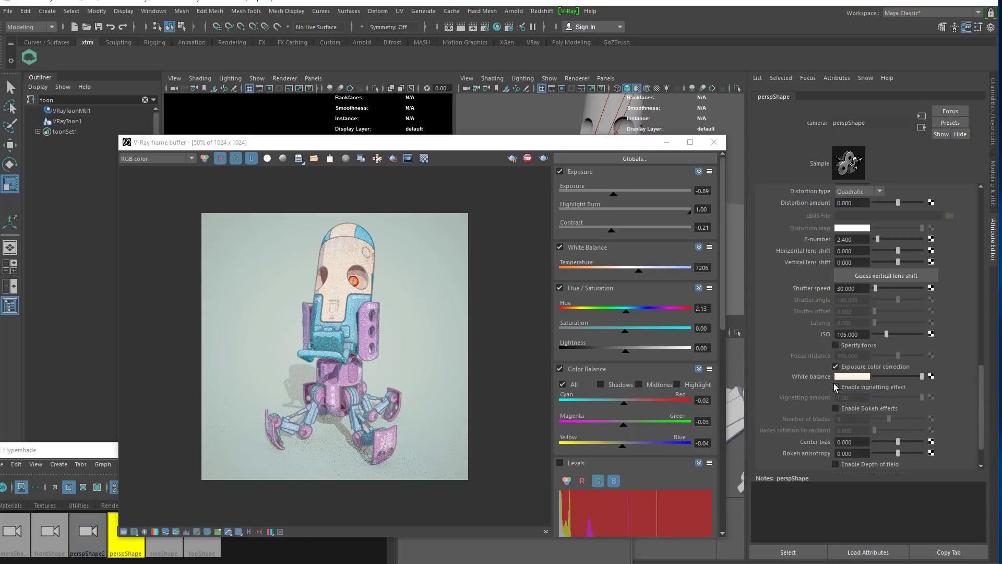
{"action": "left_click", "coordinate": [835, 387]}
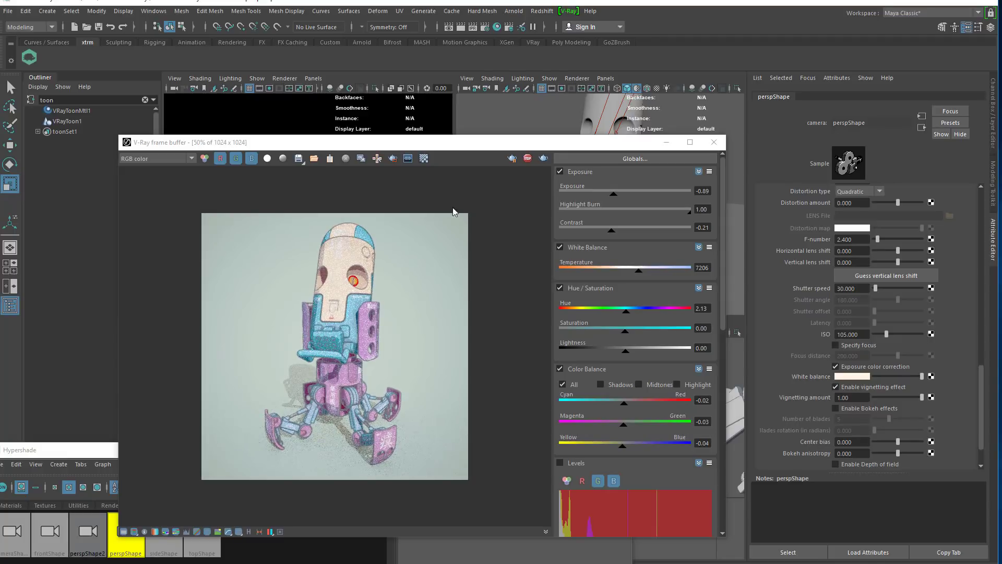
Set the camera's white balance to a pale blue with a hue of about 206, saturation 0.157 and value 1.000
{"action": "left_click", "coordinate": [842, 367]}
{"action": "left_click", "coordinate": [841, 367]}
{"action": "left_click", "coordinate": [856, 376]}
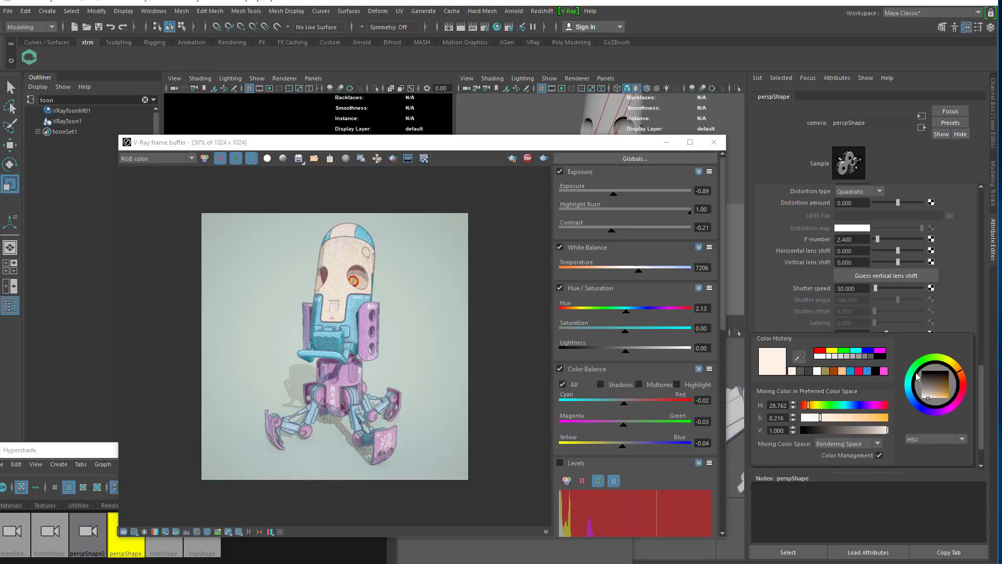
{"action": "left_click", "coordinate": [911, 401]}
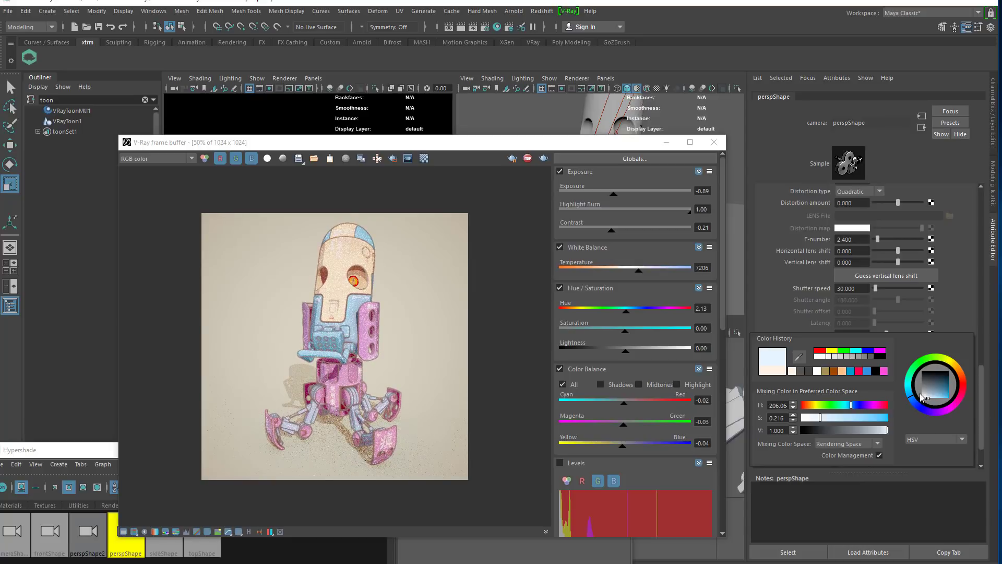
{"action": "left_click", "coordinate": [925, 389]}
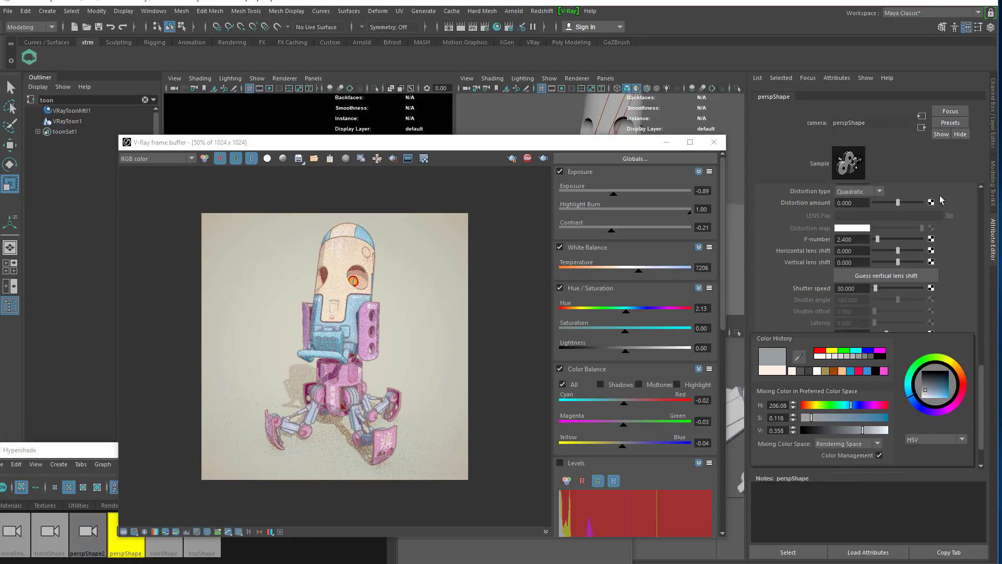
{"action": "left_click_drag", "start_coordinate": [891, 373], "coordinate": [943, 375]}
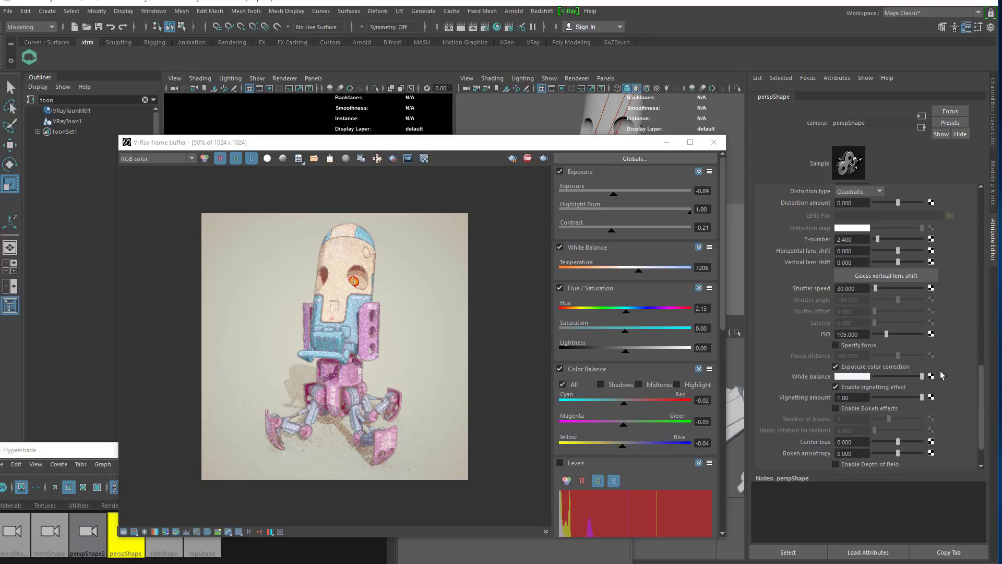
{"action": "left_click", "coordinate": [865, 378]}
{"action": "mouse_move", "coordinate": [1001, 406]}
{"action": "left_mouse_down"}
{"action": "mouse_move", "coordinate": [1001, 421]}
{"action": "mouse_move", "coordinate": [1001, 410]}
{"action": "left_mouse_up"}
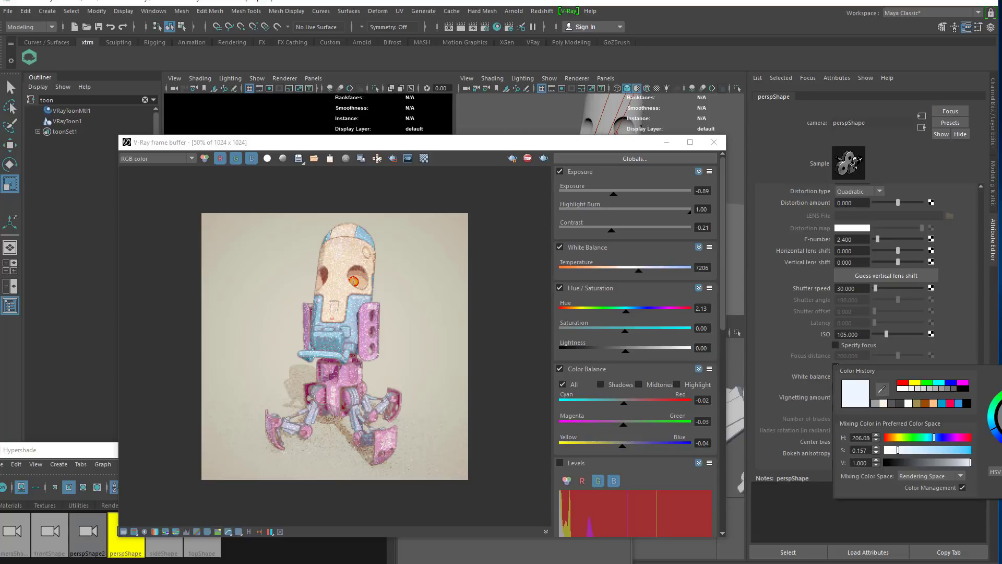
{"action": "scroll", "coordinate": [878, 389], "scroll_direction": "down", "scroll_amount": 2}
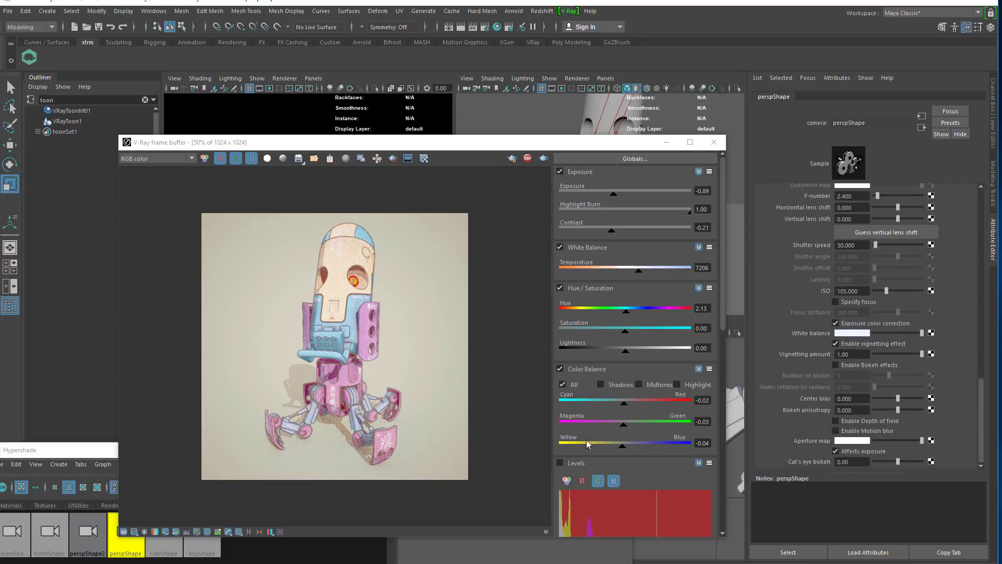
Start a production render of the robot and check the CPU load per logical processor in Task Manager
{"action": "left_click_drag", "start_coordinate": [546, 139], "coordinate": [590, 132]}
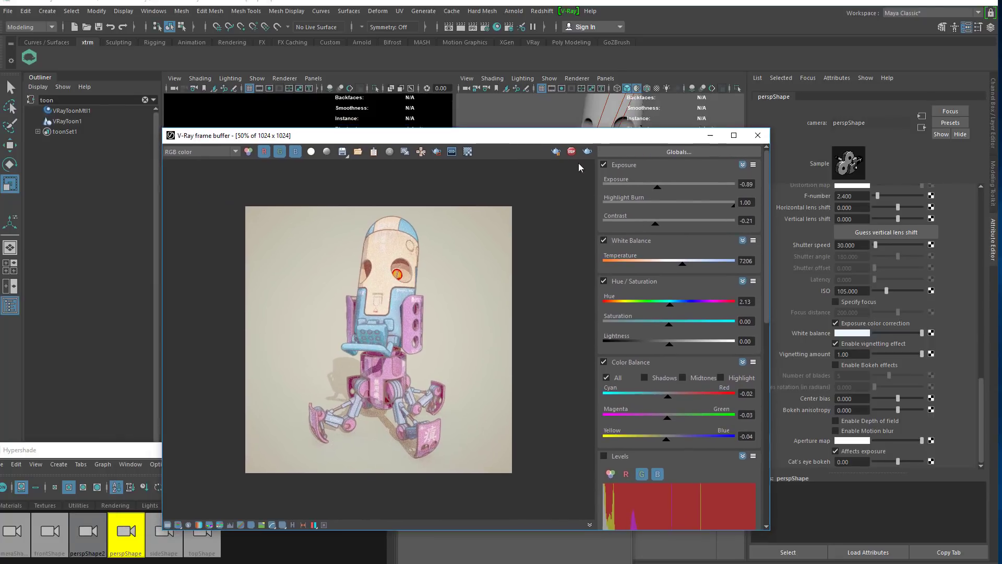
{"action": "left_click", "coordinate": [588, 151]}
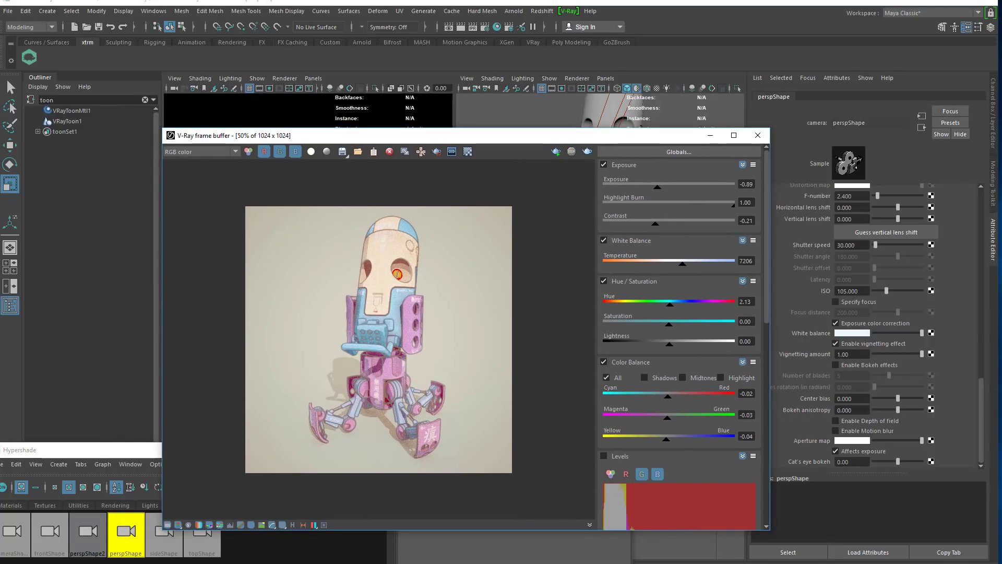
{"action": "right_click", "coordinate": [564, 563]}
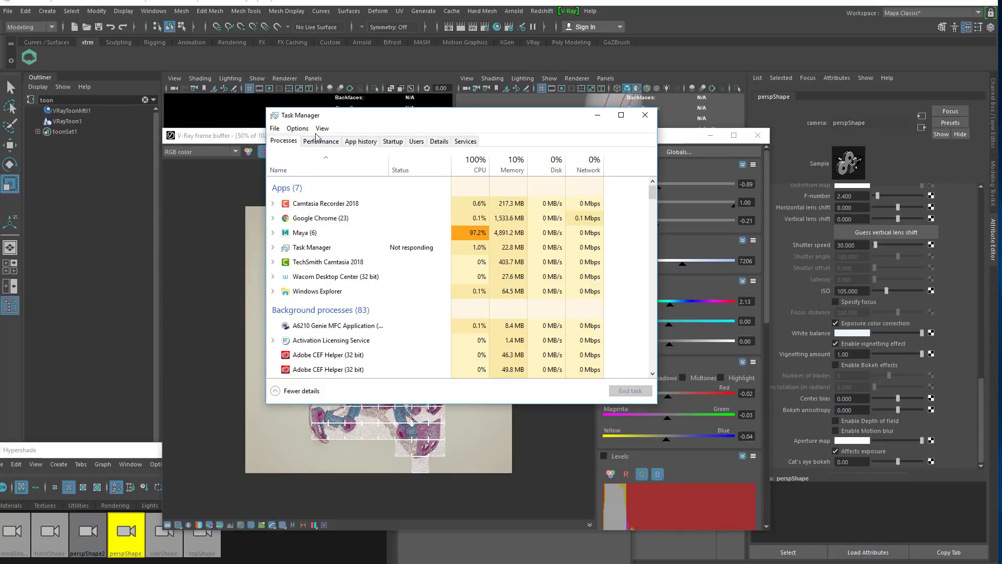
{"action": "left_click", "coordinate": [320, 141]}
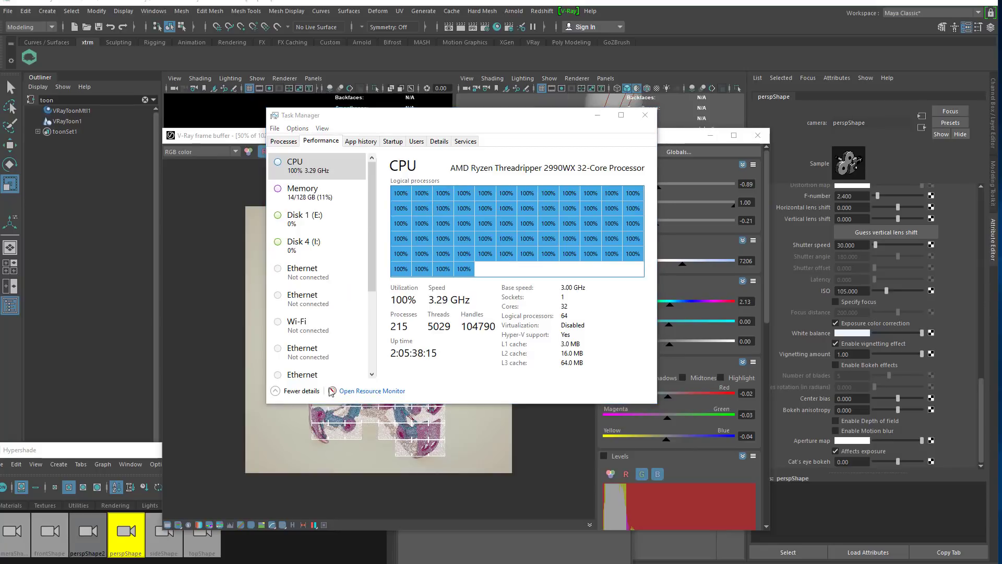
{"action": "left_click", "coordinate": [470, 408]}
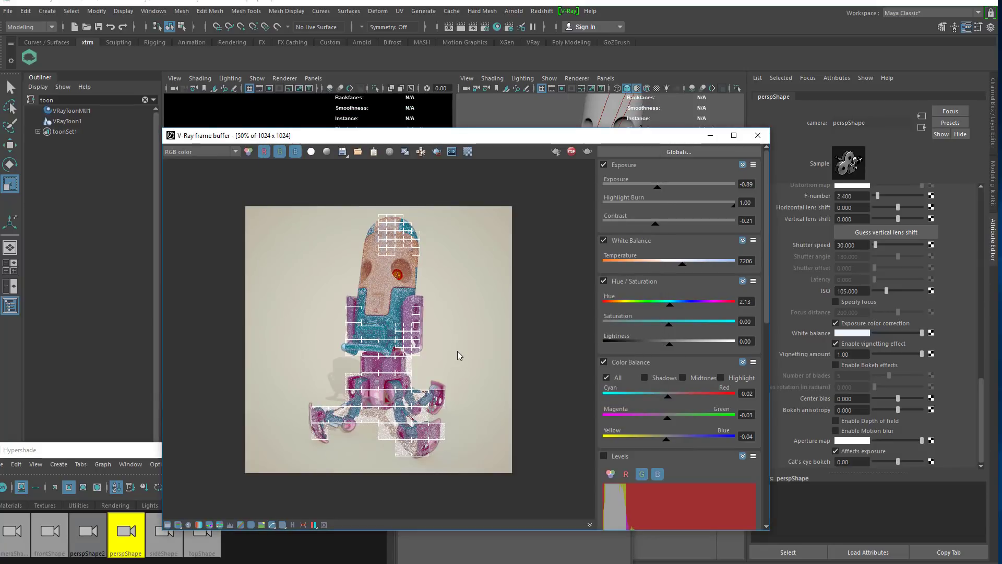
Stamp the V-Ray version and render time onto the robot render and inspect the image at 100%
{"action": "scroll", "coordinate": [454, 356], "scroll_direction": "up", "scroll_amount": 1}
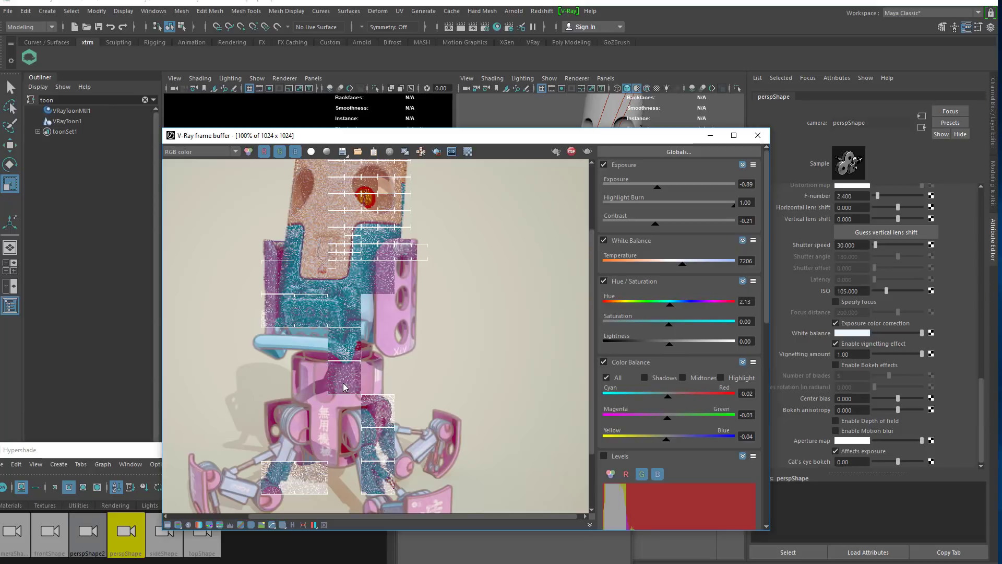
{"action": "scroll", "coordinate": [345, 386], "scroll_direction": "down", "scroll_amount": 1}
{"action": "scroll", "coordinate": [354, 384], "scroll_direction": "up", "scroll_amount": 1}
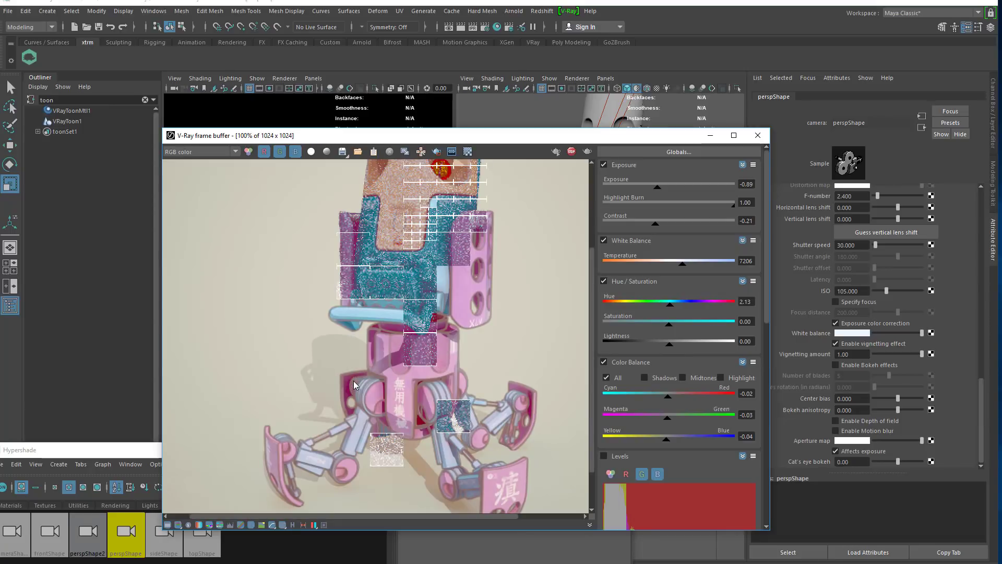
{"action": "scroll", "coordinate": [385, 381], "scroll_direction": "down", "scroll_amount": 1}
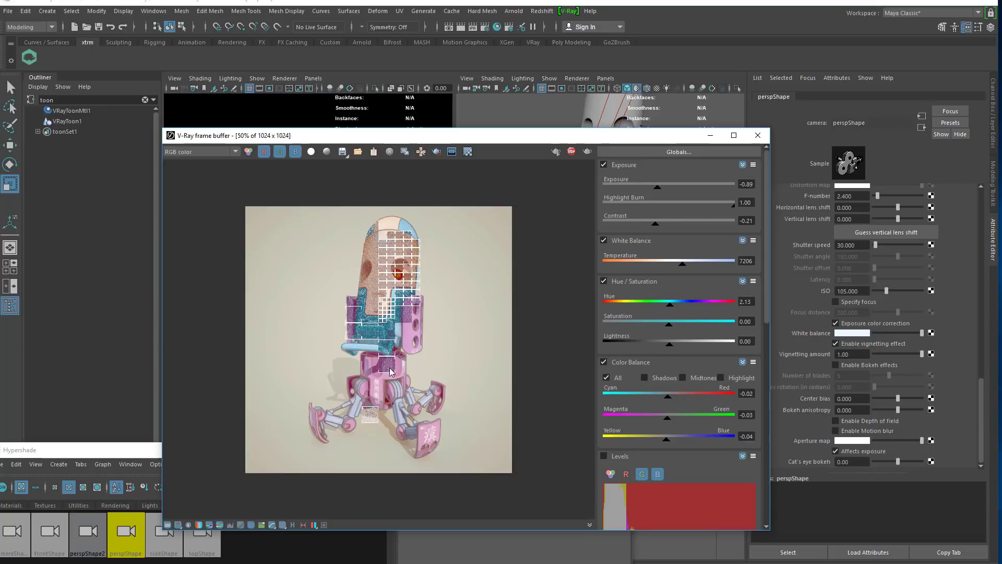
{"action": "scroll", "coordinate": [384, 381], "scroll_direction": "up", "scroll_amount": 1}
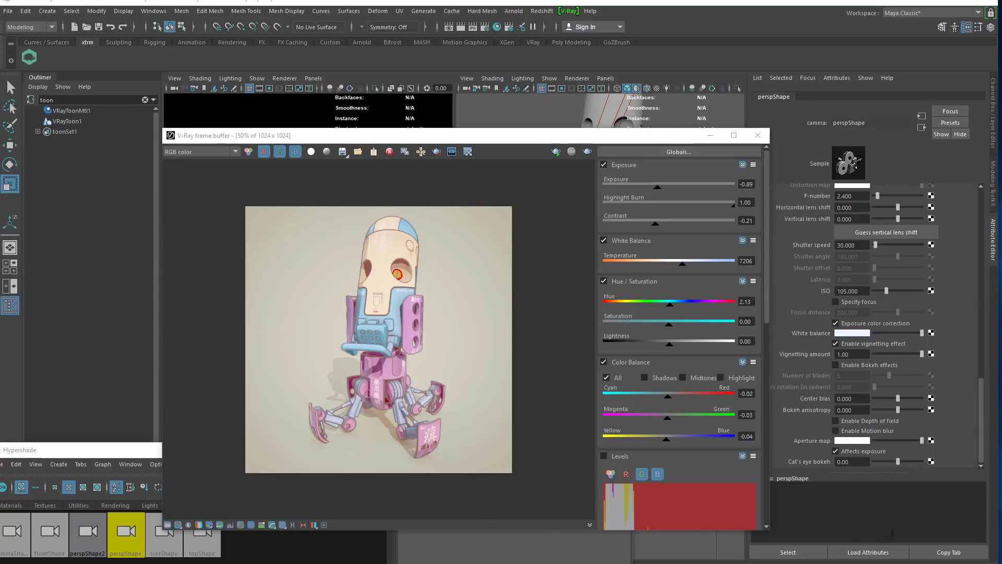
{"action": "left_click", "coordinate": [590, 525]}
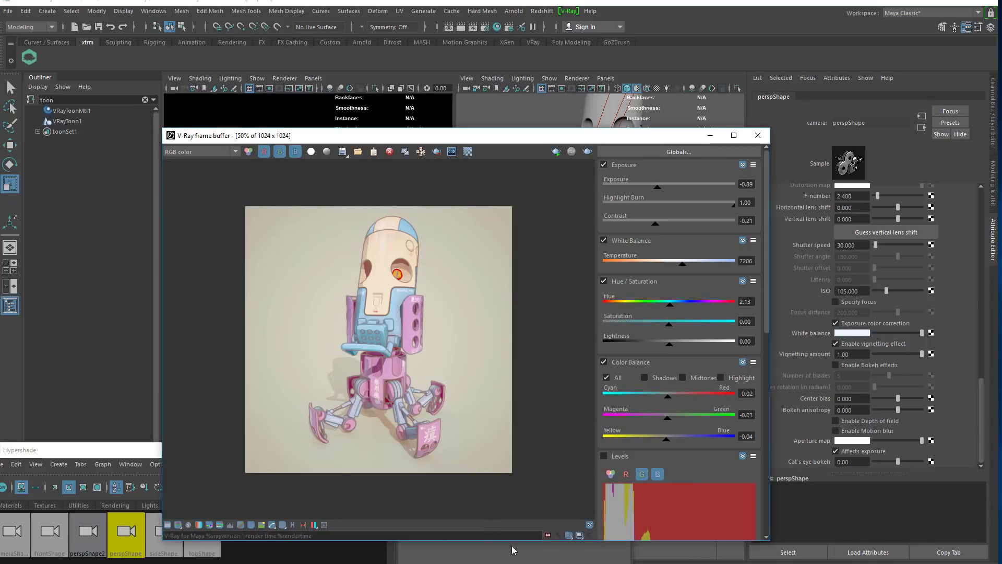
{"action": "left_click", "coordinate": [548, 534]}
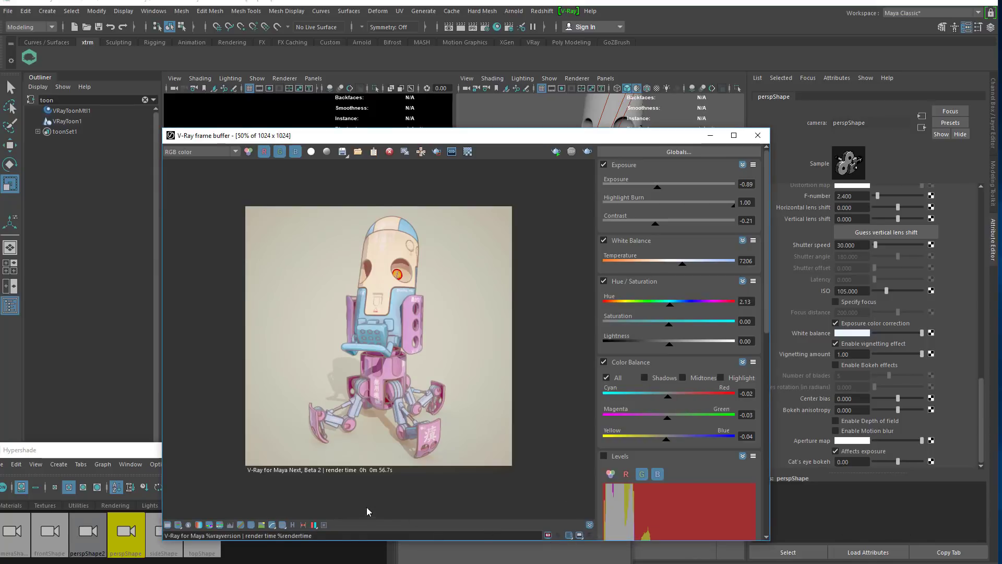
{"action": "double_click", "coordinate": [406, 338]}
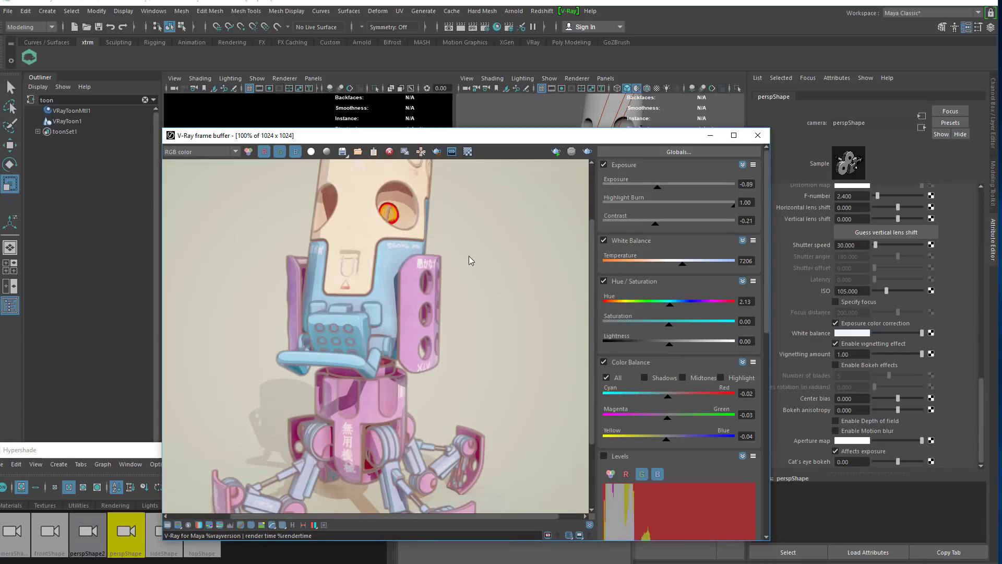
{"action": "scroll", "coordinate": [360, 319], "scroll_direction": "down", "scroll_amount": 1}
{"action": "scroll", "coordinate": [360, 319], "scroll_direction": "up", "scroll_amount": 1}
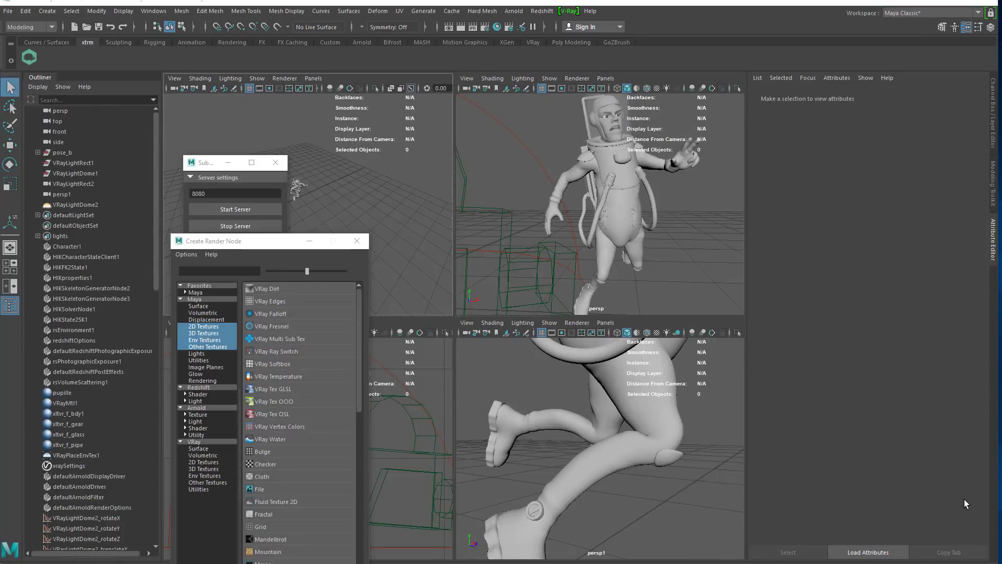
Hide everything except the astronaut's suit body and VRayLightDome2, and start an interactive render in an enlarged frame buffer
{"action": "left_click", "coordinate": [627, 205]}
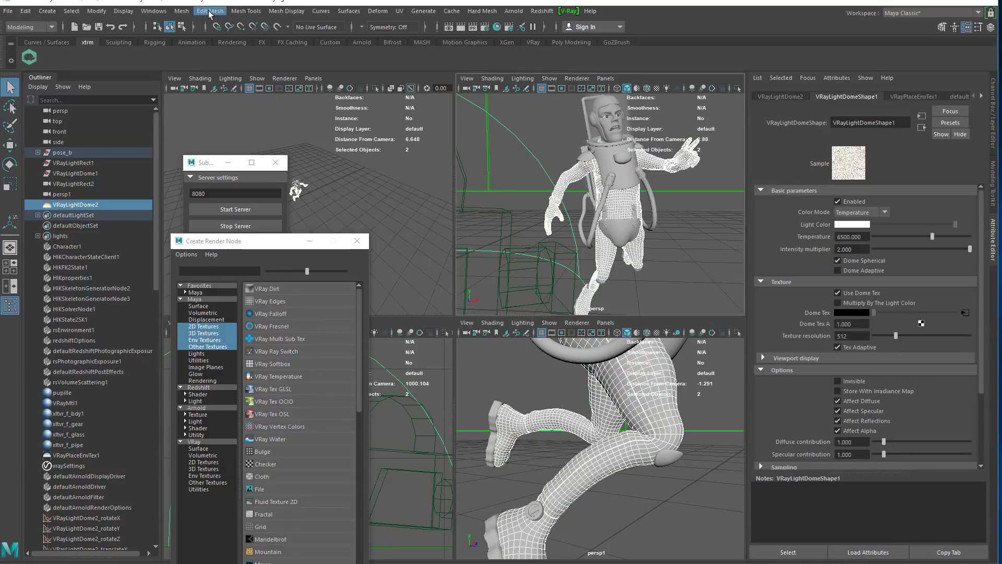
{"action": "left_click", "coordinate": [123, 11]}
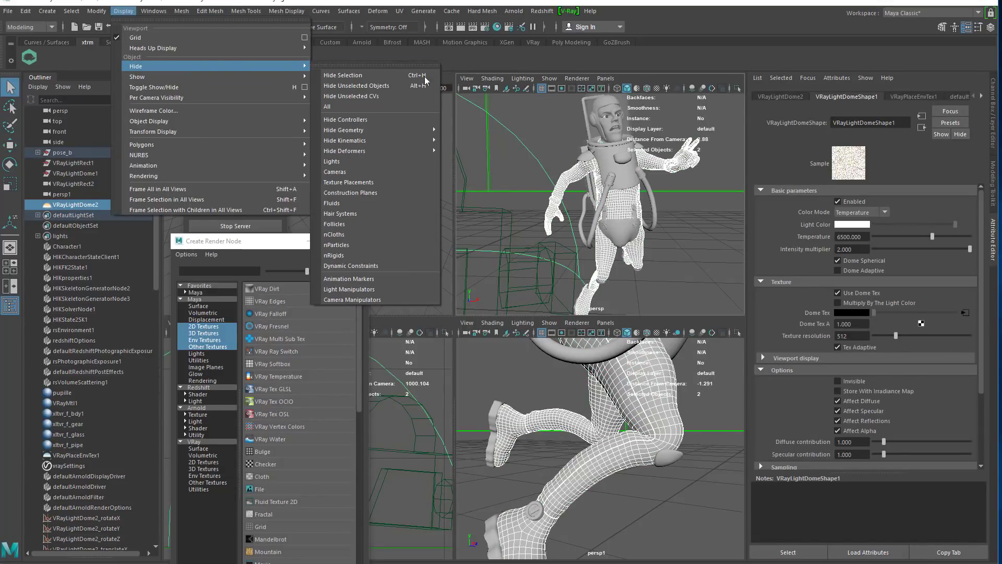
{"action": "left_click", "coordinate": [377, 86]}
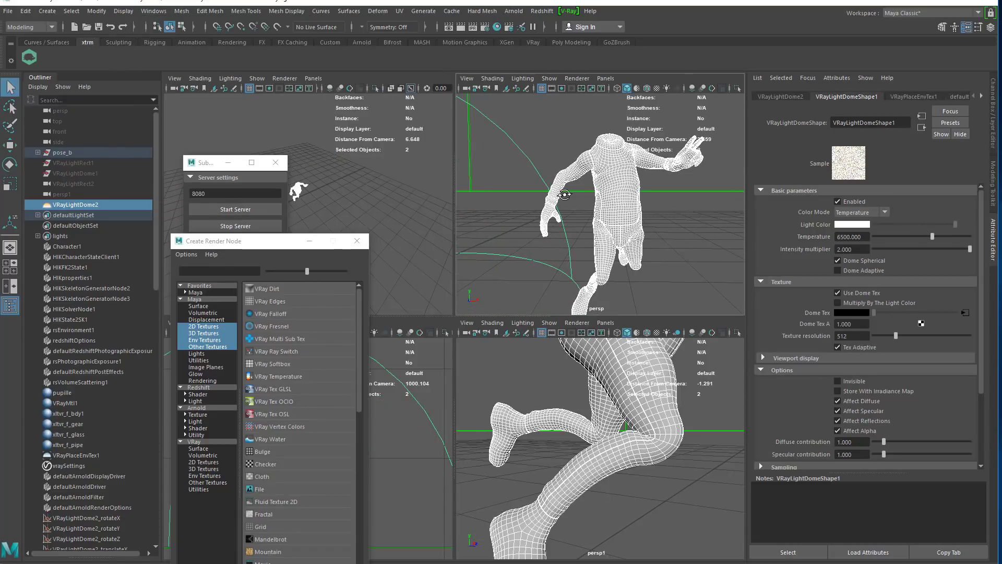
{"action": "left_click", "coordinate": [474, 27]}
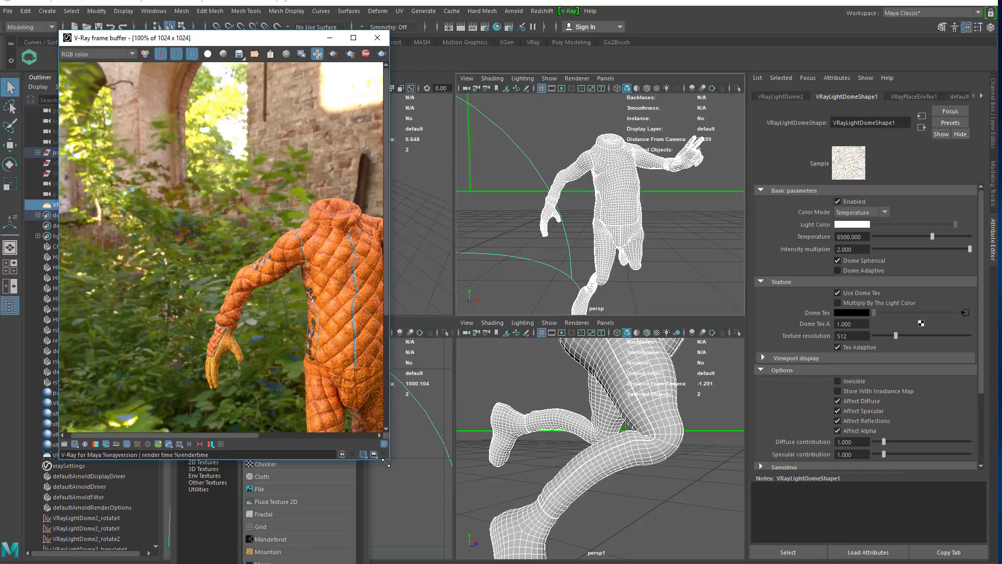
{"action": "left_click_drag", "start_coordinate": [386, 456], "coordinate": [520, 561]}
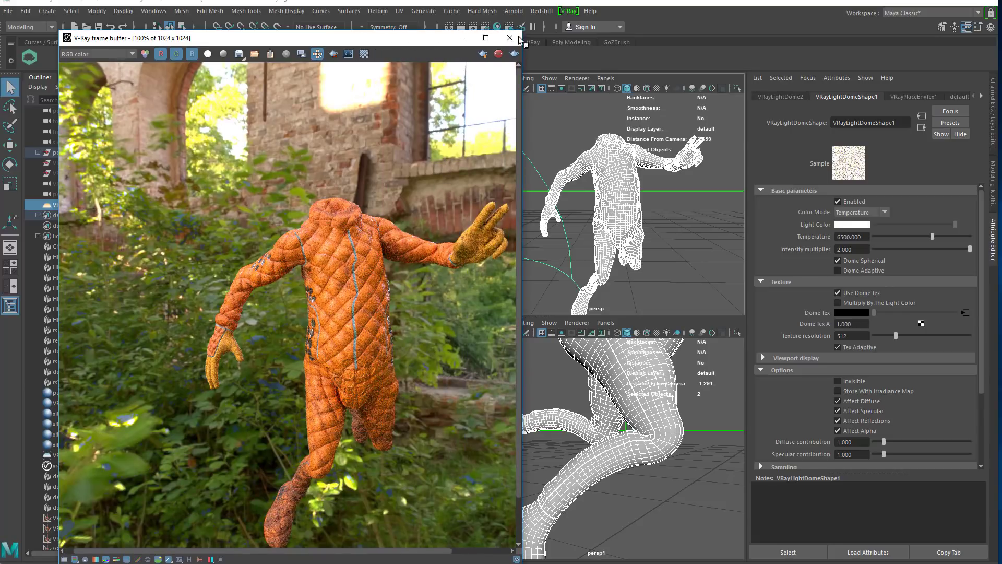
Show the astronaut's hidden helmet, head and gear in the scene again
{"action": "left_click", "coordinate": [123, 11]}
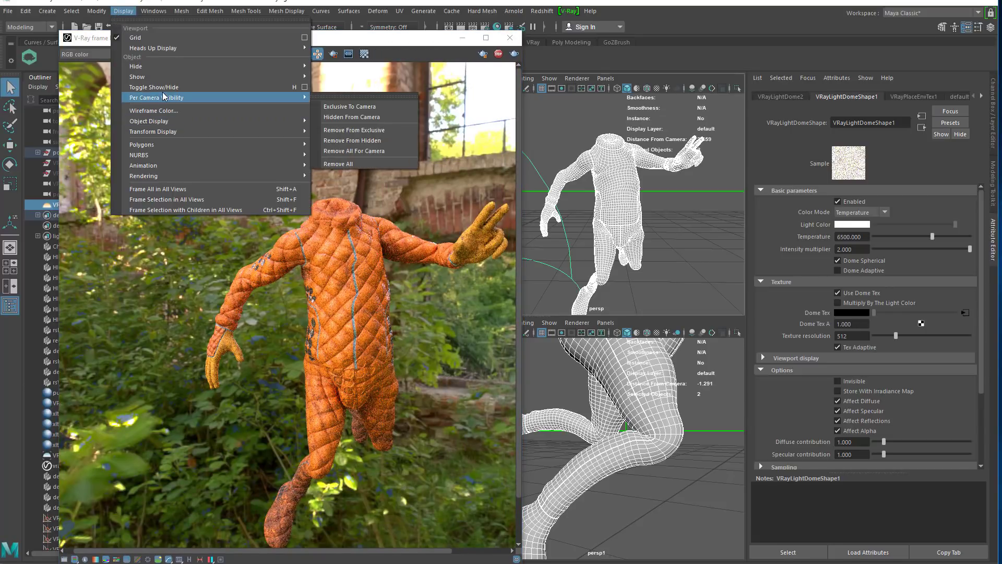
{"action": "mouse_move", "coordinate": [176, 78]}
{"action": "left_click", "coordinate": [399, 127]}
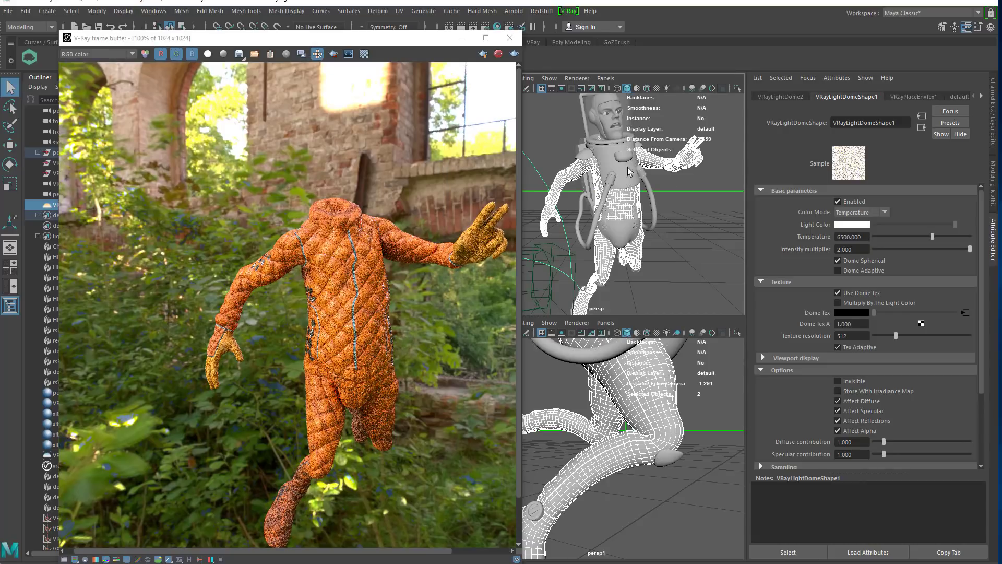
Reframe the perspective view around the whole astronaut and start a production render
{"action": "left_click_drag", "start_coordinate": [720, 214], "coordinate": [666, 215], "text": "alt"}
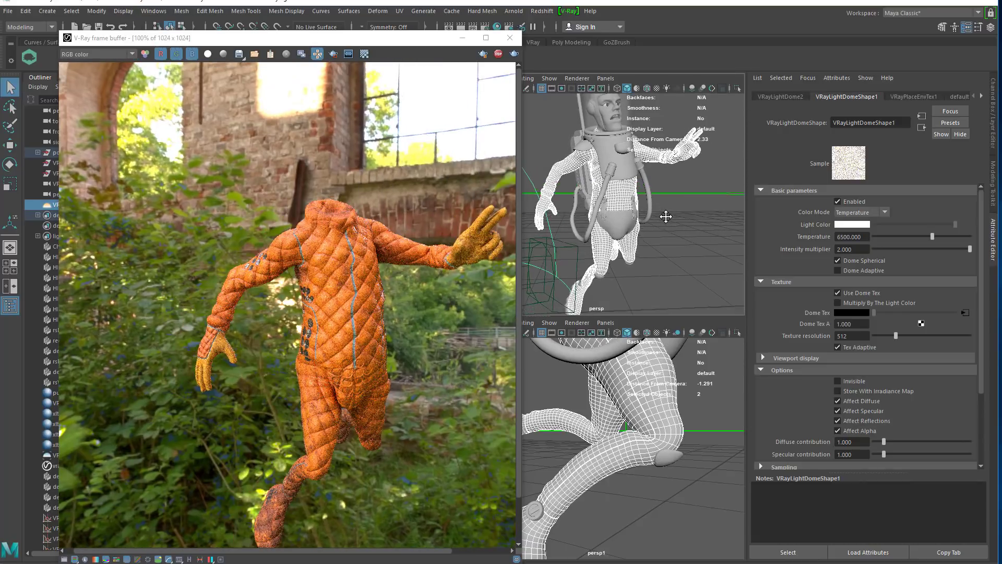
{"action": "scroll", "coordinate": [665, 215], "scroll_direction": "down", "scroll_amount": 3}
{"action": "right_click_drag", "start_coordinate": [668, 209], "coordinate": [691, 223], "text": "alt"}
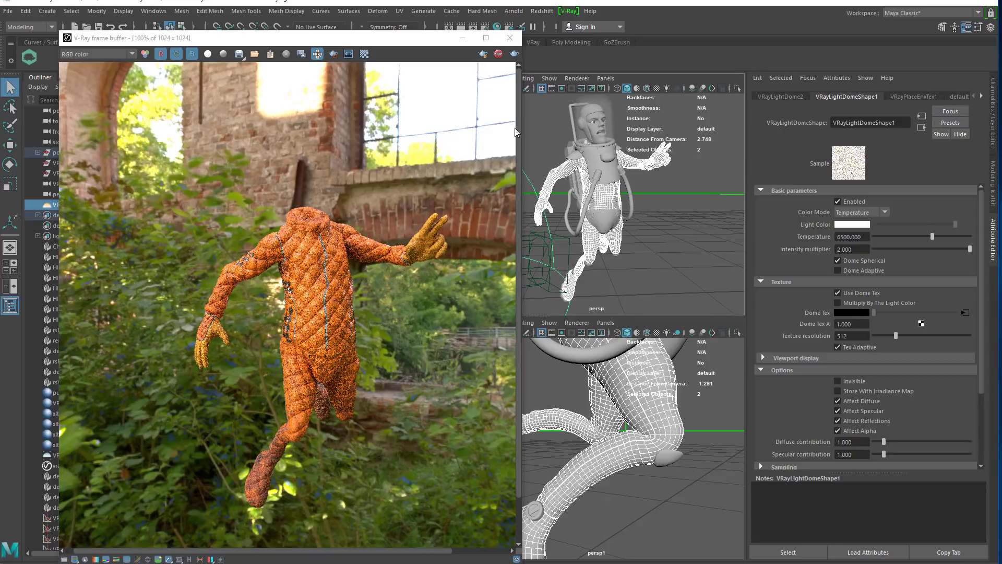
{"action": "left_click", "coordinate": [515, 55]}
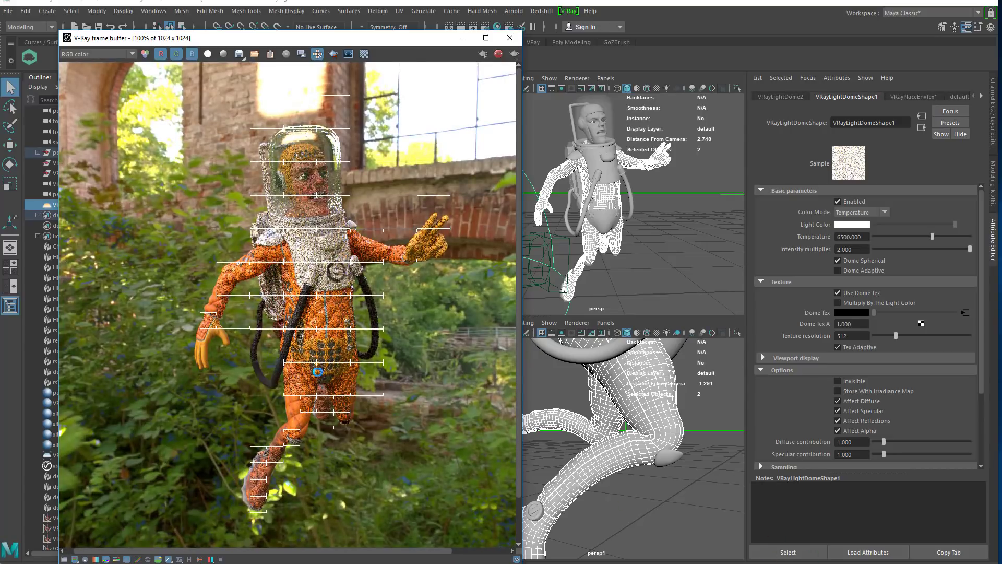
Check the CPU load in Task Manager during the render, and examine the finished astronaut image and its render stamp
{"action": "right_click", "coordinate": [111, 563]}
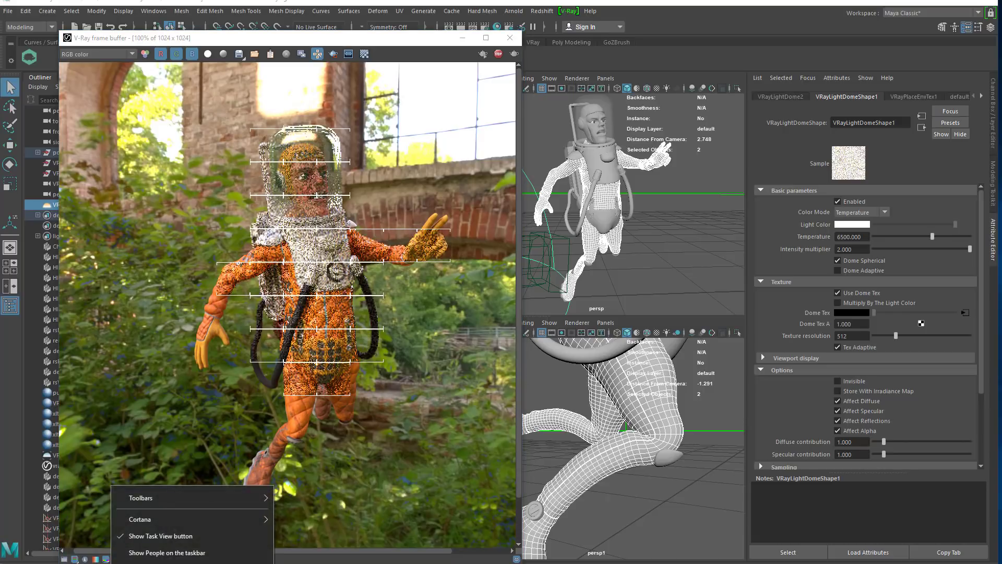
{"action": "key", "text": "ctrl+shift+Escape"}
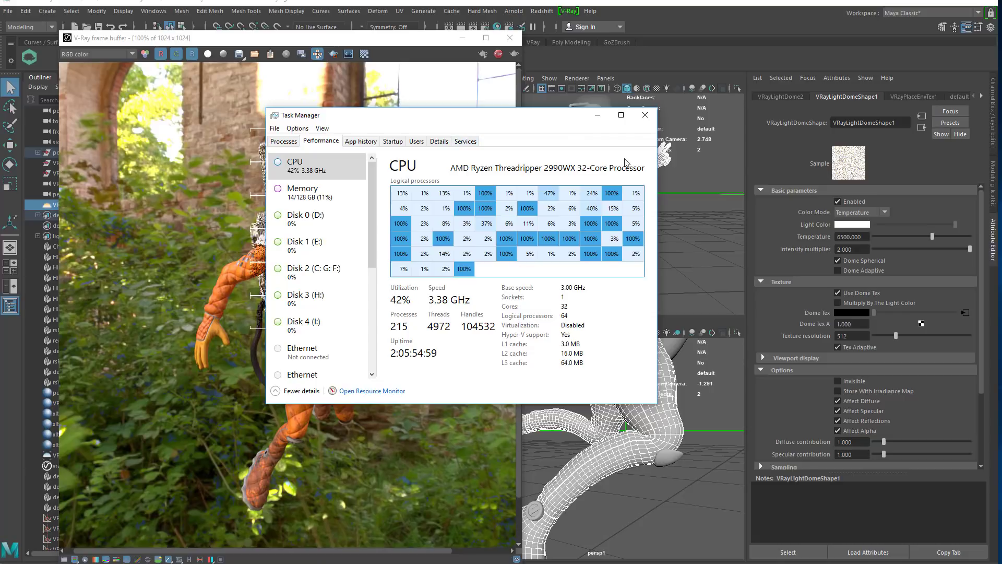
{"action": "left_click", "coordinate": [645, 115]}
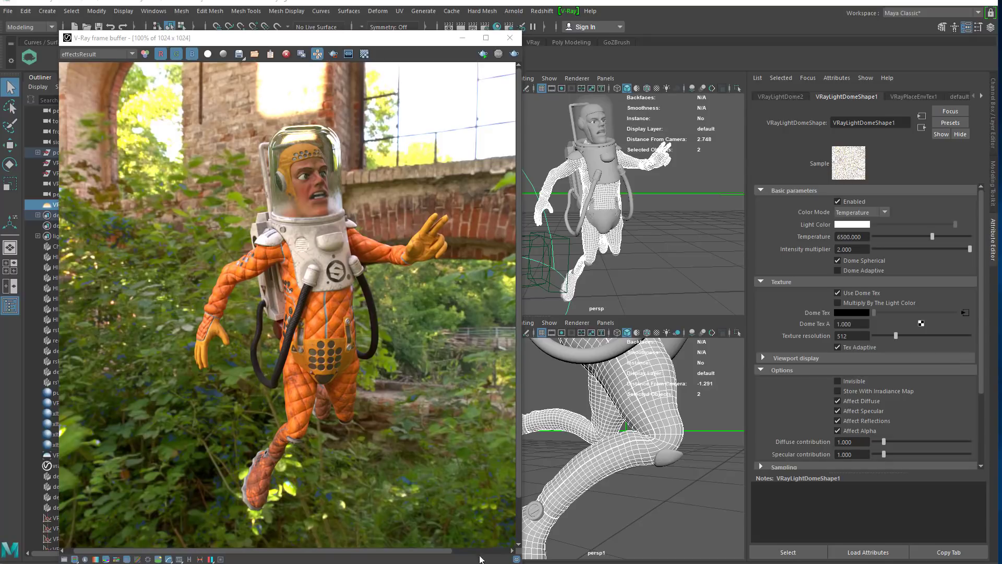
{"action": "scroll", "coordinate": [522, 470], "scroll_direction": "down", "scroll_amount": 1}
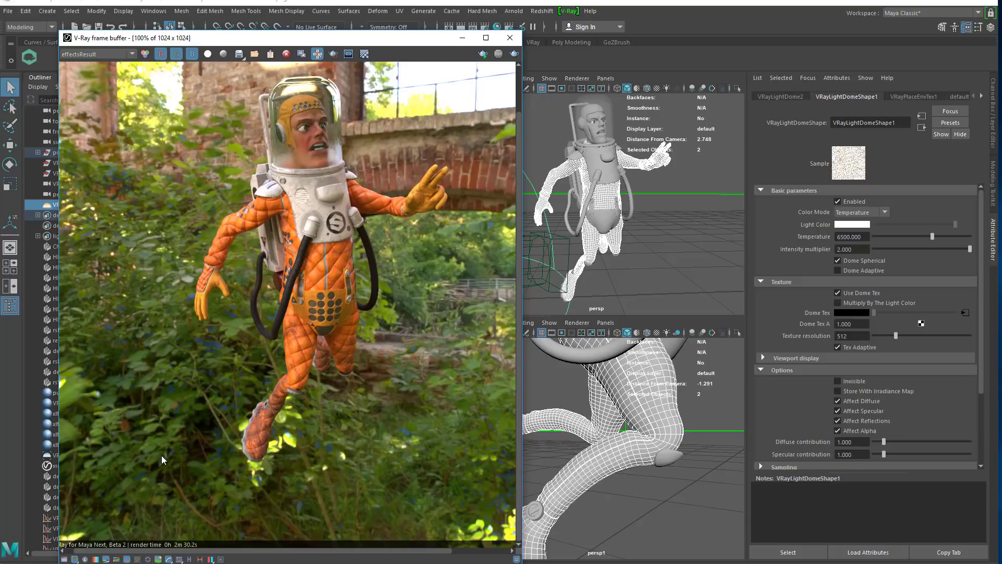
Hide everything in the scene except the selected suit body and dome light, and start an interactive render
{"action": "left_click_drag", "start_coordinate": [634, 130], "coordinate": [621, 143], "text": "alt"}
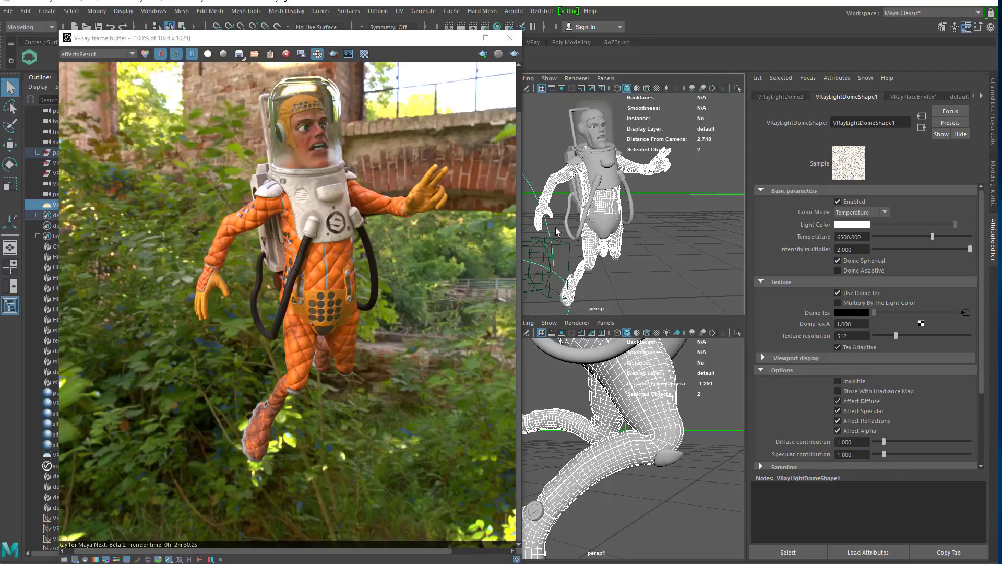
{"action": "left_click", "coordinate": [124, 11]}
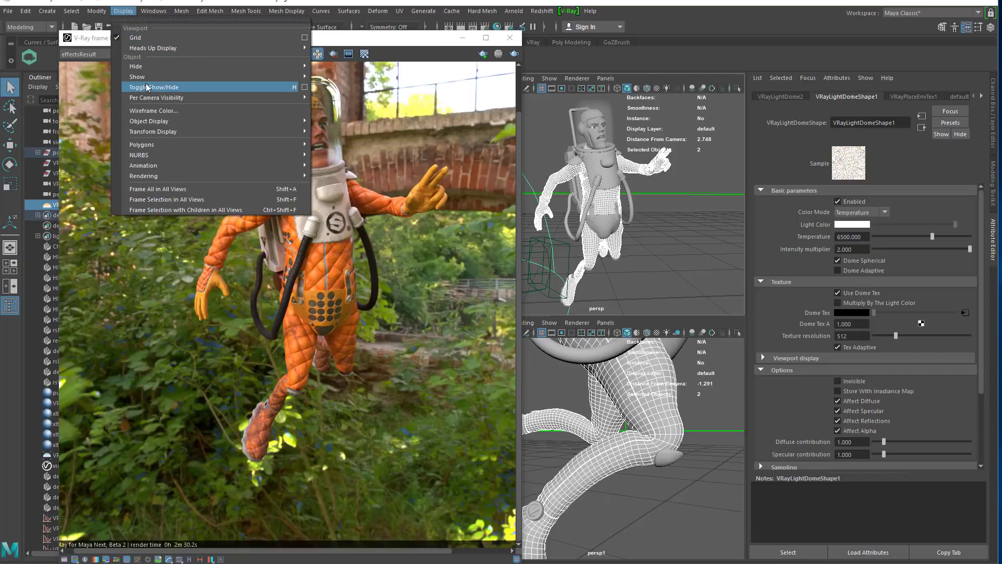
{"action": "mouse_move", "coordinate": [147, 87]}
{"action": "left_click", "coordinate": [355, 97]}
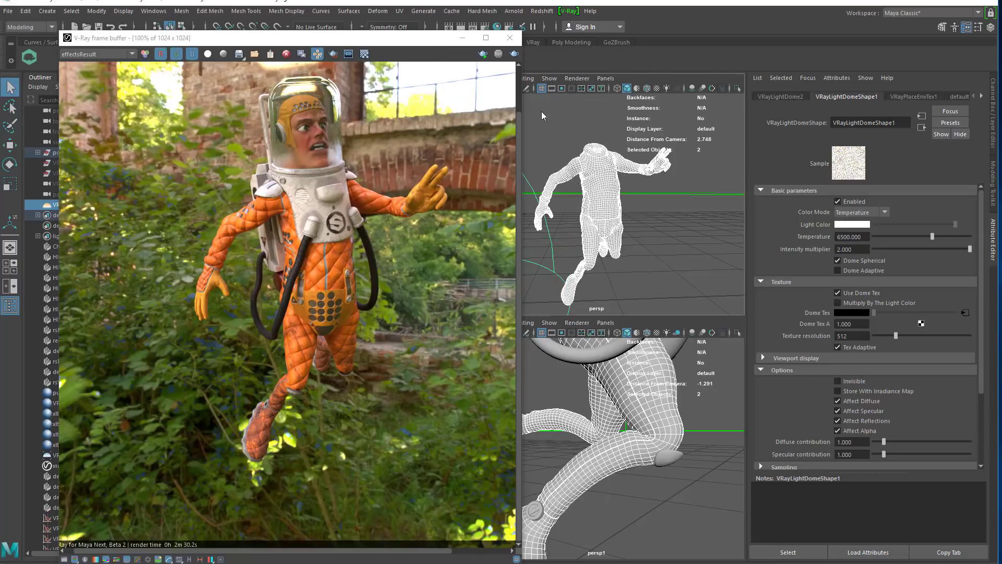
{"action": "left_click", "coordinate": [483, 54]}
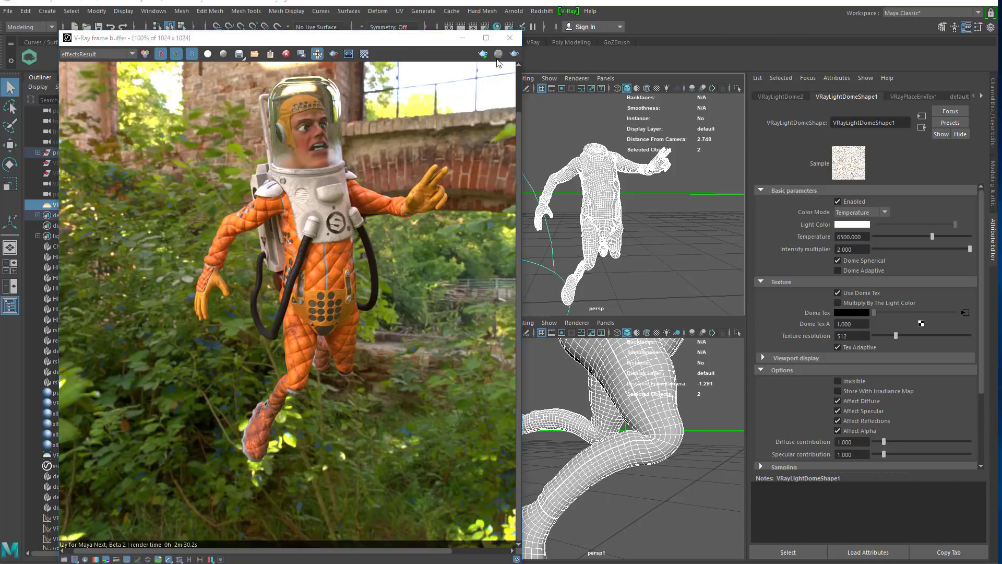
Select the suit body mesh and create a VRay Toon Mtl in the Hypershade
{"action": "left_click", "coordinate": [606, 162]}
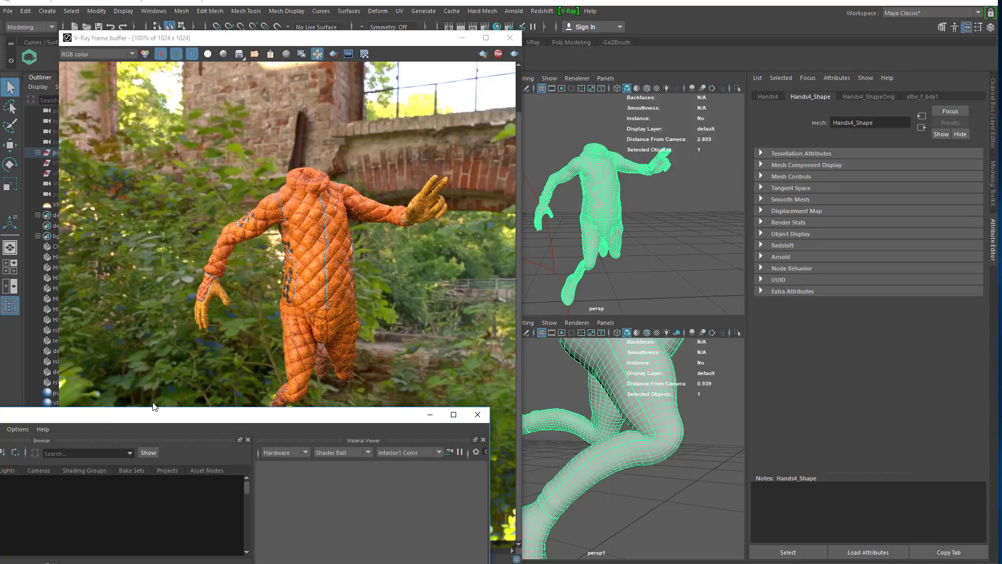
{"action": "left_click_drag", "start_coordinate": [155, 408], "coordinate": [534, 123]}
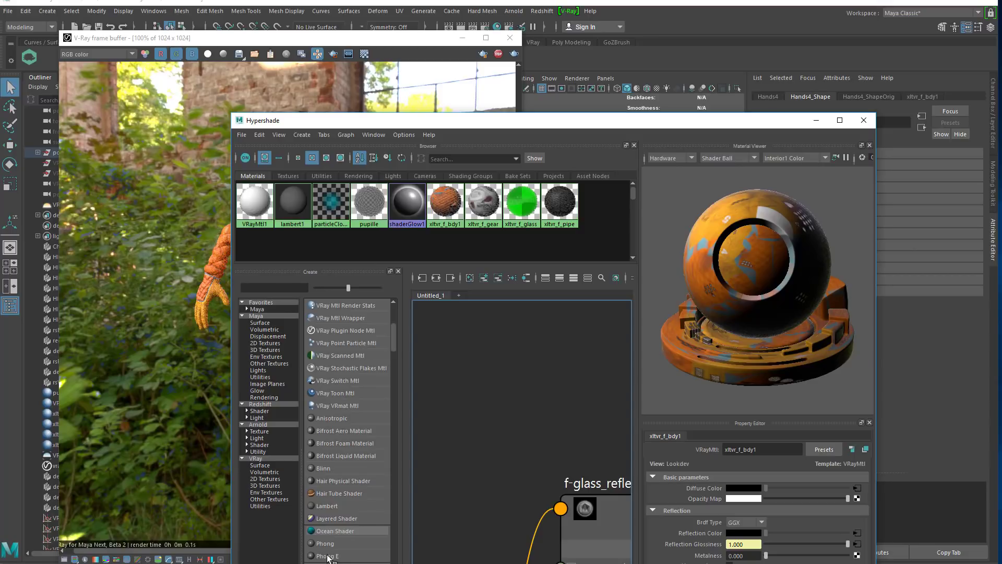
{"action": "scroll", "coordinate": [340, 530], "scroll_direction": "down", "scroll_amount": 3}
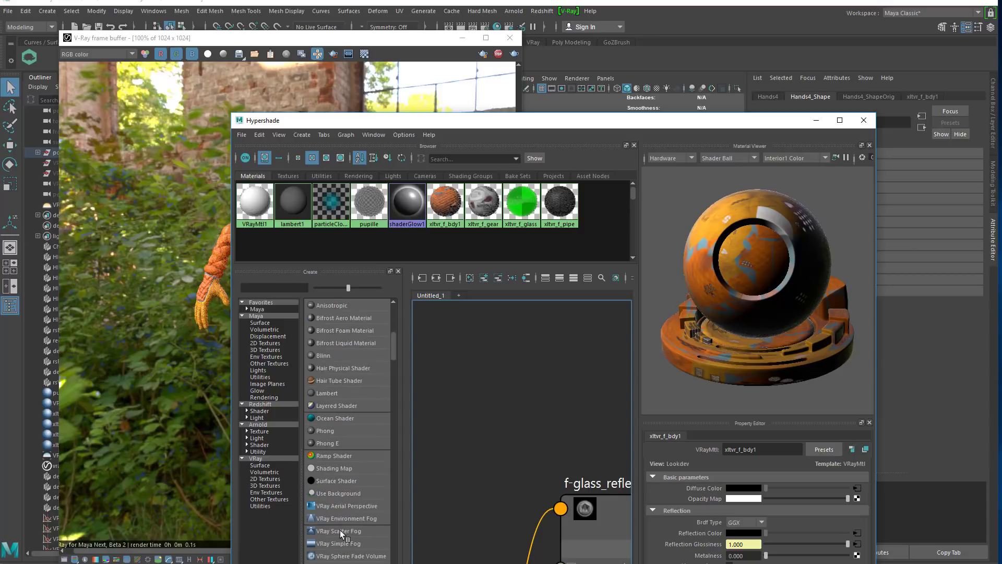
{"action": "left_click", "coordinate": [272, 467]}
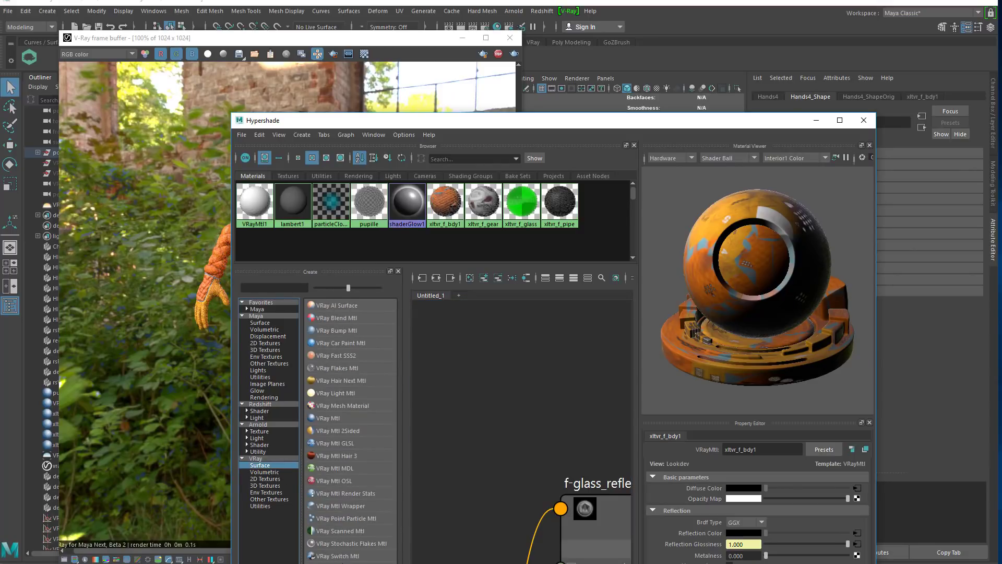
{"action": "left_click_drag", "start_coordinate": [533, 121], "coordinate": [411, 104]}
{"action": "left_click_drag", "start_coordinate": [472, 446], "coordinate": [395, 343]}
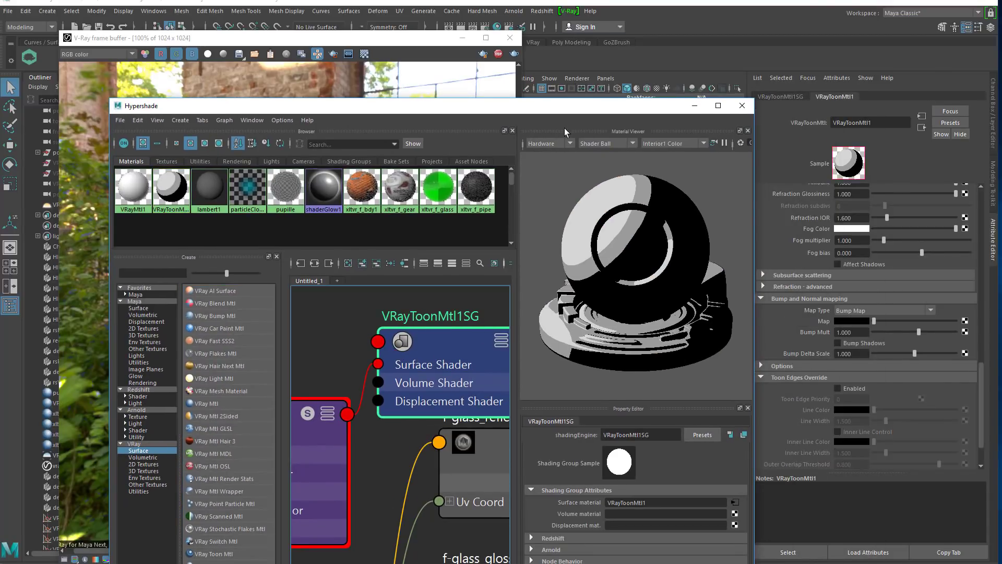
Assign the toon material to the suit body and clear the view of the interactive render
{"action": "left_click_drag", "start_coordinate": [564, 128], "coordinate": [608, 272]}
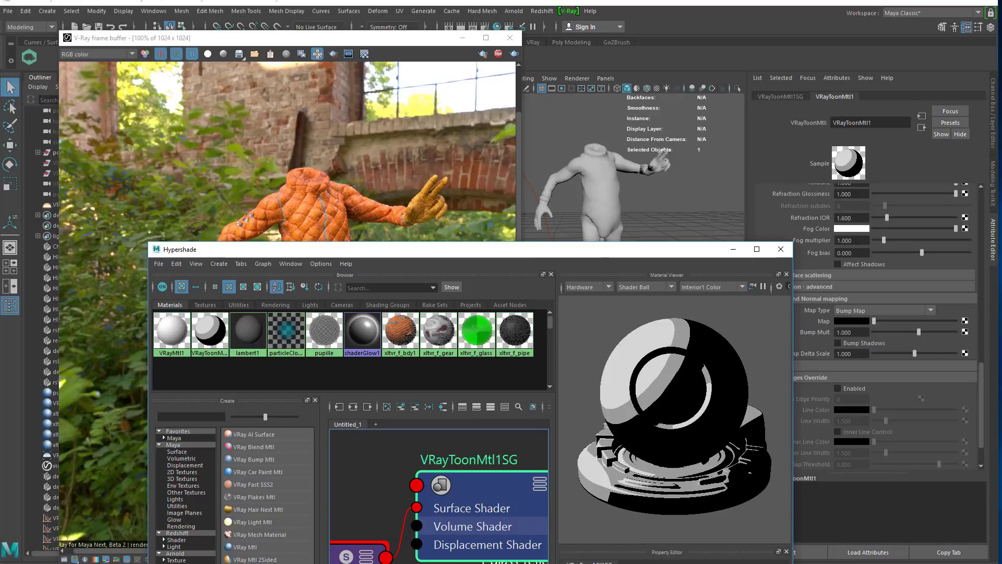
{"action": "mouse_move", "coordinate": [459, 460]}
{"action": "middle_mouse_down"}
{"action": "mouse_move", "coordinate": [603, 146]}
{"action": "mouse_move", "coordinate": [581, 174]}
{"action": "middle_mouse_up"}
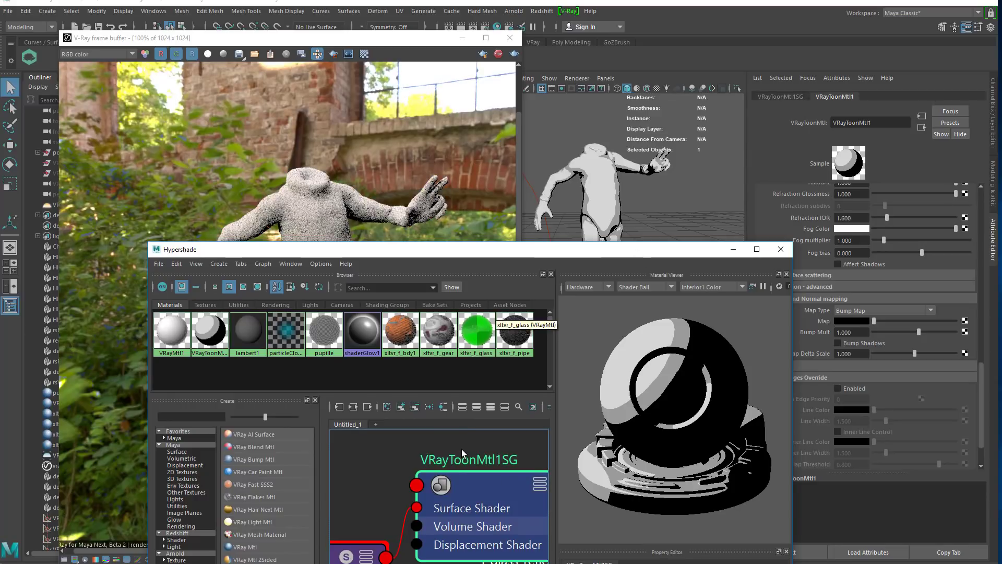
{"action": "left_click_drag", "start_coordinate": [402, 252], "coordinate": [442, 364]}
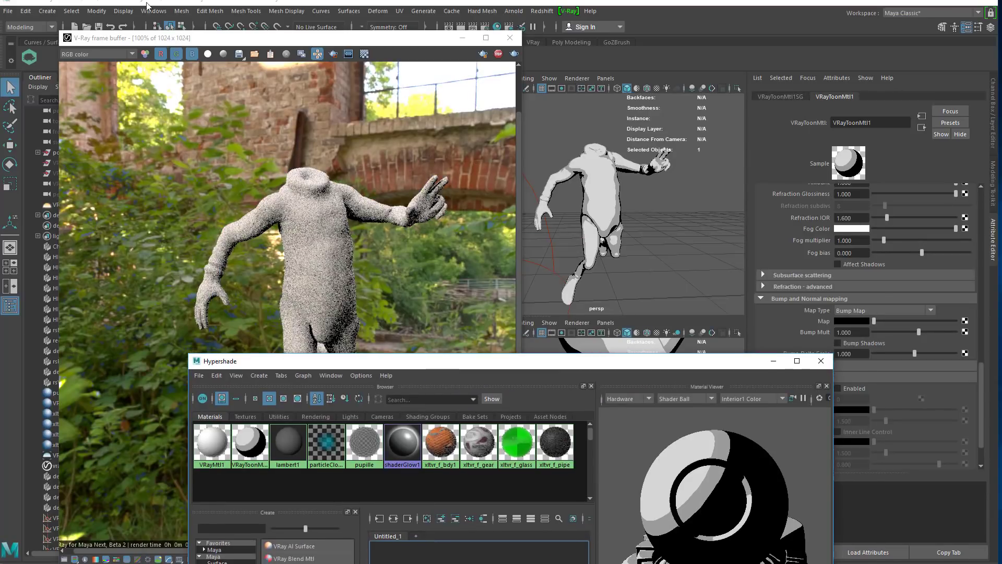
Add a directional light to the scene
{"action": "left_click", "coordinate": [47, 11]}
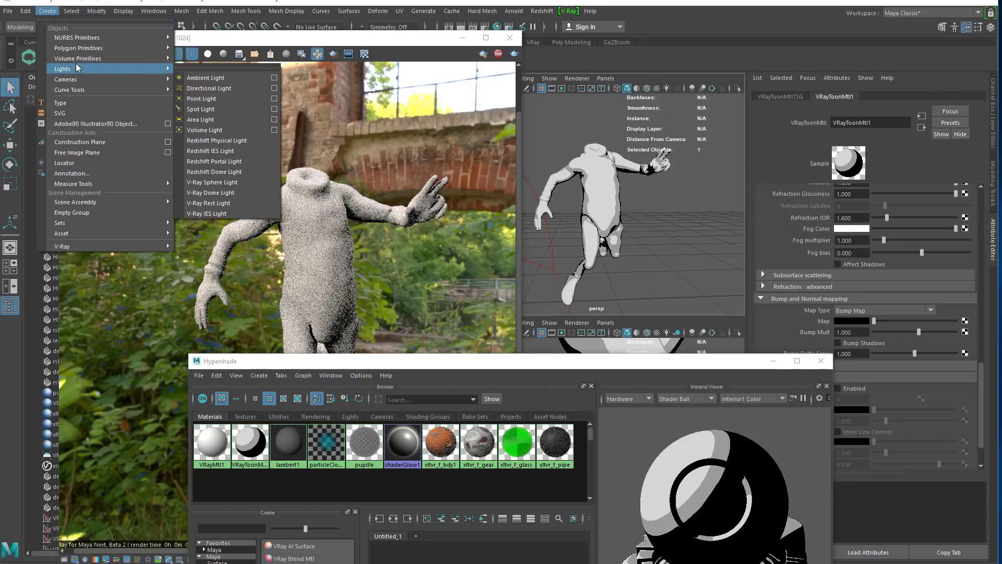
{"action": "mouse_move", "coordinate": [77, 68]}
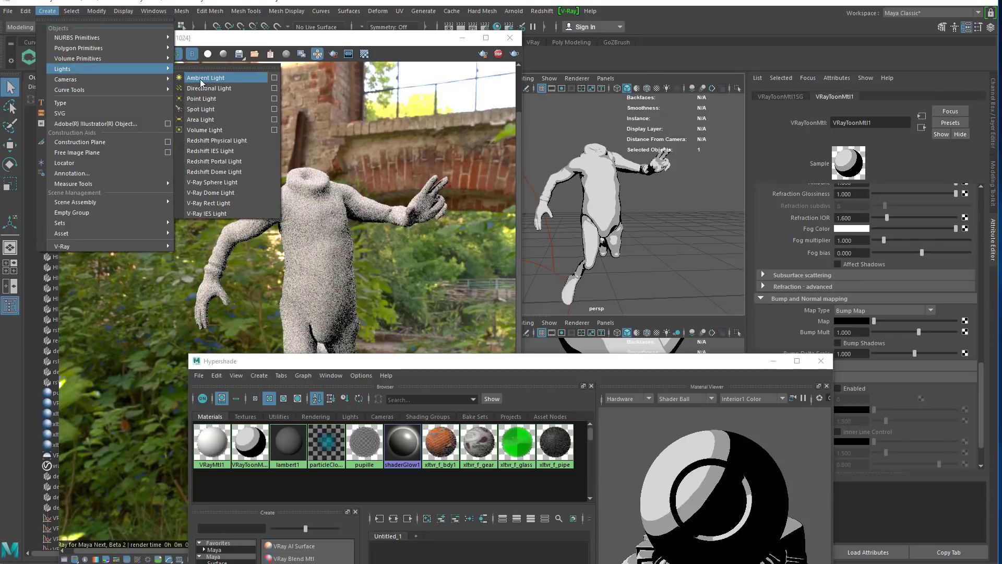
{"action": "left_click", "coordinate": [237, 88]}
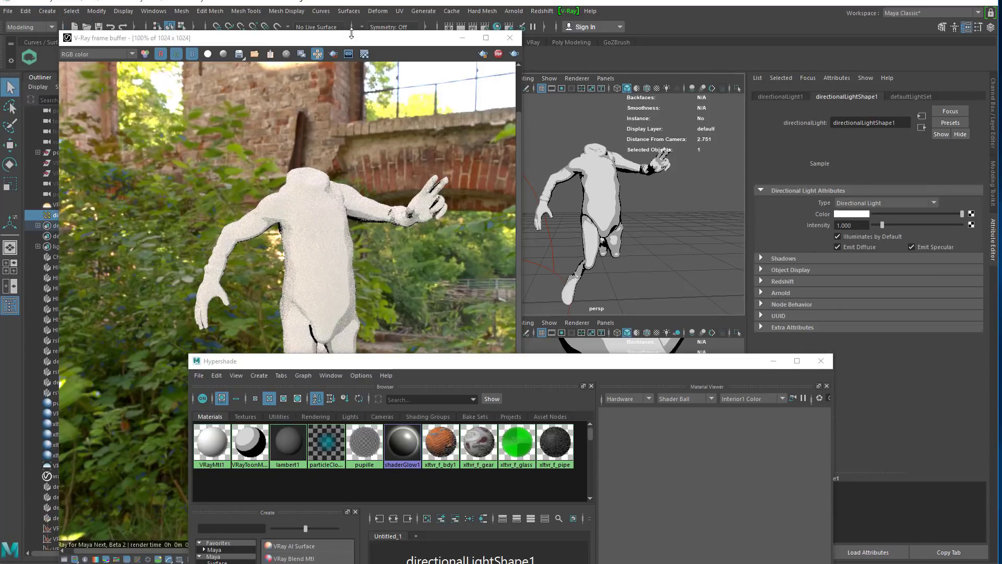
Look through the directional light and orbit its view around the figure to aim the light at the suit body
{"action": "left_click", "coordinate": [386, 56]}
{"action": "left_click_drag", "start_coordinate": [317, 38], "coordinate": [422, 143]}
{"action": "left_click", "coordinate": [313, 78]}
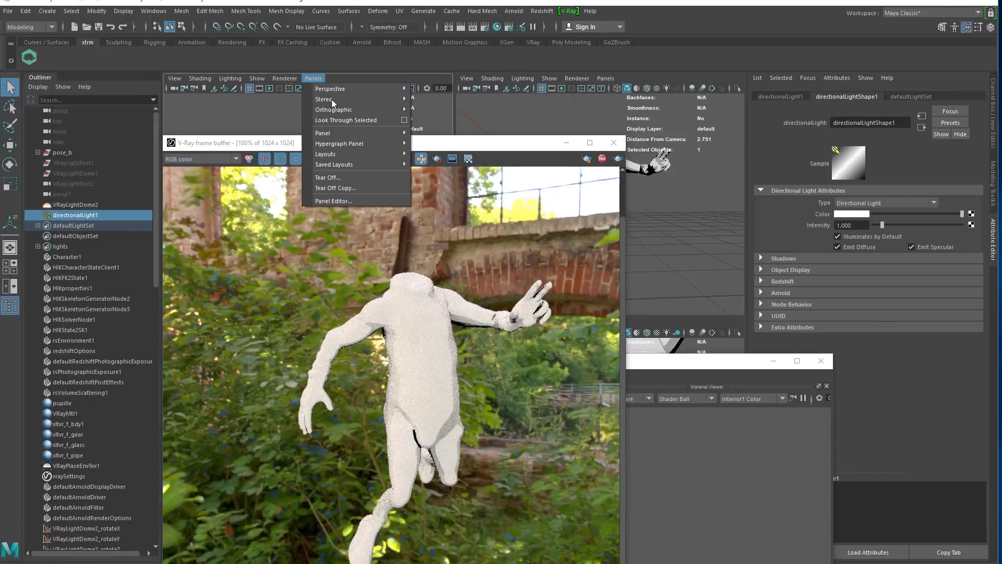
{"action": "left_click", "coordinate": [344, 120]}
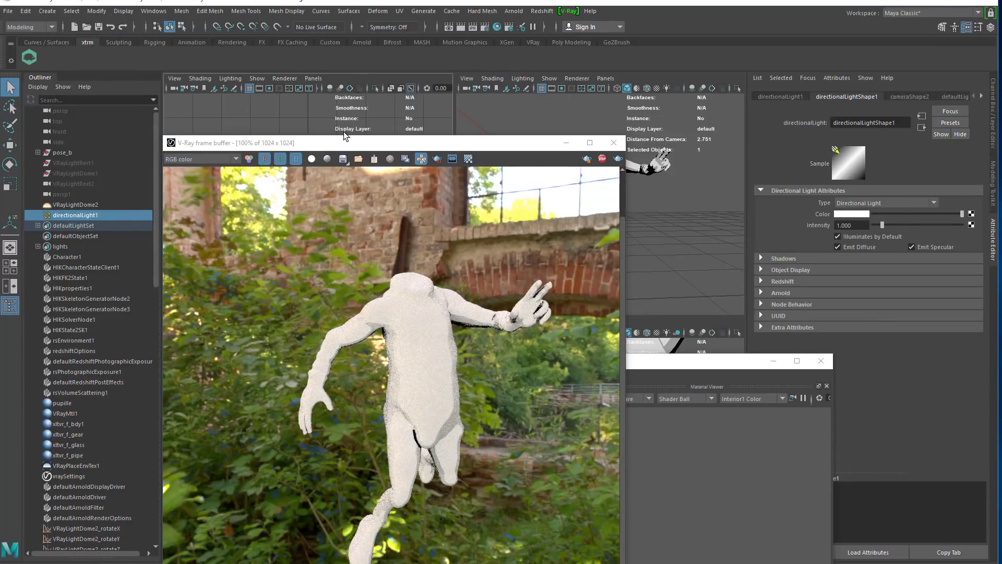
{"action": "left_click_drag", "start_coordinate": [415, 142], "coordinate": [512, 197]}
{"action": "left_click_drag", "start_coordinate": [354, 174], "coordinate": [374, 166], "text": "alt"}
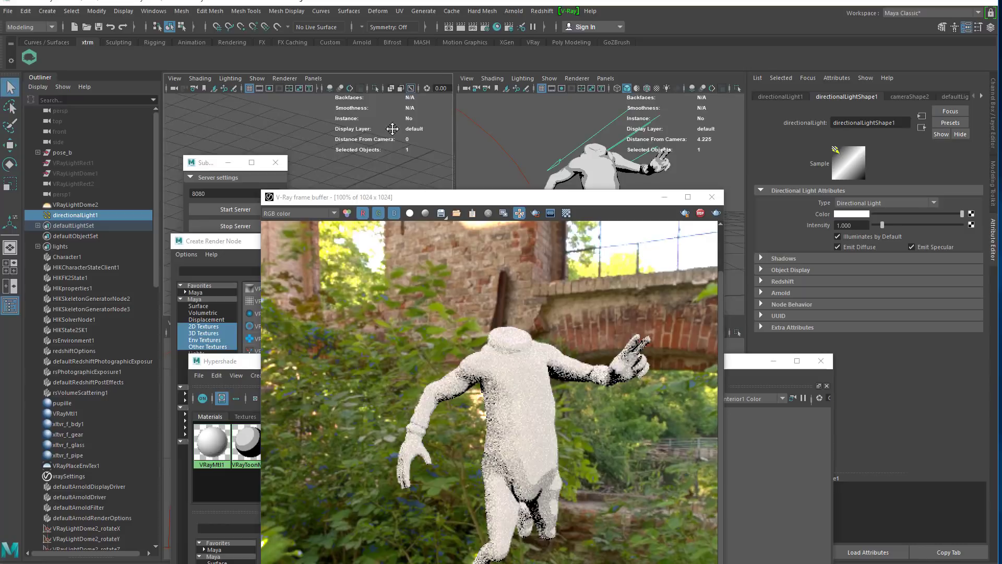
{"action": "middle_click_drag", "start_coordinate": [391, 129], "coordinate": [443, 89], "text": "alt"}
{"action": "mouse_move", "coordinate": [310, 167]}
{"action": "right_mouse_down", "text": "alt"}
{"action": "mouse_move", "coordinate": [381, 157]}
{"action": "mouse_move", "coordinate": [428, 169]}
{"action": "mouse_move", "coordinate": [434, 160]}
{"action": "right_mouse_up", "text": "alt"}
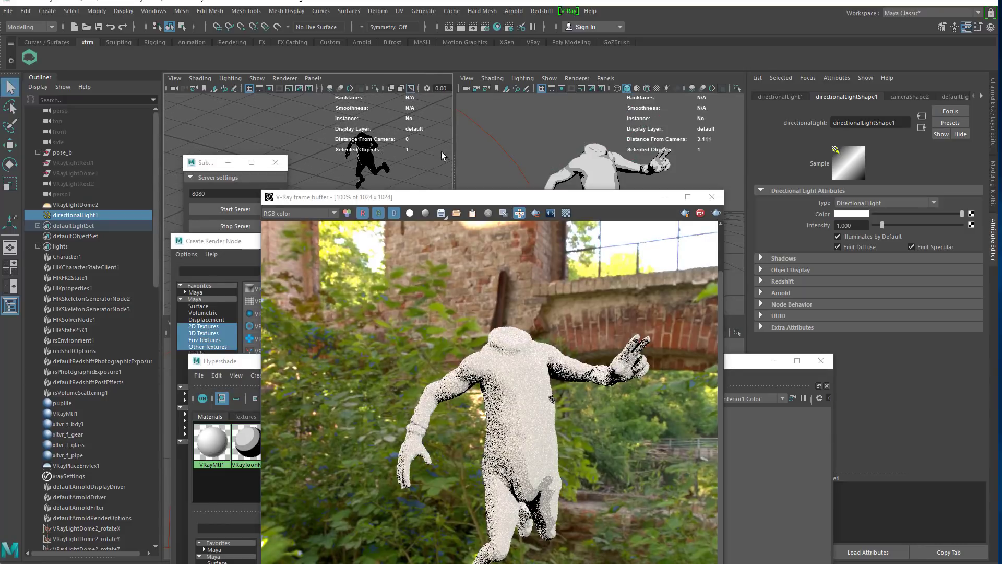
{"action": "left_click_drag", "start_coordinate": [430, 162], "coordinate": [452, 174], "text": "alt"}
Rearrange the frame buffer and Hypershade windows so the render, viewport and material swatches can be seen together
{"action": "left_click_drag", "start_coordinate": [511, 202], "coordinate": [159, 90]}
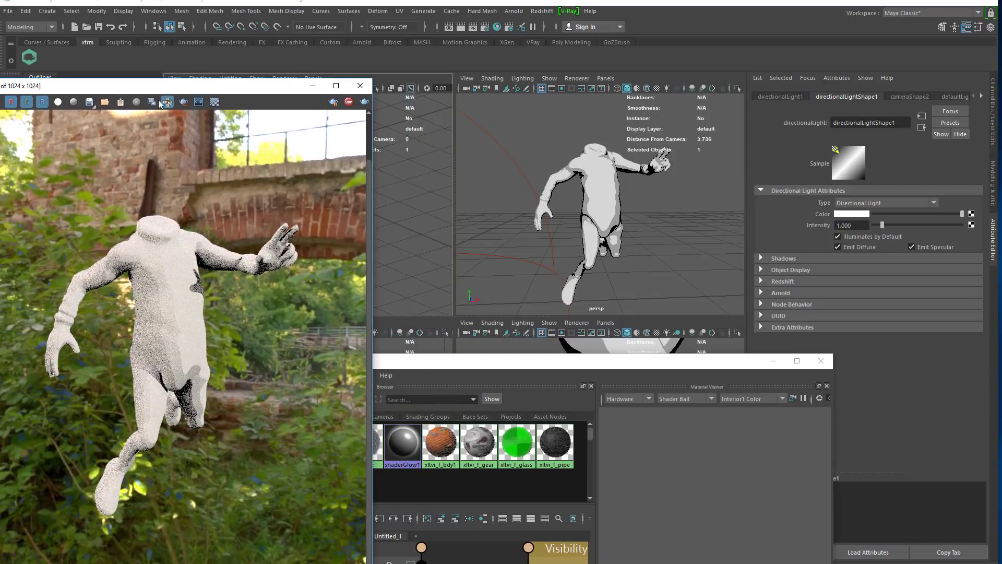
{"action": "left_click_drag", "start_coordinate": [481, 364], "coordinate": [487, 140]}
{"action": "left_click", "coordinate": [247, 90]}
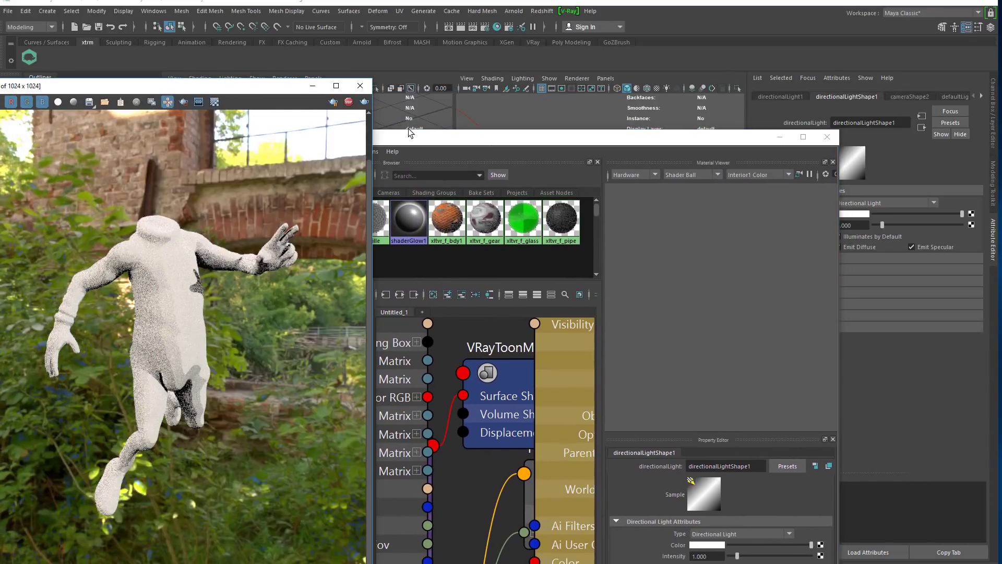
{"action": "left_click_drag", "start_coordinate": [410, 137], "coordinate": [462, 113]}
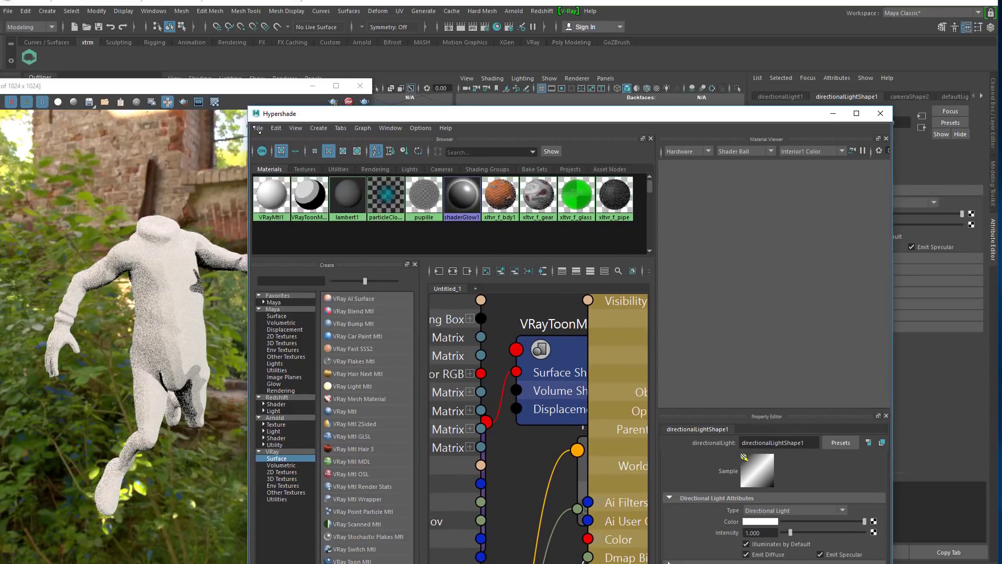
{"action": "left_click_drag", "start_coordinate": [246, 108], "coordinate": [358, 349]}
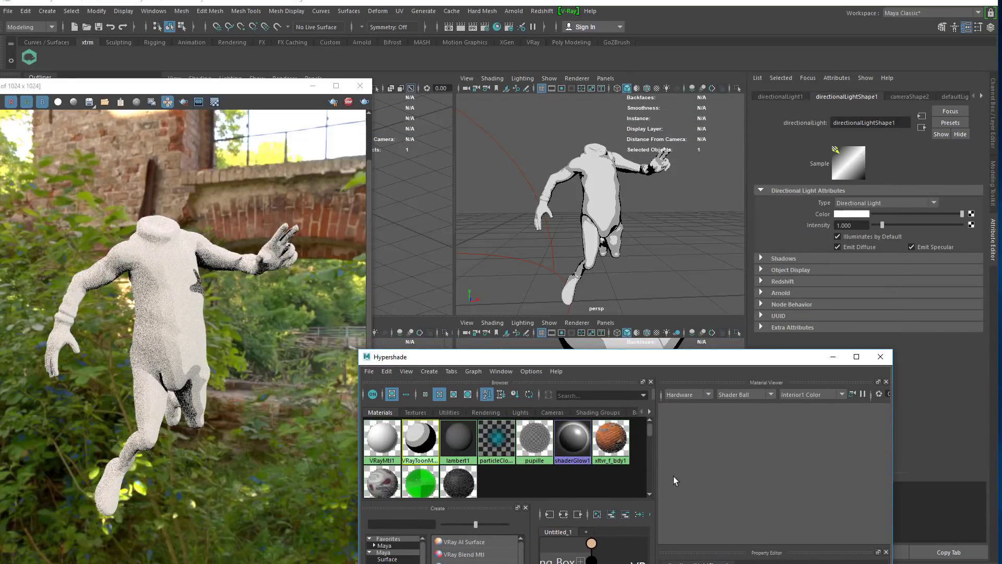
Graph the shading network of the xltvr_f_bdy1 material with its texture nodes in the Hypershade
{"action": "left_click", "coordinate": [416, 430]}
{"action": "left_click", "coordinate": [610, 439]}
{"action": "left_click", "coordinate": [563, 515]}
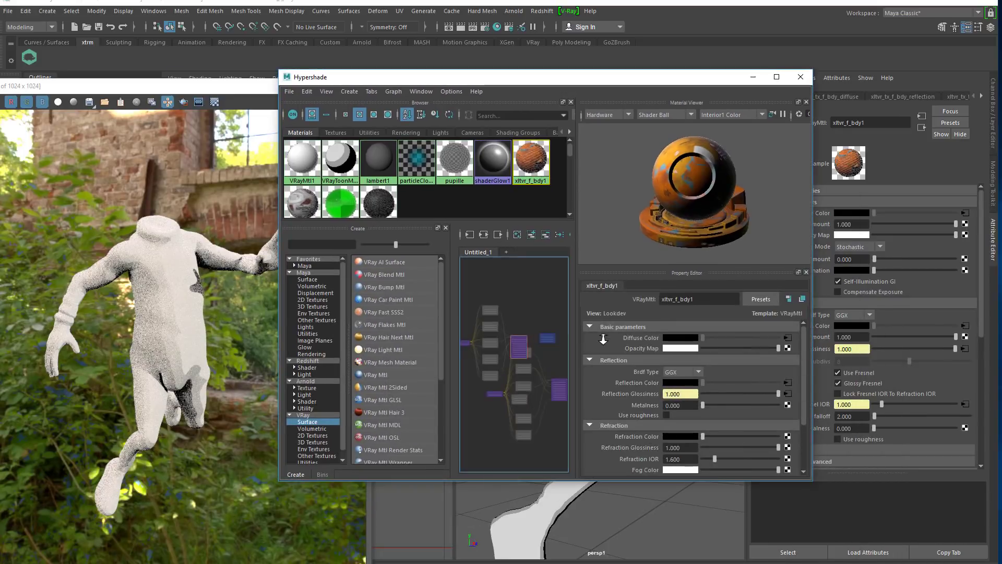
{"action": "scroll", "coordinate": [519, 297], "scroll_direction": "up", "scroll_amount": 3}
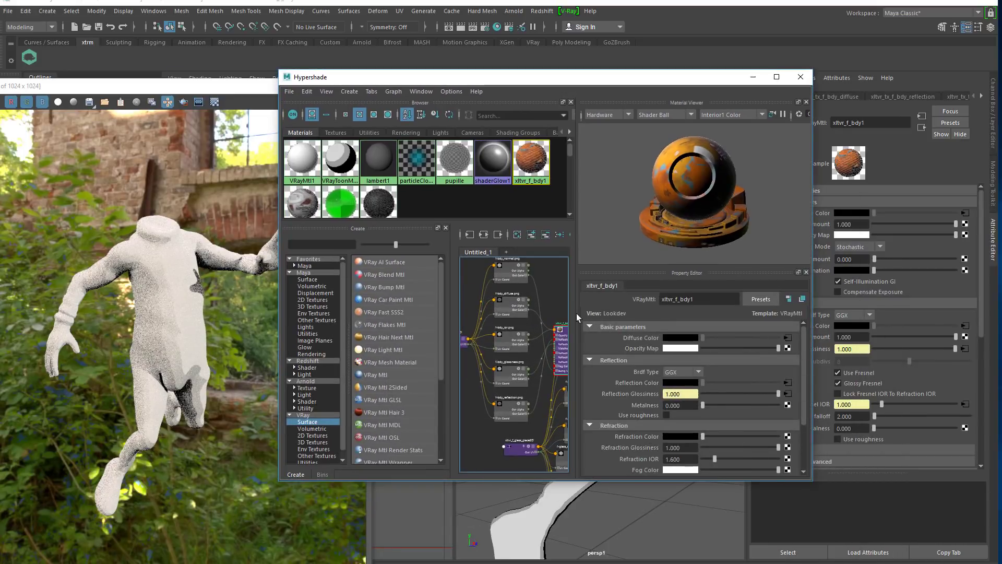
{"action": "left_click", "coordinate": [536, 303]}
{"action": "left_click_drag", "start_coordinate": [536, 303], "coordinate": [534, 286]}
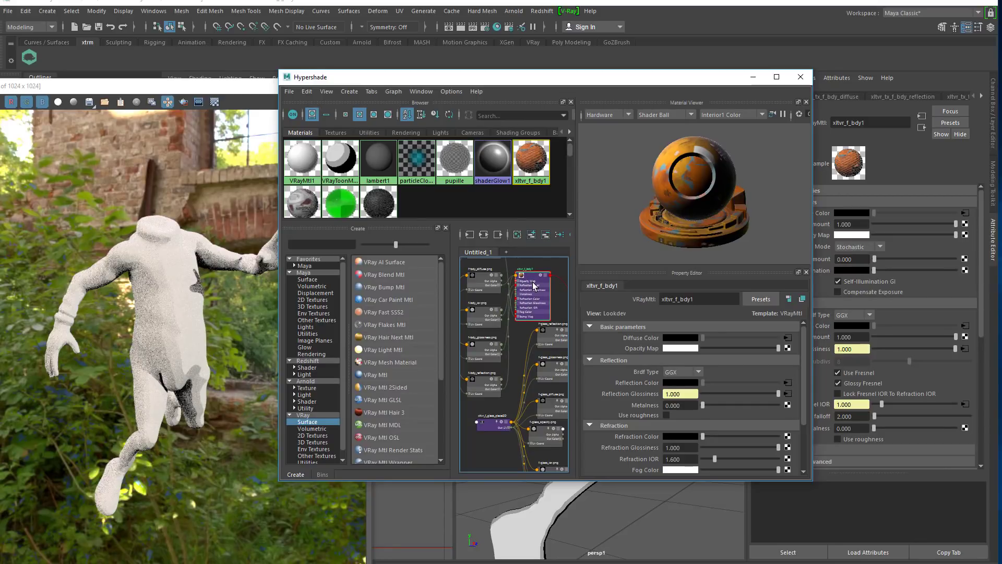
{"action": "left_click", "coordinate": [469, 235]}
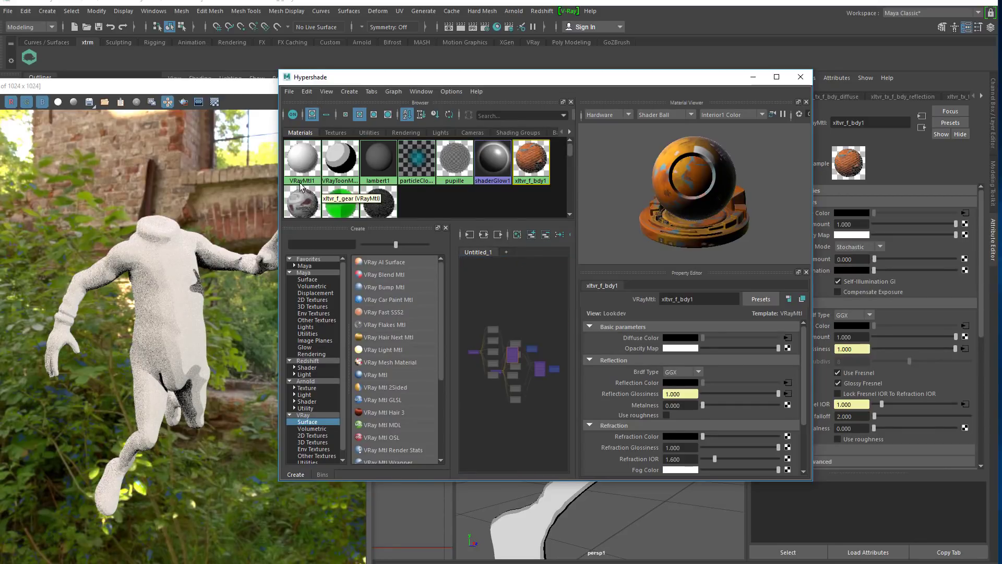
Show the VRayToonMtl1 attributes beside the graphed network and go back up through its parameter list
{"action": "left_click", "coordinate": [339, 159]}
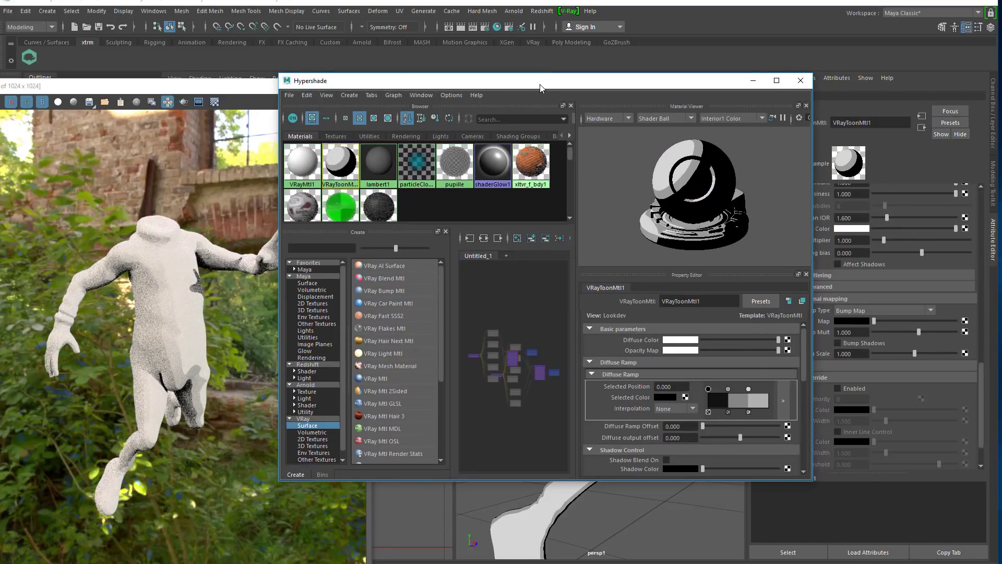
{"action": "left_click_drag", "start_coordinate": [533, 76], "coordinate": [431, 108]}
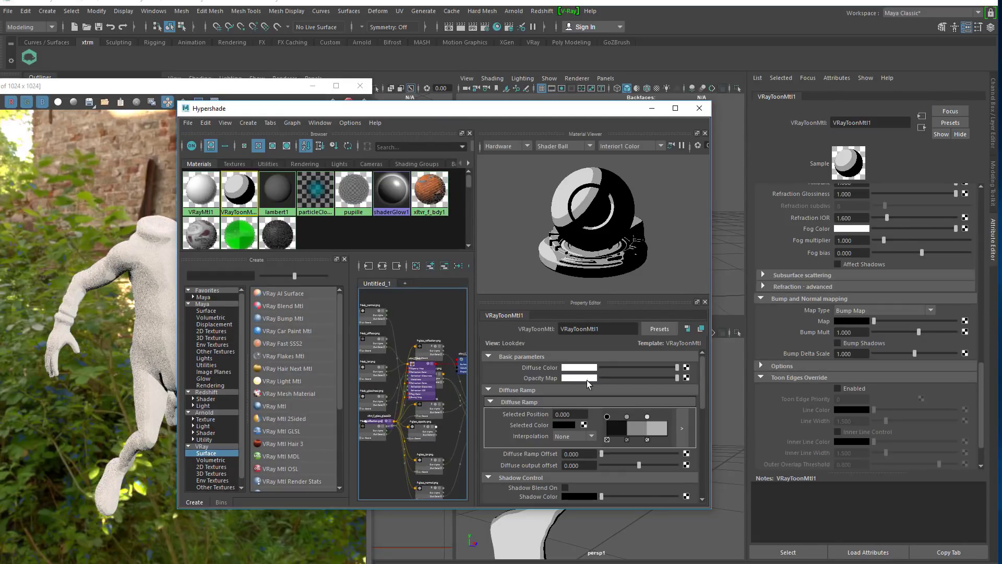
{"action": "scroll", "coordinate": [922, 290], "scroll_direction": "up", "scroll_amount": 8}
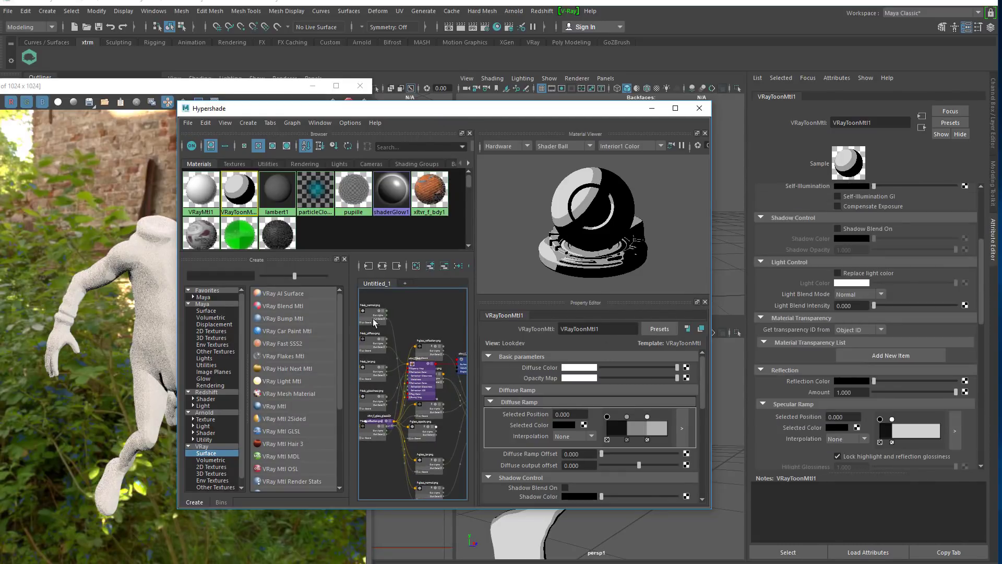
Move the f-bdy_reflection.png and f-bdy_glossiness.png nodes apart in the graph and bring the f-bdy_diffuse.png node into view
{"action": "scroll", "coordinate": [372, 320], "scroll_direction": "up", "scroll_amount": 3}
{"action": "middle_click_drag", "start_coordinate": [419, 309], "coordinate": [449, 295], "text": "alt"}
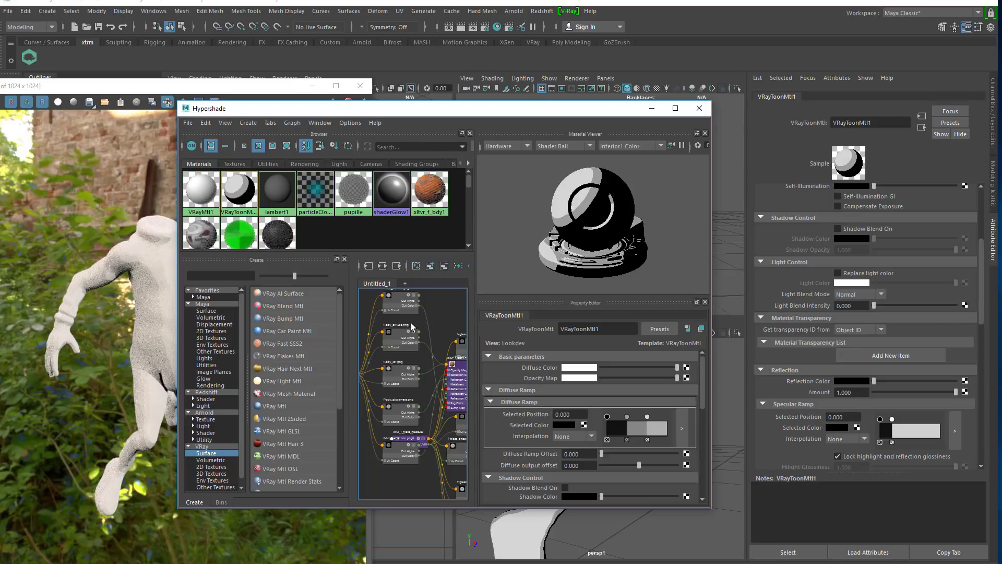
{"action": "scroll", "coordinate": [411, 411], "scroll_direction": "up", "scroll_amount": 3}
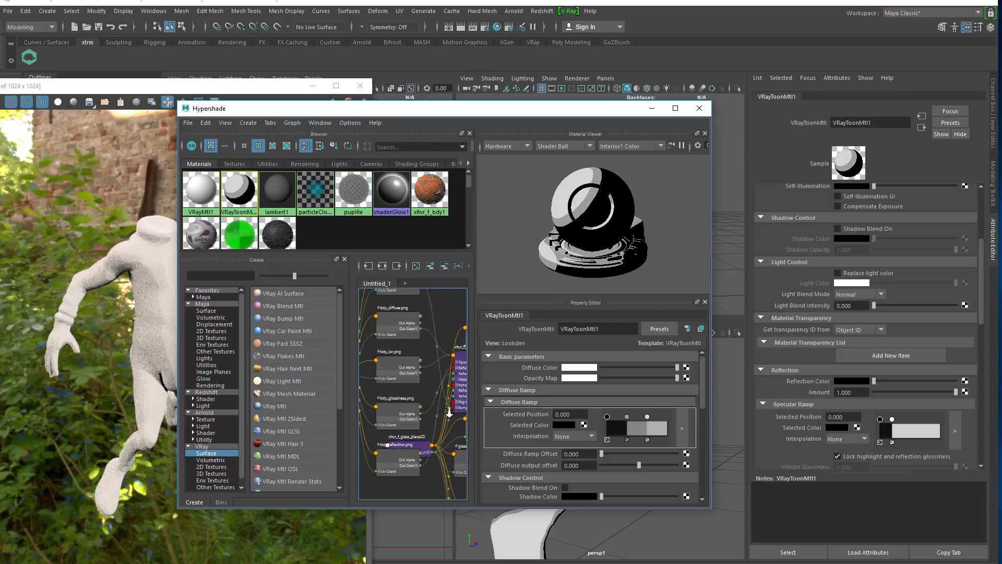
{"action": "left_click_drag", "start_coordinate": [390, 465], "coordinate": [369, 487]}
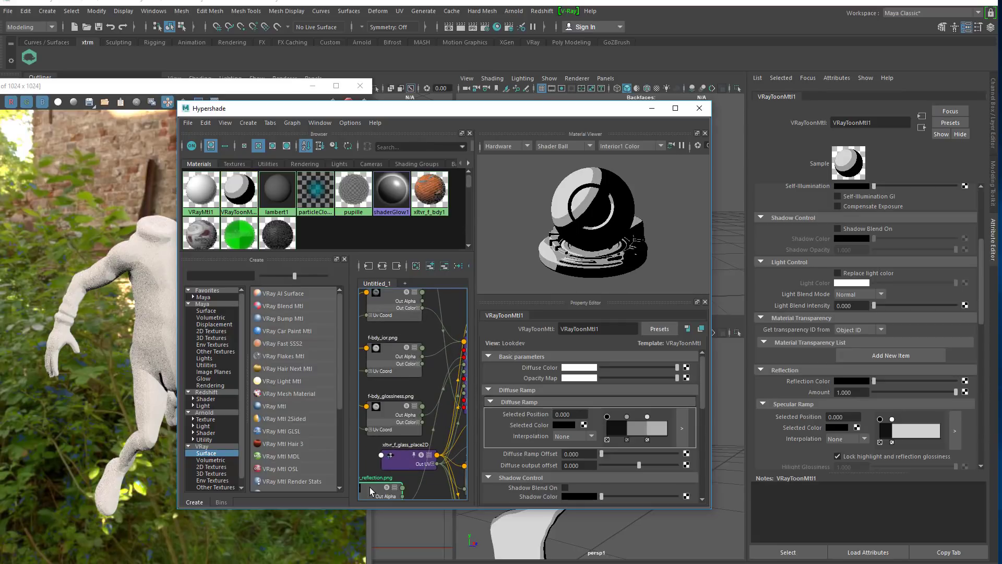
{"action": "left_click_drag", "start_coordinate": [387, 399], "coordinate": [383, 390]}
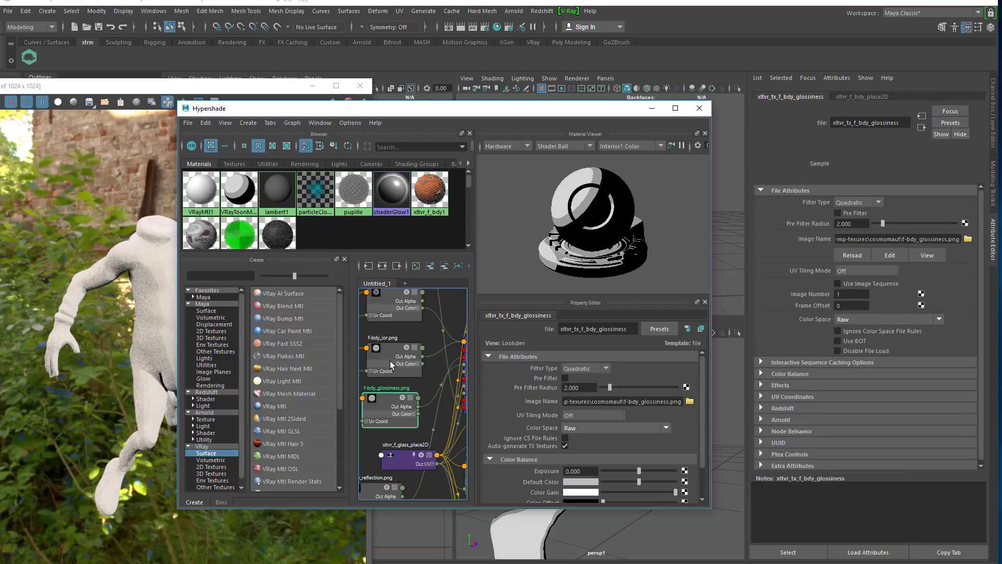
{"action": "middle_click_drag", "start_coordinate": [419, 339], "coordinate": [421, 393], "text": "alt"}
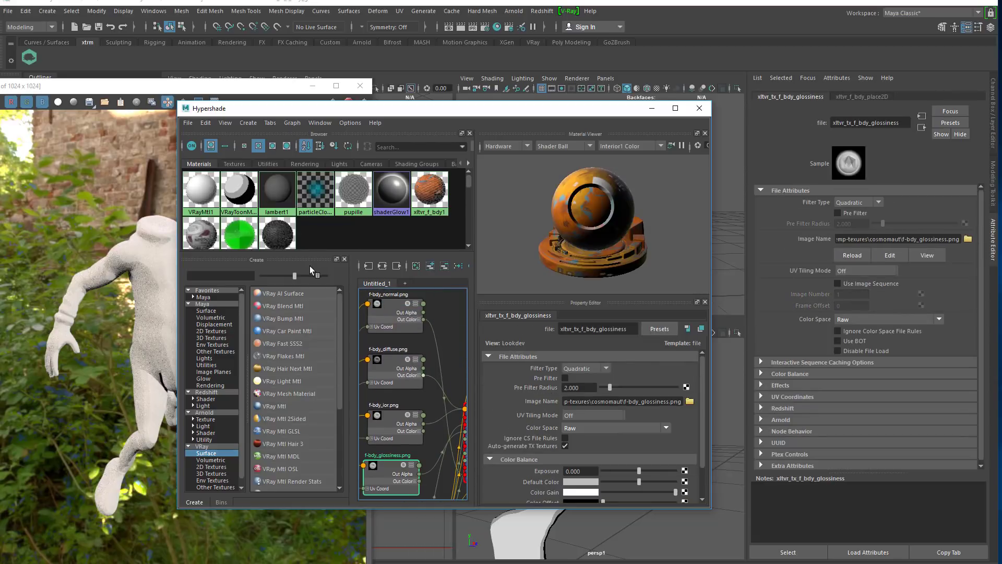
Connect the f-bdy_diffuse.png texture to the Diffuse Color of the VRayToonMtl1 material
{"action": "left_click", "coordinate": [239, 191]}
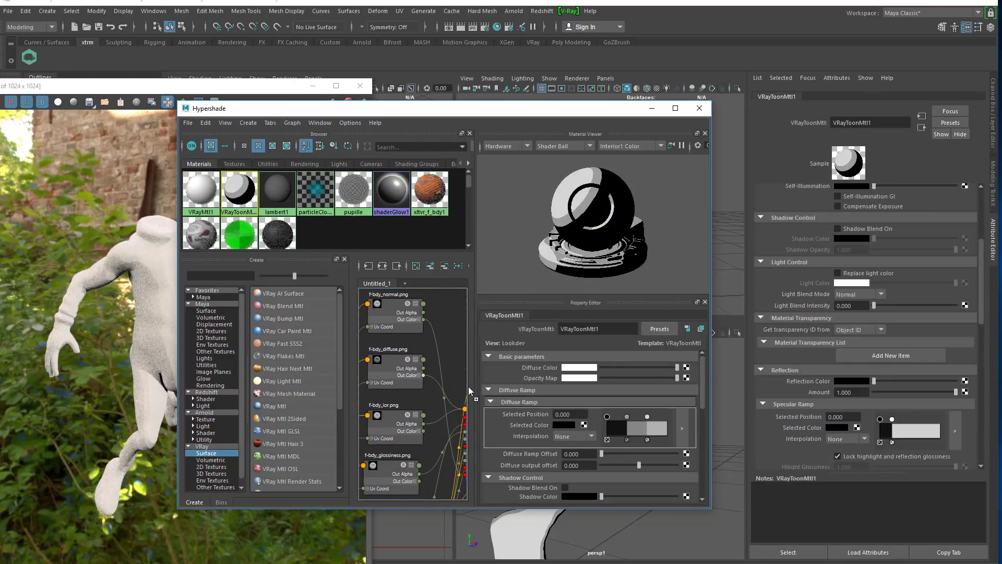
{"action": "left_click", "coordinate": [367, 359]}
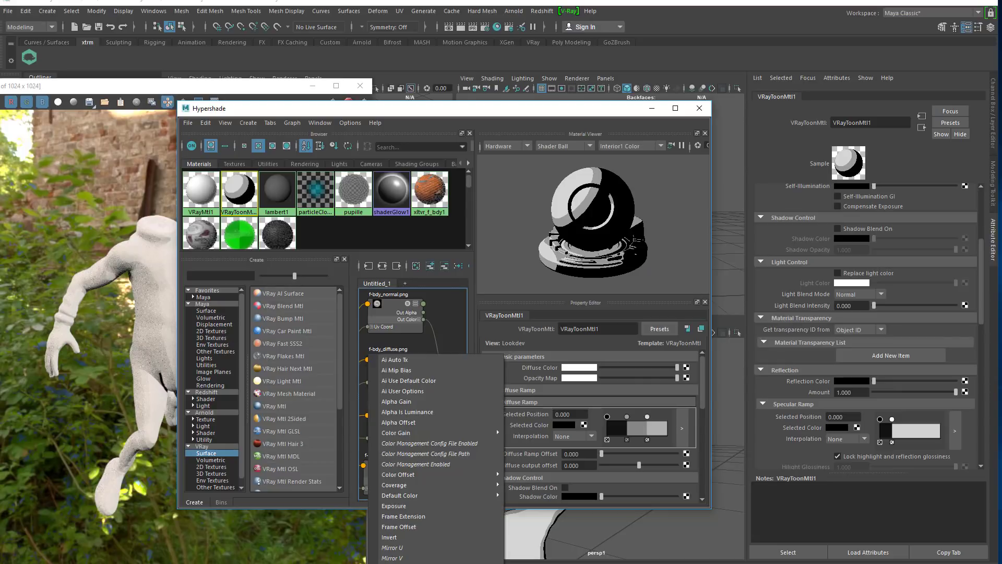
{"action": "left_click_drag", "start_coordinate": [980, 293], "coordinate": [984, 221]}
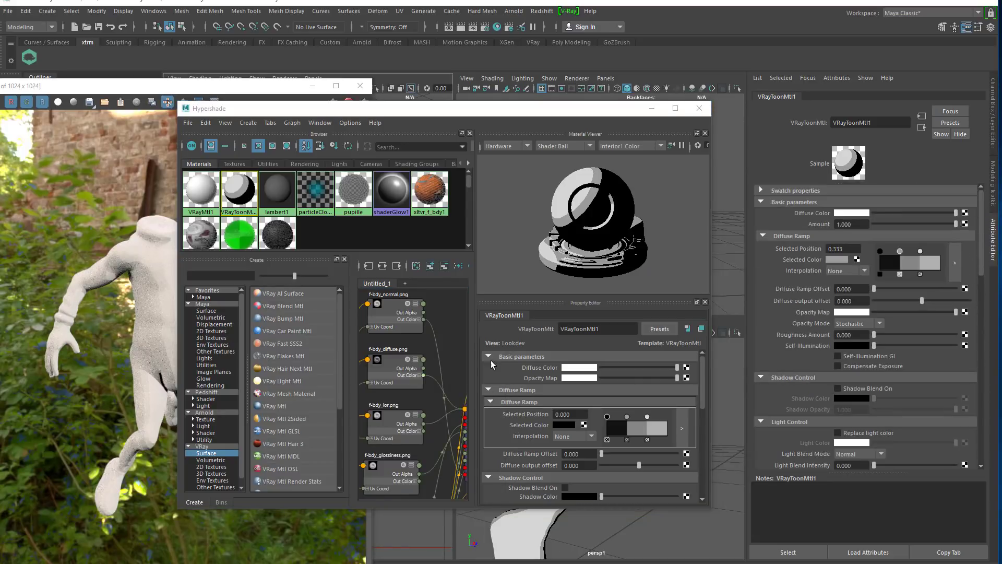
{"action": "middle_click_drag", "start_coordinate": [381, 367], "coordinate": [851, 212]}
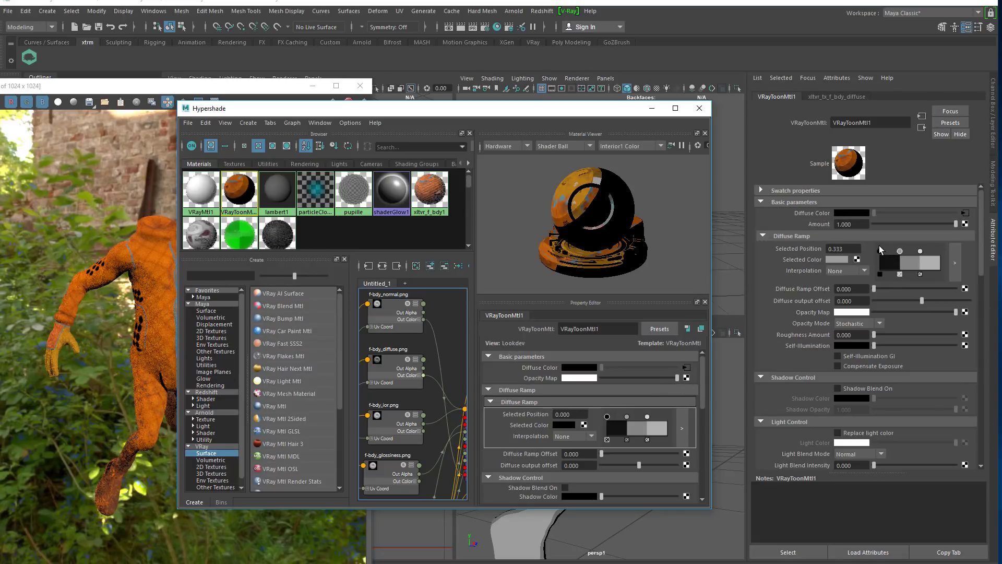
Try blue and orange for the first colour of the toon material's diffuse ramp and settle on a dark blue
{"action": "left_click", "coordinate": [880, 251]}
{"action": "left_click", "coordinate": [843, 259]}
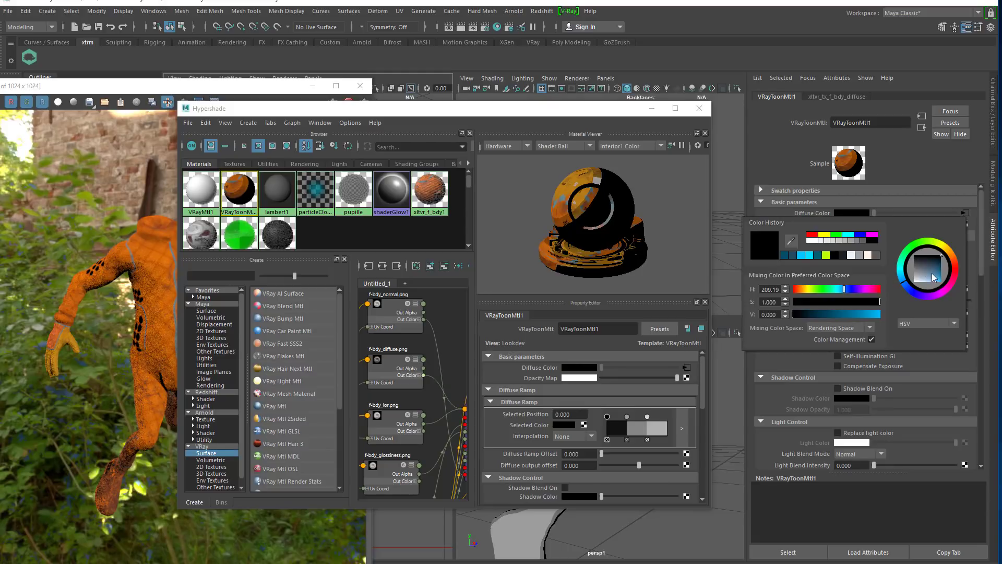
{"action": "left_click_drag", "start_coordinate": [933, 276], "coordinate": [979, 296]}
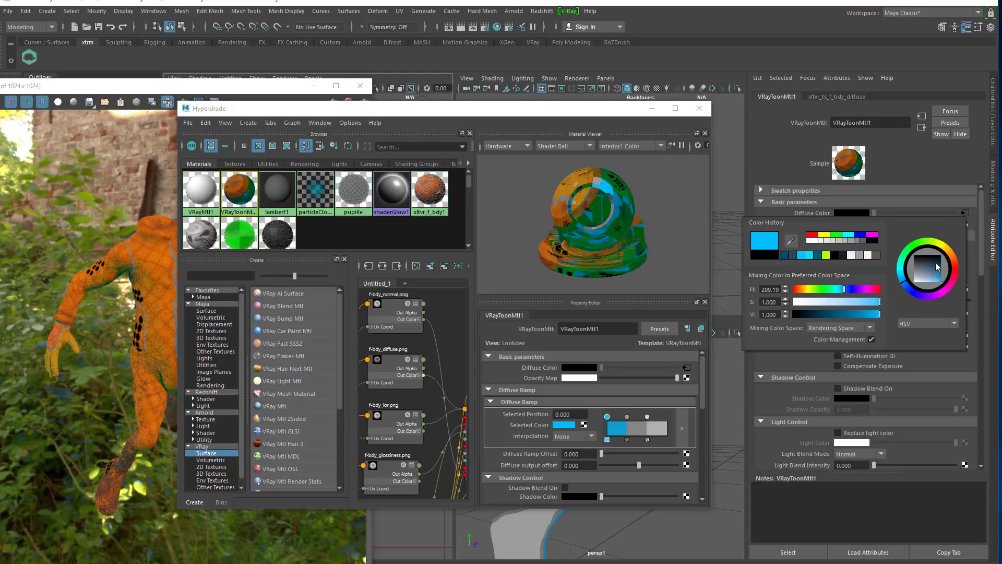
{"action": "left_click", "coordinate": [955, 267]}
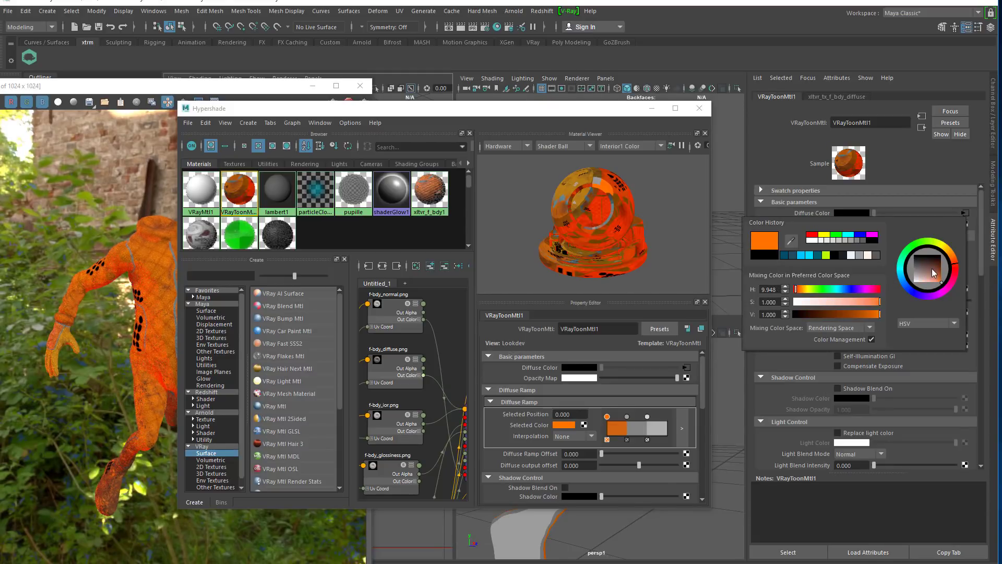
{"action": "left_click_drag", "start_coordinate": [926, 268], "coordinate": [946, 267]}
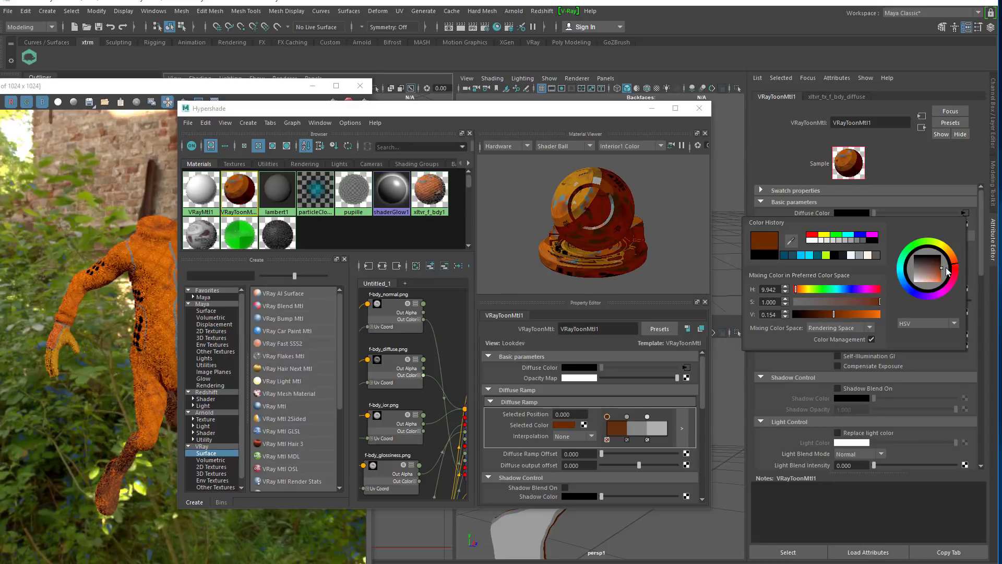
{"action": "left_click", "coordinate": [906, 290]}
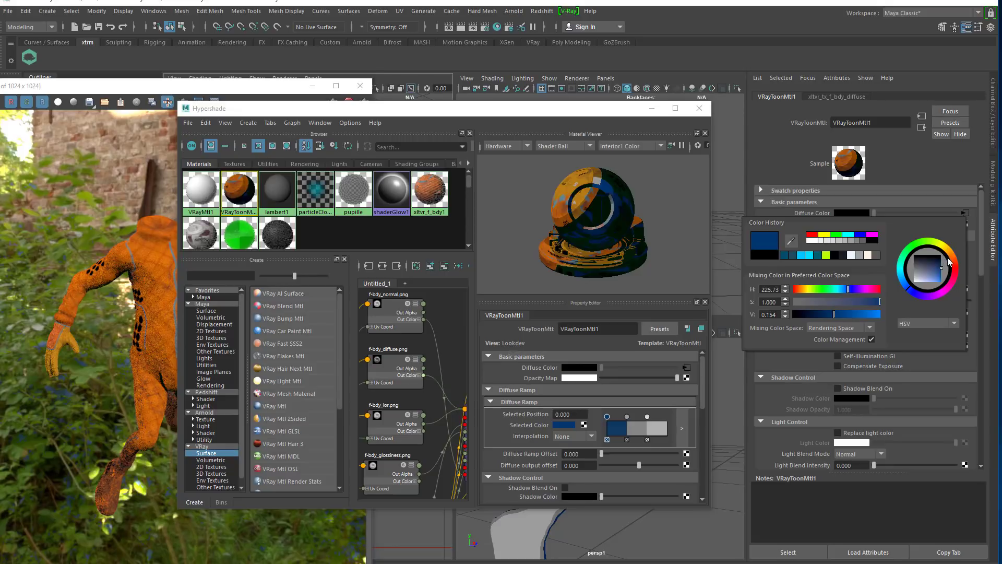
{"action": "left_click_drag", "start_coordinate": [939, 267], "coordinate": [946, 270]}
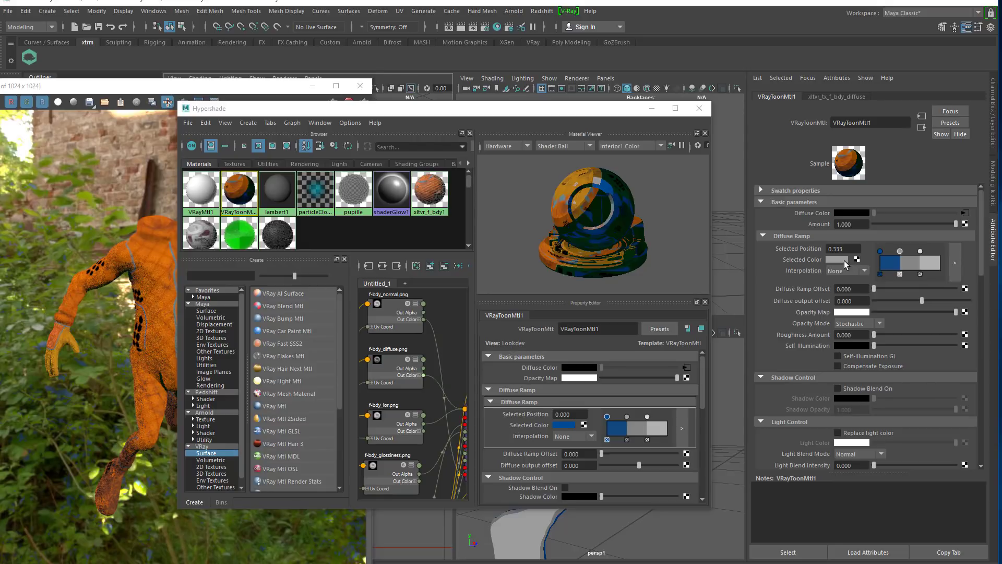
Set the middle colour of the diffuse ramp to light blue and the Diffuse Ramp Offset to 0.174
{"action": "left_click", "coordinate": [844, 261]}
{"action": "left_click_drag", "start_coordinate": [912, 270], "coordinate": [923, 283]}
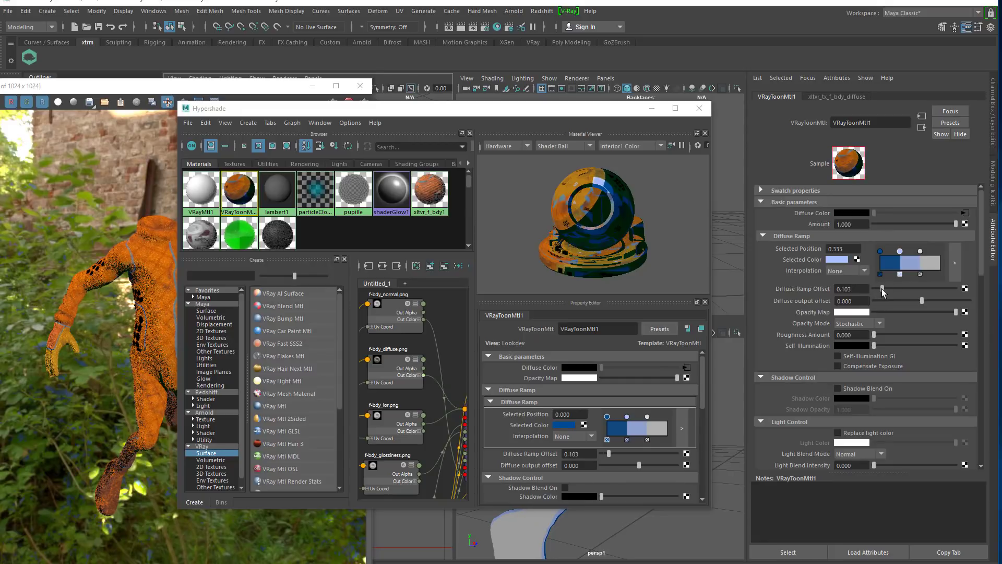
{"action": "mouse_move", "coordinate": [882, 289]}
{"action": "left_mouse_down"}
{"action": "mouse_move", "coordinate": [910, 287]}
{"action": "mouse_move", "coordinate": [888, 291]}
{"action": "left_mouse_up"}
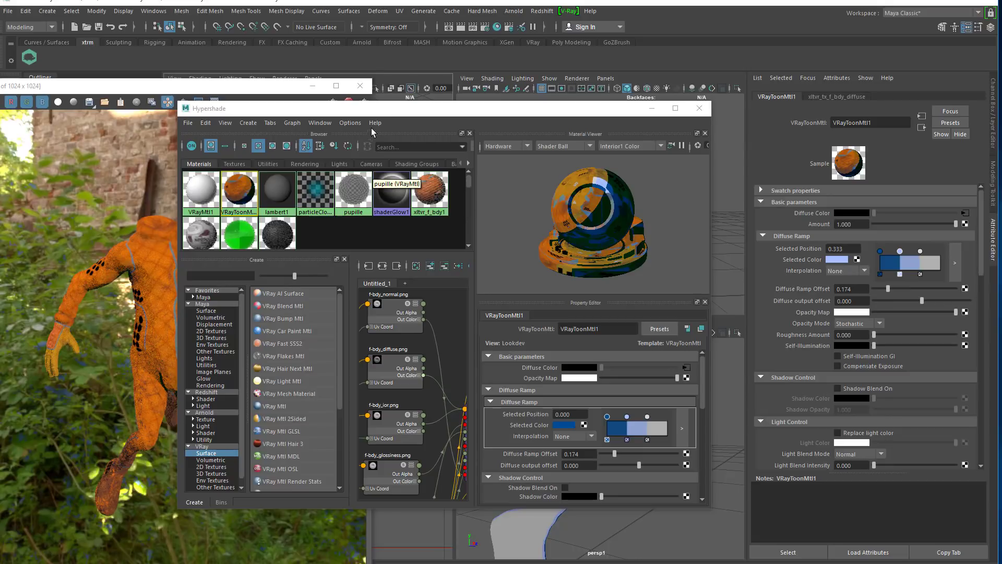
Uncover the full render and set the Diffuse Ramp Offset to 0.277 and the Diffuse output offset to -0.072
{"action": "left_click_drag", "start_coordinate": [390, 116], "coordinate": [483, 363]}
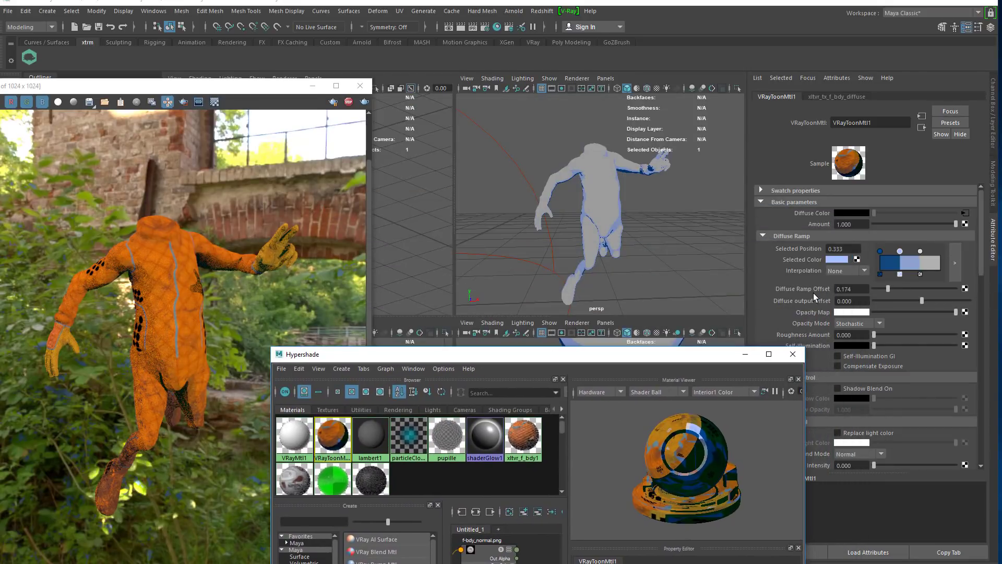
{"action": "left_click_drag", "start_coordinate": [277, 87], "coordinate": [412, 86]}
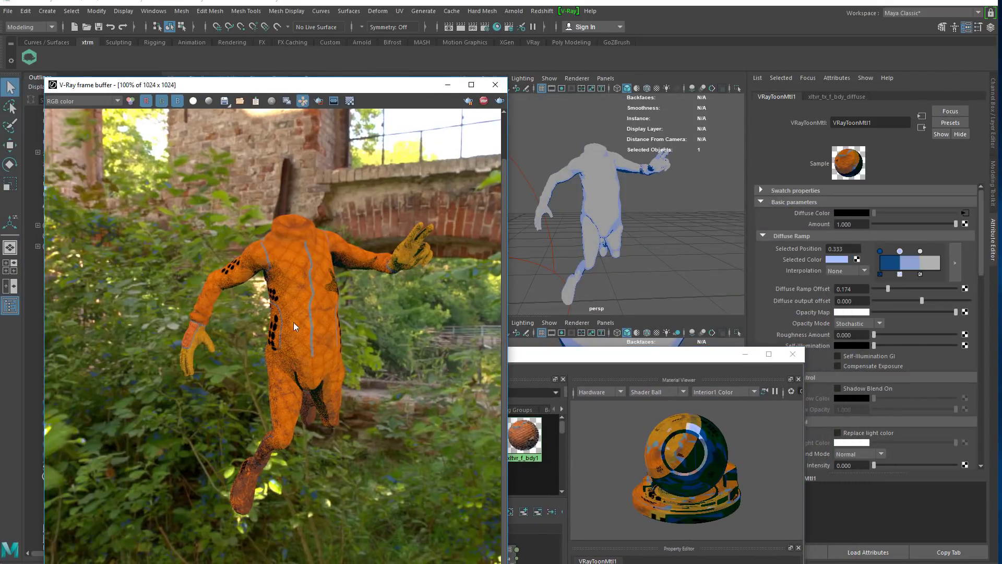
{"action": "mouse_move", "coordinate": [891, 289]}
{"action": "left_mouse_down"}
{"action": "mouse_move", "coordinate": [960, 286]}
{"action": "mouse_move", "coordinate": [830, 290]}
{"action": "mouse_move", "coordinate": [950, 299]}
{"action": "mouse_move", "coordinate": [895, 298]}
{"action": "mouse_move", "coordinate": [916, 302]}
{"action": "left_mouse_up"}
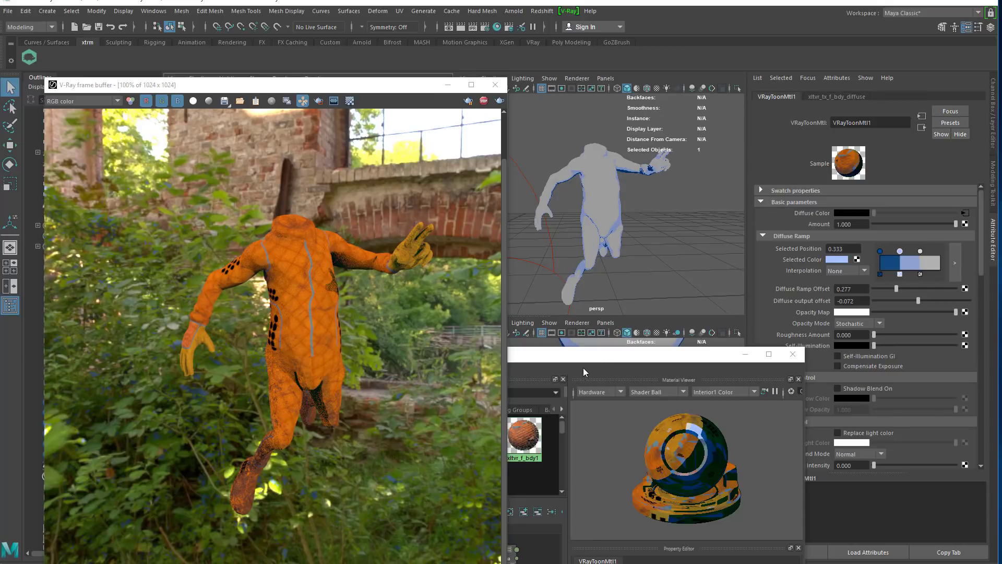
Connect the f-bdy_reflection.png texture to the toon material's Reflection Color
{"action": "left_click_drag", "start_coordinate": [584, 368], "coordinate": [606, 351]}
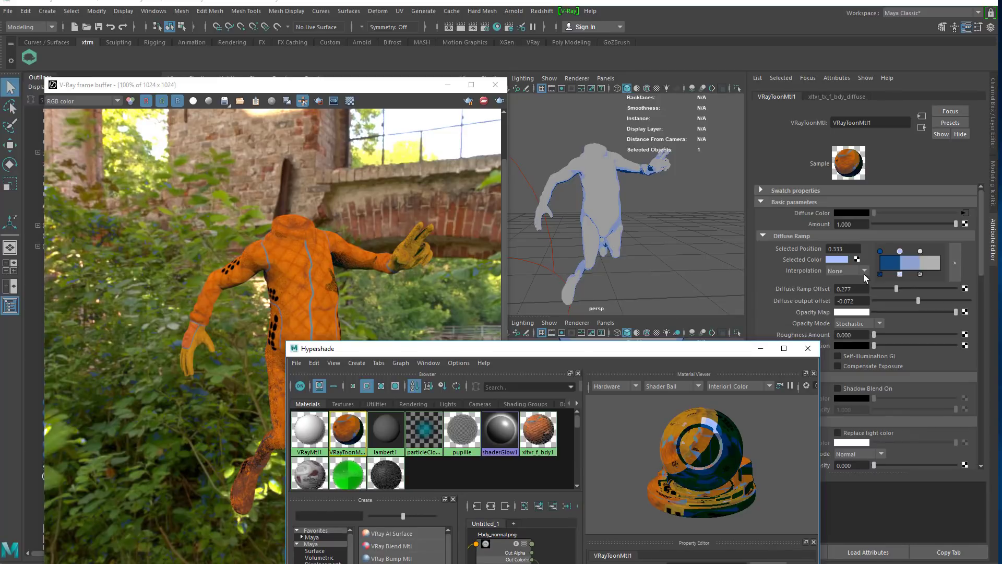
{"action": "scroll", "coordinate": [883, 271], "scroll_direction": "down", "scroll_amount": 6}
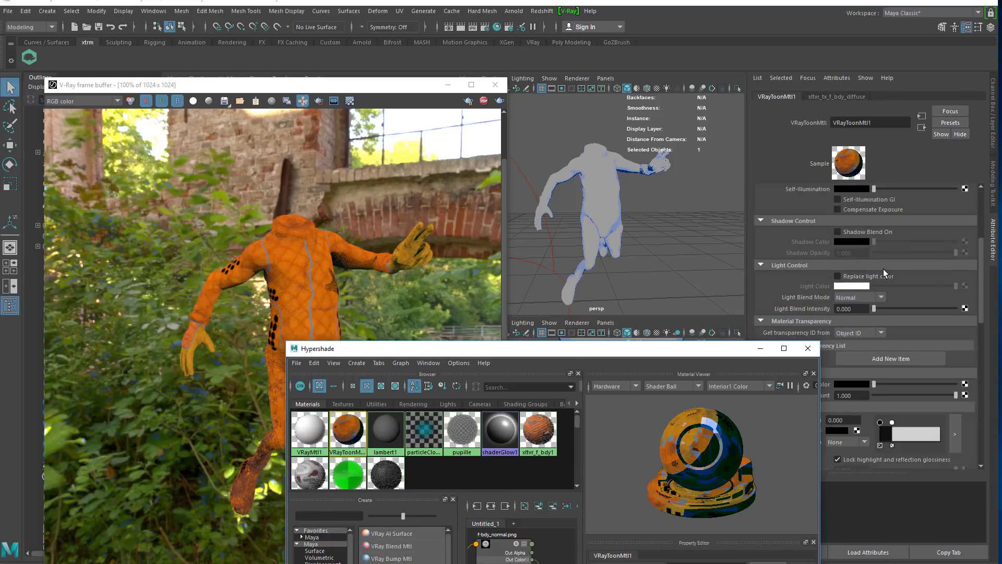
{"action": "scroll", "coordinate": [884, 268], "scroll_direction": "down", "scroll_amount": 1}
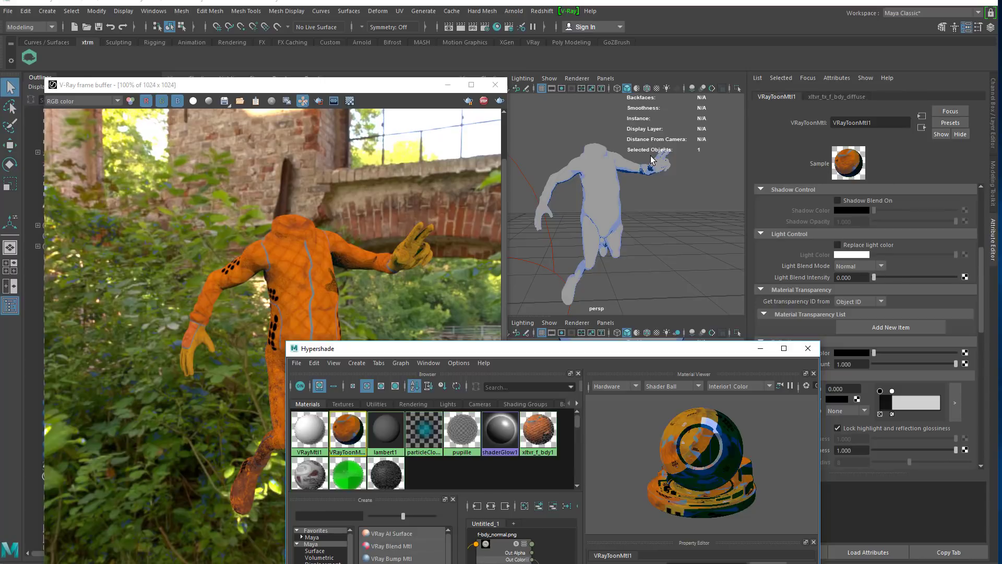
{"action": "scroll", "coordinate": [868, 268], "scroll_direction": "down", "scroll_amount": 1}
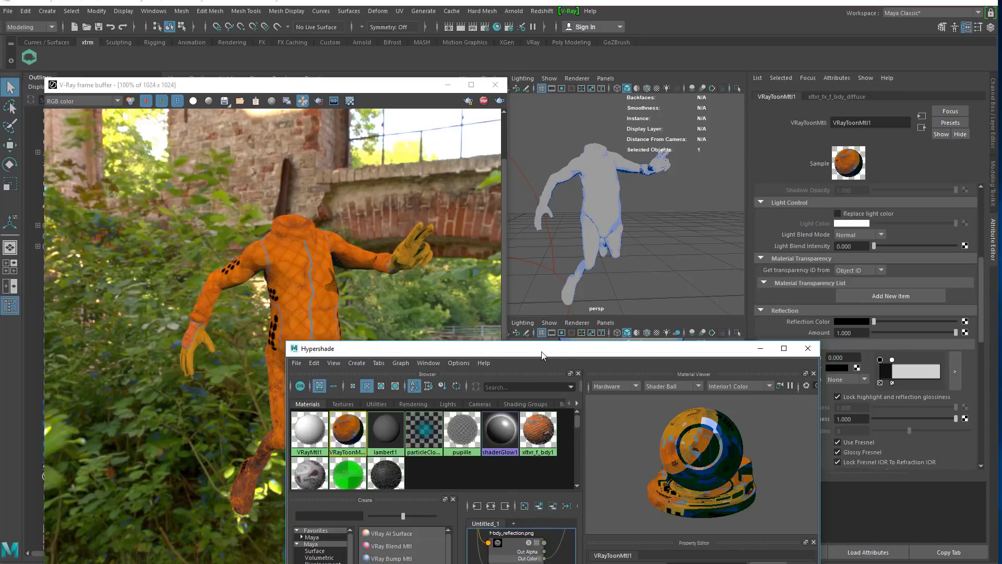
{"action": "left_click_drag", "start_coordinate": [543, 348], "coordinate": [481, 126]}
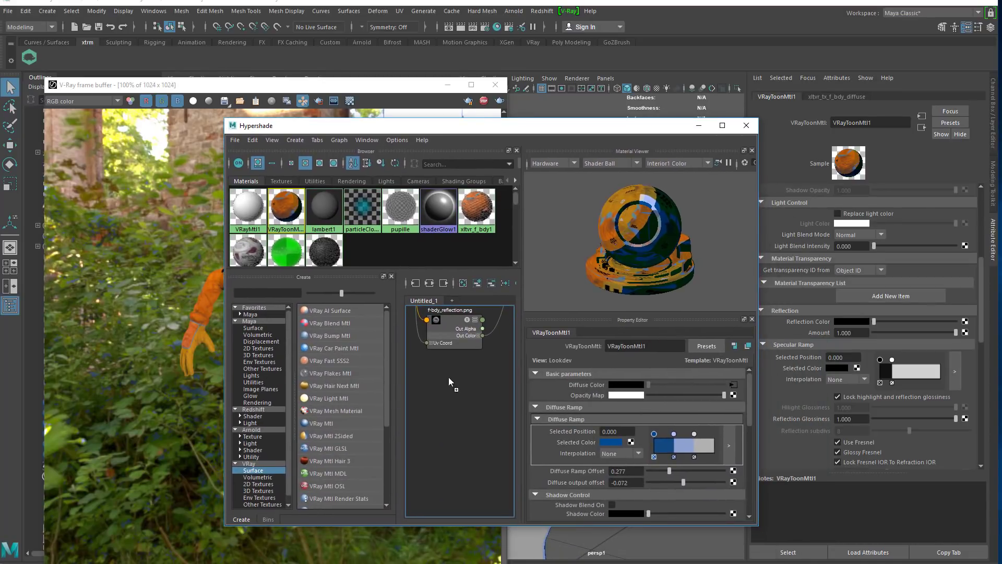
{"action": "middle_click_drag", "start_coordinate": [791, 321], "coordinate": [791, 320]}
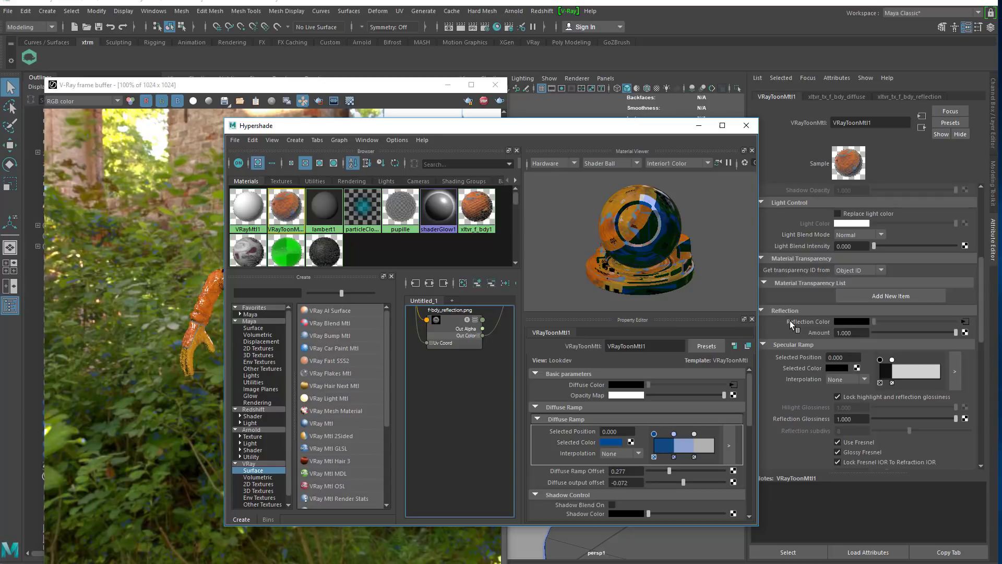
Connect the f-bdy_glossiness.png texture to the toon material's Reflection Glossiness
{"action": "left_click_drag", "start_coordinate": [331, 128], "coordinate": [346, 142]}
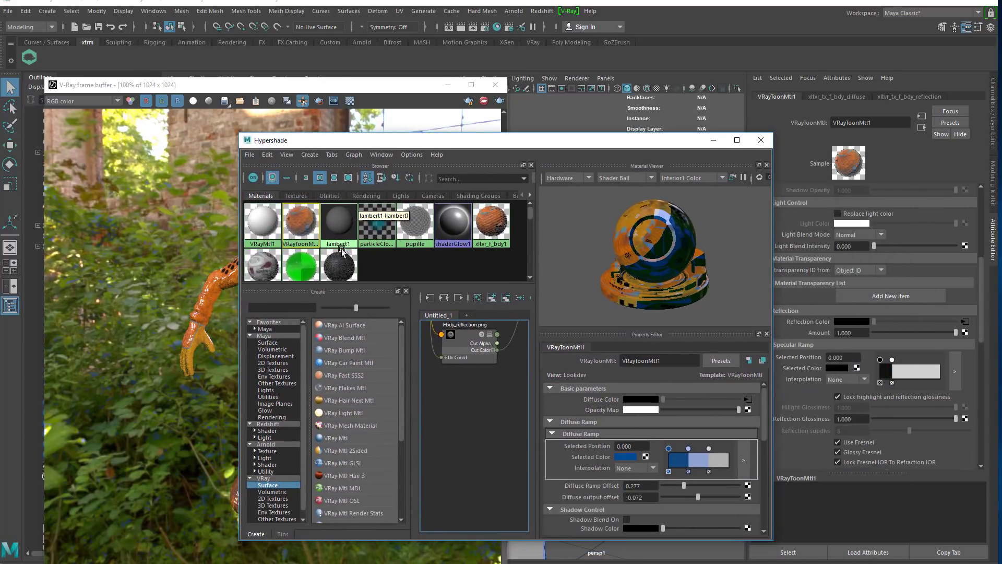
{"action": "middle_click_drag", "start_coordinate": [452, 398], "coordinate": [488, 355]}
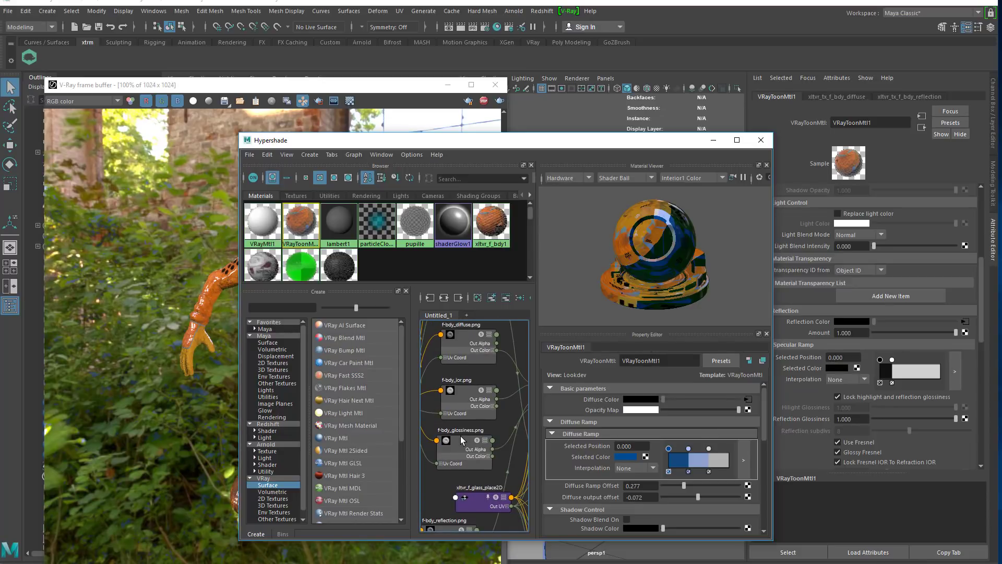
{"action": "middle_click_drag", "start_coordinate": [781, 415], "coordinate": [786, 413]}
Unlock the Fresnel IOR from the refraction IOR and connect the f-bdy_ior.png texture to it
{"action": "left_click_drag", "start_coordinate": [482, 141], "coordinate": [380, 139]}
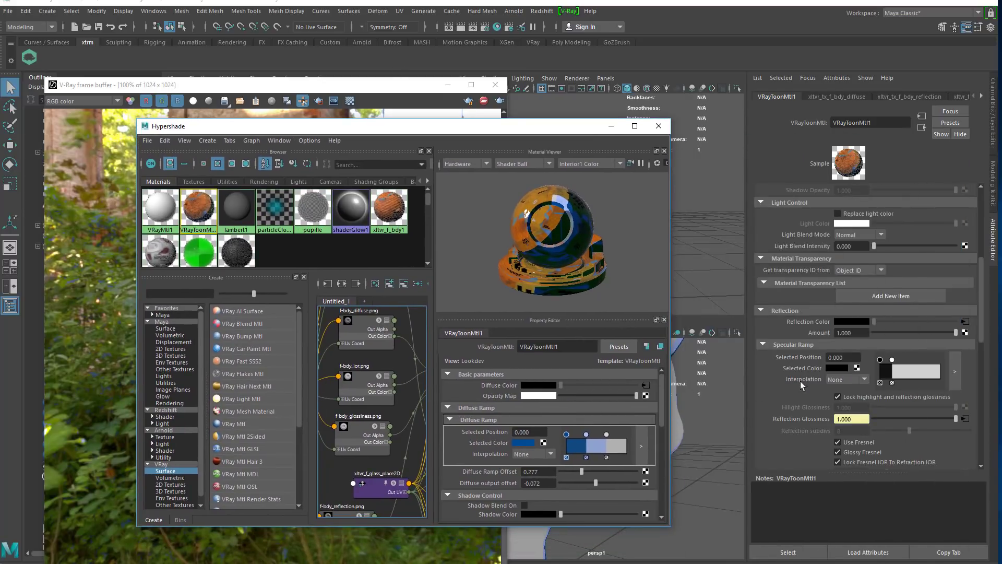
{"action": "scroll", "coordinate": [825, 373], "scroll_direction": "down", "scroll_amount": 2}
{"action": "left_click", "coordinate": [842, 399]}
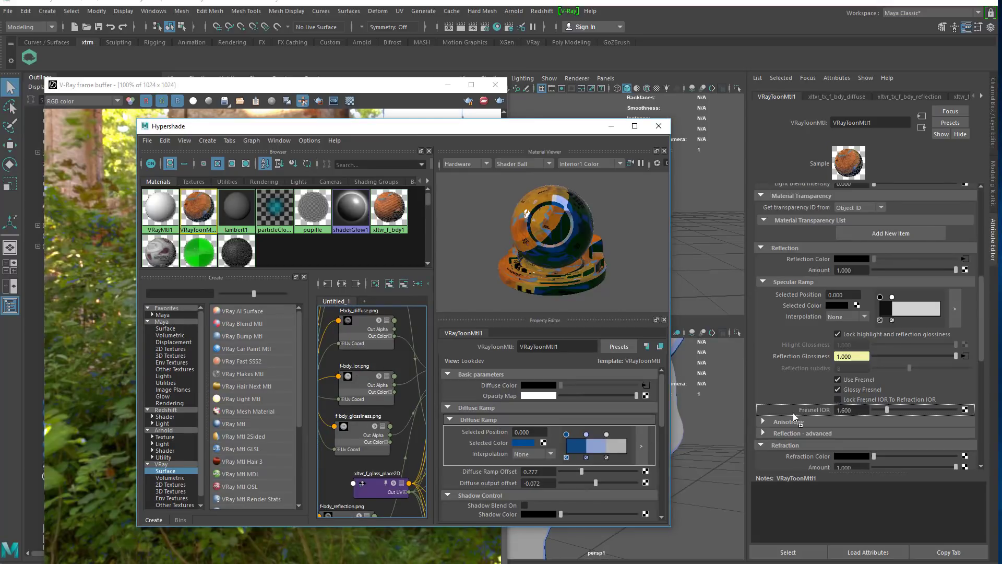
{"action": "left_click_drag", "start_coordinate": [297, 126], "coordinate": [397, 145]}
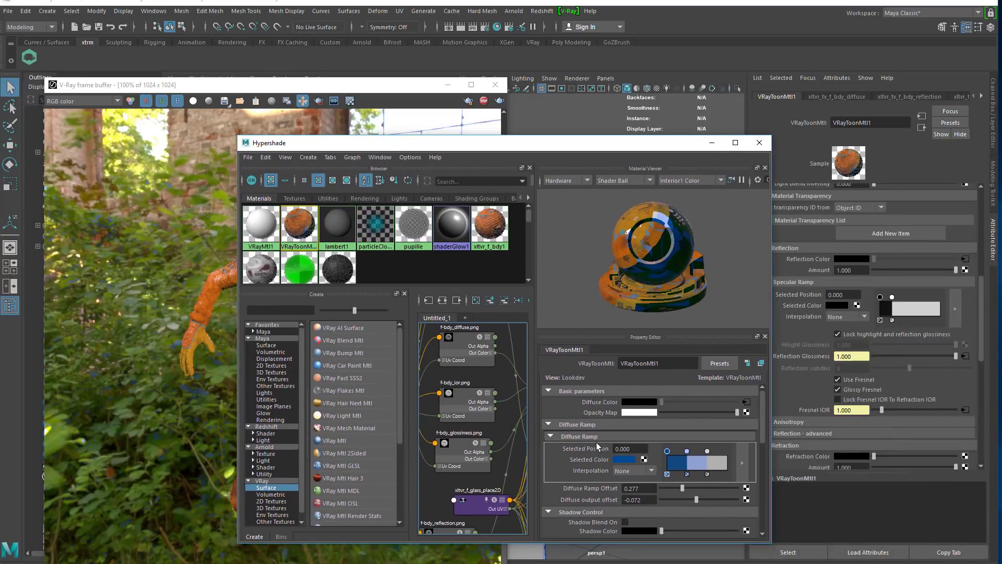
Set the bump Map Type to Normal map in tangent space and connect the f-bdy_normal.png texture to Map
{"action": "scroll", "coordinate": [887, 424], "scroll_direction": "down", "scroll_amount": 5}
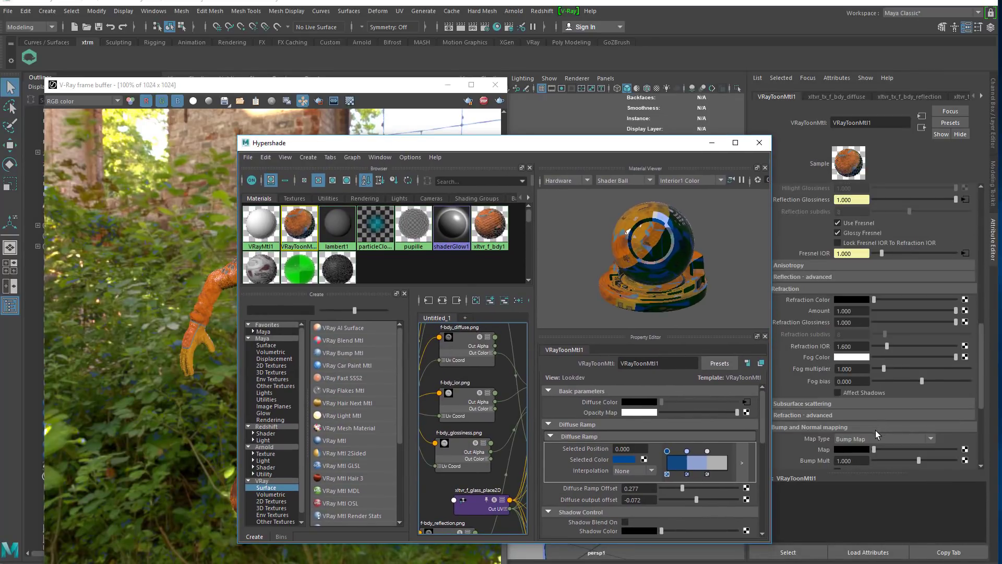
{"action": "left_click", "coordinate": [870, 439]}
{"action": "left_click", "coordinate": [860, 463]}
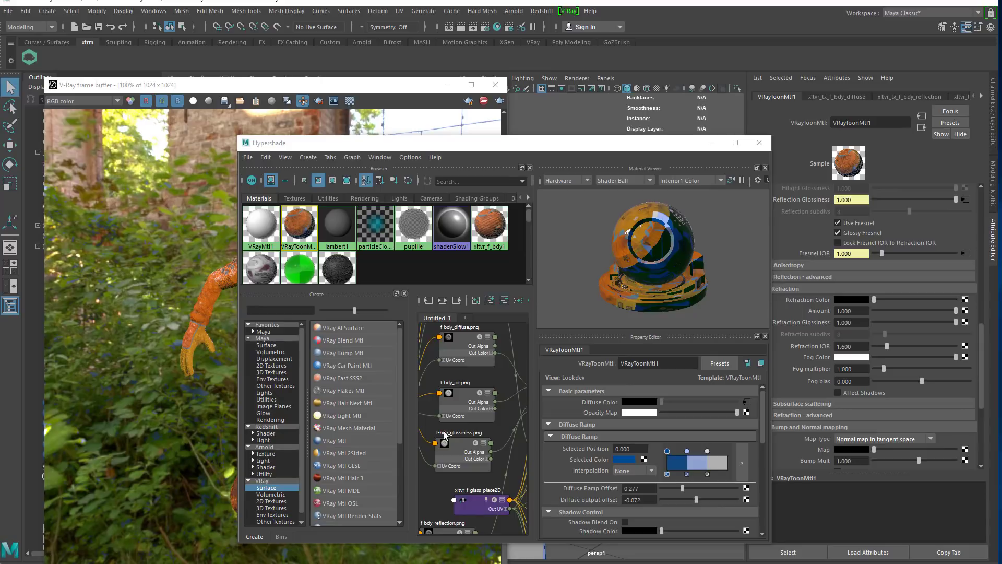
{"action": "scroll", "coordinate": [444, 437], "scroll_direction": "down", "scroll_amount": 2}
{"action": "scroll", "coordinate": [456, 424], "scroll_direction": "up", "scroll_amount": 3}
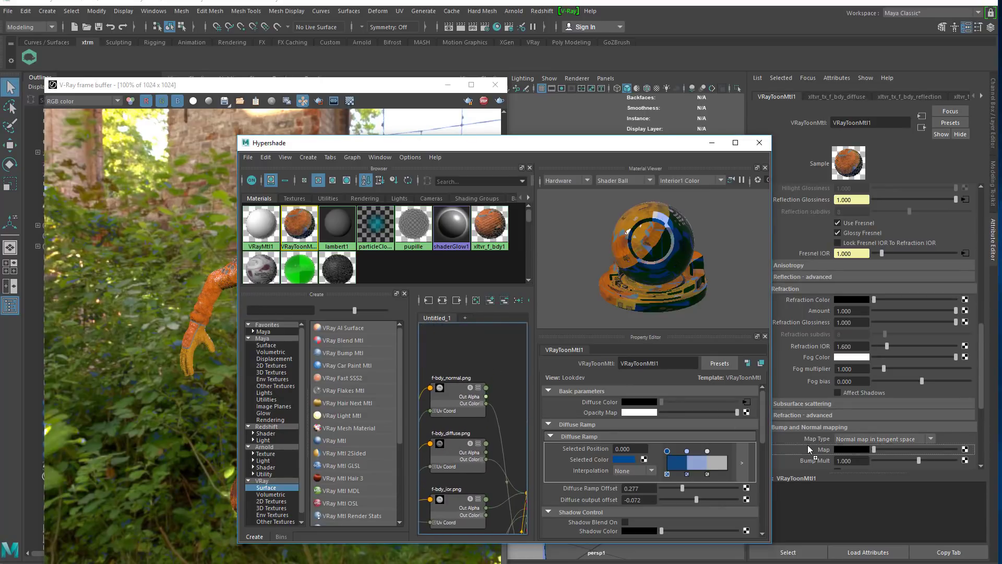
{"action": "middle_click_drag", "start_coordinate": [809, 448], "coordinate": [808, 456]}
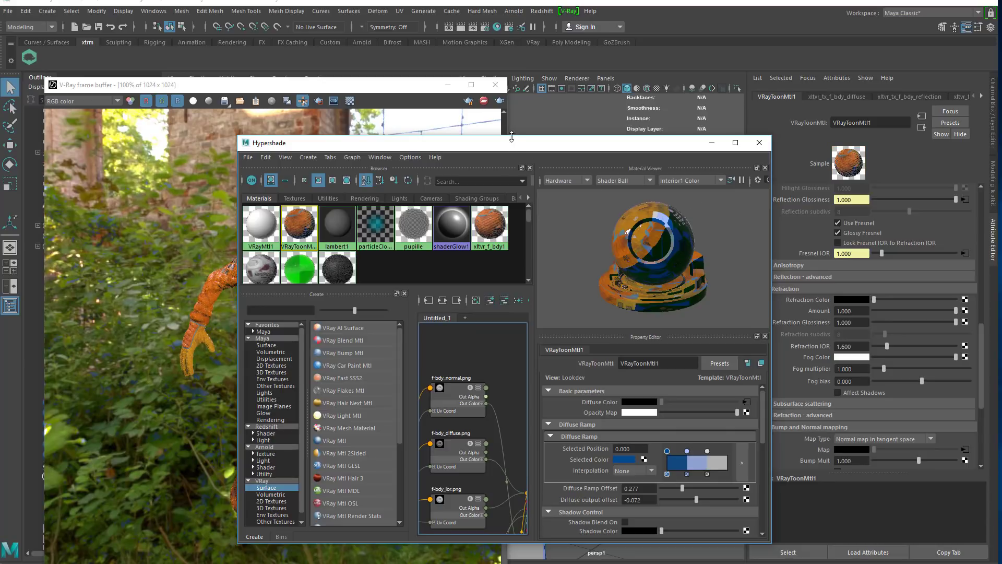
Reselect VRayToonMtl1 to show its attributes and close the Hypershade so the whole render is uncovered
{"action": "left_click_drag", "start_coordinate": [546, 148], "coordinate": [668, 148]}
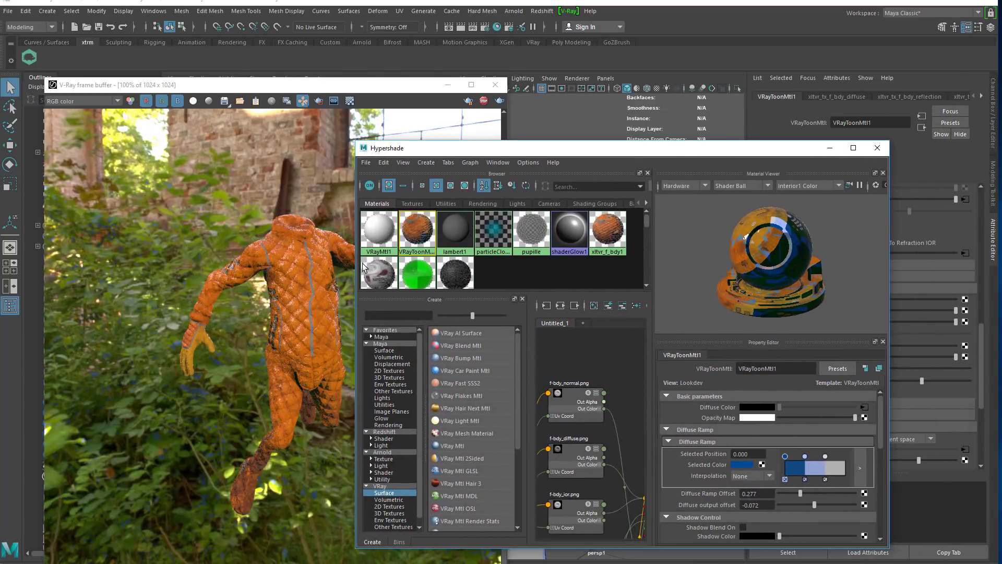
{"action": "left_click", "coordinate": [709, 132]}
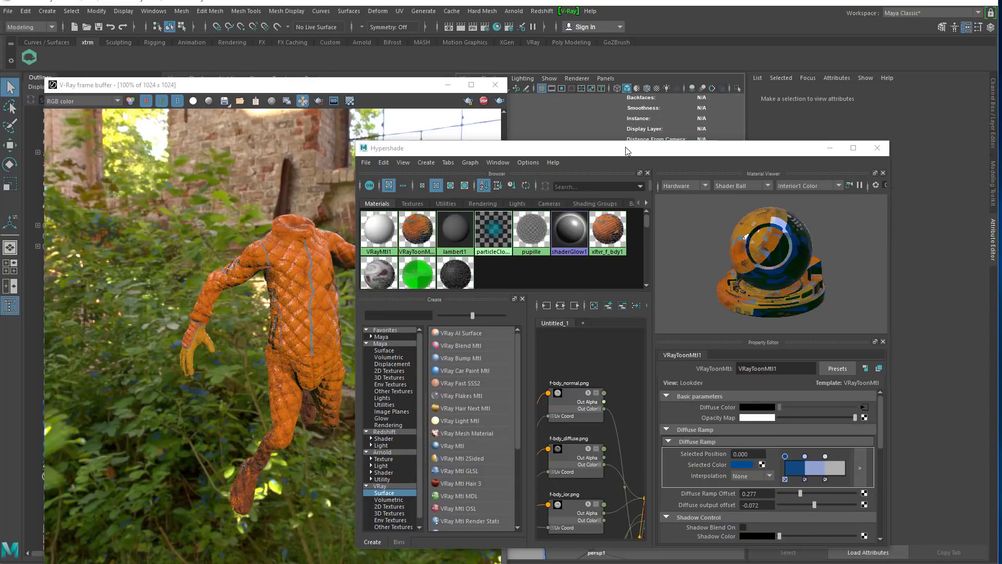
{"action": "left_click_drag", "start_coordinate": [626, 150], "coordinate": [459, 212]}
{"action": "left_click", "coordinate": [219, 289]}
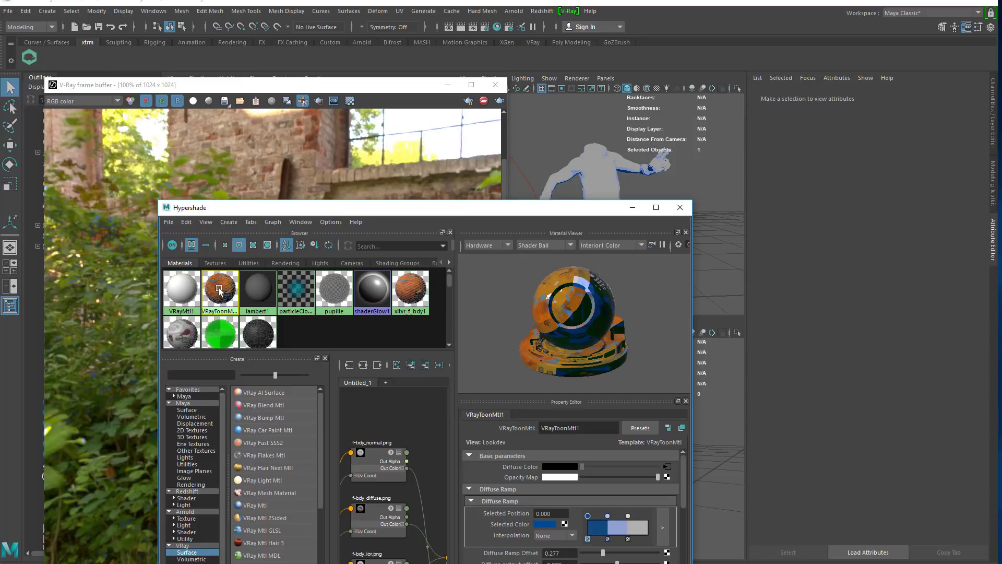
{"action": "scroll", "coordinate": [856, 308], "scroll_direction": "up", "scroll_amount": 2}
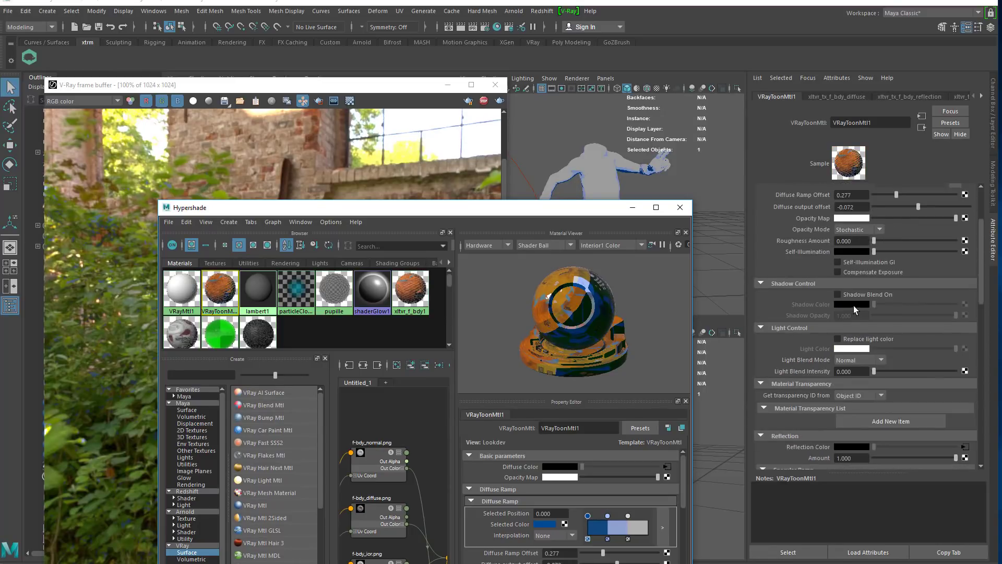
{"action": "left_click", "coordinate": [680, 207]}
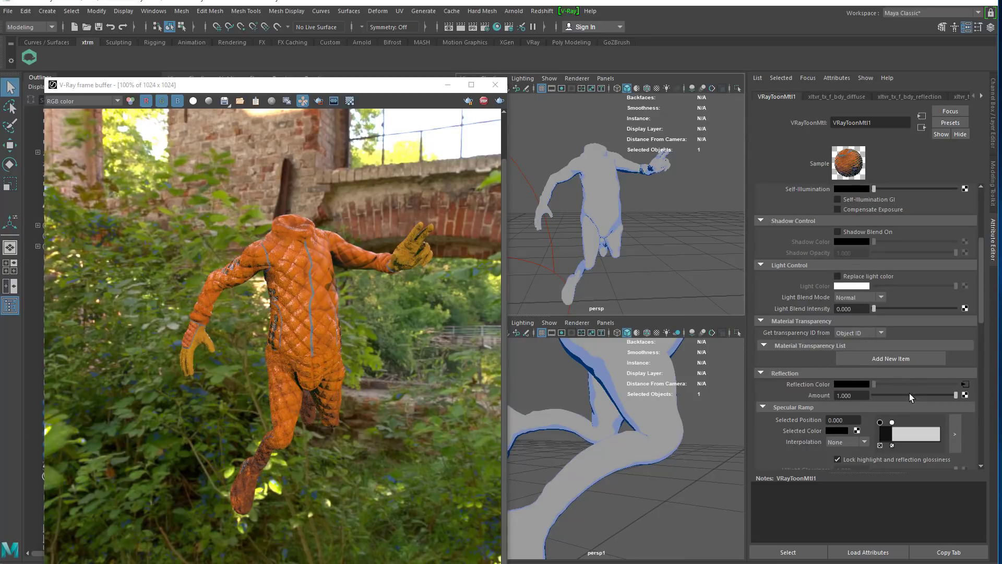
Try a reflection Amount of 0.245, restore it to 1.000, and shift the white specular ramp stop to position 0.183
{"action": "left_click", "coordinate": [894, 396]}
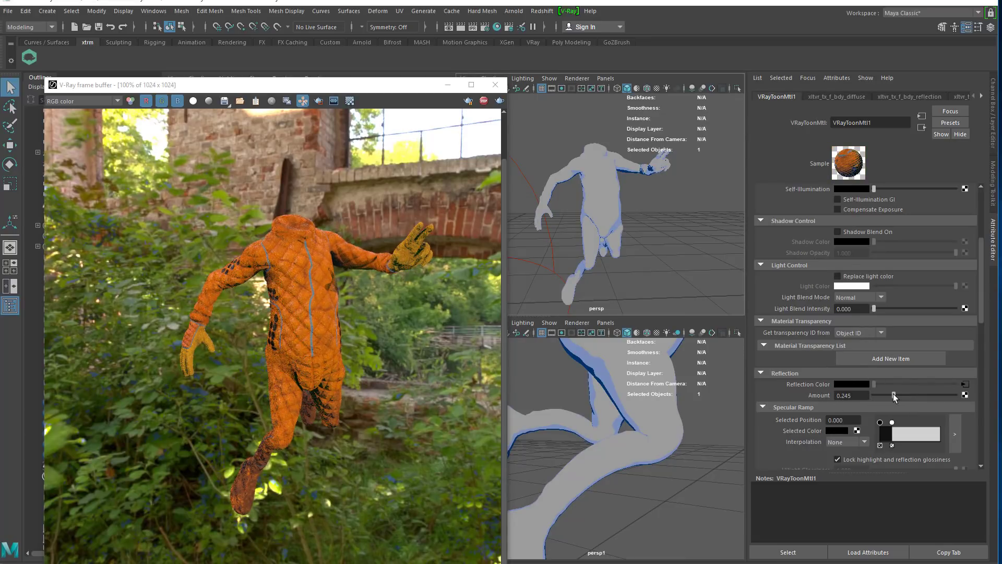
{"action": "left_click_drag", "start_coordinate": [893, 395], "coordinate": [950, 381]}
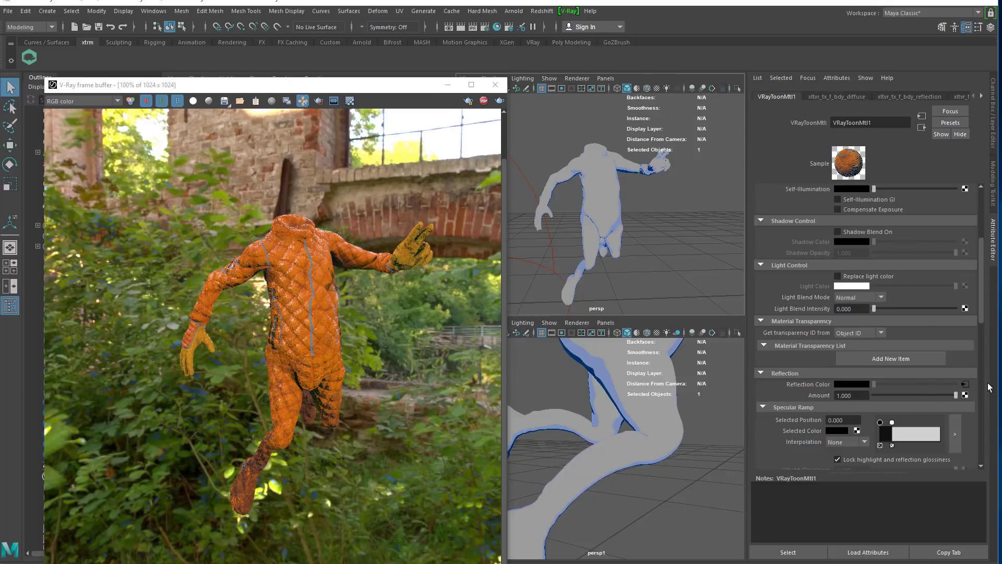
{"action": "mouse_move", "coordinate": [892, 422]}
{"action": "left_mouse_down"}
{"action": "mouse_move", "coordinate": [909, 423]}
{"action": "mouse_move", "coordinate": [891, 422]}
{"action": "left_mouse_up"}
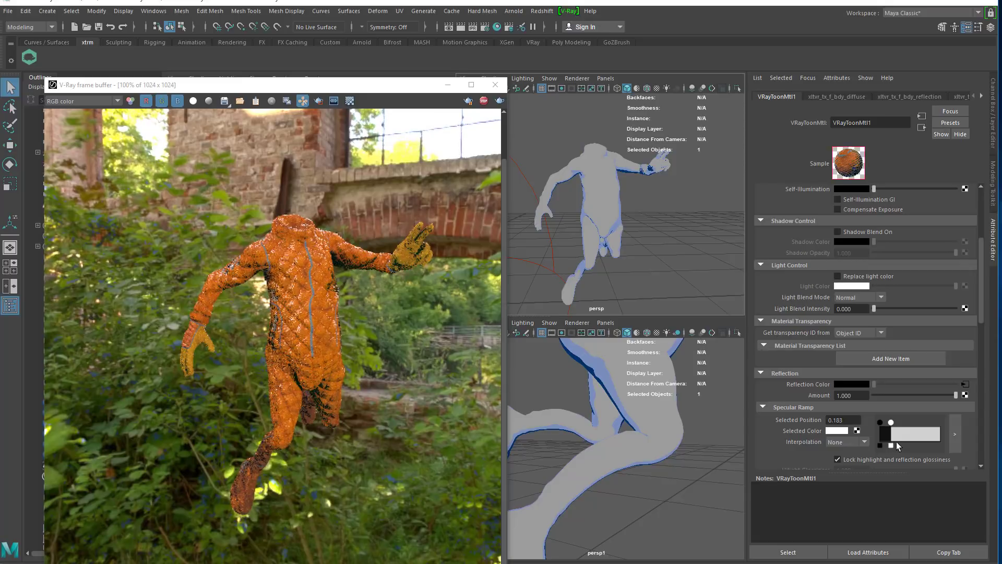
Add a blue stop to the Specular Ramp, delete the white stop and move the blue one to position 0.191
{"action": "left_click", "coordinate": [912, 434]}
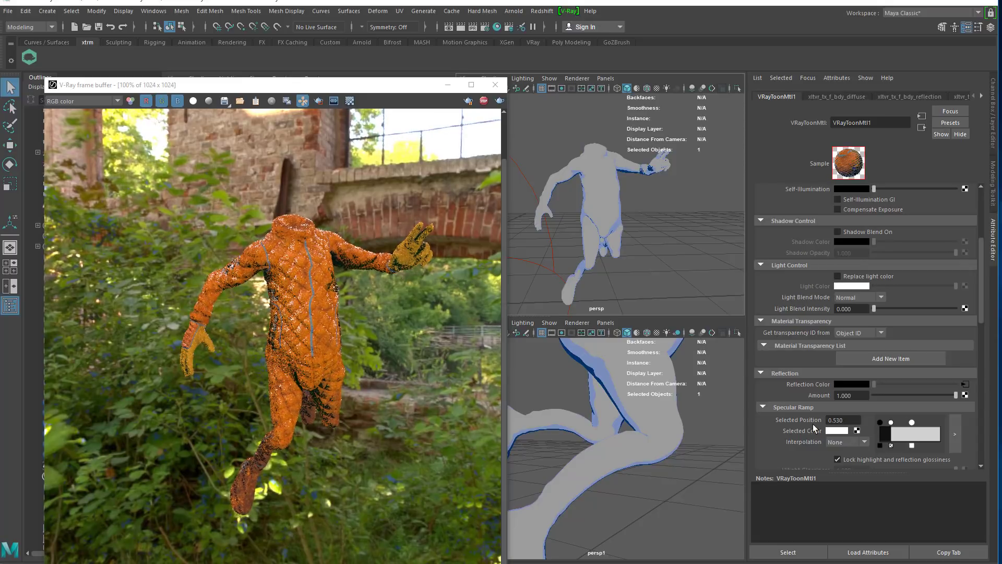
{"action": "left_click", "coordinate": [843, 431]}
{"action": "left_click_drag", "start_coordinate": [966, 441], "coordinate": [973, 450]}
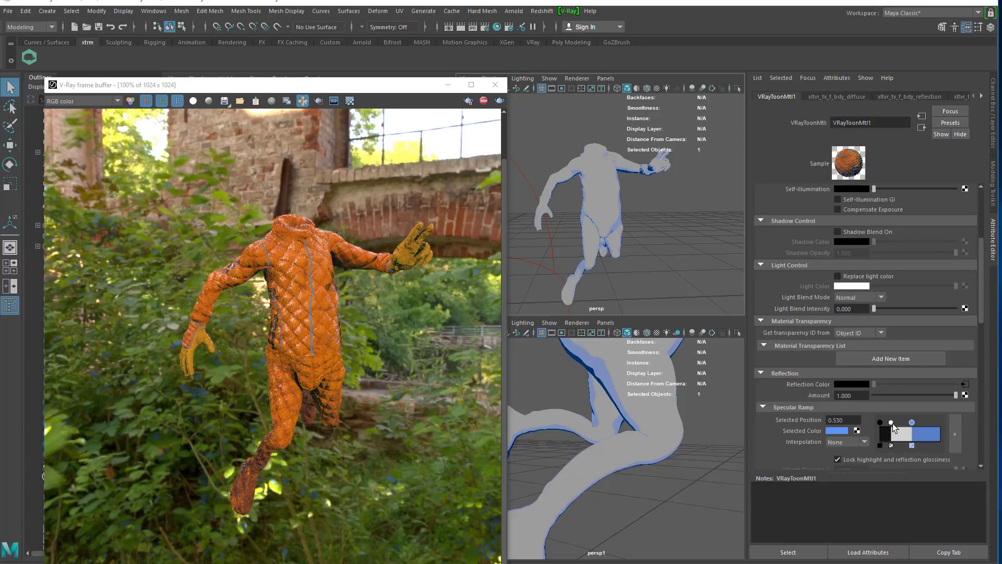
{"action": "left_click", "coordinate": [891, 445]}
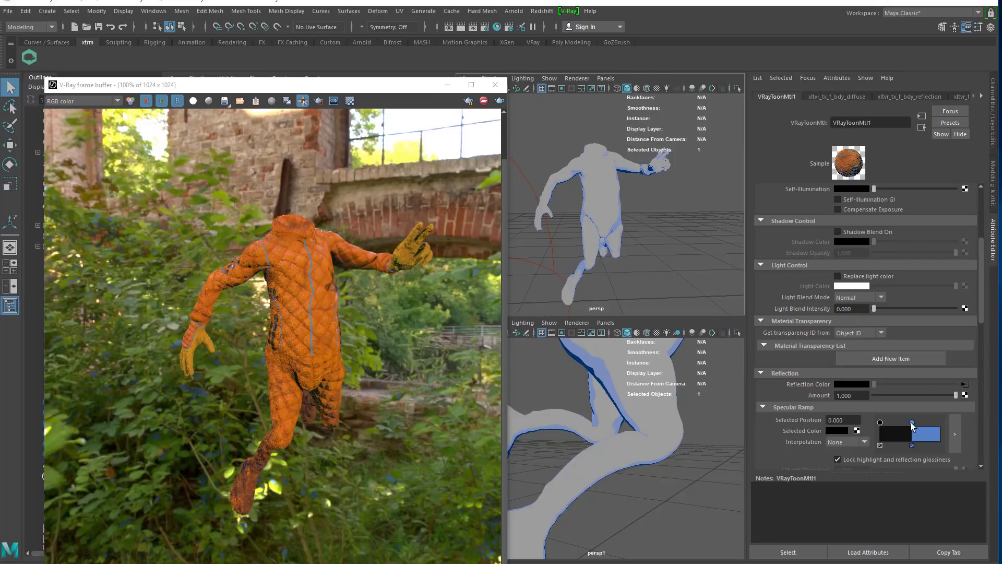
{"action": "left_click_drag", "start_coordinate": [911, 421], "coordinate": [891, 421]}
Set the toon material's Diffuse Ramp Offset to about 0.368 and its Diffuse output offset to about -0.028
{"action": "scroll", "coordinate": [876, 295], "scroll_direction": "up", "scroll_amount": 3}
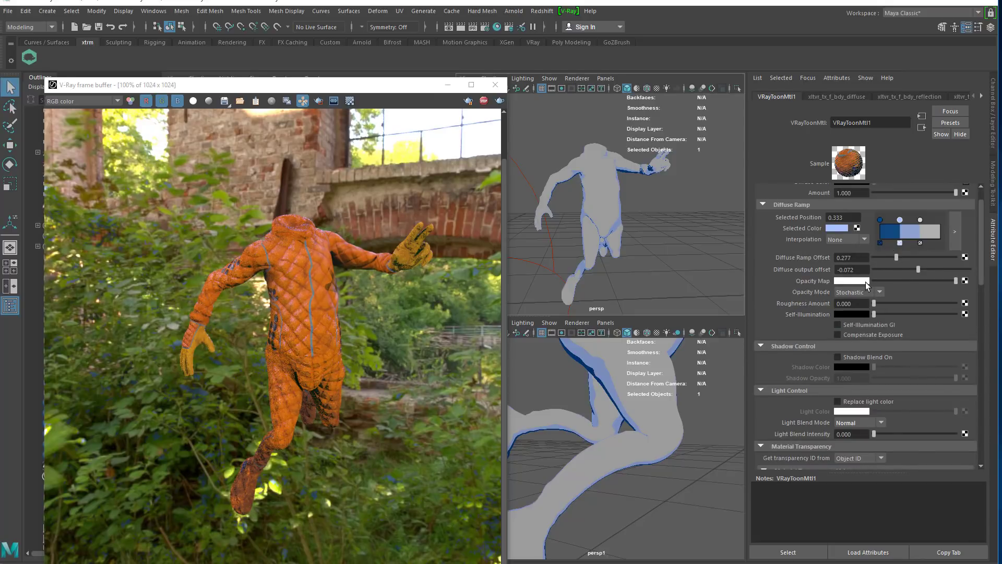
{"action": "scroll", "coordinate": [888, 284], "scroll_direction": "up", "scroll_amount": 1}
{"action": "mouse_move", "coordinate": [897, 291]}
{"action": "left_mouse_down"}
{"action": "mouse_move", "coordinate": [948, 291]}
{"action": "mouse_move", "coordinate": [903, 284]}
{"action": "left_mouse_up"}
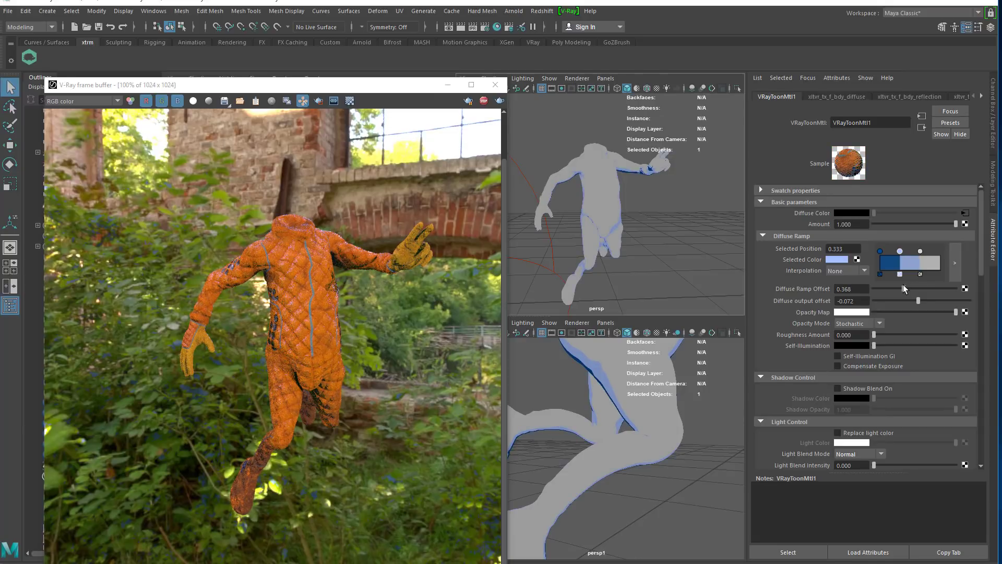
{"action": "left_click", "coordinate": [881, 251]}
{"action": "mouse_move", "coordinate": [918, 301]}
{"action": "left_mouse_down"}
{"action": "mouse_move", "coordinate": [901, 299]}
{"action": "mouse_move", "coordinate": [919, 300]}
{"action": "left_mouse_up"}
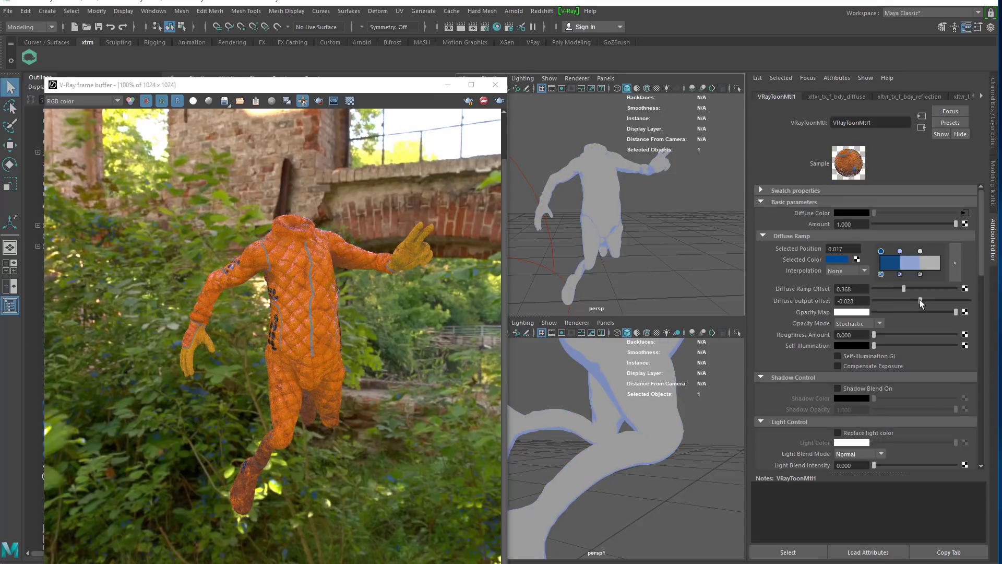
{"action": "left_click_drag", "start_coordinate": [917, 301], "coordinate": [921, 301]}
Enable Replace light color with a saturated yellow-green and set the Light Blend Intensity to 0.200
{"action": "left_click", "coordinate": [840, 433]}
{"action": "left_click", "coordinate": [851, 443]}
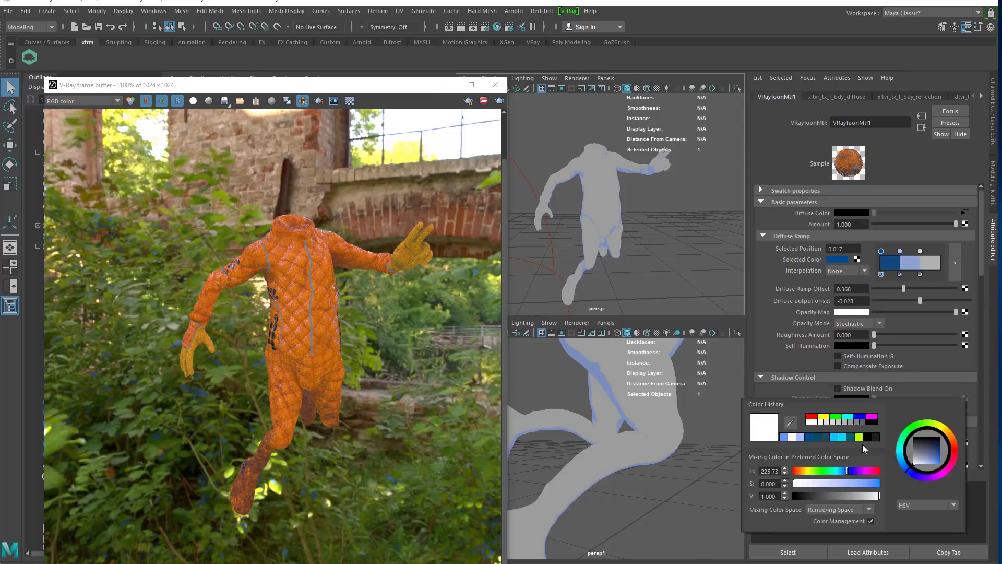
{"action": "left_click", "coordinate": [942, 429]}
{"action": "left_click", "coordinate": [935, 457]}
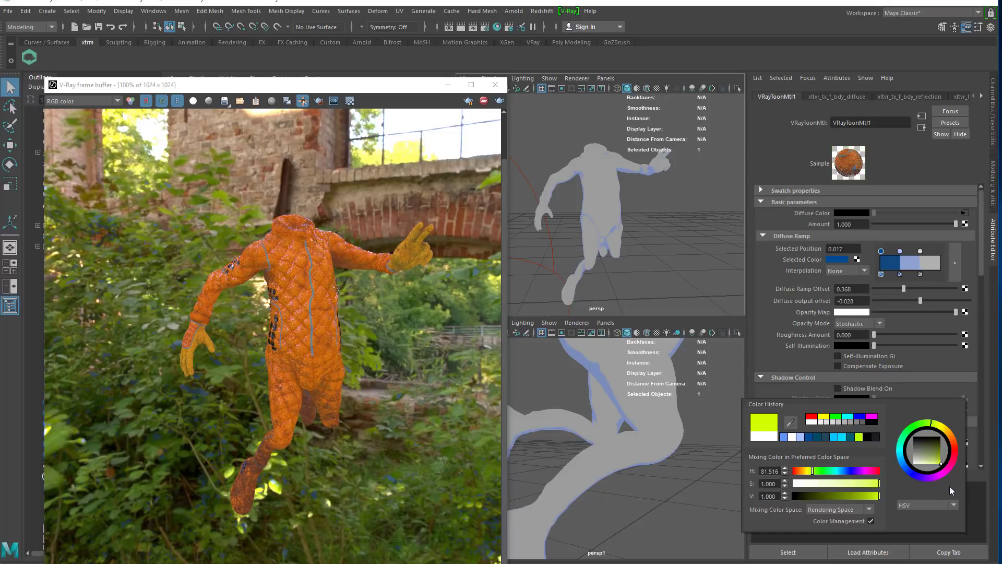
{"action": "mouse_move", "coordinate": [878, 473]}
{"action": "left_mouse_down"}
{"action": "mouse_move", "coordinate": [900, 465]}
{"action": "mouse_move", "coordinate": [890, 463]}
{"action": "left_mouse_up"}
Change the replacement Light Color to pale blue and adjust the Light Blend Intensity to about 0.155
{"action": "scroll", "coordinate": [878, 387], "scroll_direction": "down", "scroll_amount": 3}
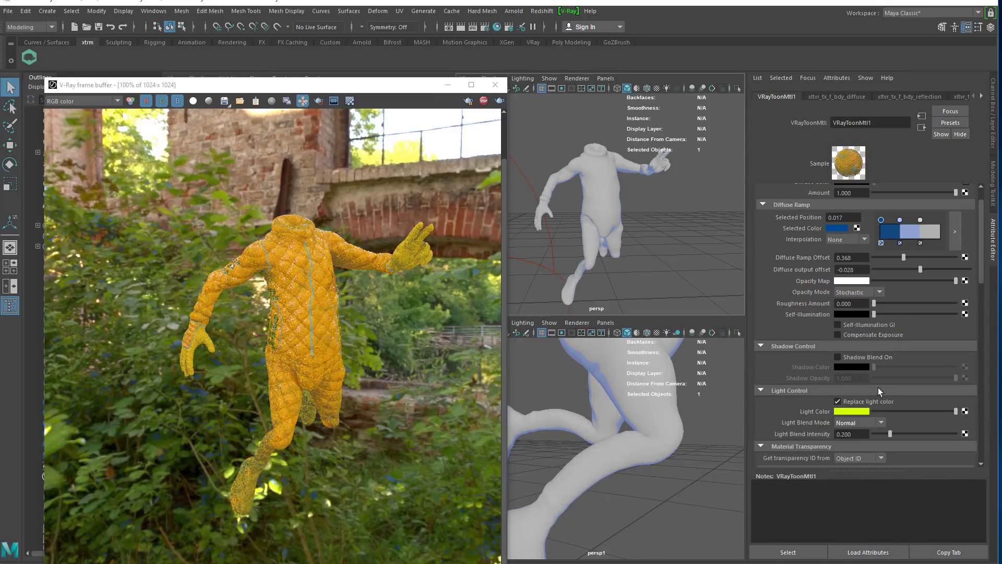
{"action": "left_click_drag", "start_coordinate": [889, 405], "coordinate": [885, 402]}
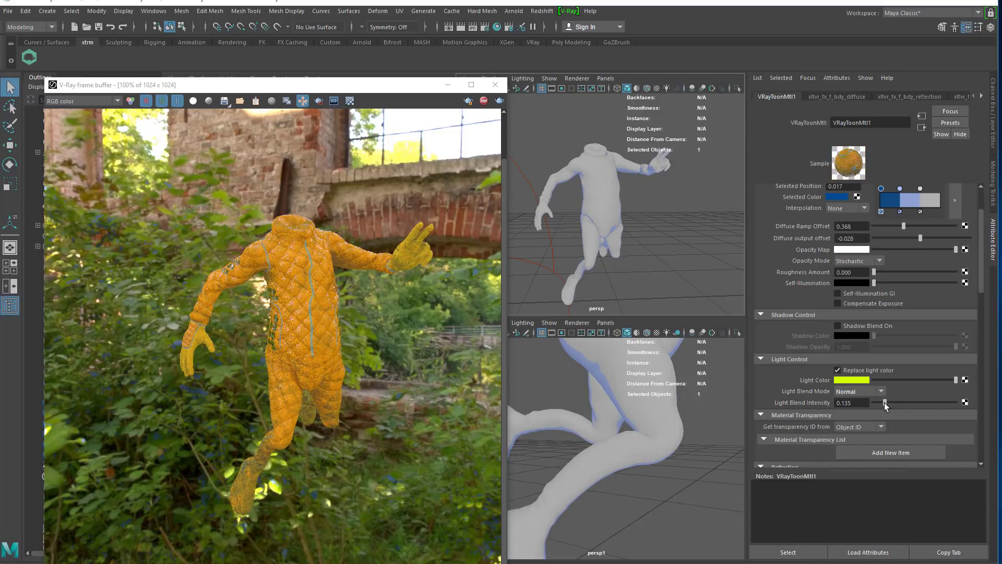
{"action": "left_click", "coordinate": [862, 381]}
{"action": "left_click", "coordinate": [999, 395]}
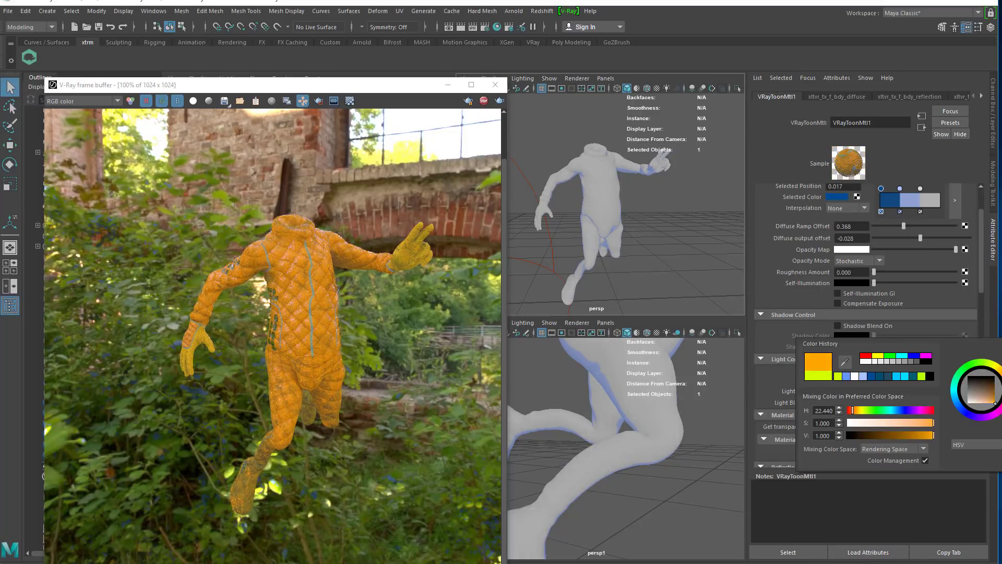
{"action": "left_click_drag", "start_coordinate": [970, 387], "coordinate": [985, 409]}
{"action": "left_click", "coordinate": [959, 406]}
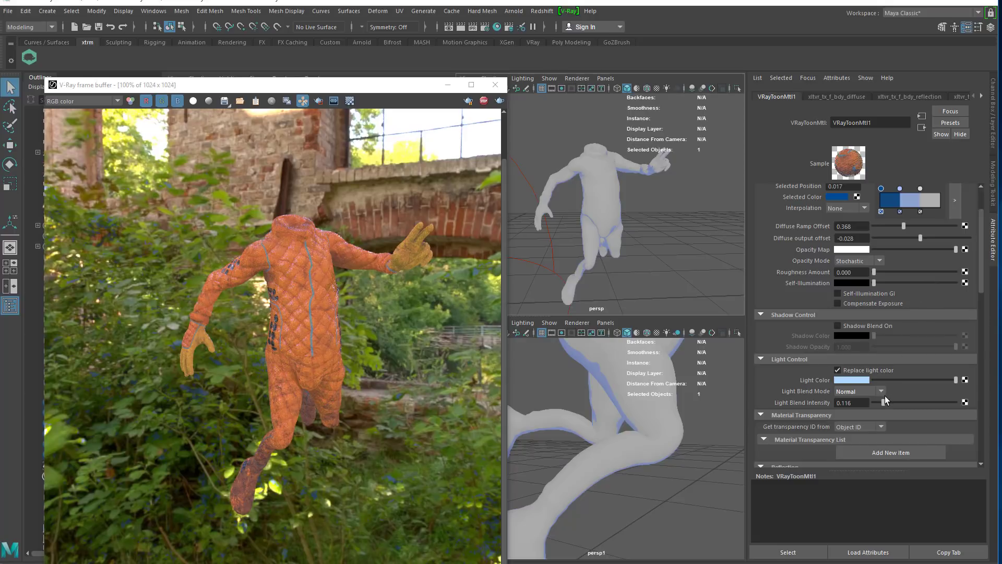
{"action": "left_click_drag", "start_coordinate": [885, 400], "coordinate": [885, 403]}
Try the Add and Over light blend modes on the toon material
{"action": "left_click", "coordinate": [865, 391]}
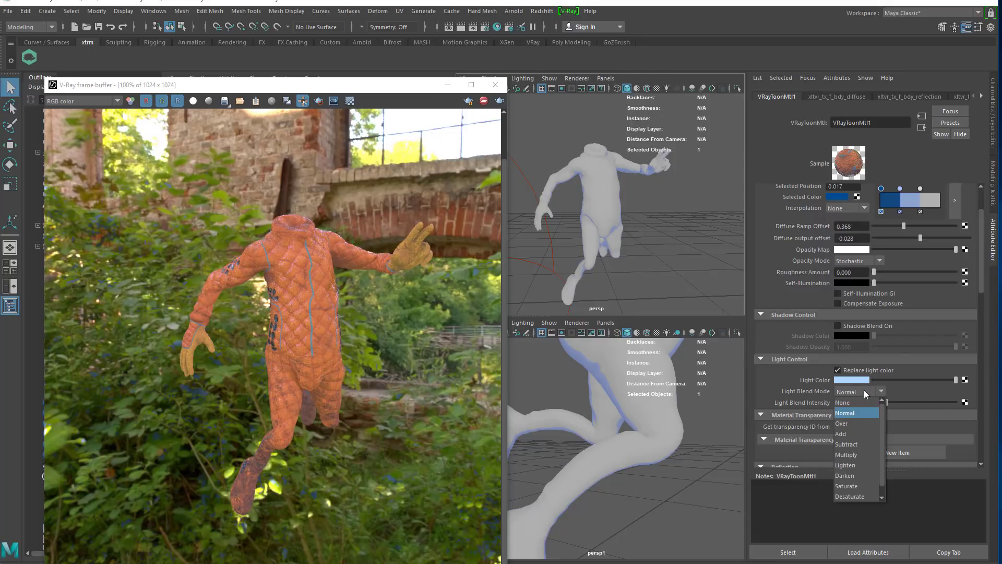
{"action": "left_click", "coordinate": [836, 439]}
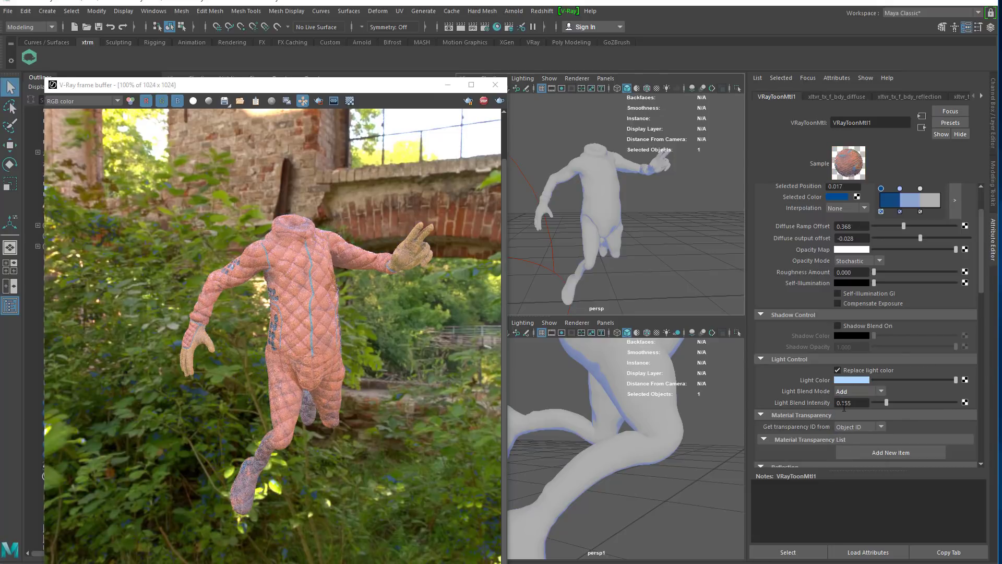
{"action": "left_click", "coordinate": [861, 392]}
{"action": "left_click", "coordinate": [859, 424]}
Set the Light Blend Mode to Multiply and raise the Light Blend Intensity to about 0.368
{"action": "left_click", "coordinate": [861, 393]}
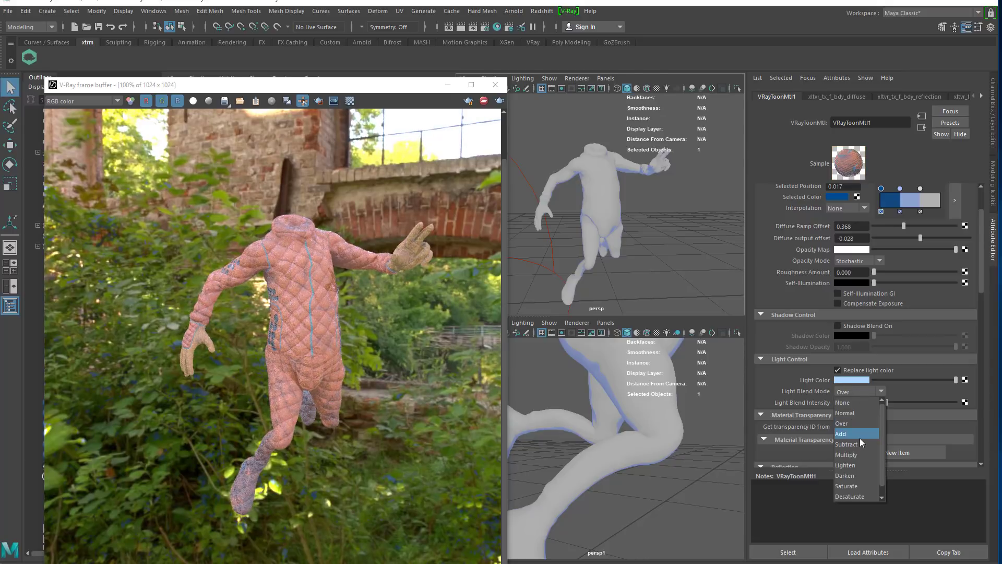
{"action": "left_click", "coordinate": [856, 454]}
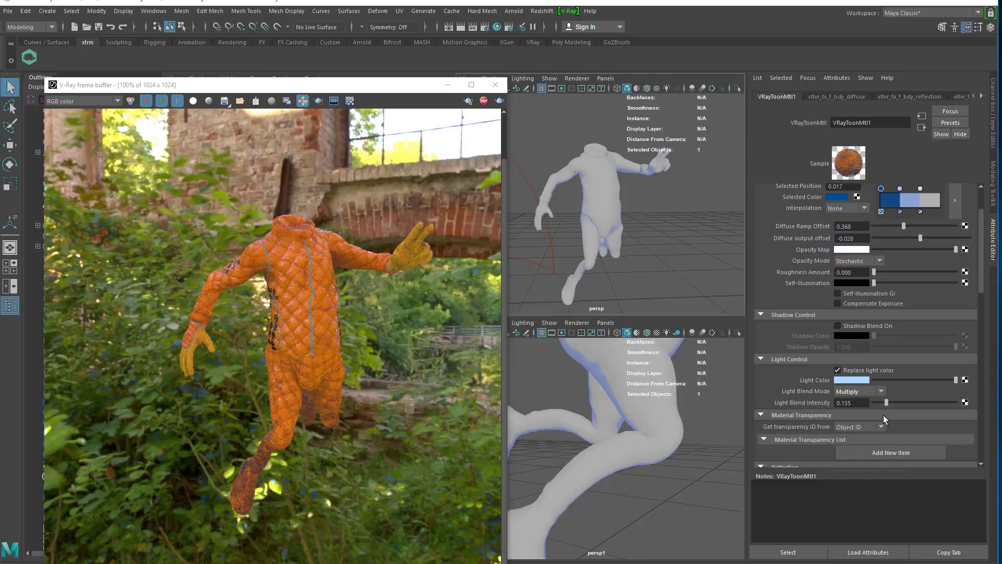
{"action": "mouse_move", "coordinate": [886, 402]}
{"action": "left_mouse_down"}
{"action": "mouse_move", "coordinate": [926, 403]}
{"action": "mouse_move", "coordinate": [882, 411]}
{"action": "mouse_move", "coordinate": [903, 412]}
{"action": "left_mouse_up"}
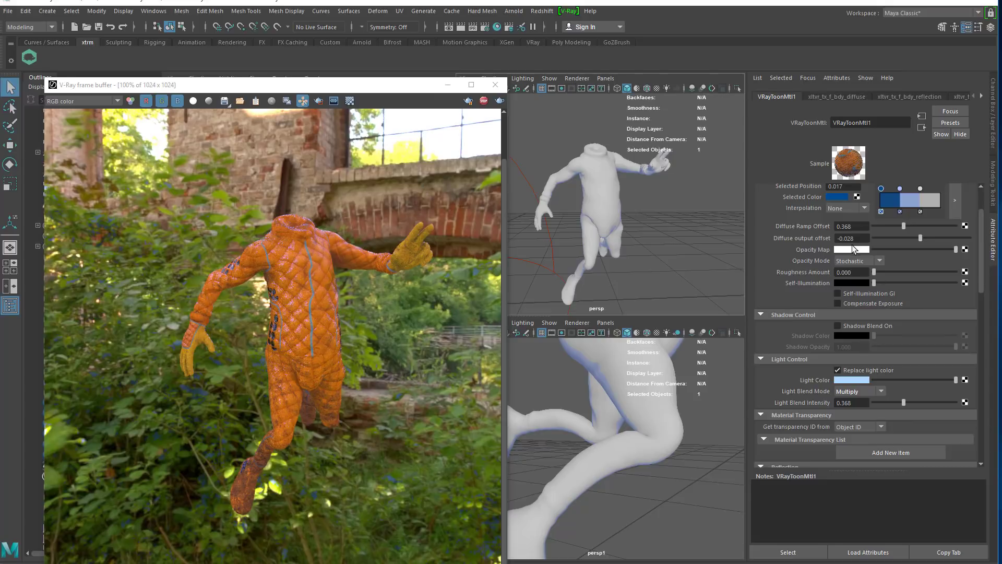
Lower the toon material's reflection Amount to about 0.561
{"action": "scroll", "coordinate": [848, 268], "scroll_direction": "down", "scroll_amount": 2}
{"action": "scroll", "coordinate": [848, 267], "scroll_direction": "down", "scroll_amount": 4}
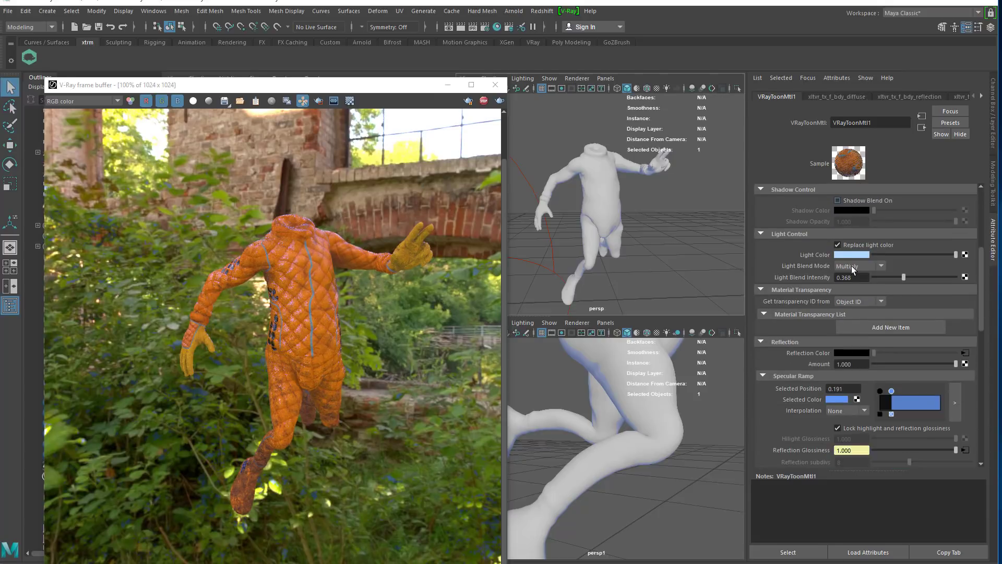
{"action": "scroll", "coordinate": [851, 265], "scroll_direction": "down", "scroll_amount": 2}
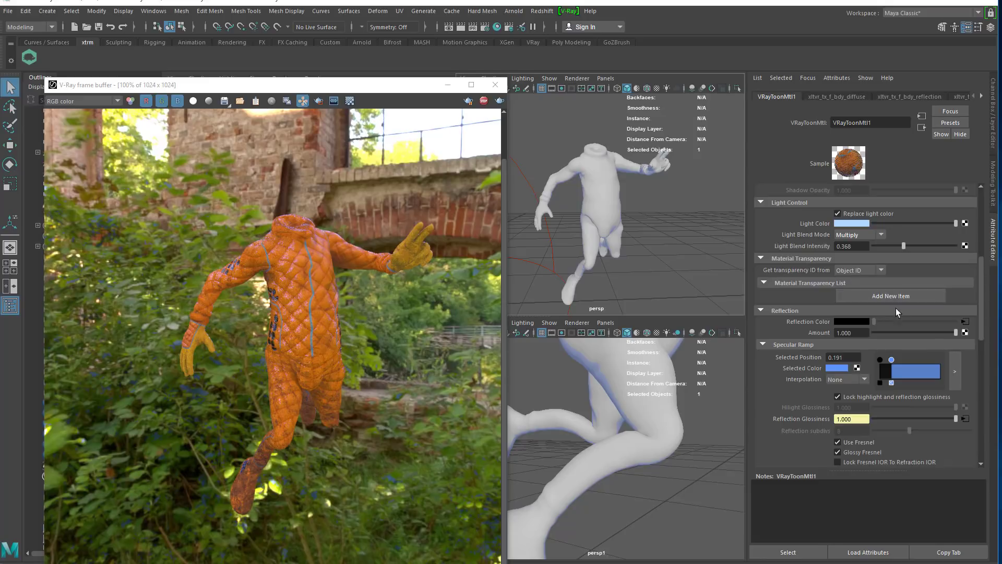
{"action": "left_click_drag", "start_coordinate": [927, 333], "coordinate": [919, 340]}
Create a VRayToon node to add outlines to the rendered character
{"action": "left_click", "coordinate": [47, 11]}
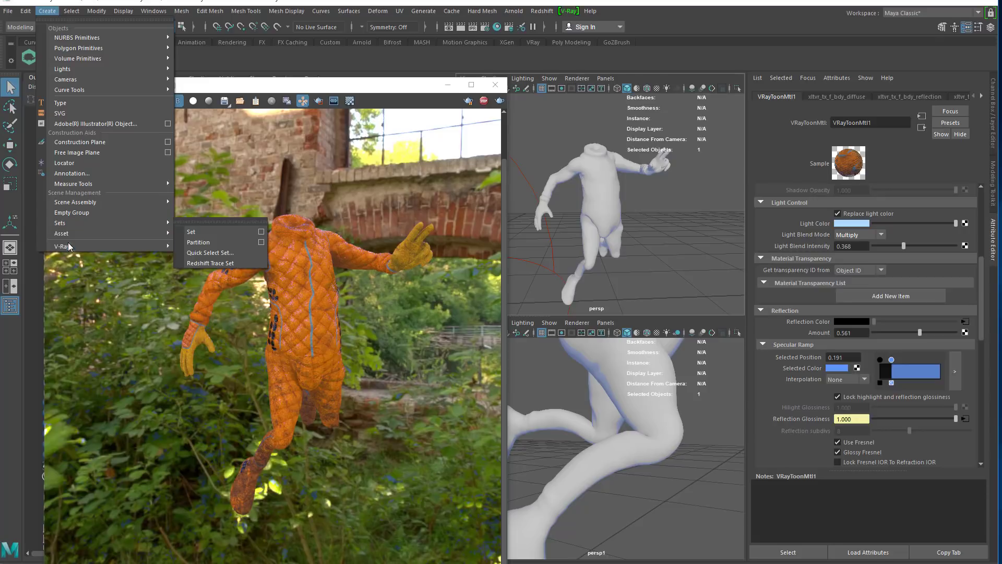
{"action": "mouse_move", "coordinate": [68, 246]}
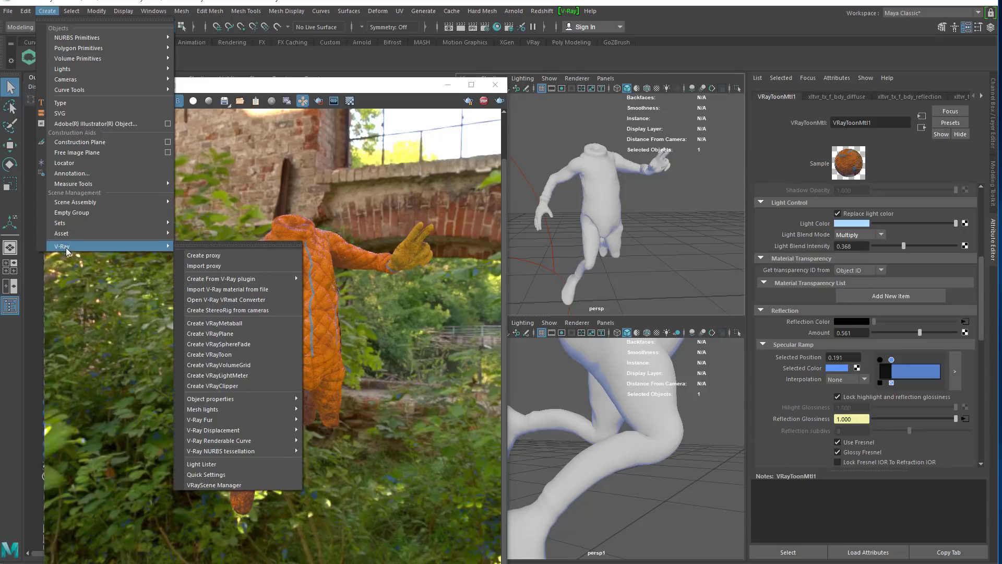
{"action": "left_click", "coordinate": [230, 356]}
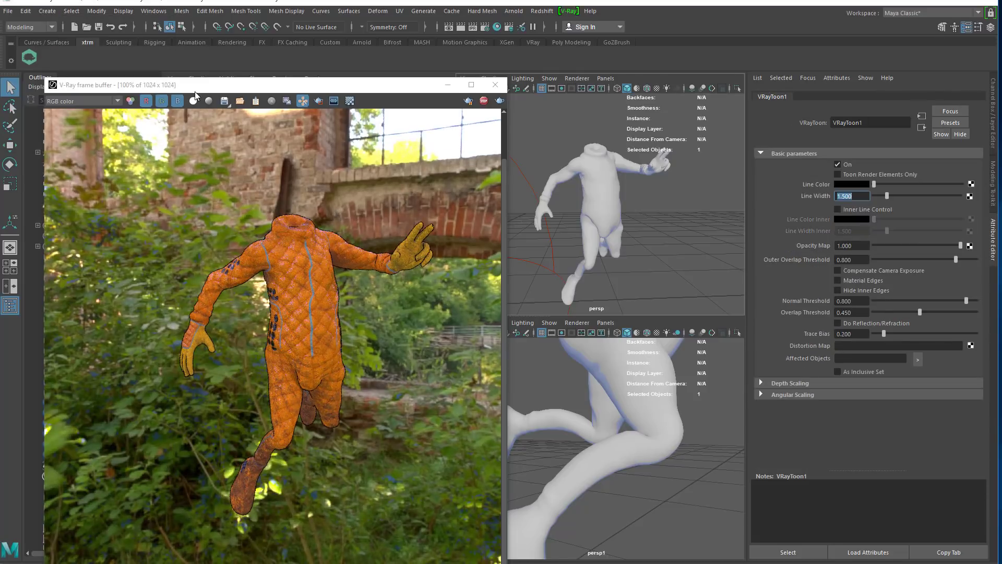
Move the V-Ray frame buffer off the Outliner, filter the Outliner by "toon" and select the VRayToon outline node
{"action": "left_click_drag", "start_coordinate": [195, 90], "coordinate": [254, 112]}
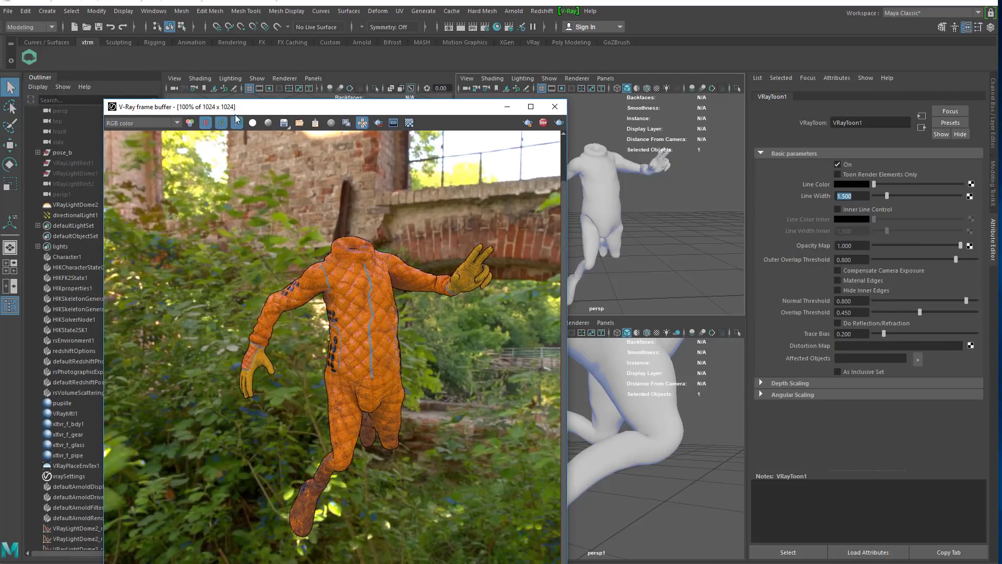
{"action": "left_click", "coordinate": [75, 100]}
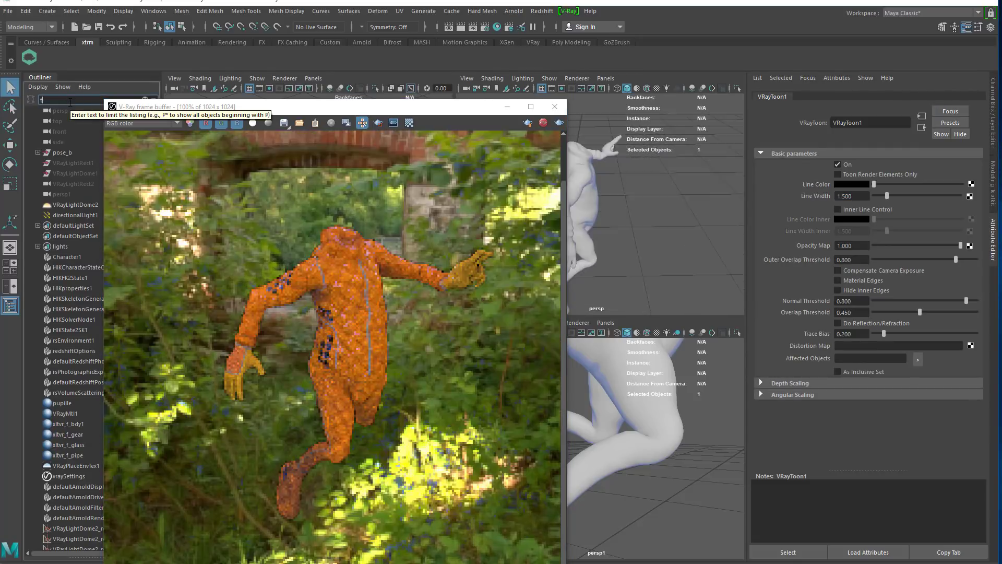
{"action": "type", "text": "toon"}
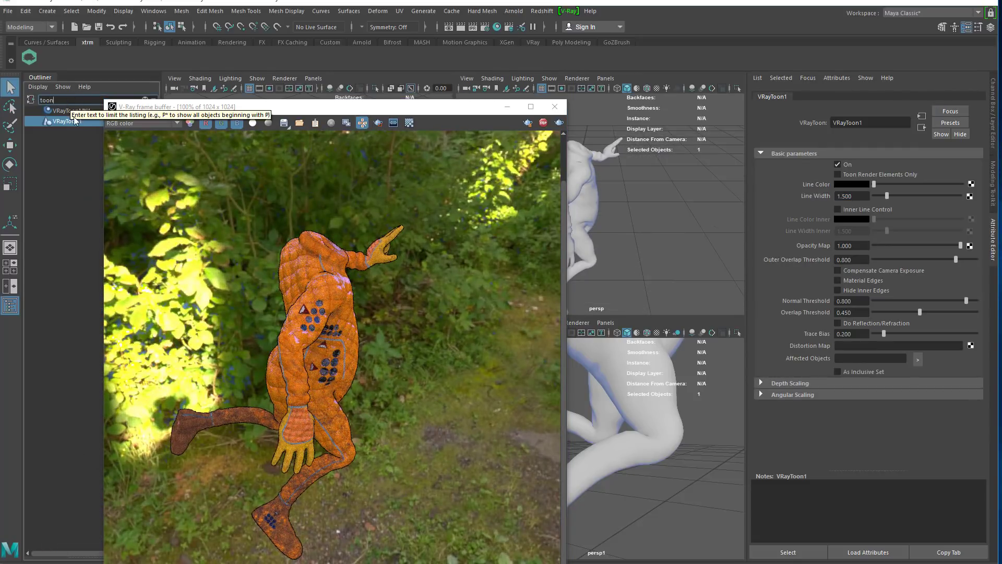
{"action": "double_click", "coordinate": [71, 122]}
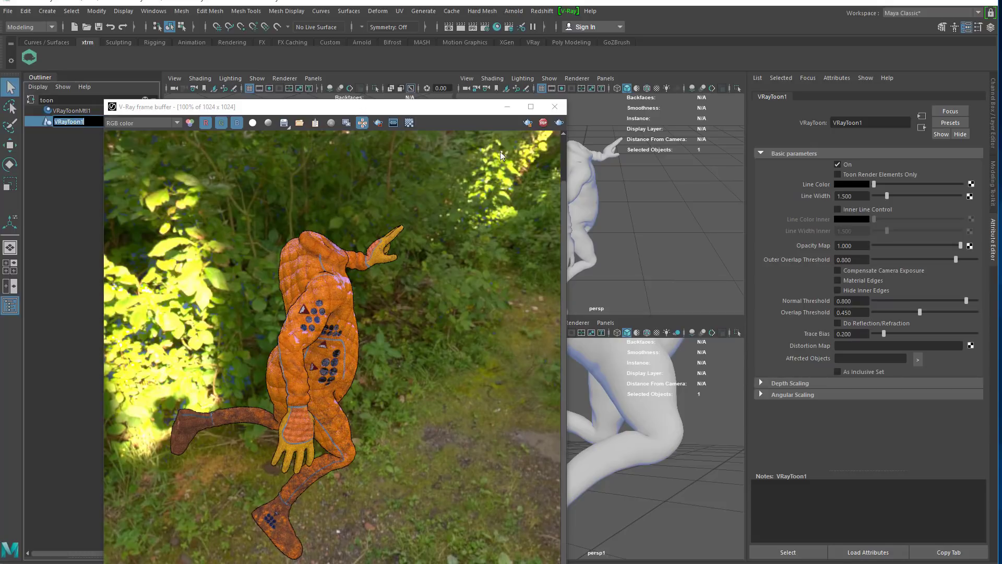
{"action": "key", "text": "Return"}
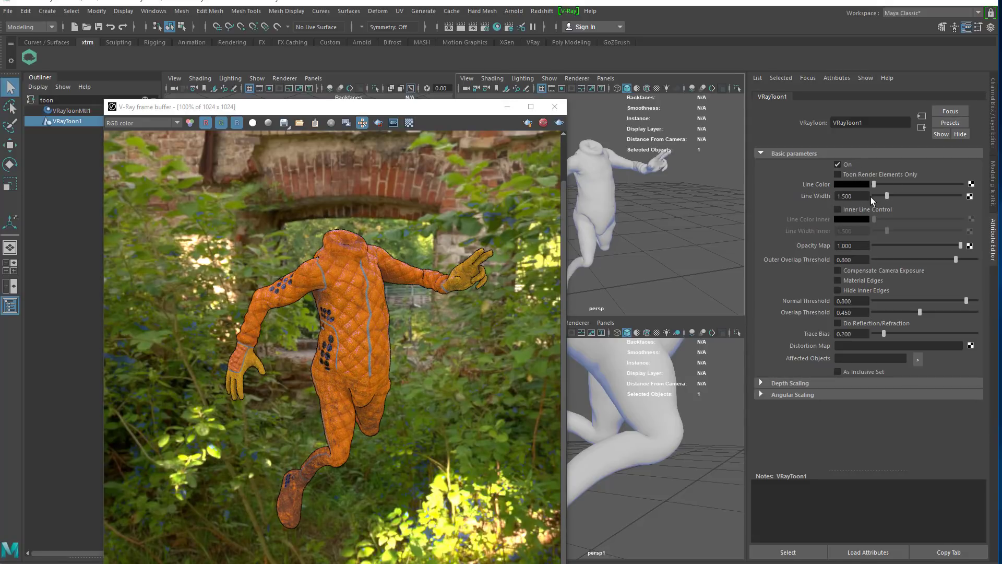
Enable Inner Line Control, then test a Normal Threshold of 1 and reduce it to 0.995
{"action": "left_click", "coordinate": [838, 208]}
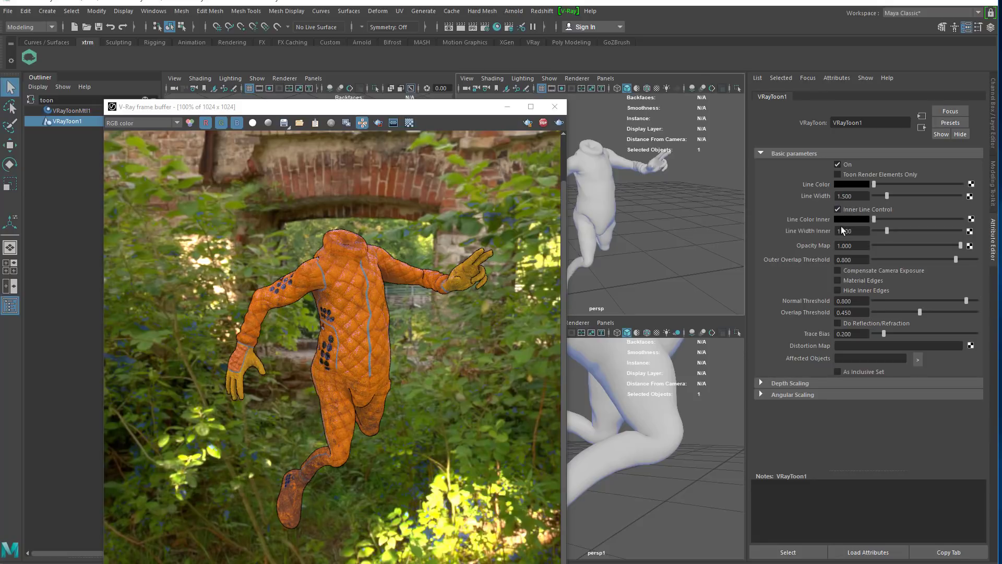
{"action": "left_click", "coordinate": [855, 260]}
{"action": "left_click", "coordinate": [864, 301]}
{"action": "type", "text": "1"}
{"action": "key", "text": "Return"}
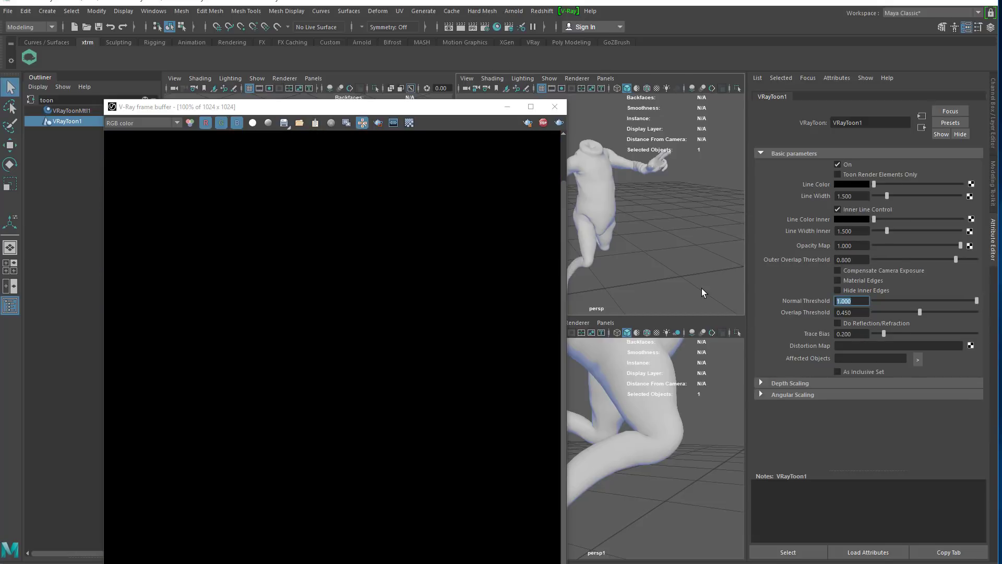
{"action": "type", "text": "0.995"}
{"action": "key", "text": "Return"}
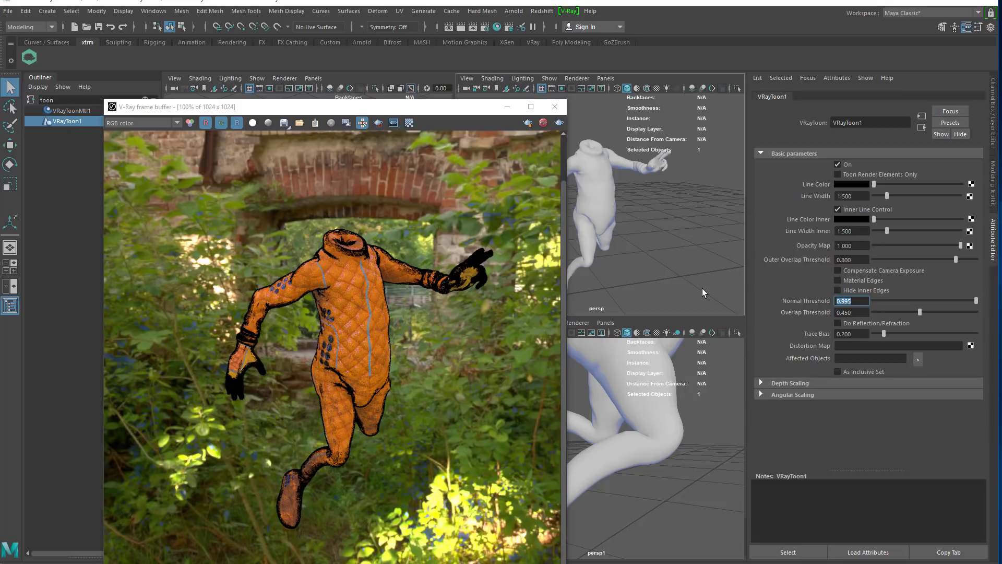
Set the outline node's Normal Threshold to 0.997
{"action": "type", "text": "9"}
{"action": "type", "text": "99"}
{"action": "type", "text": "7"}
{"action": "key", "text": "Return"}
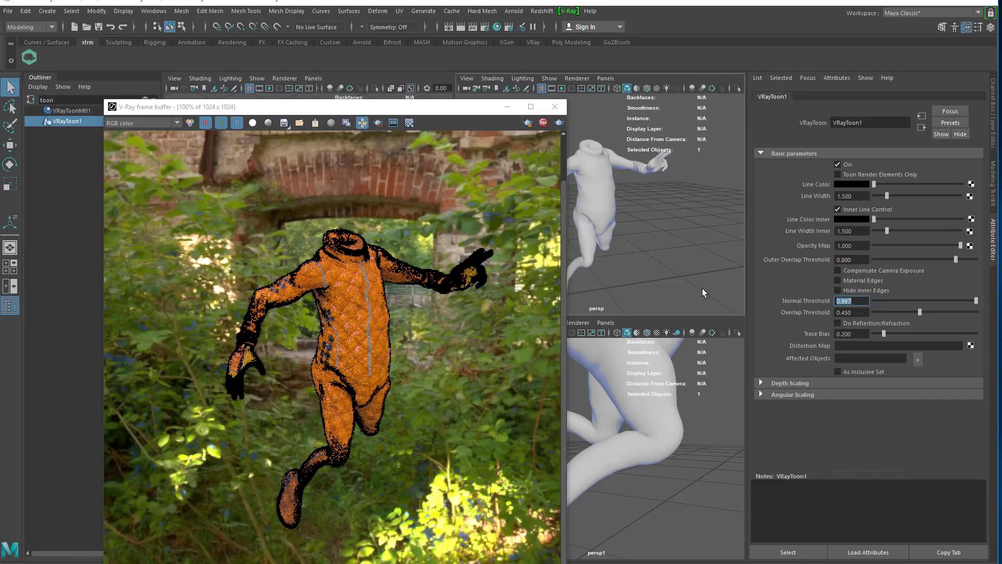
Set the outline node's Line Width Inner to 0.5
{"action": "left_click", "coordinate": [859, 231]}
{"action": "type", "text": ".5"}
{"action": "key", "text": "Return"}
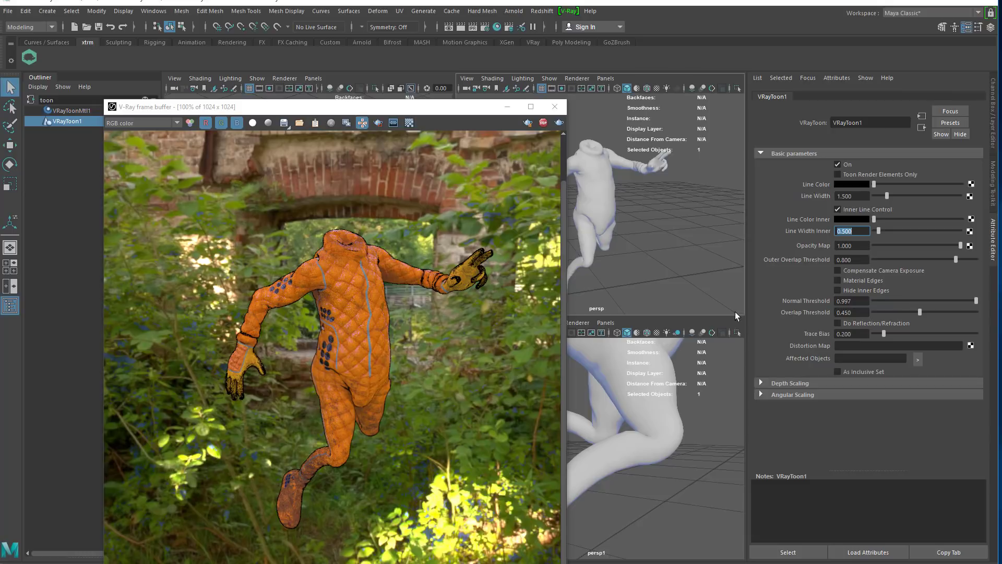
Test a Line Width of 4 on the VRayToon outline, then reduce it to 1
{"action": "left_click", "coordinate": [852, 196]}
{"action": "type", "text": "4"}
{"action": "key", "text": "Return"}
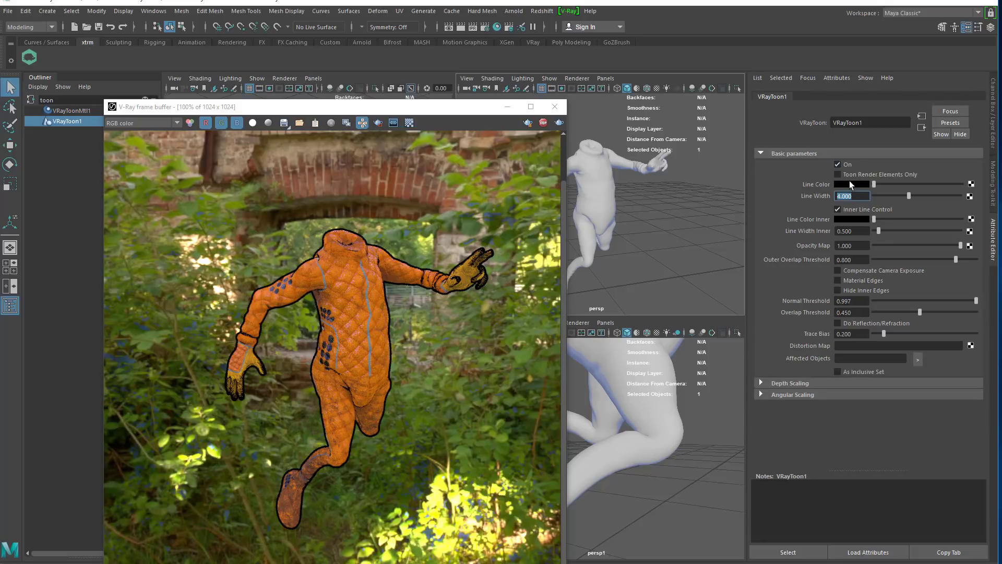
{"action": "type", "text": "1"}
{"action": "key", "text": "Return"}
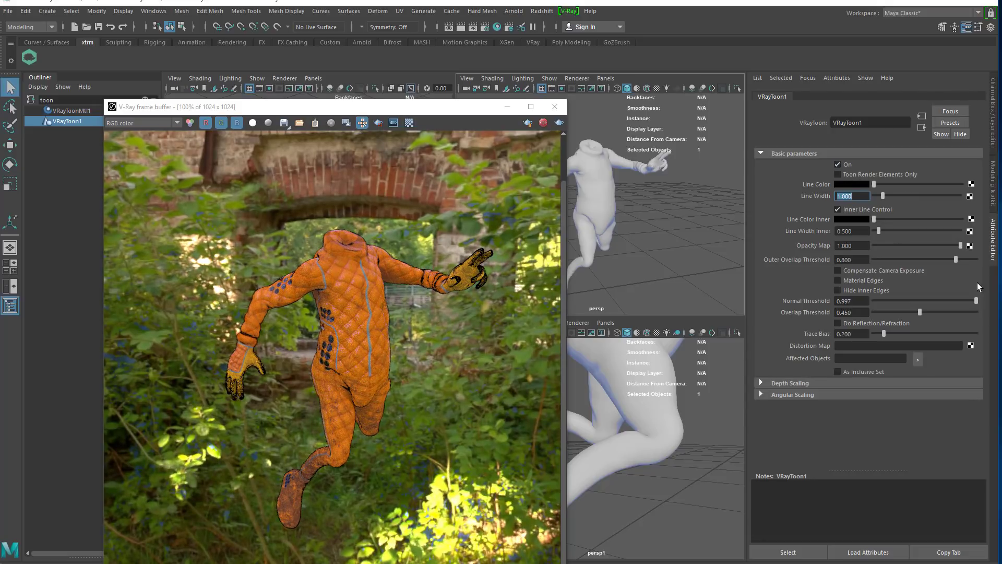
Raise the outline's Normal Threshold to 0.999 and test an Overlap Threshold of 0 before setting it to 0.995
{"action": "left_click", "coordinate": [852, 302]}
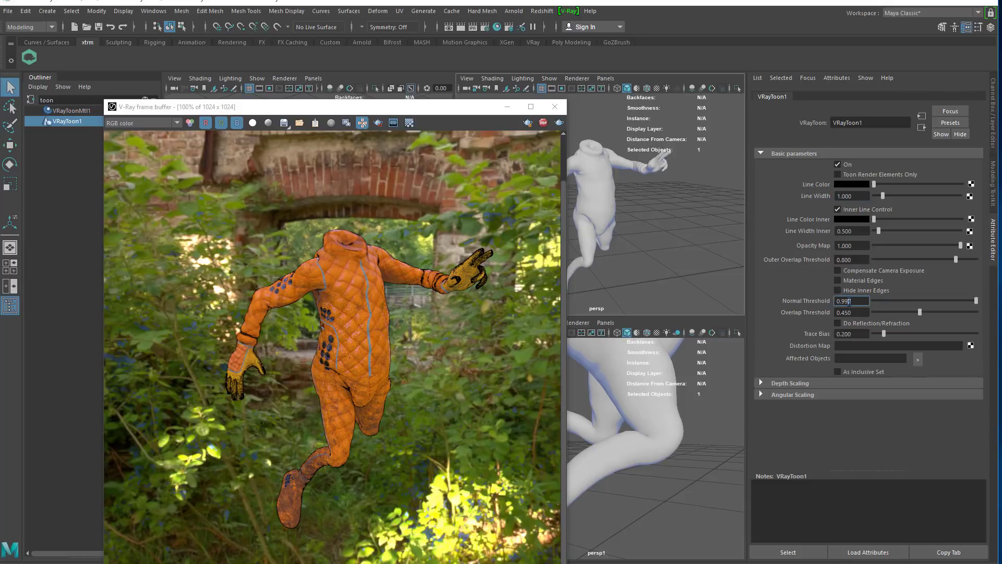
{"action": "key", "text": "Return"}
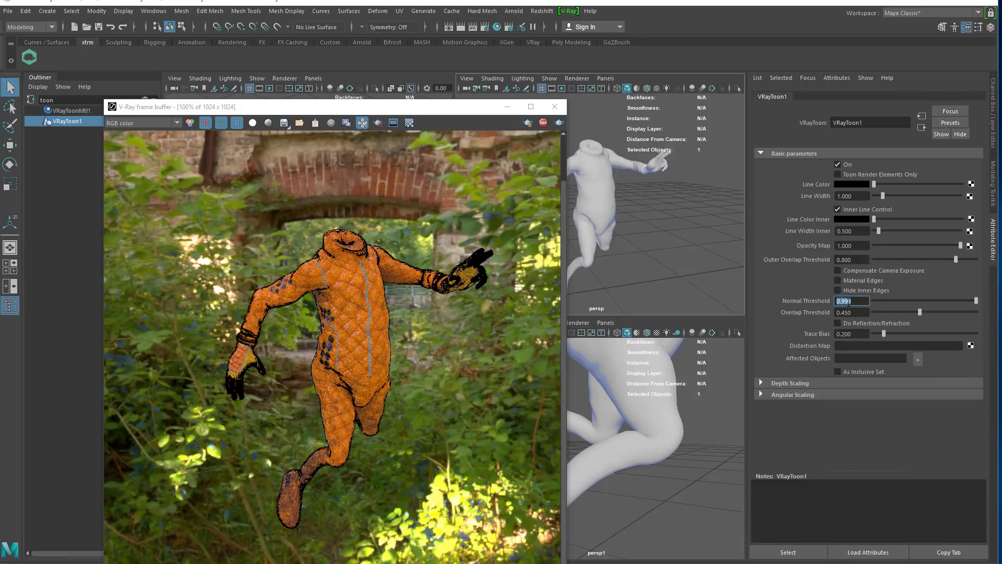
{"action": "left_click", "coordinate": [860, 301]}
{"action": "left_click_drag", "start_coordinate": [920, 312], "coordinate": [872, 312]}
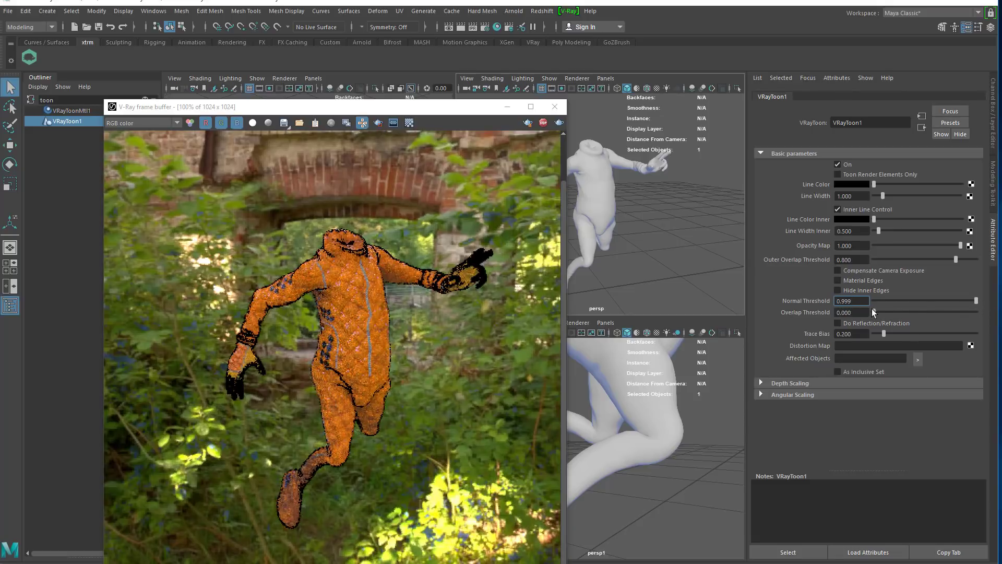
{"action": "type", "text": "0.995"}
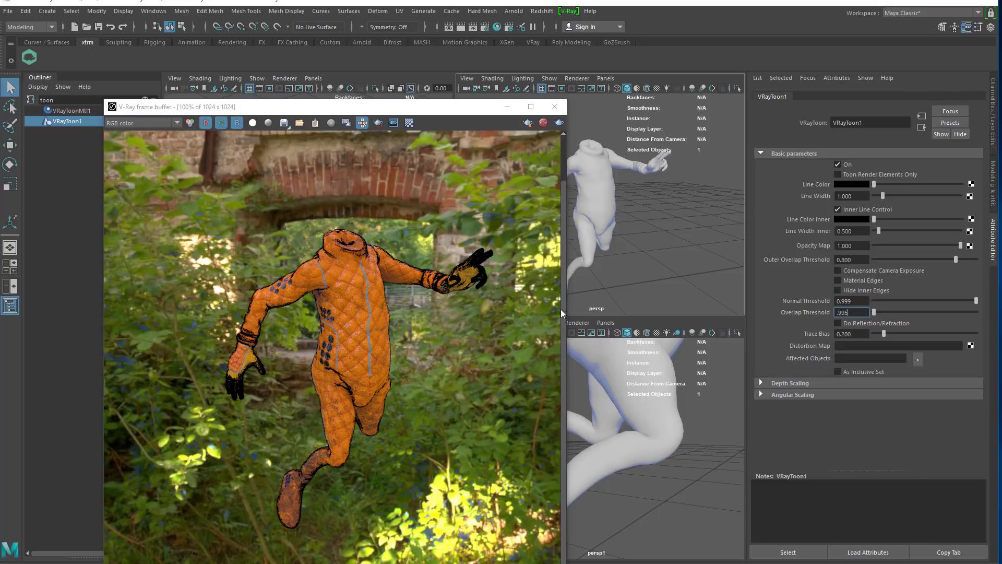
{"action": "key", "text": "Return"}
Try grey, bright blue and orange for Line Color Inner, ending on a dark brown
{"action": "left_click_drag", "start_coordinate": [922, 219], "coordinate": [901, 215]}
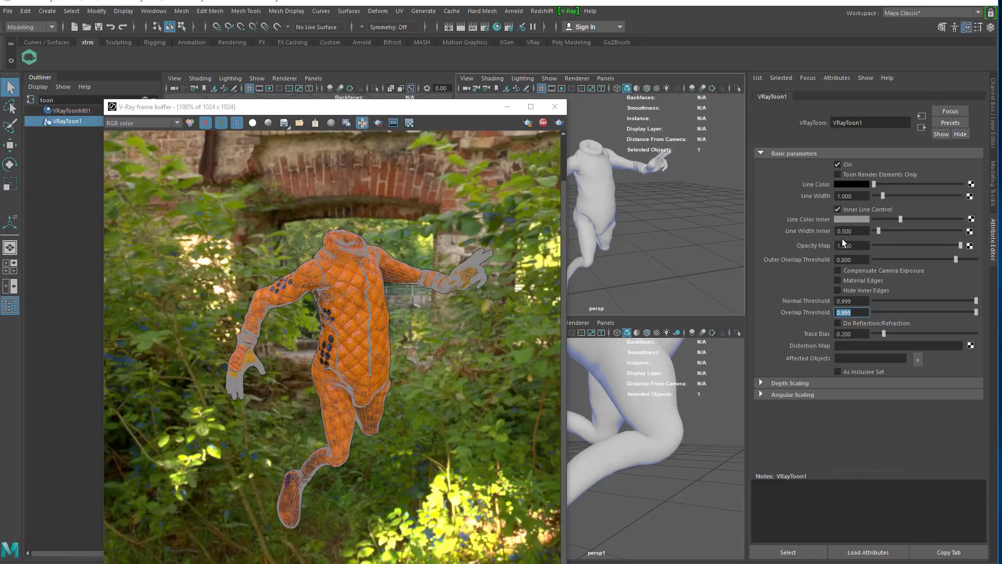
{"action": "left_click", "coordinate": [850, 219]}
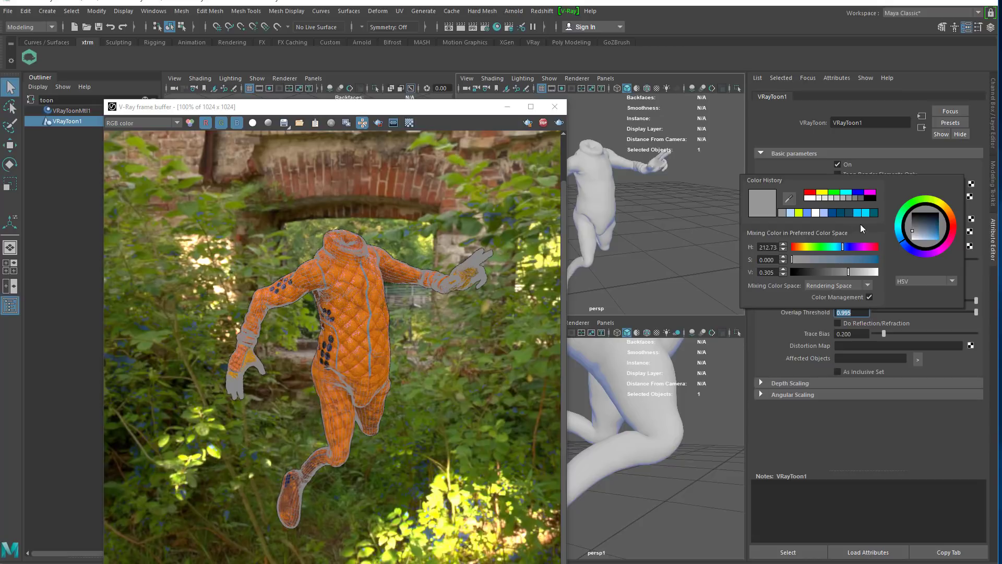
{"action": "left_click_drag", "start_coordinate": [934, 229], "coordinate": [943, 252]}
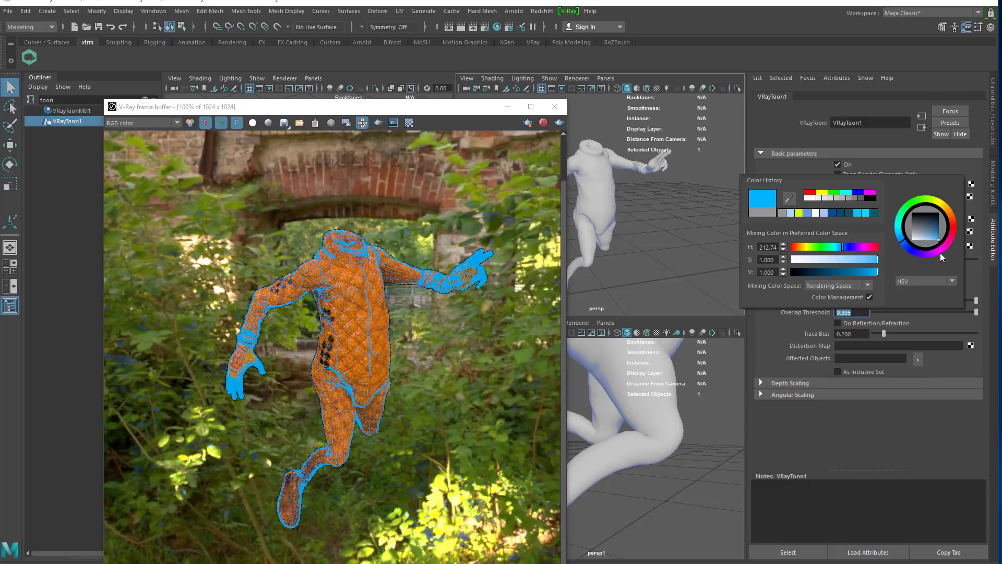
{"action": "mouse_move", "coordinate": [933, 202]}
{"action": "left_mouse_down"}
{"action": "mouse_move", "coordinate": [948, 218]}
{"action": "mouse_move", "coordinate": [942, 254]}
{"action": "left_mouse_up"}
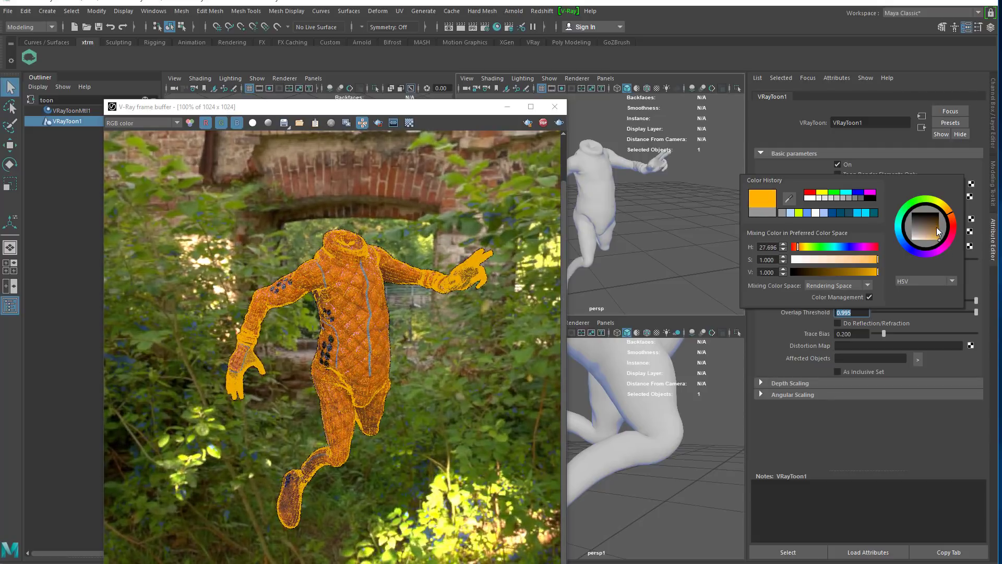
{"action": "left_click_drag", "start_coordinate": [925, 218], "coordinate": [931, 230]}
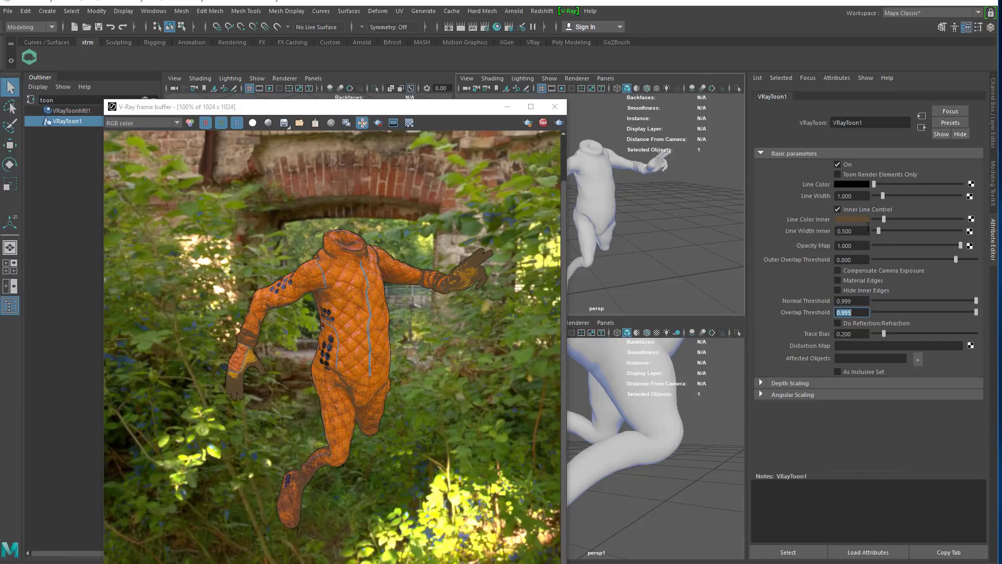
Set the outline node's Line Width Inner to 0.4 and its outer Line Width to 2
{"action": "left_click_drag", "start_coordinate": [878, 230], "coordinate": [667, 224]}
{"action": "type", "text": ".4"}
{"action": "key", "text": "Return"}
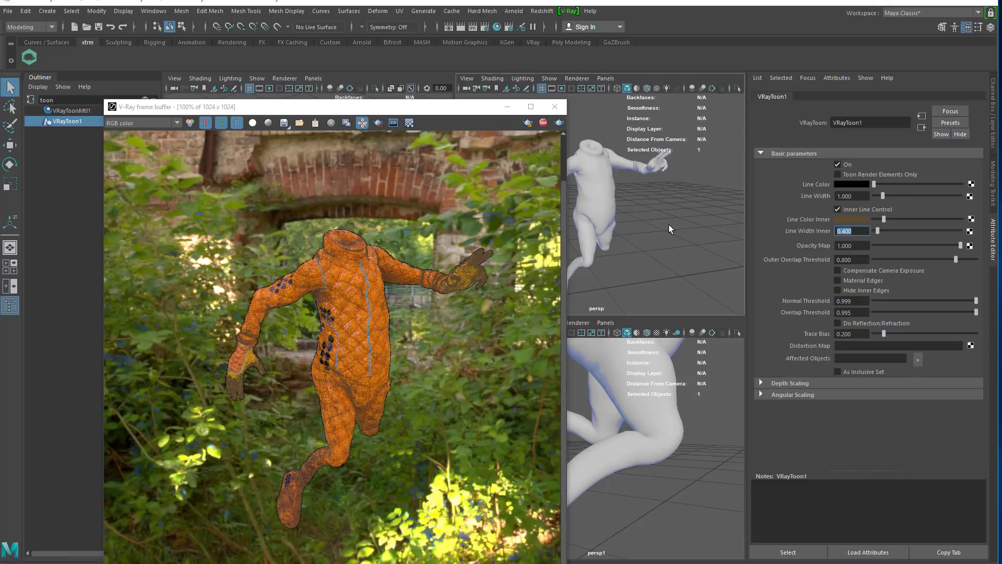
{"action": "left_click_drag", "start_coordinate": [864, 196], "coordinate": [779, 193]}
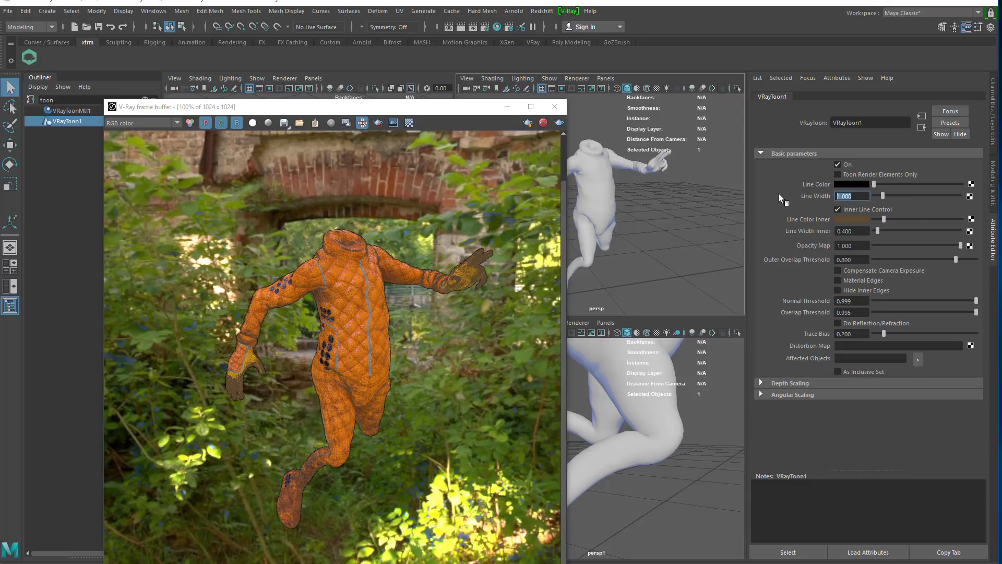
{"action": "type", "text": "2"}
{"action": "key", "text": "Return"}
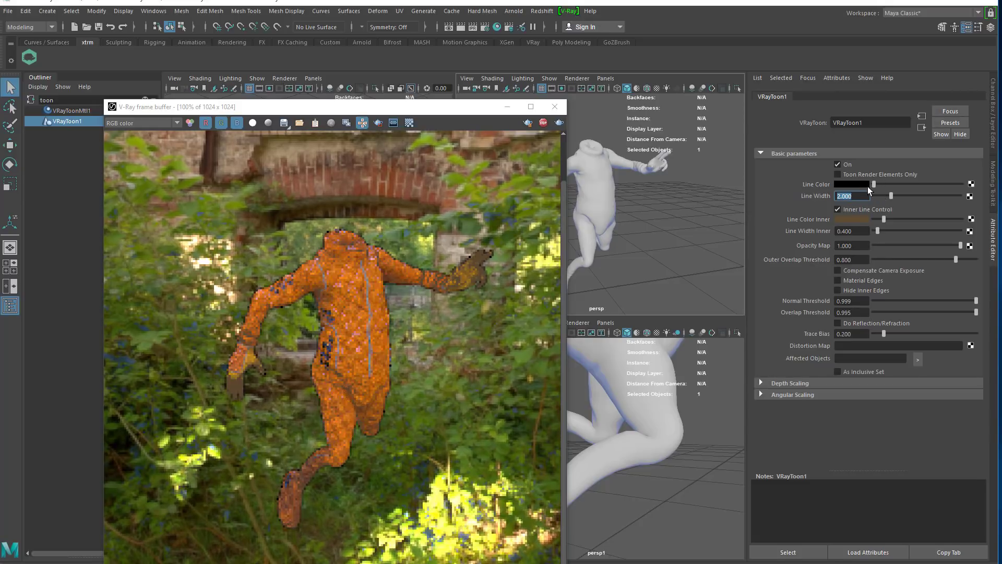
Change the outer Line Color to dark blue and set Line Width to 0.75
{"action": "left_click", "coordinate": [868, 185]}
{"action": "left_click", "coordinate": [869, 171]}
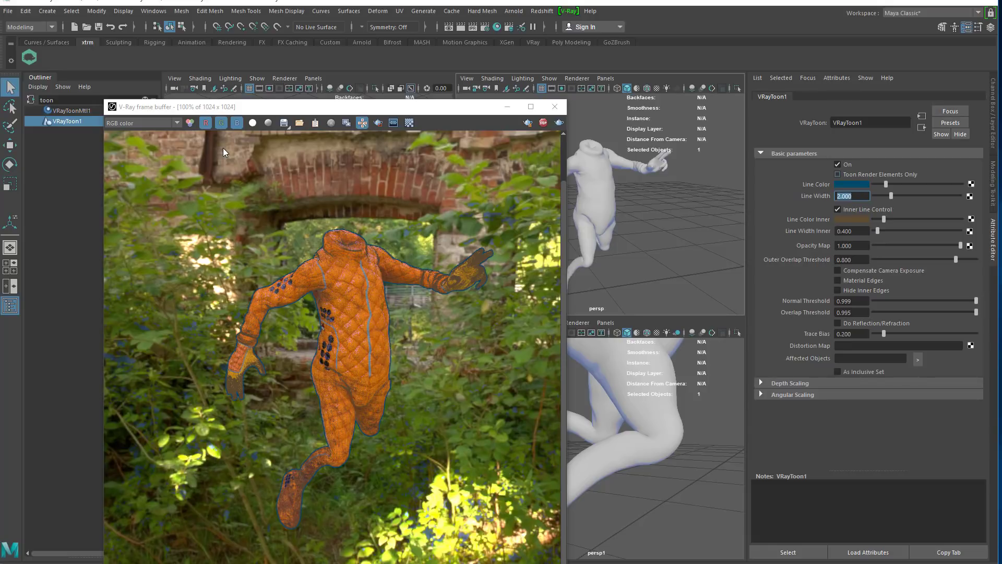
{"action": "type", "text": "0.75"}
{"action": "key", "text": "Return"}
Darken the inner line color, then test an Opacity Map value of 0.4 and raise it to 0.8
{"action": "mouse_move", "coordinate": [881, 219]}
{"action": "left_mouse_down"}
{"action": "mouse_move", "coordinate": [868, 214]}
{"action": "mouse_move", "coordinate": [878, 218]}
{"action": "left_mouse_up"}
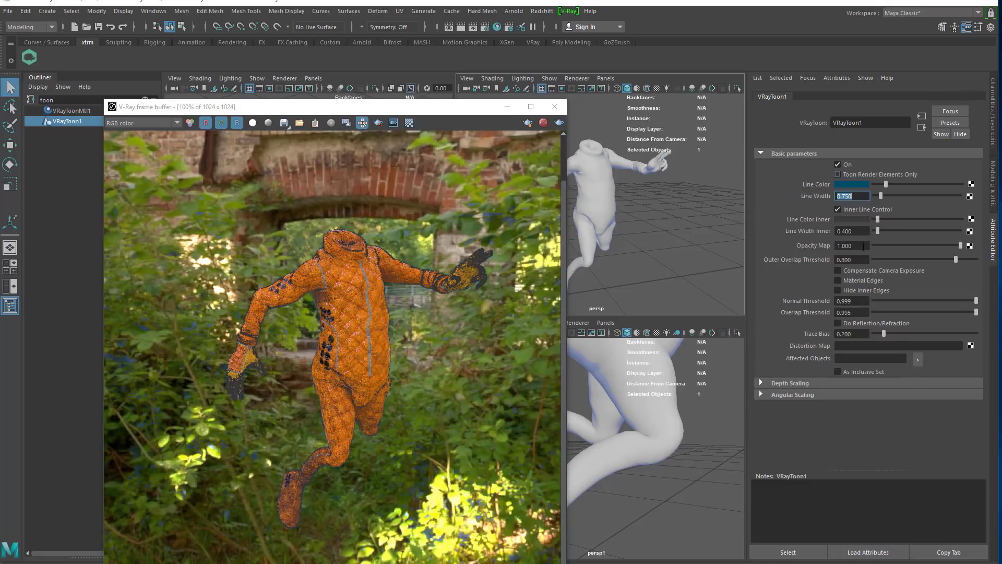
{"action": "left_click", "coordinate": [861, 246]}
{"action": "type", "text": "0.4"}
{"action": "key", "text": "Return"}
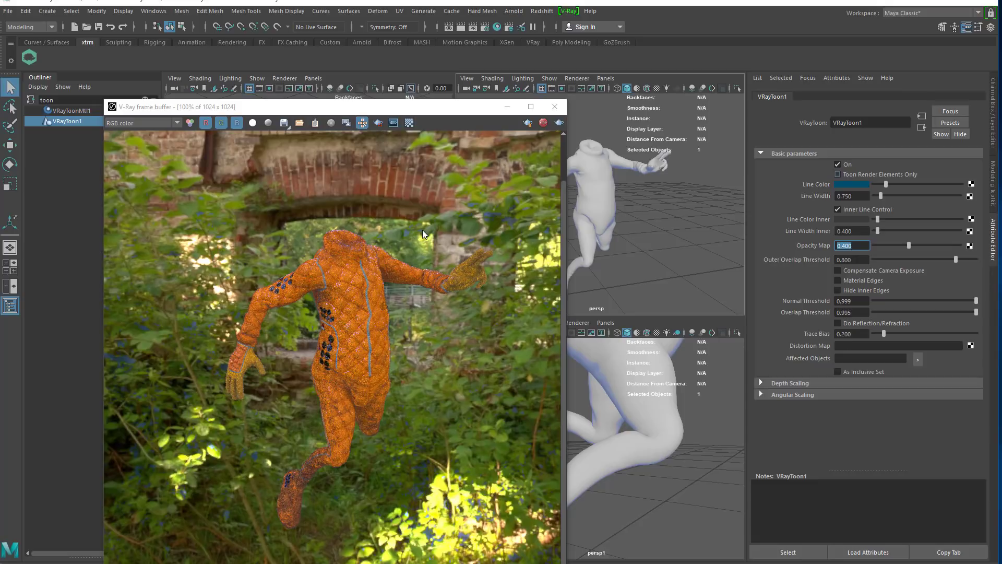
{"action": "type", "text": "0.8"}
{"action": "key", "text": "Return"}
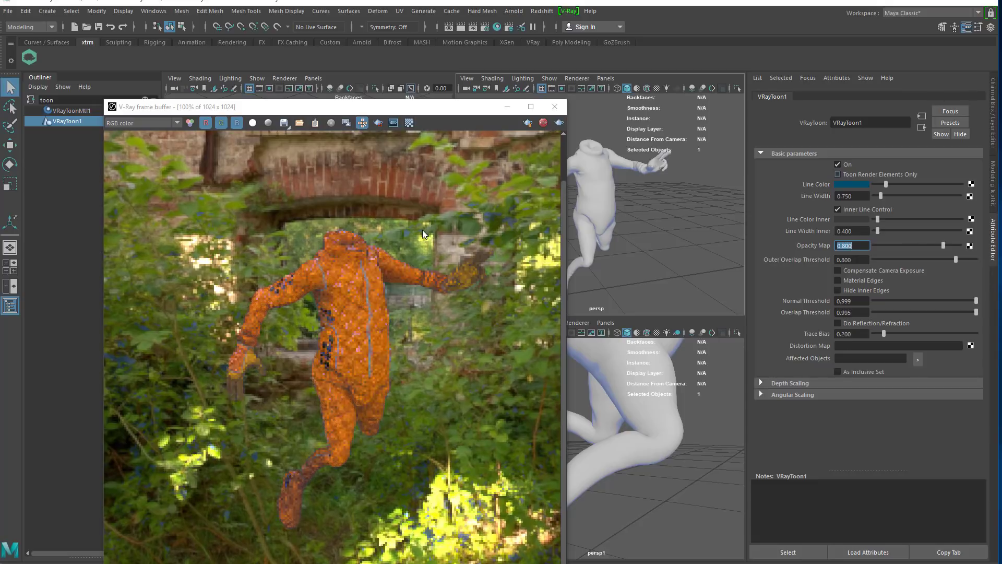
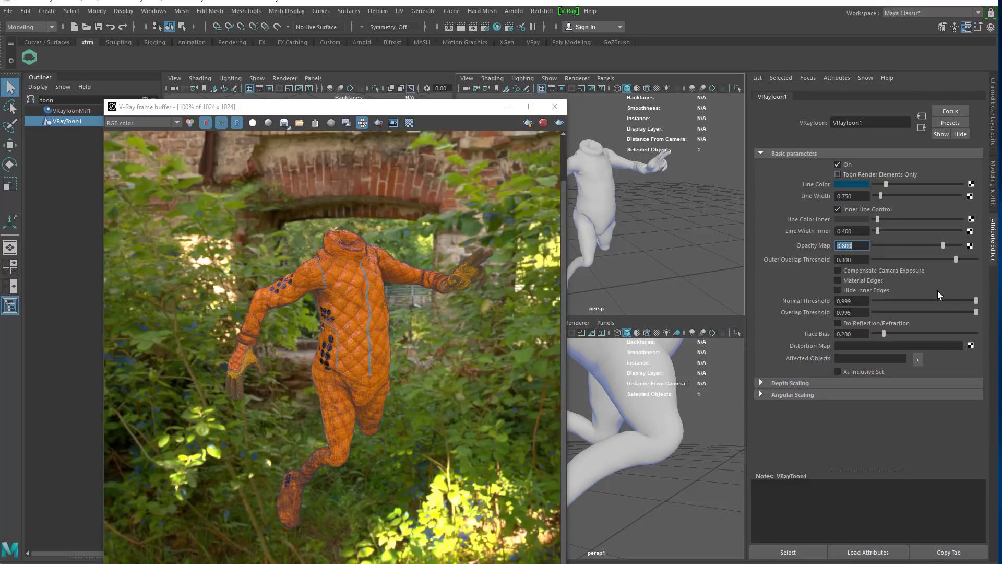
Try a Normal Threshold of 1 on the outline node, then set it back to 0.999
{"action": "left_click_drag", "start_coordinate": [917, 299], "coordinate": [995, 301]}
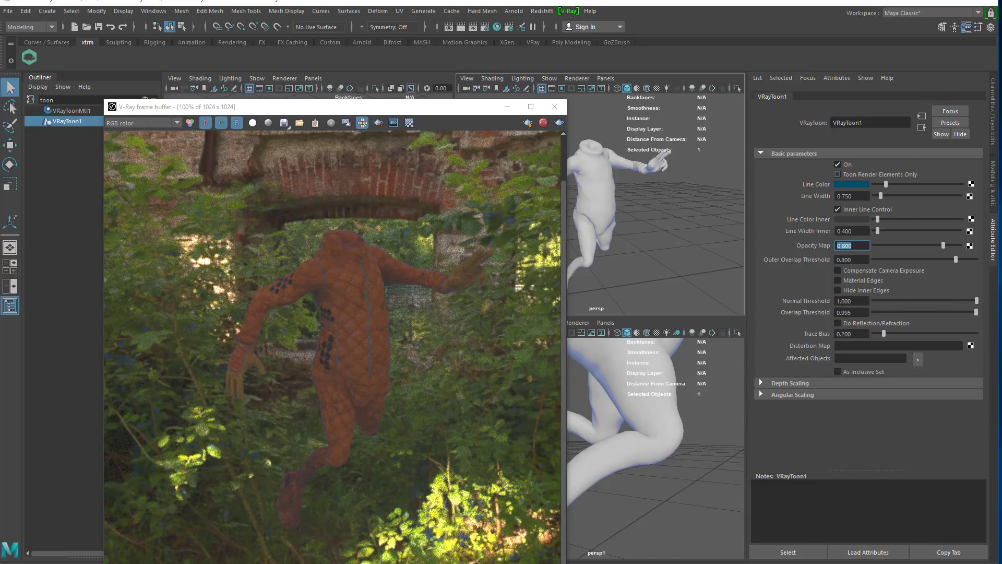
{"action": "left_click", "coordinate": [850, 301]}
{"action": "type", "text": ".999"}
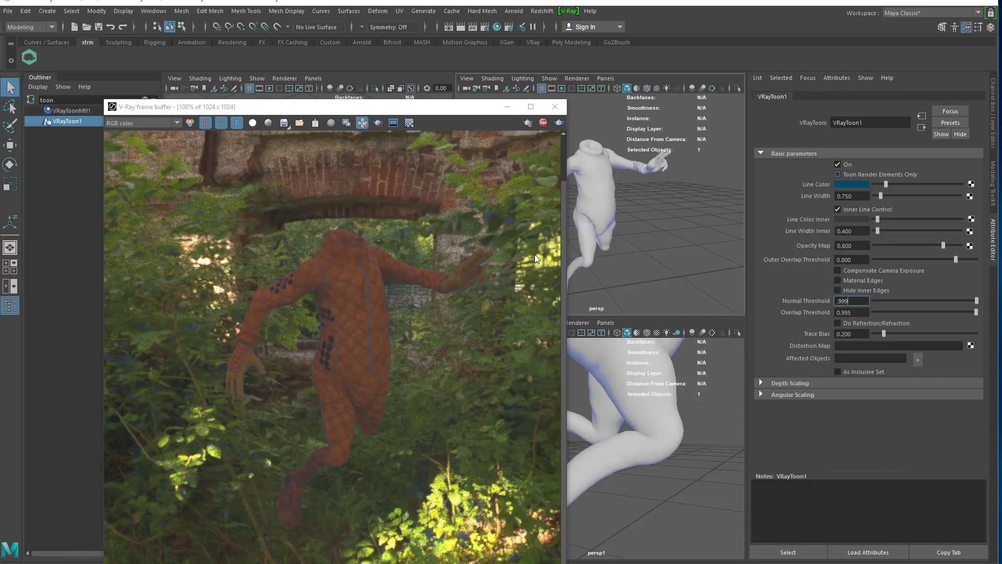
{"action": "key", "text": "Return"}
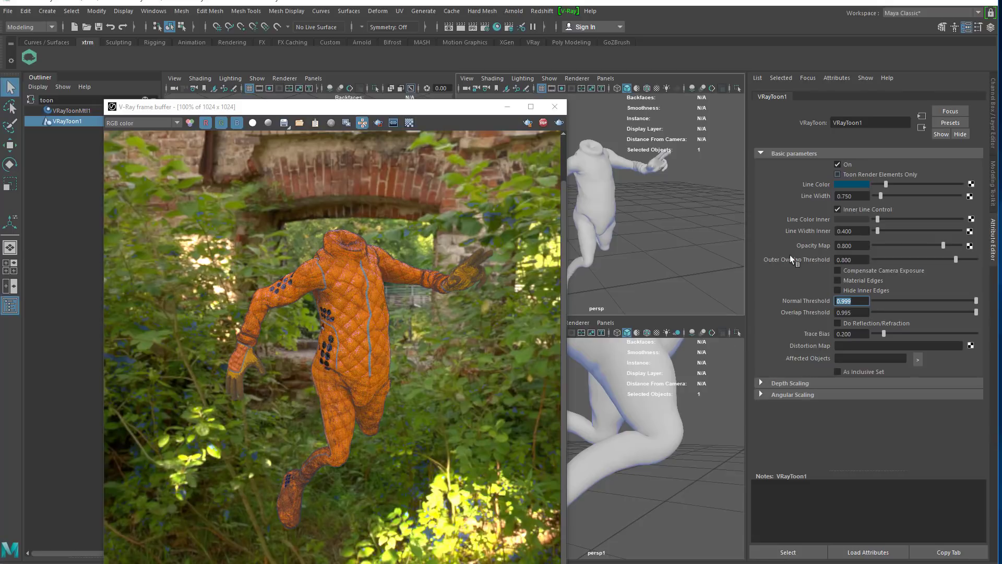
Make the inner line color white and lower the Normal Threshold to 0.9
{"action": "left_click", "coordinate": [851, 219]}
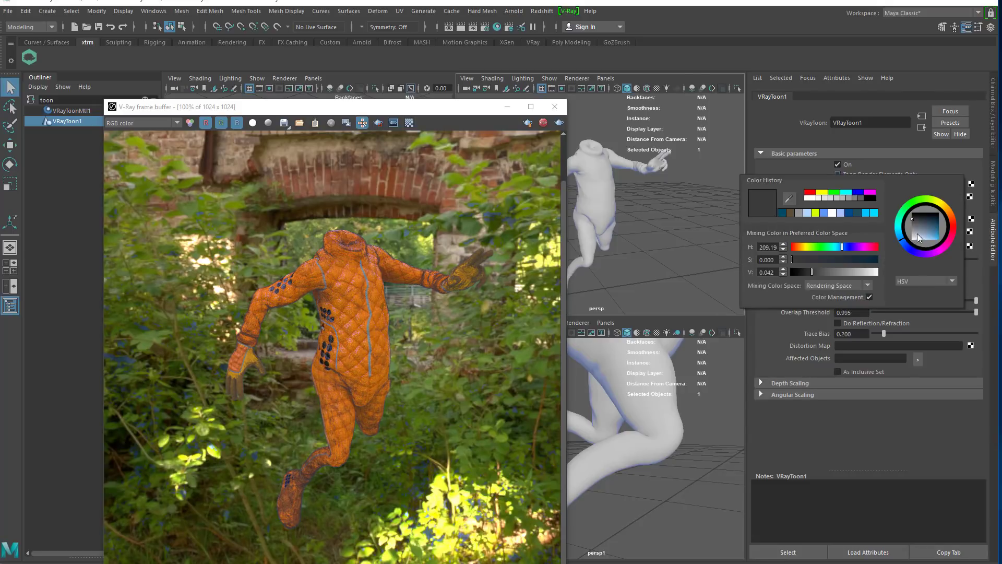
{"action": "left_click_drag", "start_coordinate": [917, 233], "coordinate": [897, 248]}
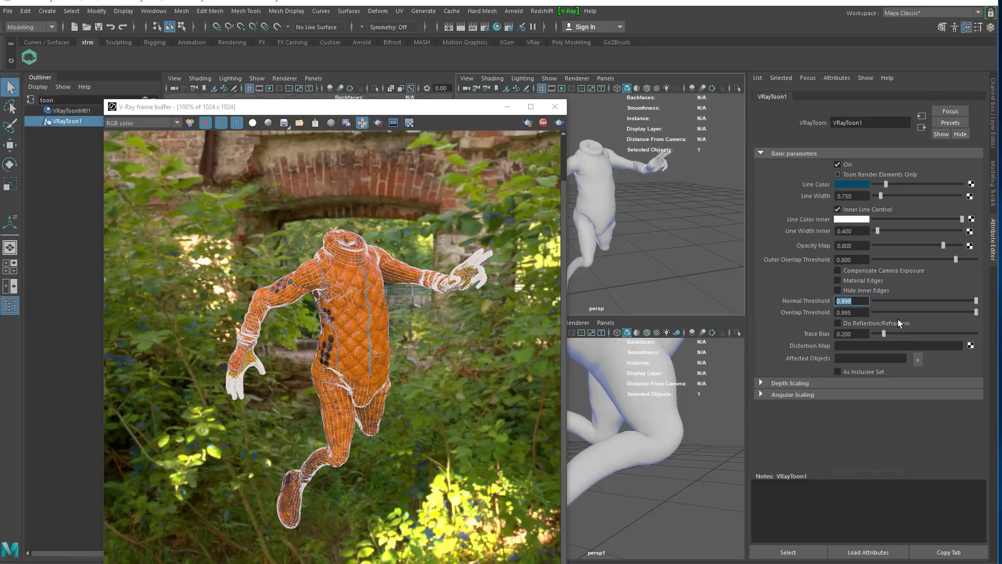
{"action": "left_click", "coordinate": [853, 301]}
{"action": "type", "text": "00"}
{"action": "key", "text": "Return"}
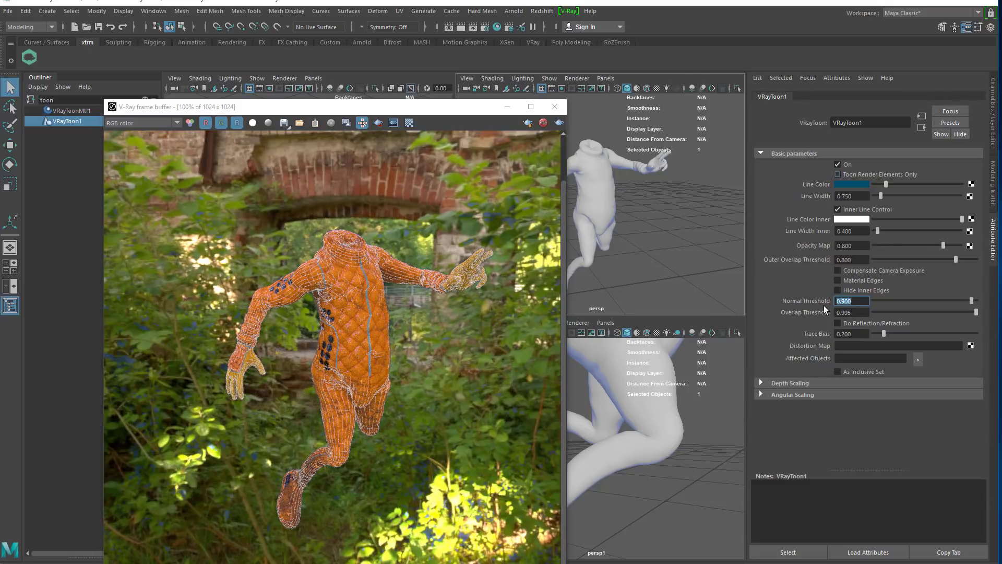
Test progressively lower Normal Threshold values of 0.7, 0.2 and 0
{"action": "type", "text": ".7"}
{"action": "key", "text": "Return"}
{"action": "type", "text": ".2"}
{"action": "key", "text": "Return"}
{"action": "type", "text": "."}
{"action": "key", "text": "Return"}
Test Overlap Threshold values of 1 and 0.9, then set it to 0.8
{"action": "left_click_drag", "start_coordinate": [887, 311], "coordinate": [973, 312]}
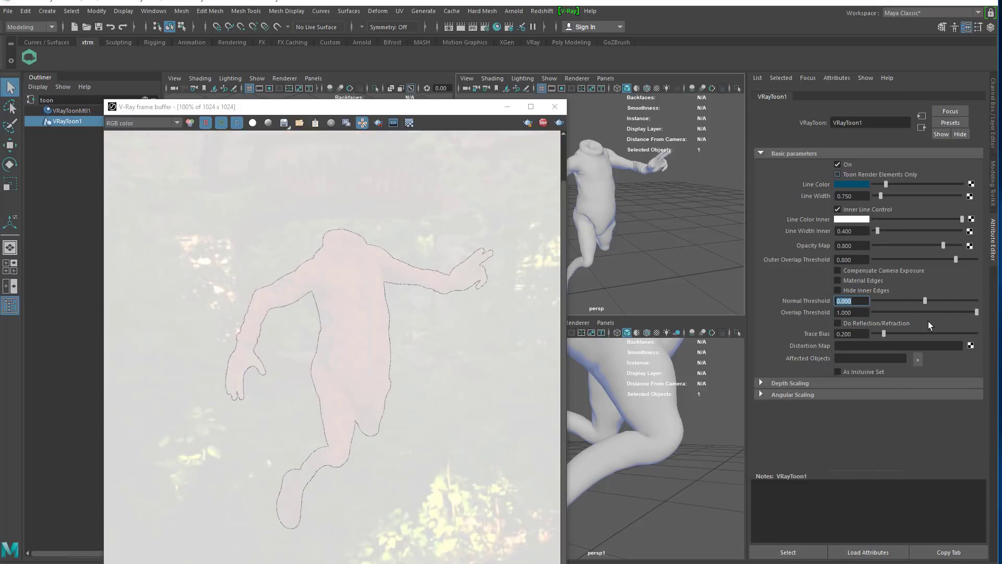
{"action": "key", "text": "Tab"}
{"action": "type", "text": "0.9"}
{"action": "key", "text": "Return"}
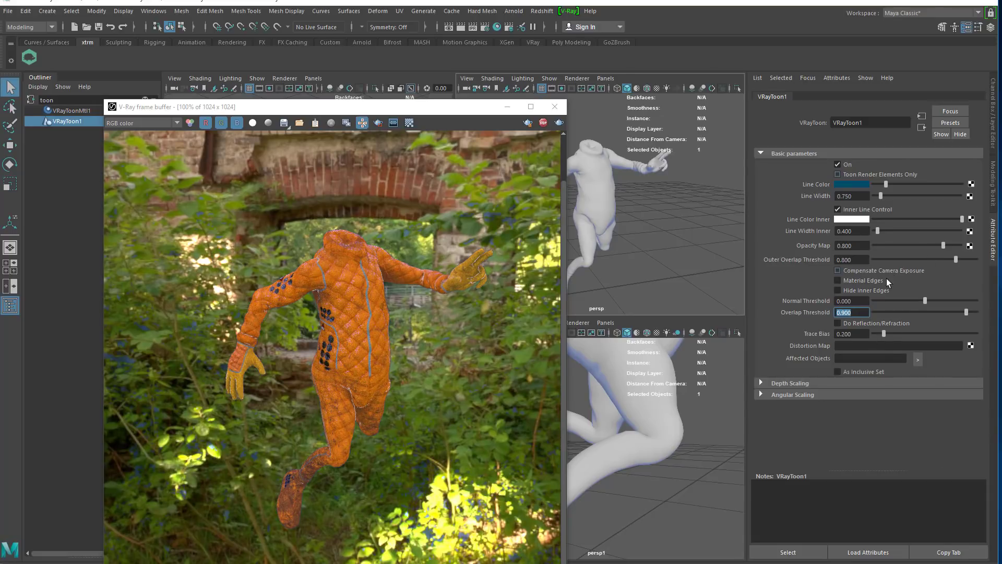
{"action": "type", "text": ".8"}
{"action": "key", "text": "Return"}
Set the Normal Threshold to 0.994 and raise it to 0.998, then make the inner line color black
{"action": "key", "text": "shift+Tab"}
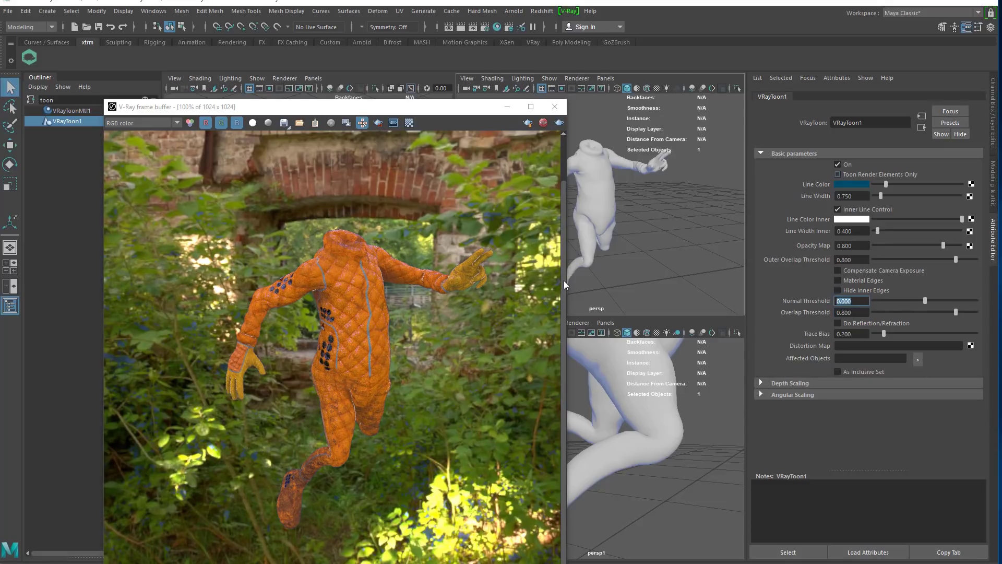
{"action": "type", "text": ".994"}
{"action": "key", "text": "Return"}
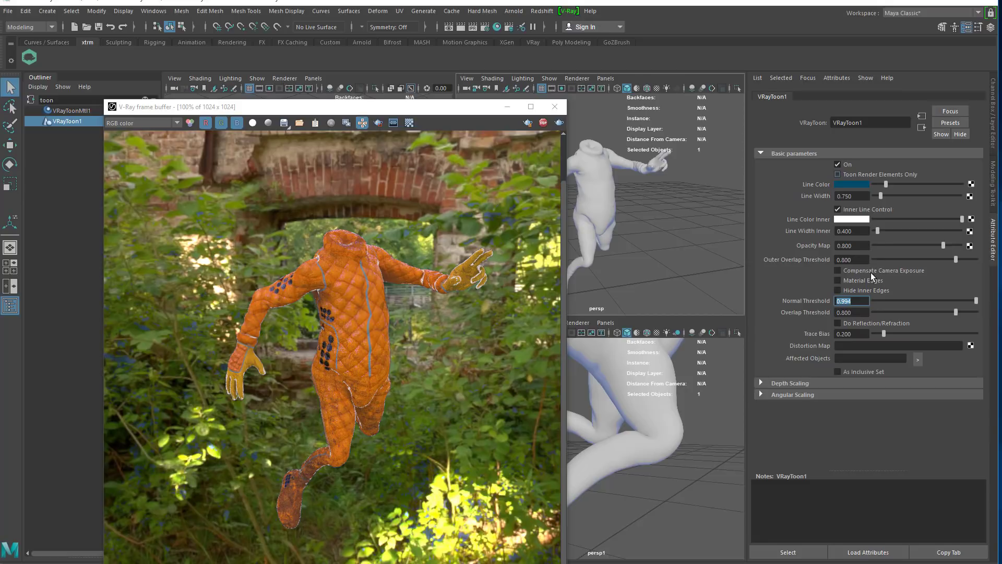
{"action": "left_click", "coordinate": [851, 301]}
{"action": "key", "text": "Return"}
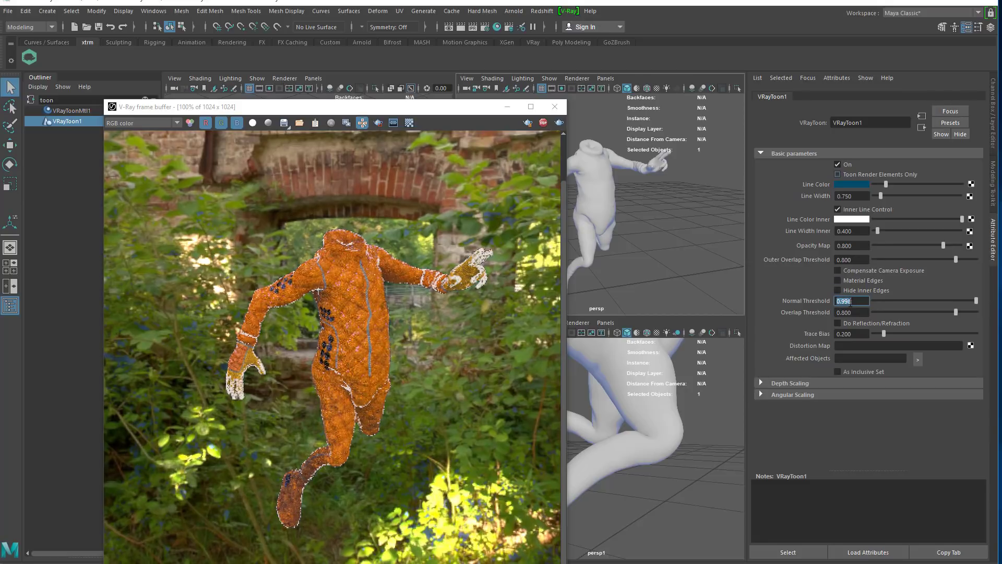
{"action": "left_click", "coordinate": [874, 219]}
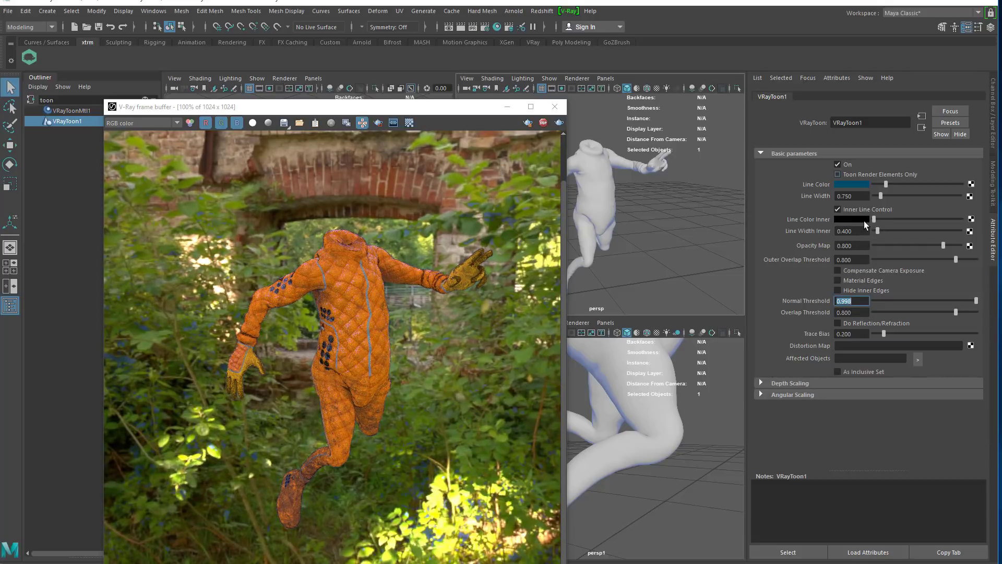
Select the suit mesh and inspect the line color in its VRayToonMtl1 material's Toon Edges Override
{"action": "left_click_drag", "start_coordinate": [661, 175], "coordinate": [647, 179], "text": "alt"}
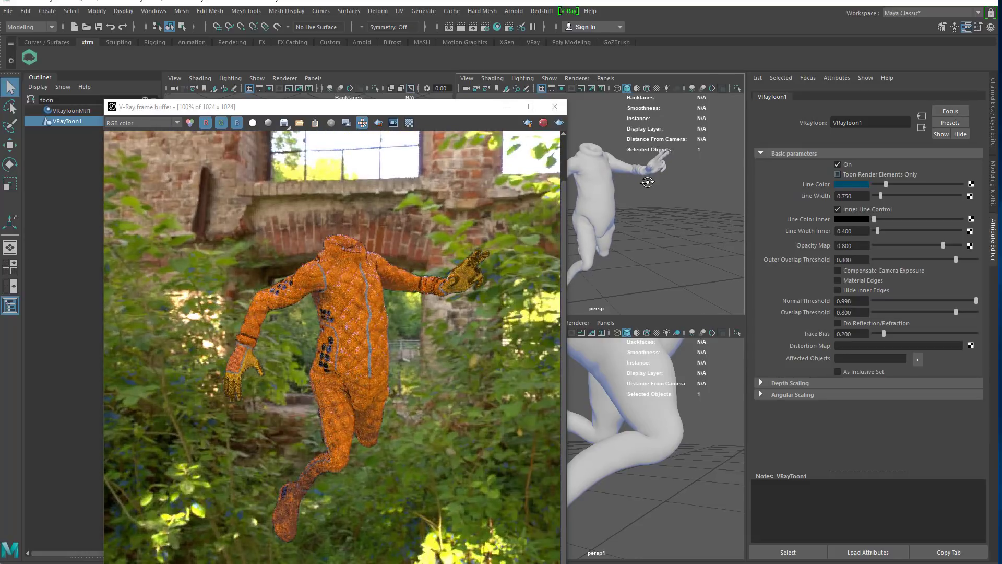
{"action": "left_click", "coordinate": [592, 191]}
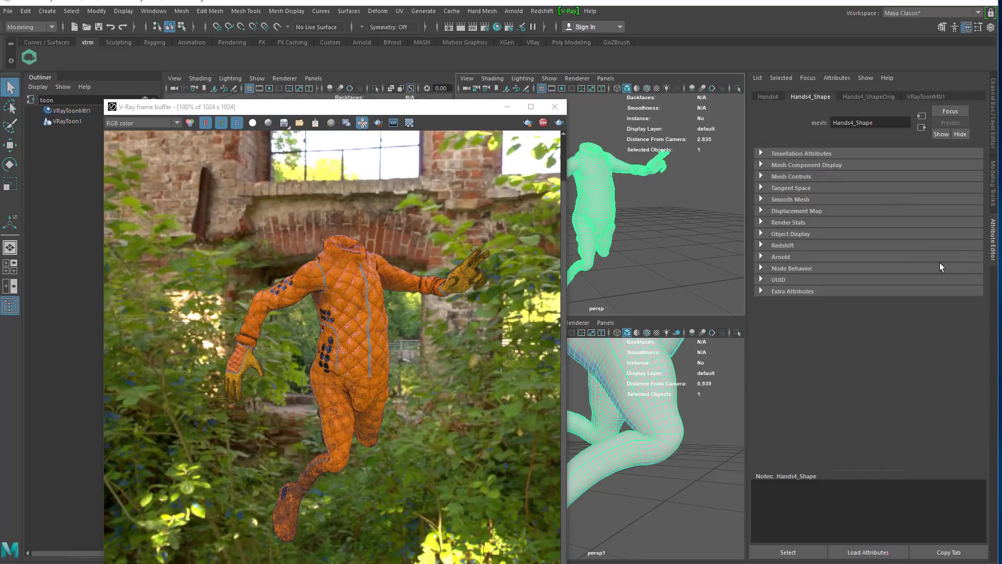
{"action": "left_click", "coordinate": [924, 96]}
{"action": "scroll", "coordinate": [859, 339], "scroll_direction": "down", "scroll_amount": 5}
{"action": "scroll", "coordinate": [854, 335], "scroll_direction": "down", "scroll_amount": 3}
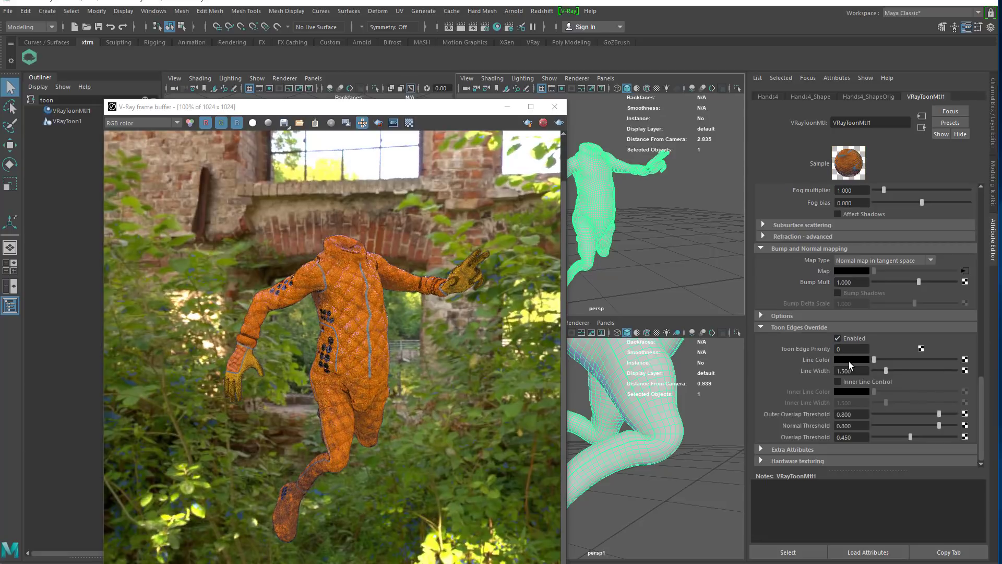
{"action": "left_click", "coordinate": [849, 360]}
{"action": "left_click", "coordinate": [850, 360]}
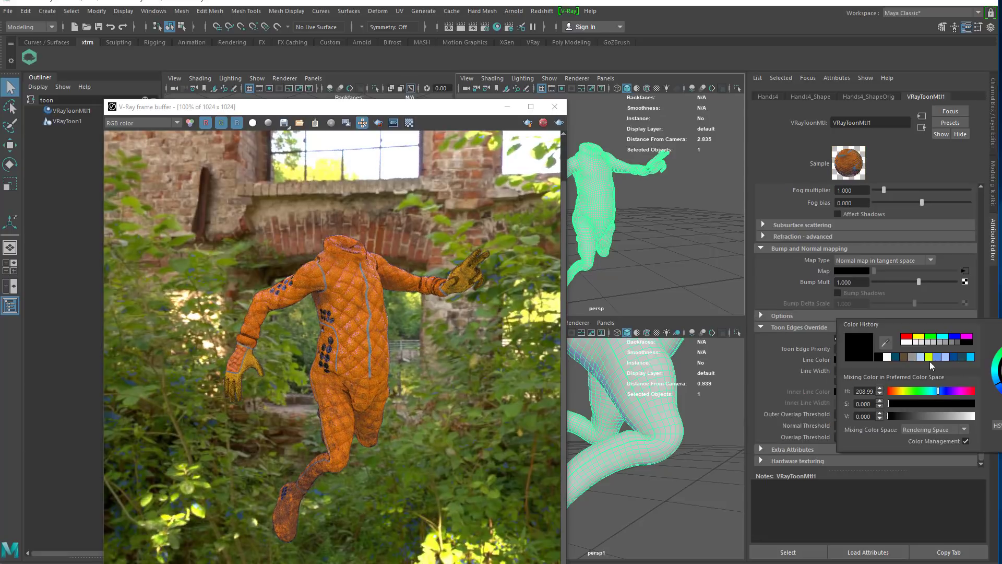
{"action": "left_click", "coordinate": [854, 361]}
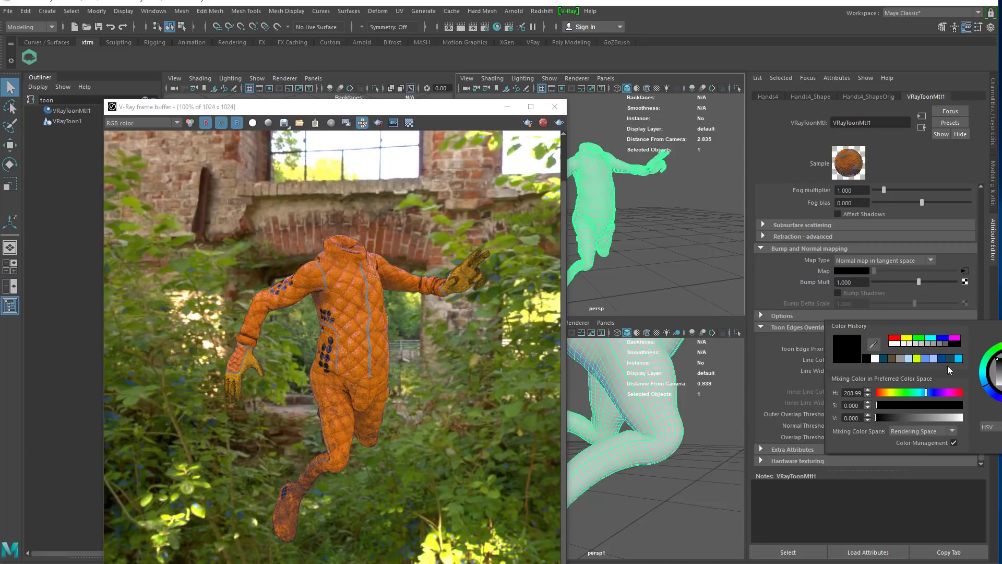
{"action": "left_click_drag", "start_coordinate": [998, 375], "coordinate": [999, 397]}
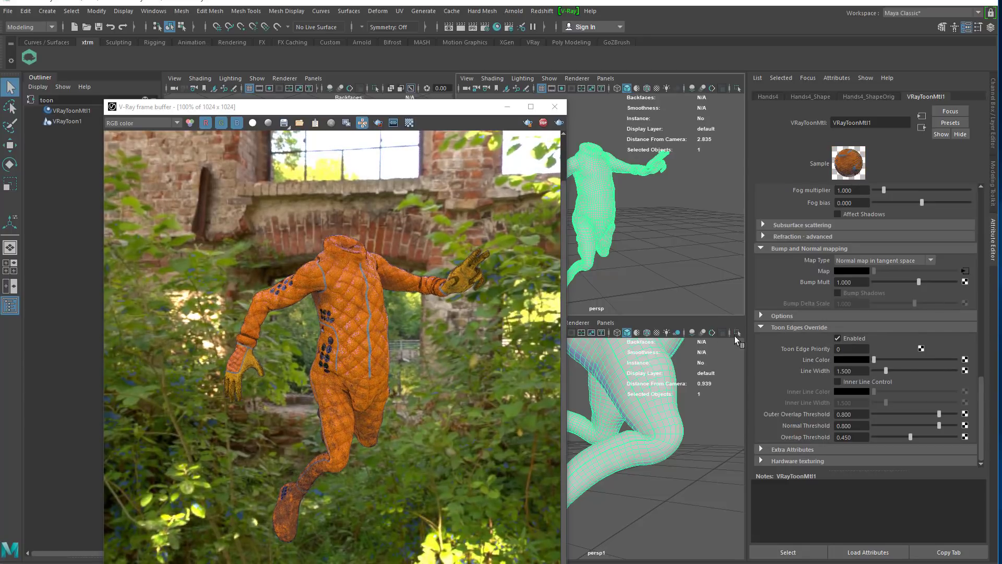
Enable Subsurface scattering on the toon material with 2 scatter bounces and a scatter coefficient of 0.613
{"action": "scroll", "coordinate": [817, 250], "scroll_direction": "up", "scroll_amount": 6}
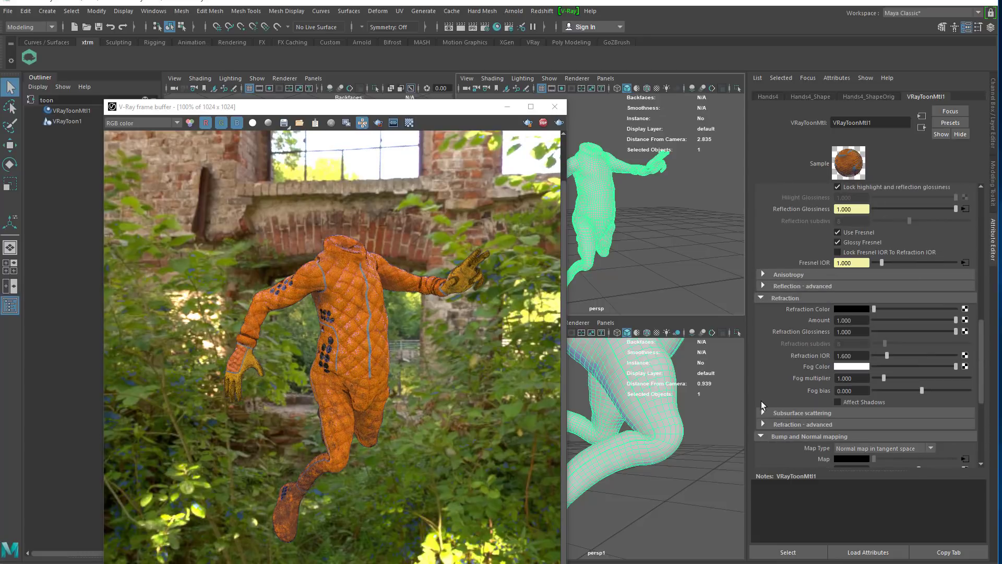
{"action": "left_click", "coordinate": [761, 408]}
{"action": "left_click", "coordinate": [841, 416]}
{"action": "left_click", "coordinate": [833, 411]}
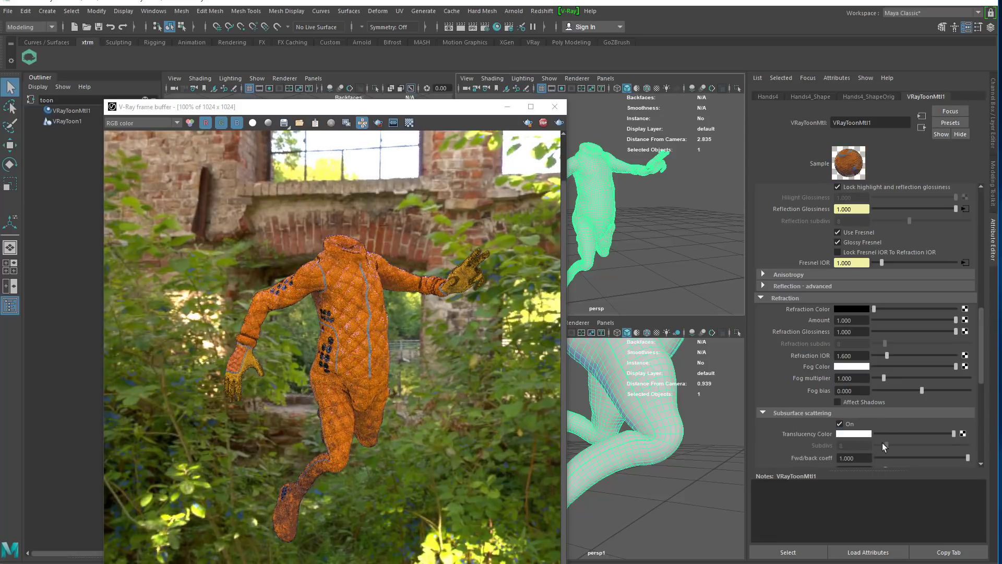
{"action": "scroll", "coordinate": [888, 449], "scroll_direction": "down", "scroll_amount": 1}
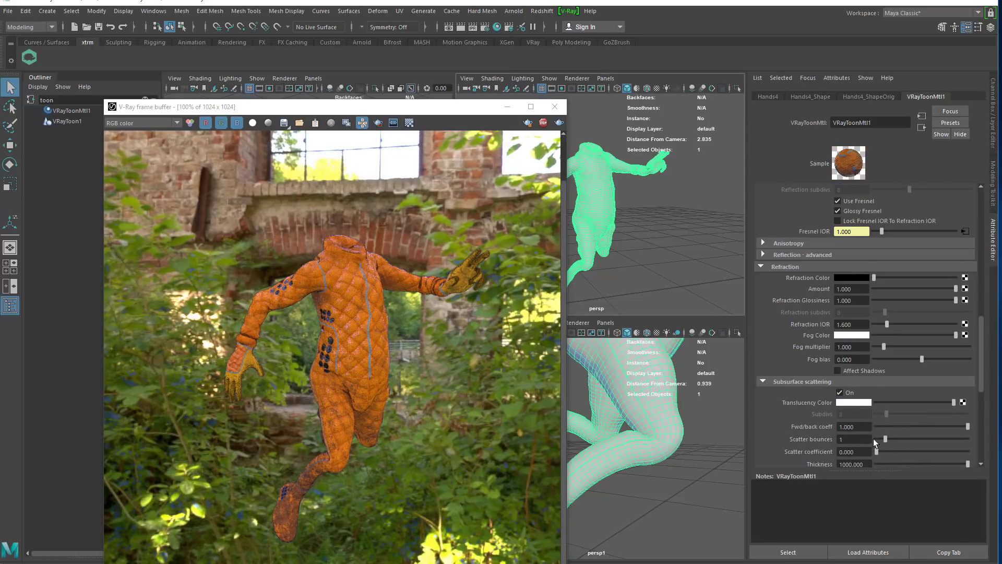
{"action": "left_click_drag", "start_coordinate": [885, 438], "coordinate": [931, 453]}
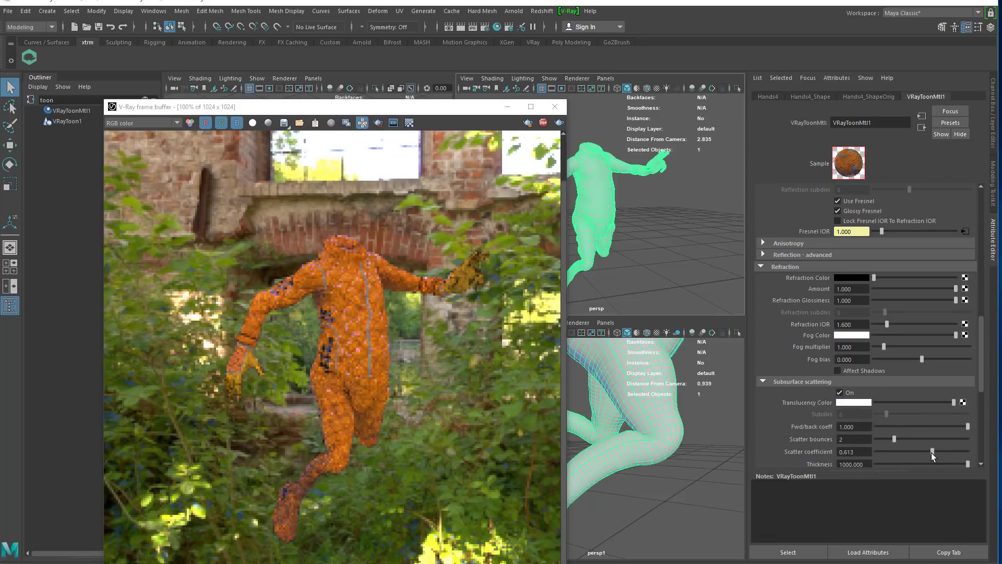
Try a blue translucency color for the subsurface scattering and turn Subsurface scattering off
{"action": "scroll", "coordinate": [931, 452], "scroll_direction": "down", "scroll_amount": 1}
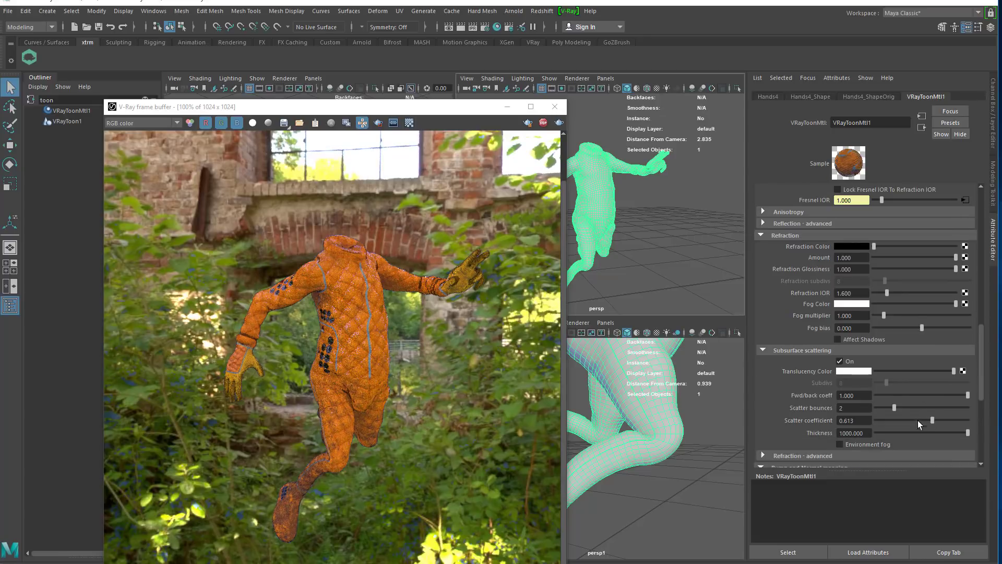
{"action": "left_click", "coordinate": [857, 371]}
{"action": "left_click_drag", "start_coordinate": [943, 386], "coordinate": [977, 396]}
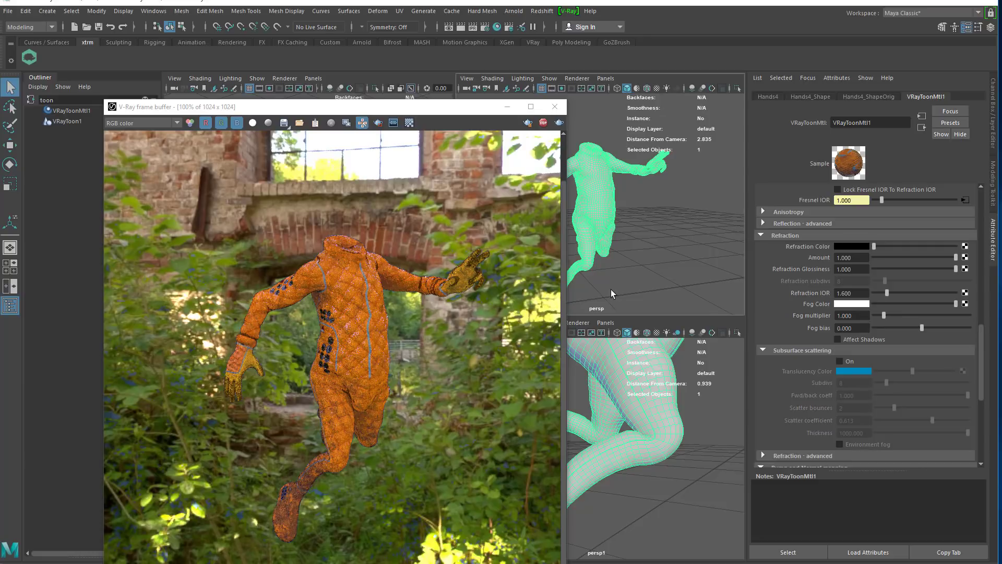
{"action": "scroll", "coordinate": [863, 300], "scroll_direction": "up", "scroll_amount": 4}
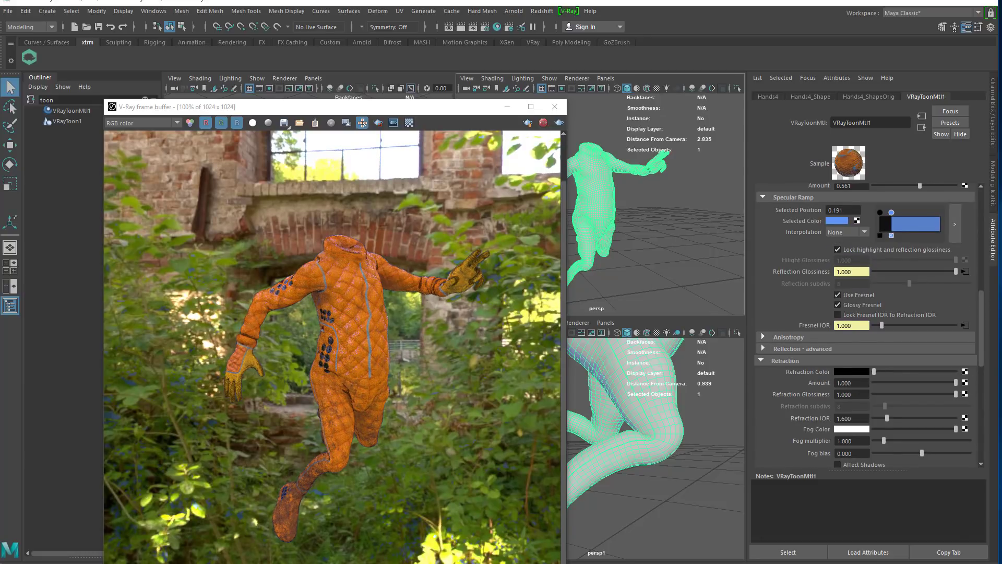
Show the frame buffer's color corrections, turn off Hue / Saturation and enable the LUT
{"action": "left_click", "coordinate": [362, 123]}
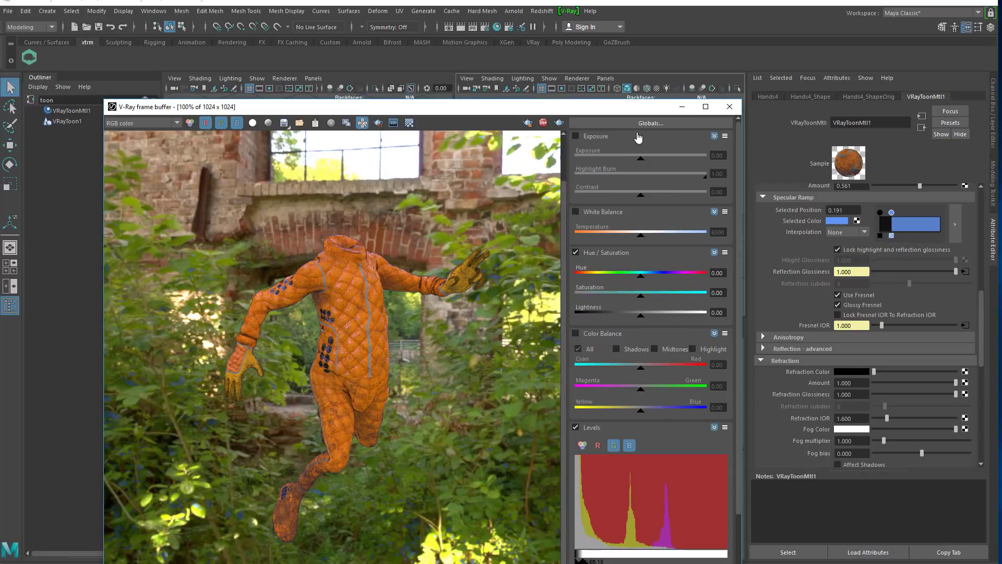
{"action": "left_click", "coordinate": [575, 253]}
{"action": "scroll", "coordinate": [744, 440], "scroll_direction": "down", "scroll_amount": 3}
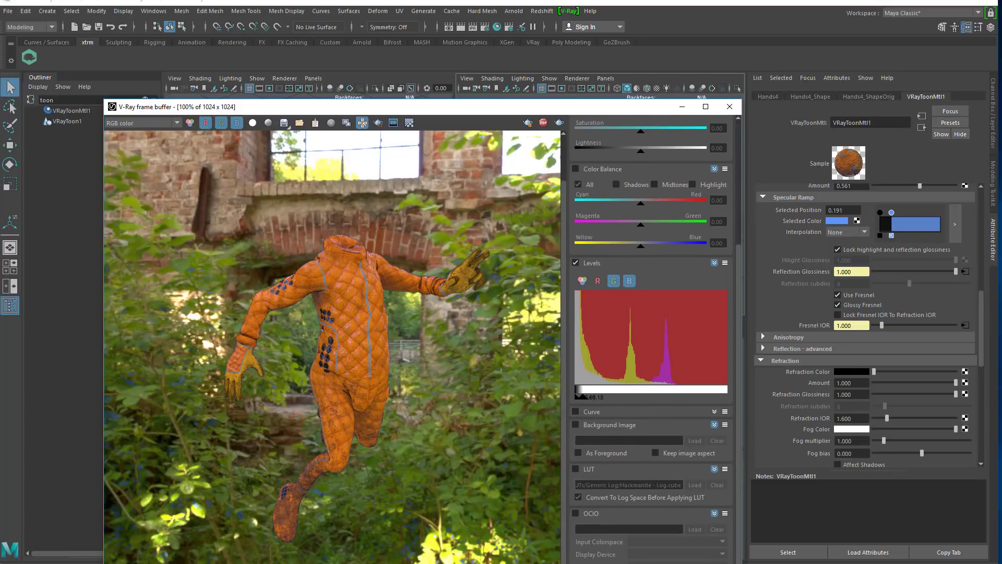
{"action": "left_click", "coordinate": [576, 469]}
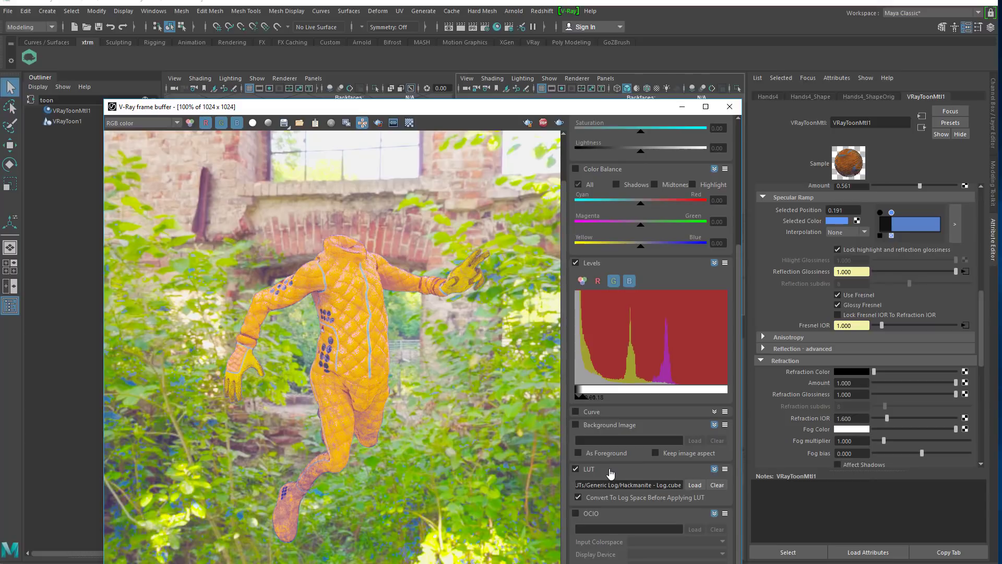
Try the Generic Log LUTs Hilutite - Log.cube, Hackmanite - Log.cube and Heulandite - Log.cube on the render
{"action": "left_click", "coordinate": [692, 485]}
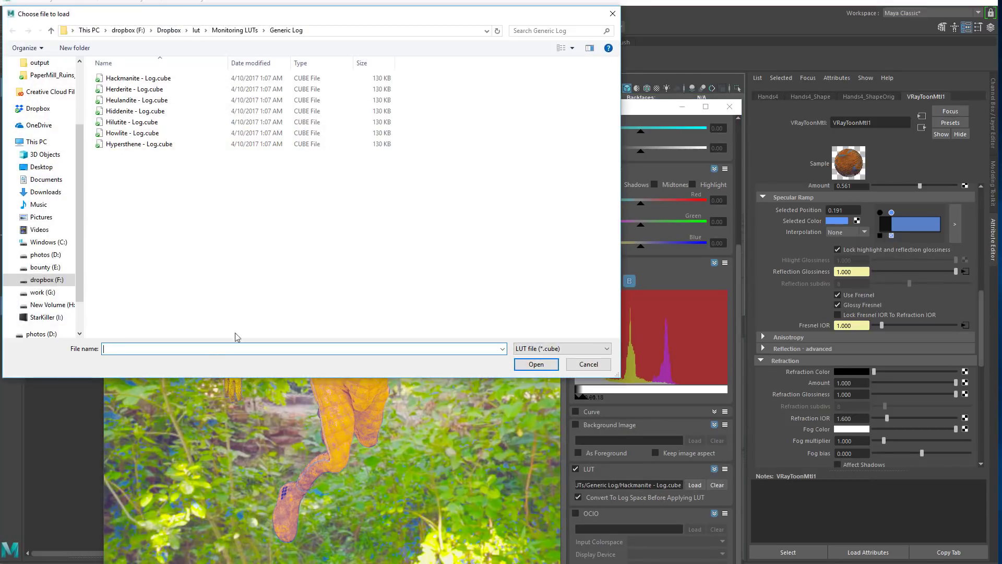
{"action": "double_click", "coordinate": [133, 122]}
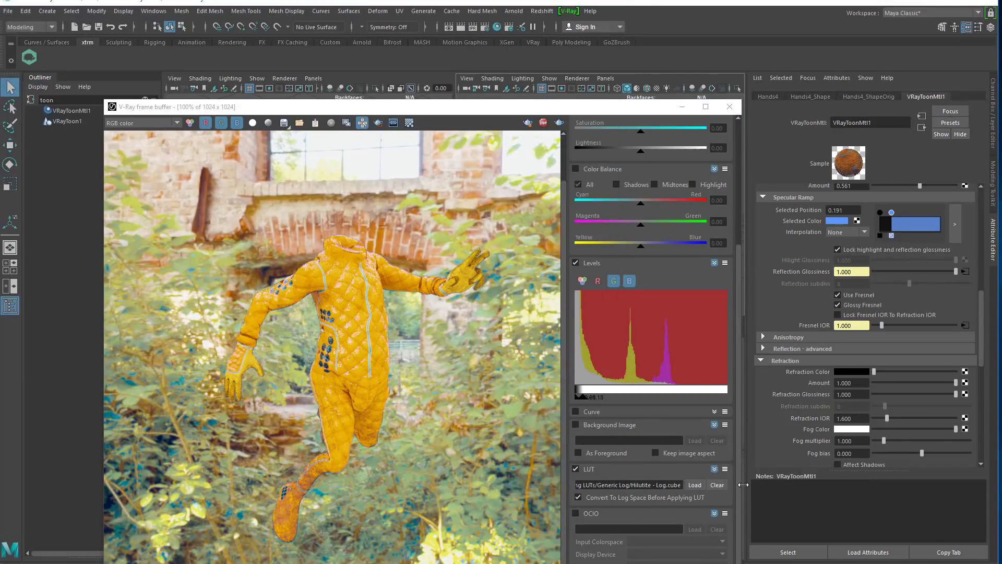
{"action": "left_click", "coordinate": [695, 485]}
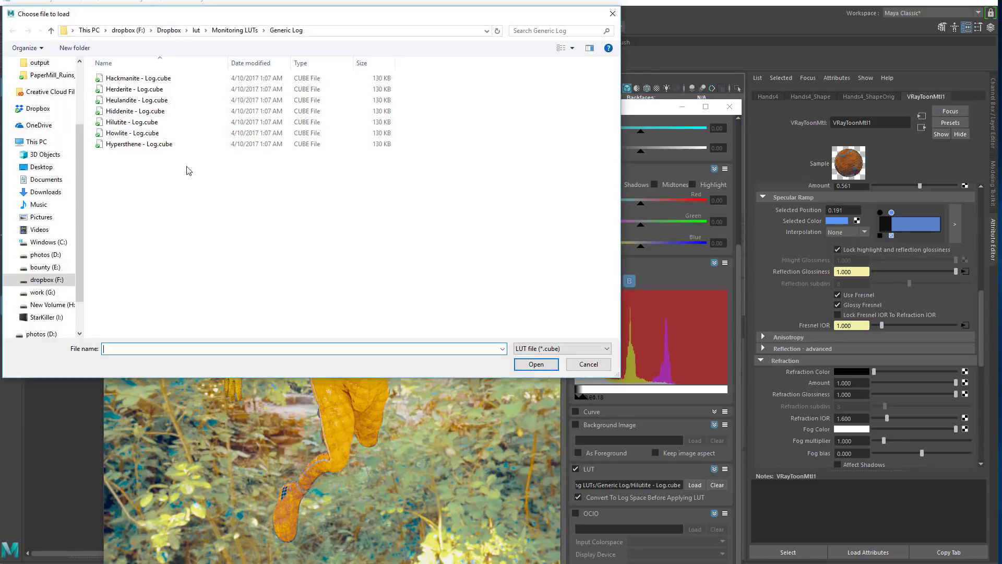
{"action": "double_click", "coordinate": [133, 78]}
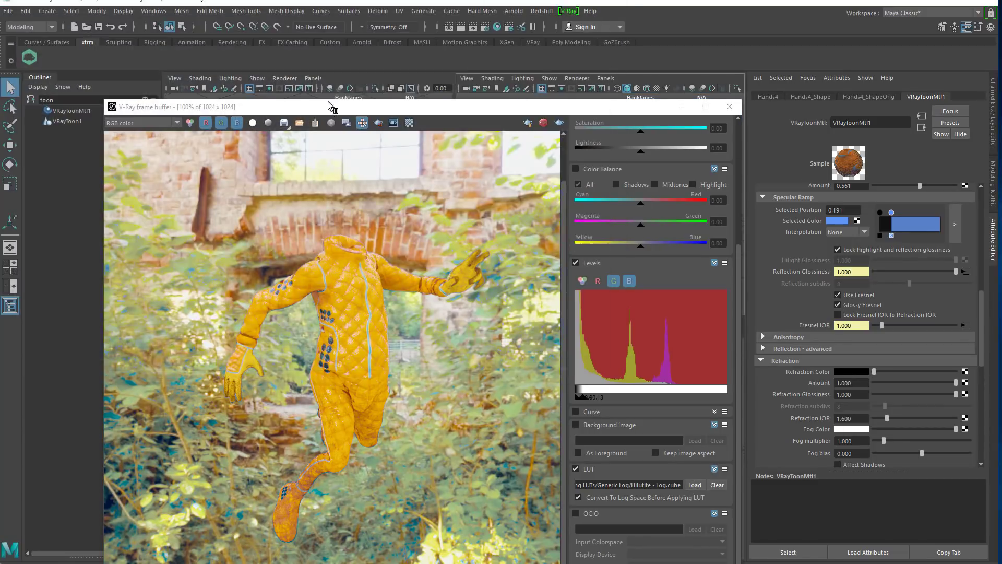
{"action": "left_click", "coordinate": [695, 485]}
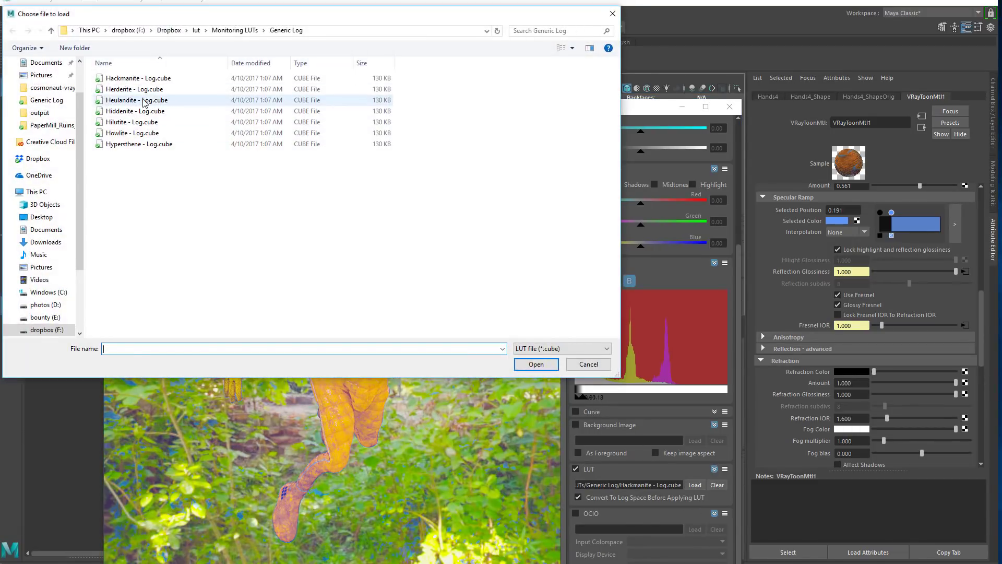
{"action": "double_click", "coordinate": [144, 100]}
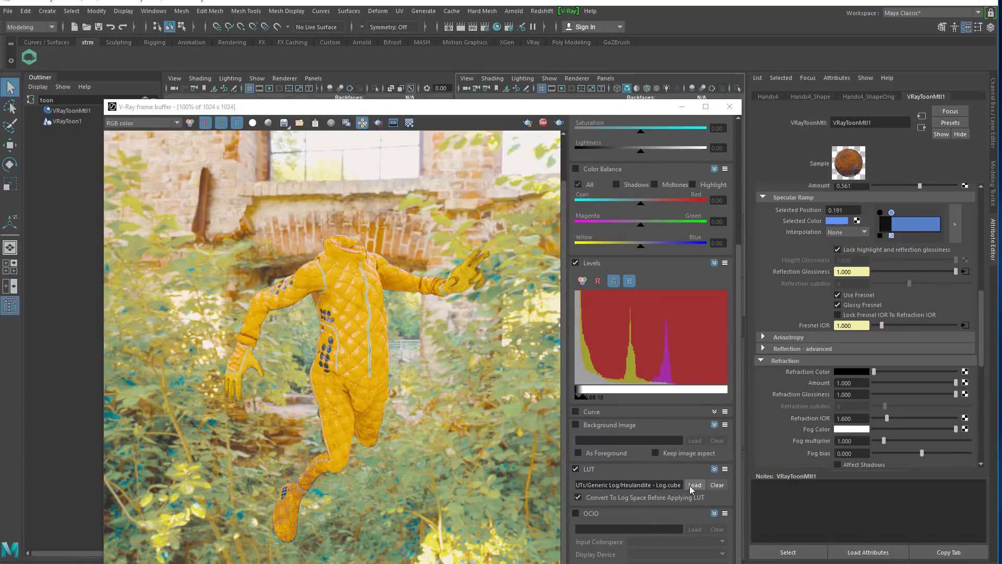
Browse the Color Grading LUTs folder and its Generic Log subfolder for another LUT file
{"action": "left_click", "coordinate": [694, 486]}
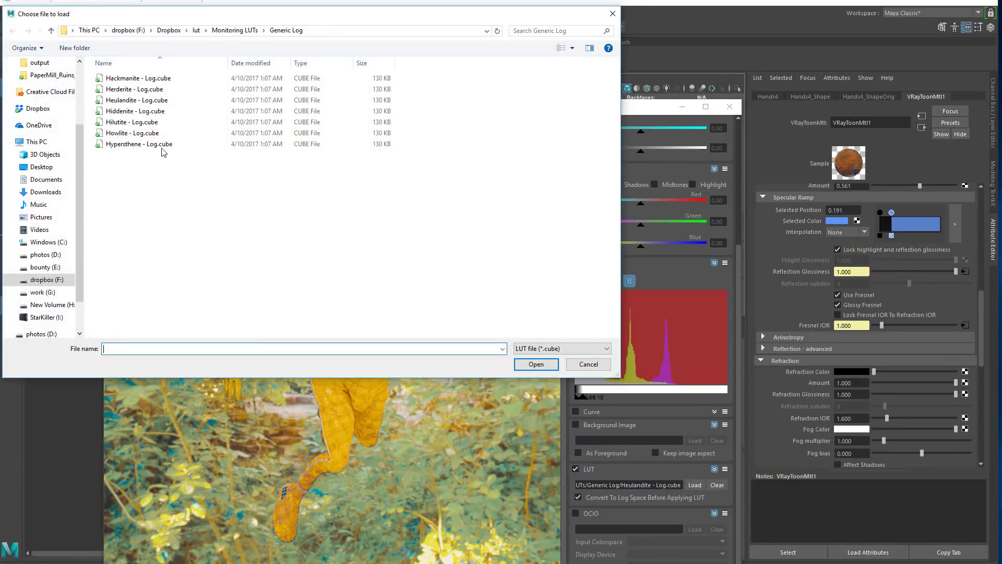
{"action": "left_click", "coordinate": [209, 30]}
{"action": "left_click", "coordinate": [204, 31]}
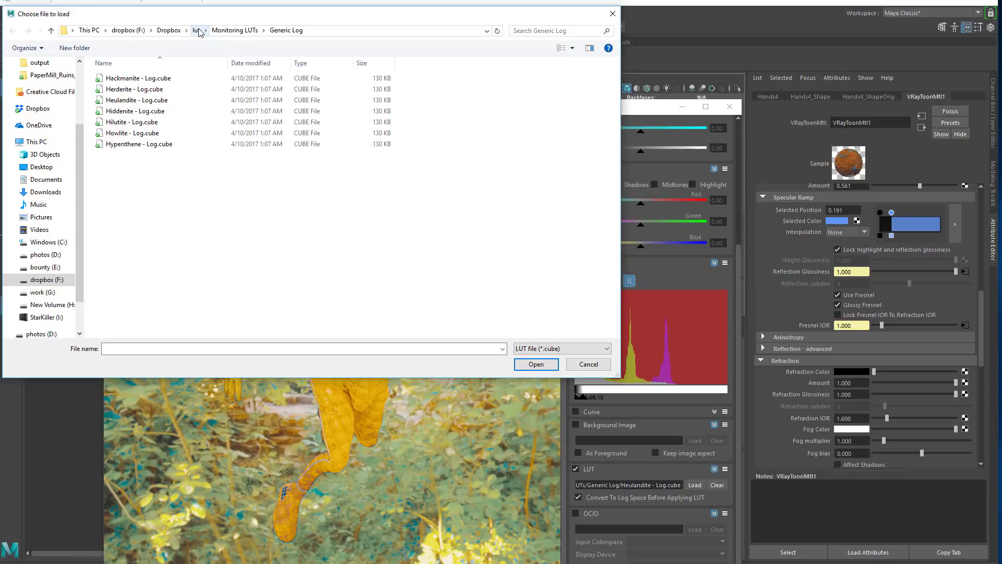
{"action": "left_click", "coordinate": [197, 31]}
{"action": "double_click", "coordinate": [122, 78]}
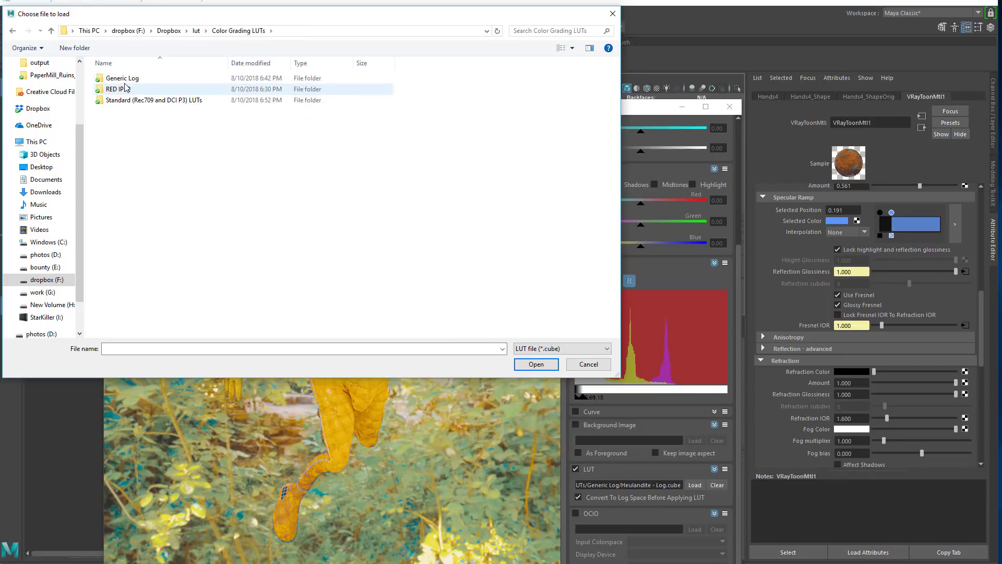
{"action": "double_click", "coordinate": [122, 78]}
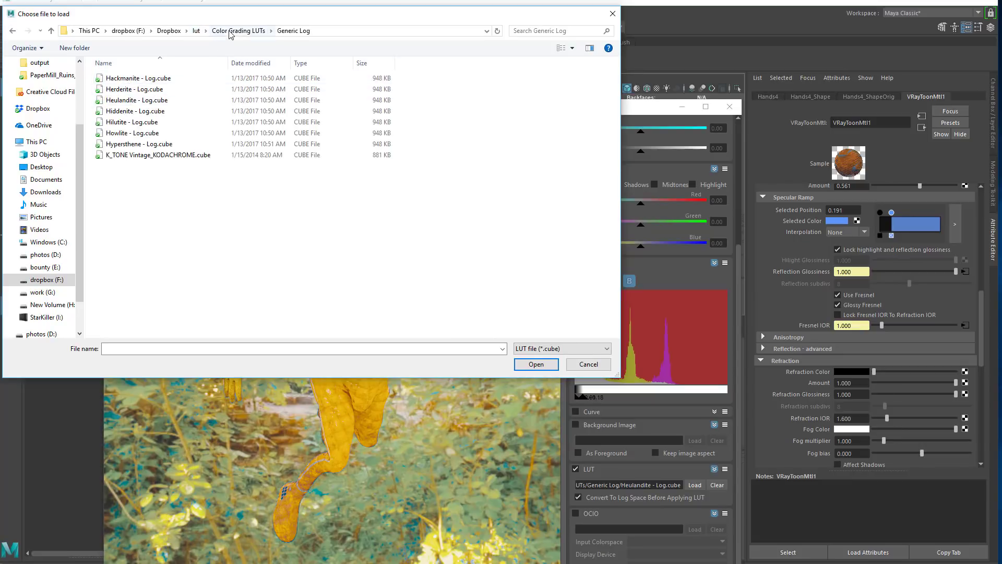
{"action": "left_click", "coordinate": [197, 30]}
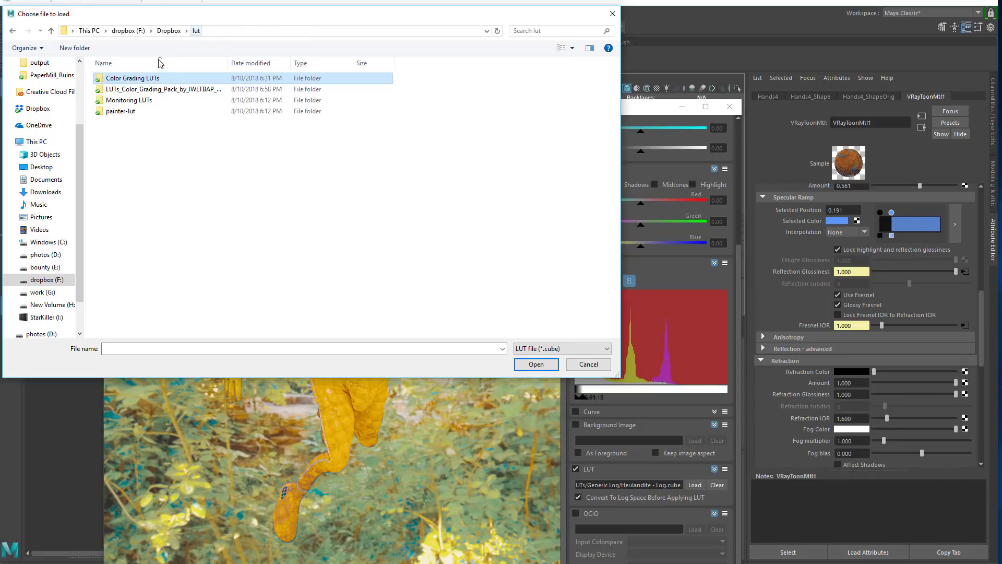
Load F-8540-STD.cube from the 01 - Standard folder of the IWLTBAP CUBE LUTs as the render's LUT
{"action": "double_click", "coordinate": [125, 90]}
{"action": "left_click", "coordinate": [123, 79]}
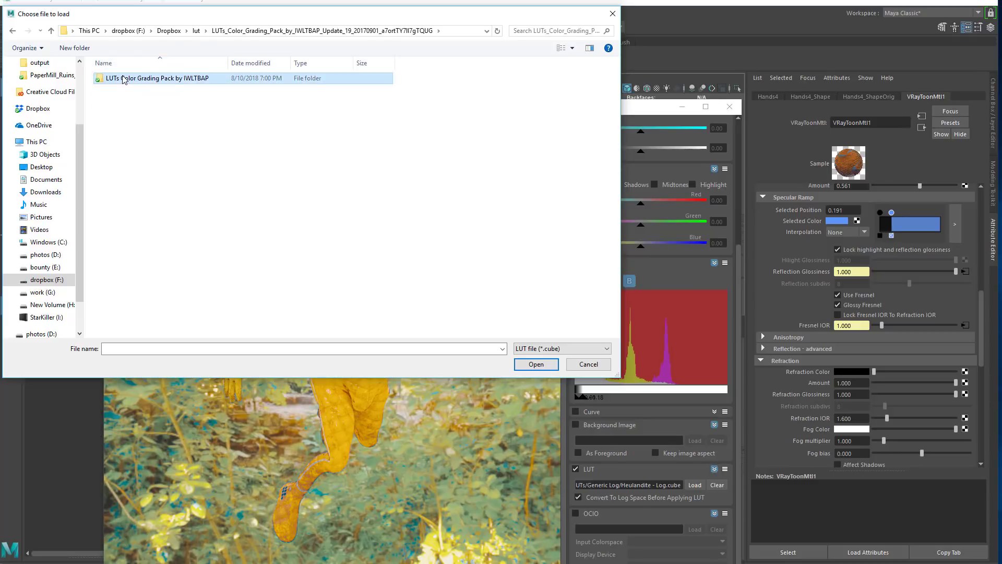
{"action": "double_click", "coordinate": [124, 79]}
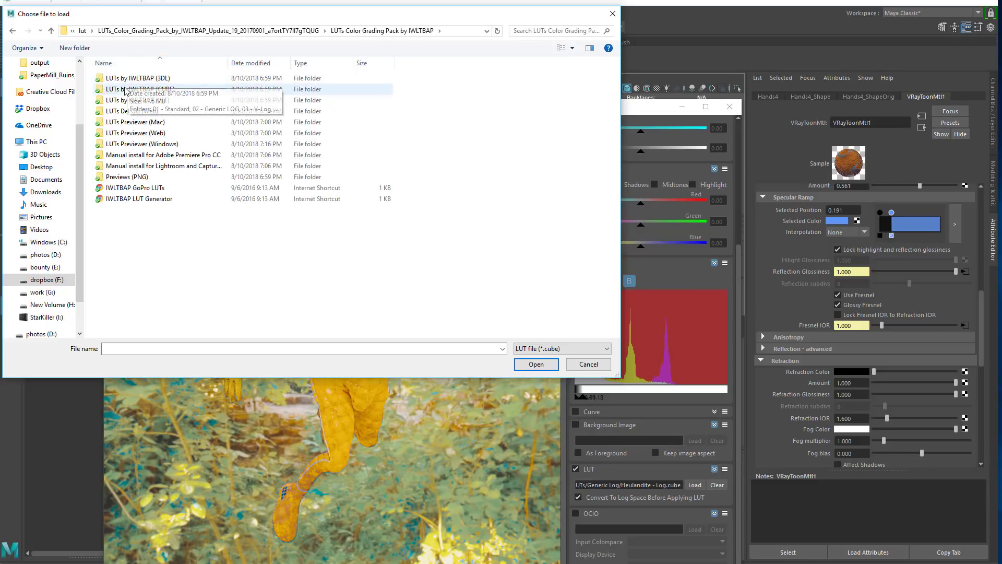
{"action": "double_click", "coordinate": [130, 89]}
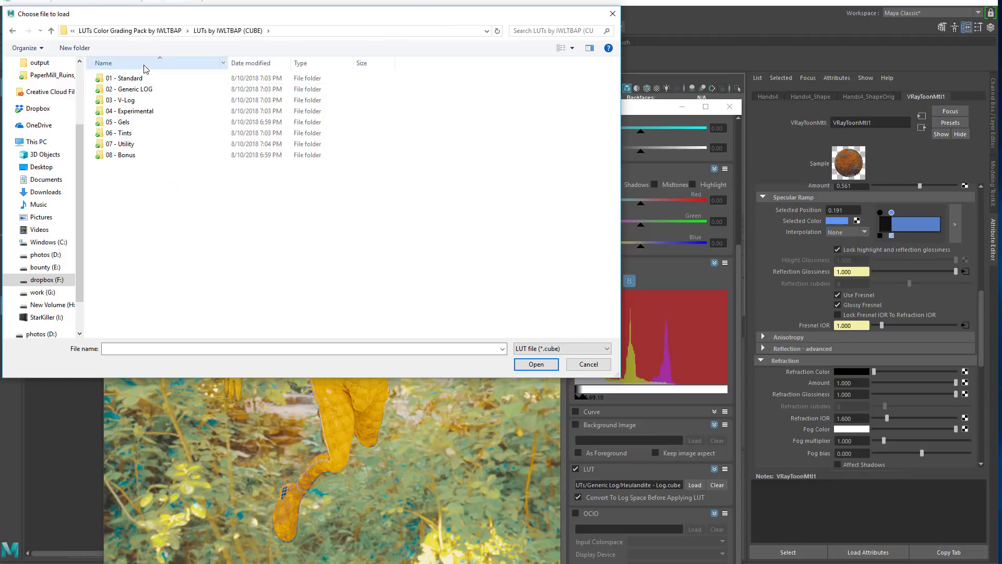
{"action": "left_click", "coordinate": [125, 81]}
{"action": "double_click", "coordinate": [126, 81]}
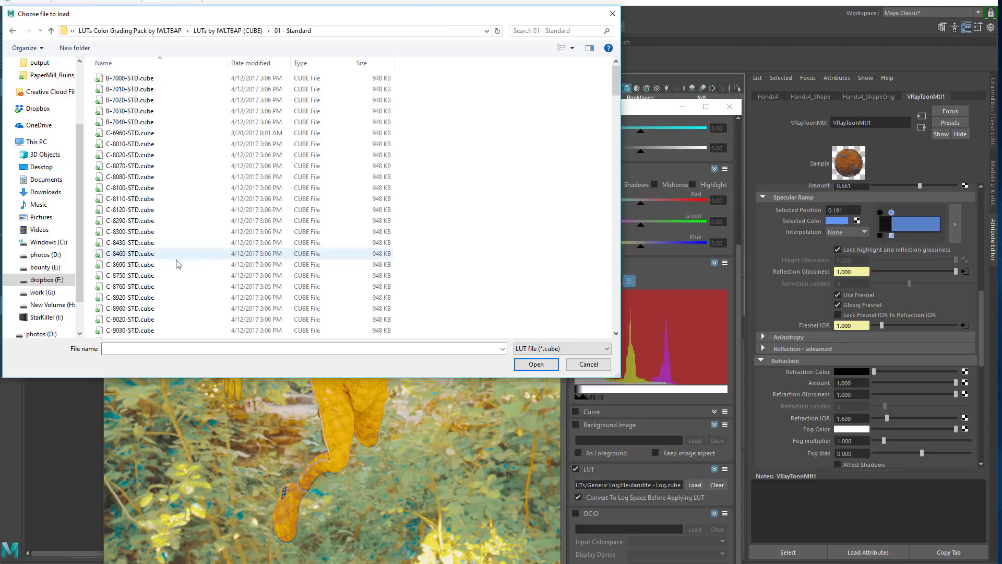
{"action": "scroll", "coordinate": [138, 267], "scroll_direction": "down", "scroll_amount": 15}
{"action": "double_click", "coordinate": [130, 266]}
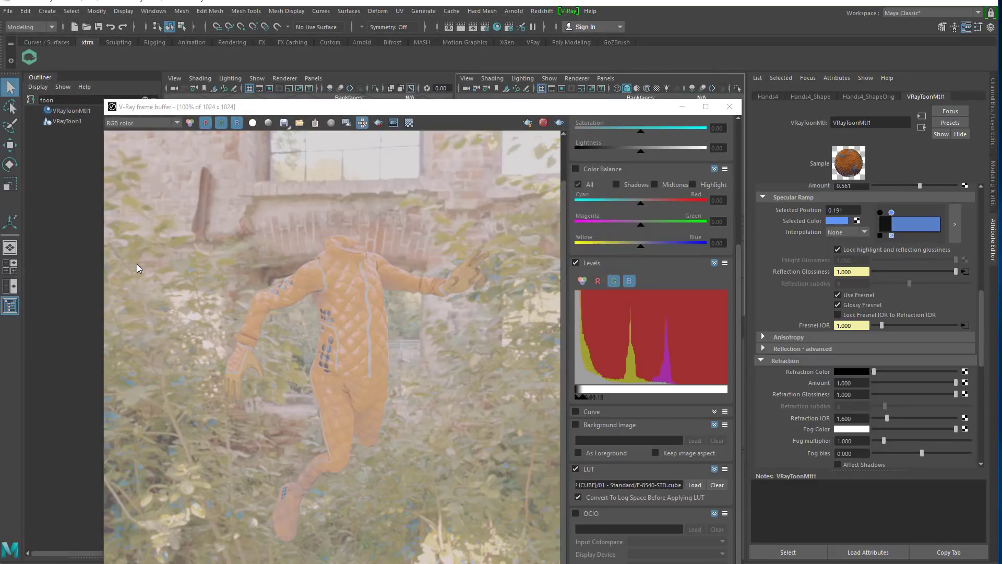
Replace the render's LUT with F-8310-STD.cube from the 01 - Standard folder
{"action": "left_click", "coordinate": [695, 485]}
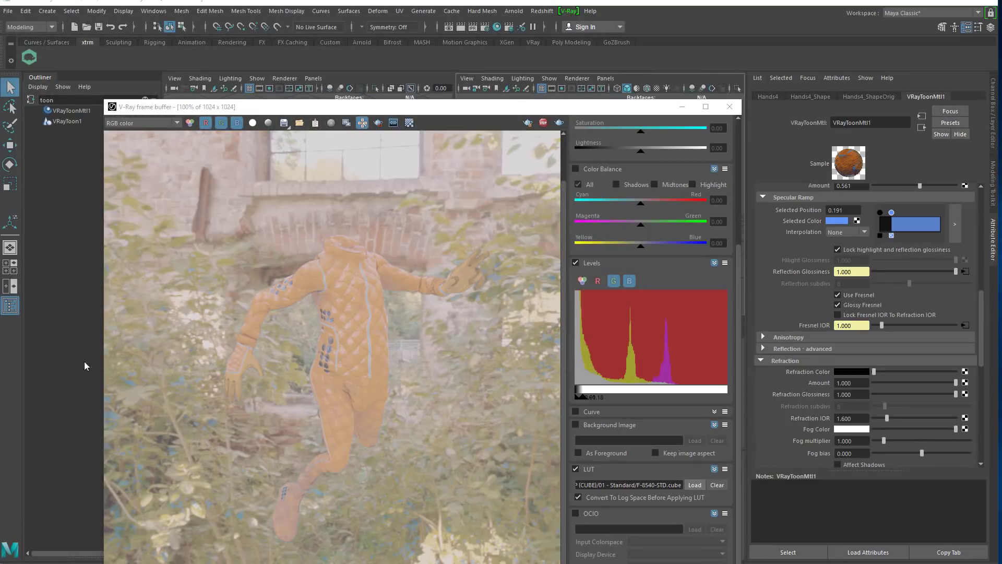
{"action": "scroll", "coordinate": [143, 273], "scroll_direction": "down", "scroll_amount": 10}
{"action": "double_click", "coordinate": [135, 271]}
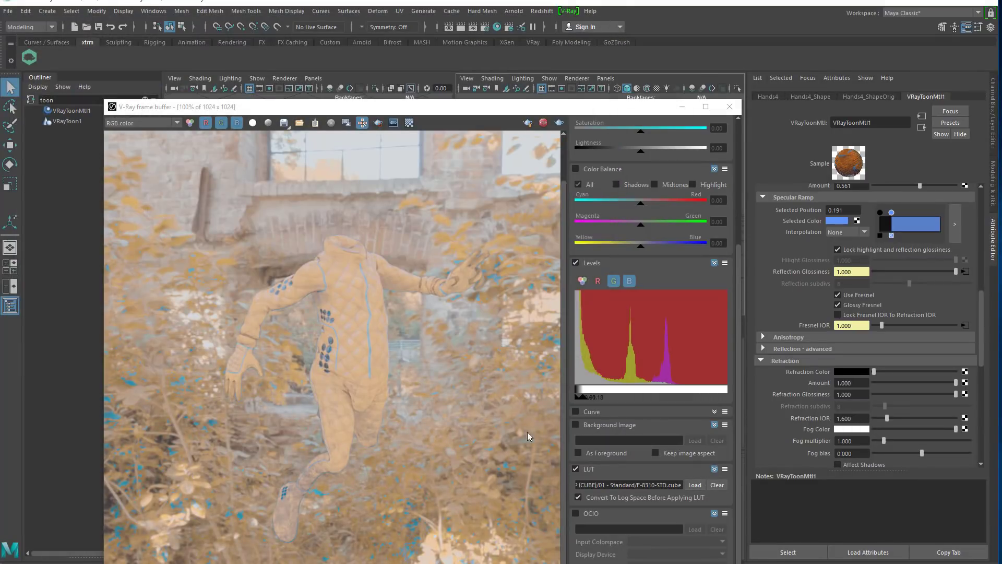
Try F-9080-STD.cube from the 01 - Standard folder as the render's LUT
{"action": "left_click", "coordinate": [695, 485]}
{"action": "scroll", "coordinate": [135, 259], "scroll_direction": "down", "scroll_amount": 5}
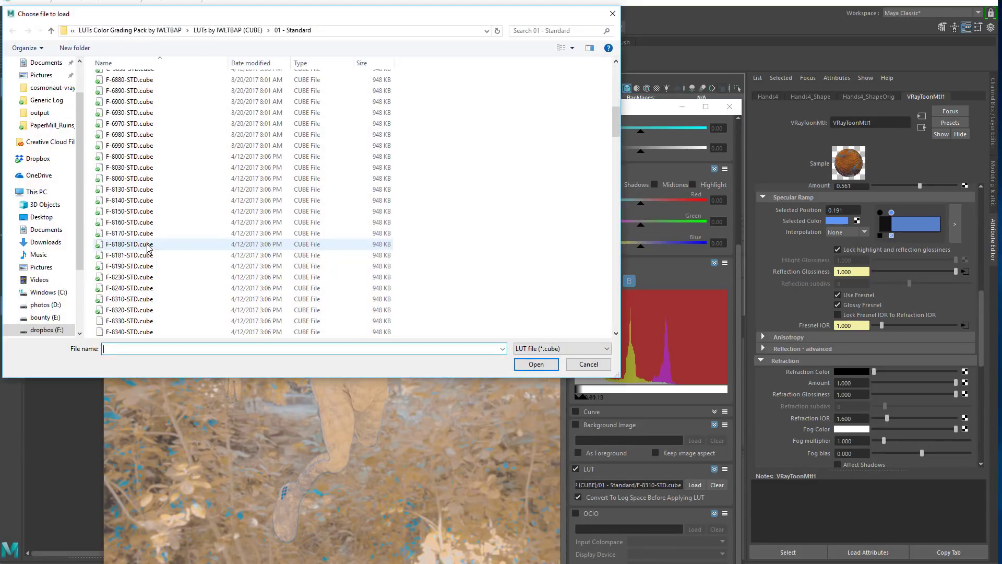
{"action": "left_click", "coordinate": [133, 257]}
{"action": "double_click", "coordinate": [134, 257]}
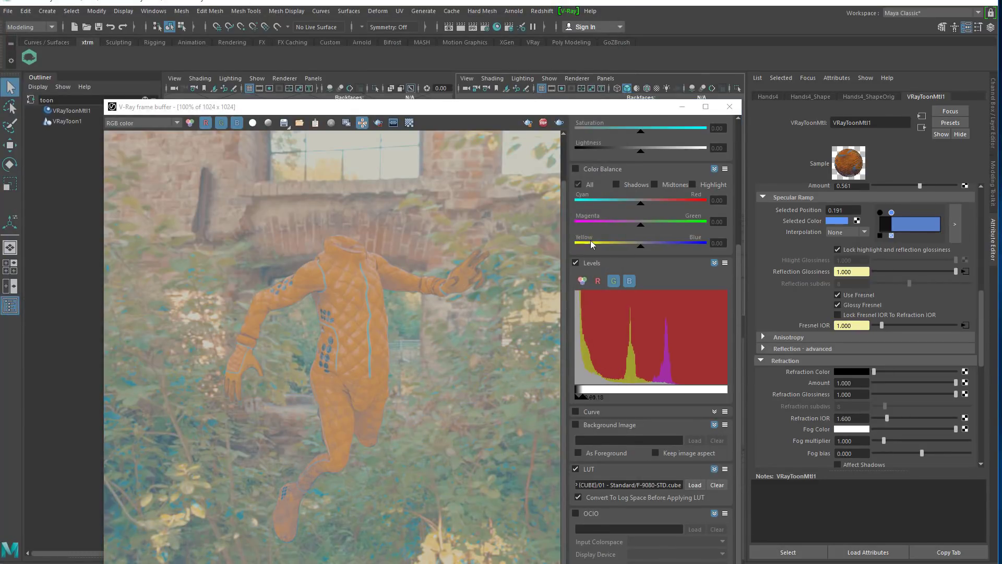
Browse the IWLTBAP pack, the Monitoring LUTs subfolders Generic Log and Rec709, and the painter-lut folder for another LUT file
{"action": "left_click", "coordinate": [694, 484]}
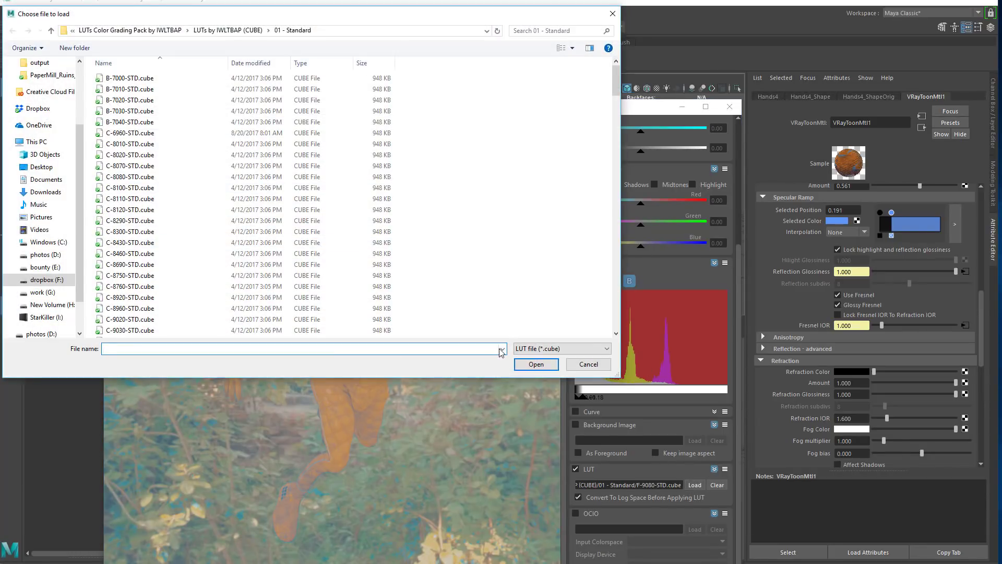
{"action": "left_click", "coordinate": [222, 31]}
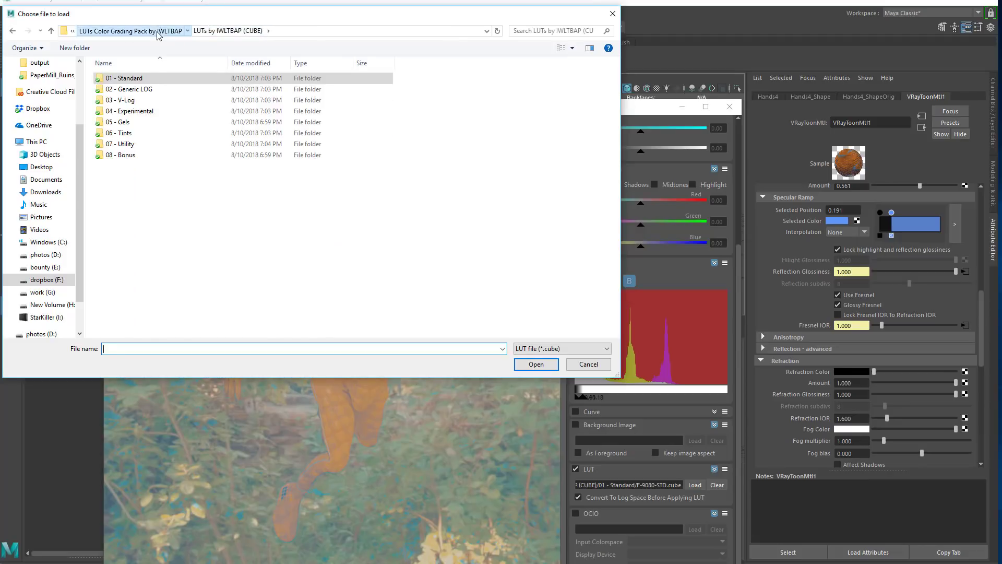
{"action": "left_click", "coordinate": [158, 31]}
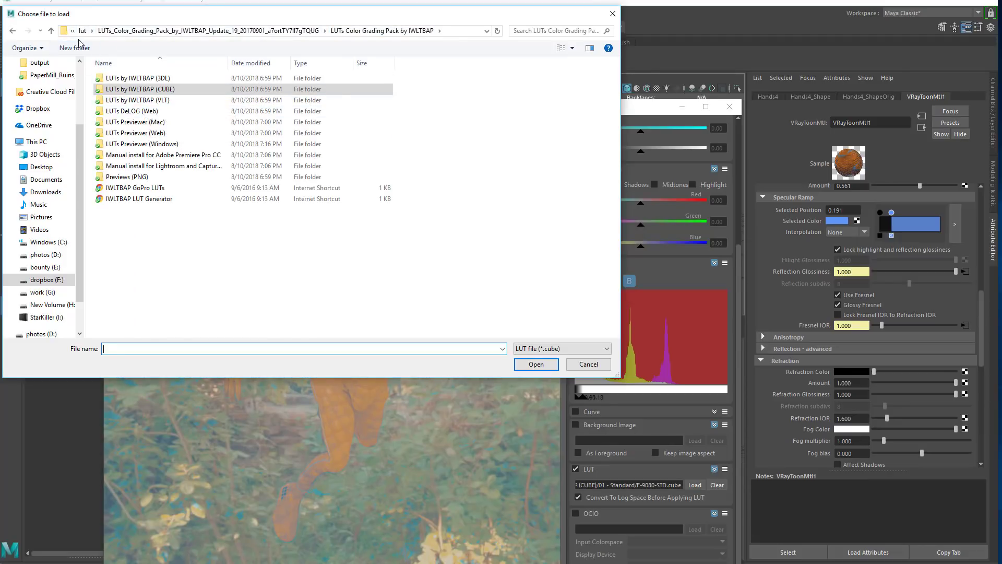
{"action": "left_click", "coordinate": [82, 31]}
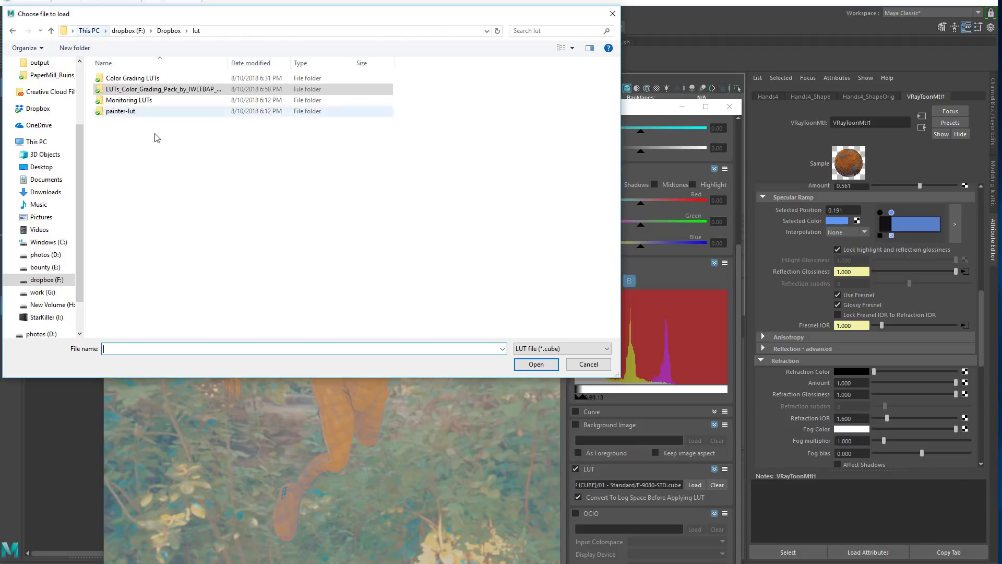
{"action": "left_click", "coordinate": [124, 104]}
{"action": "double_click", "coordinate": [125, 104]}
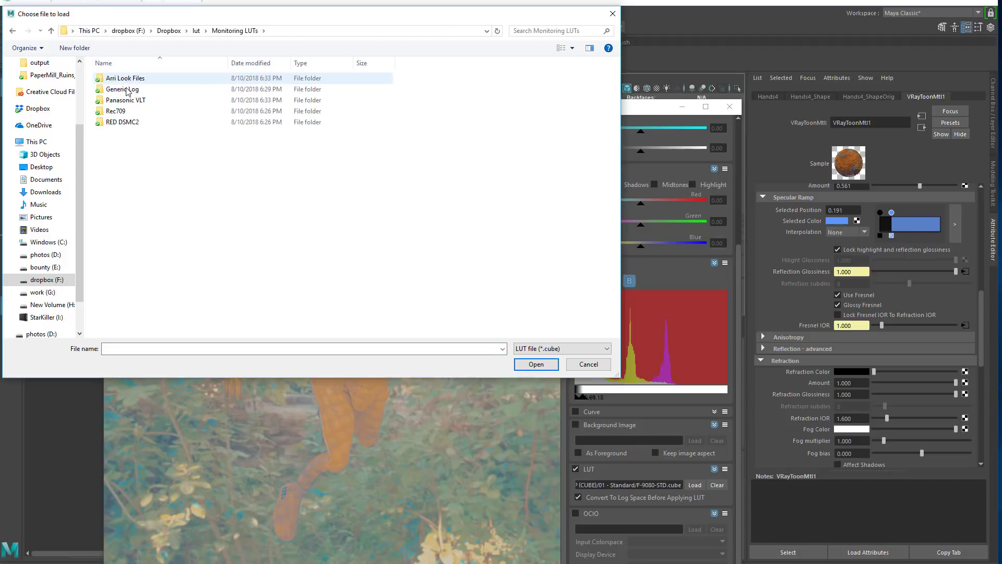
{"action": "double_click", "coordinate": [127, 89]}
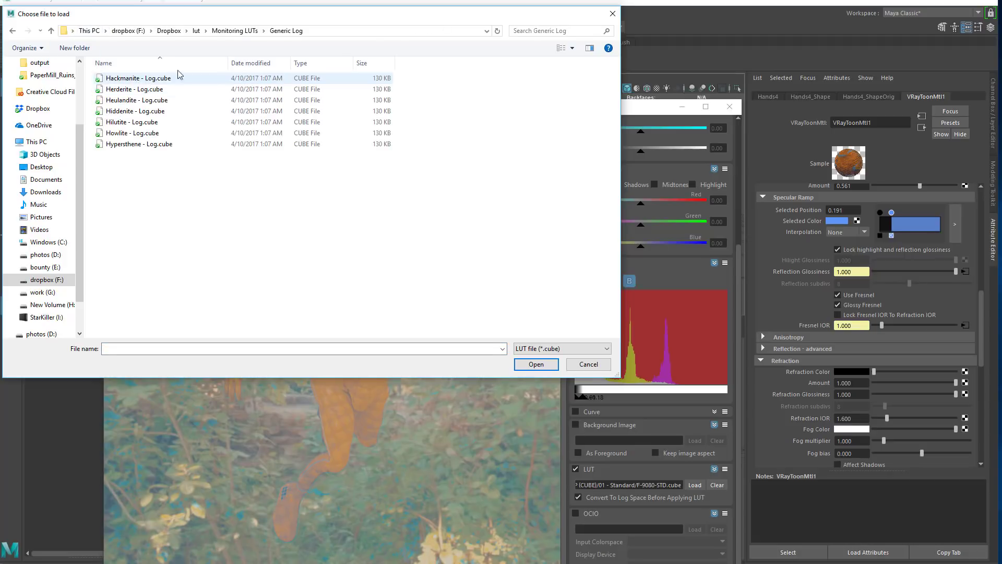
{"action": "left_click", "coordinate": [226, 33]}
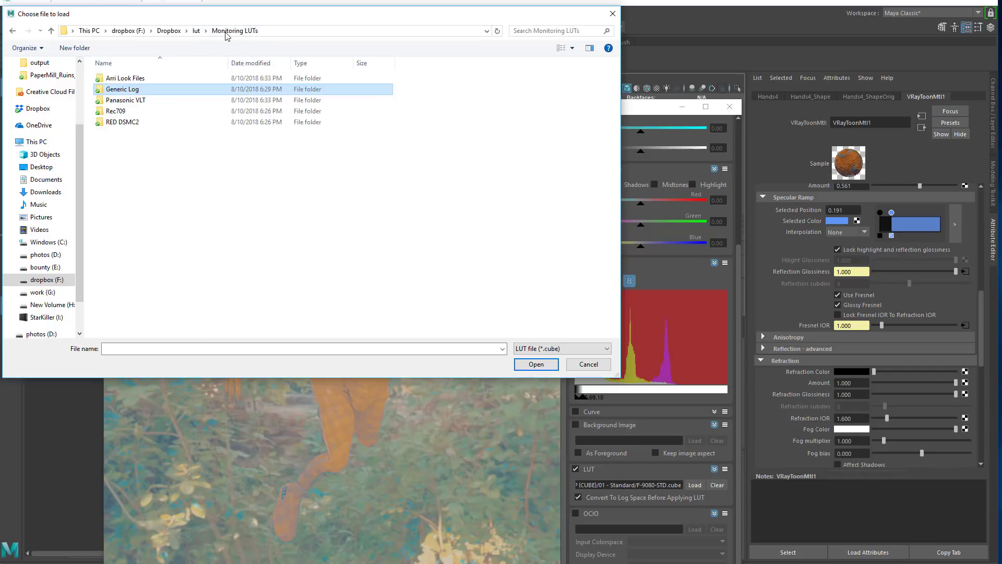
{"action": "left_click", "coordinate": [167, 79]}
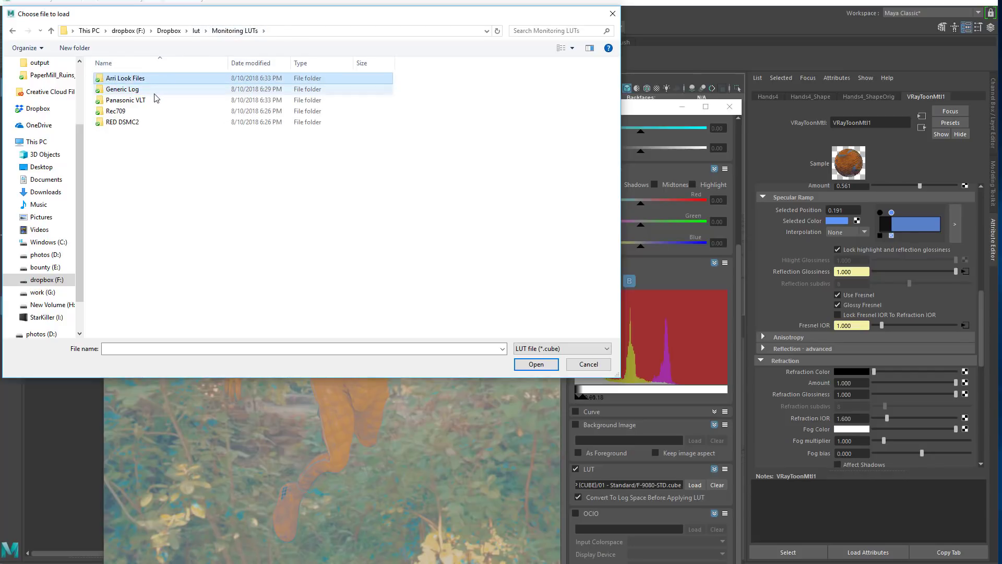
{"action": "double_click", "coordinate": [125, 110]}
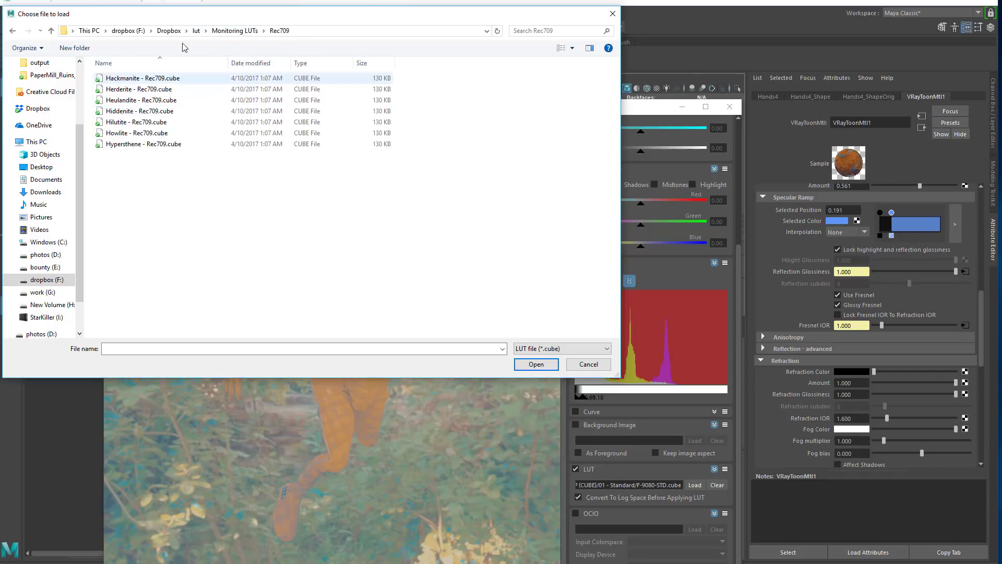
{"action": "left_click", "coordinate": [206, 31]}
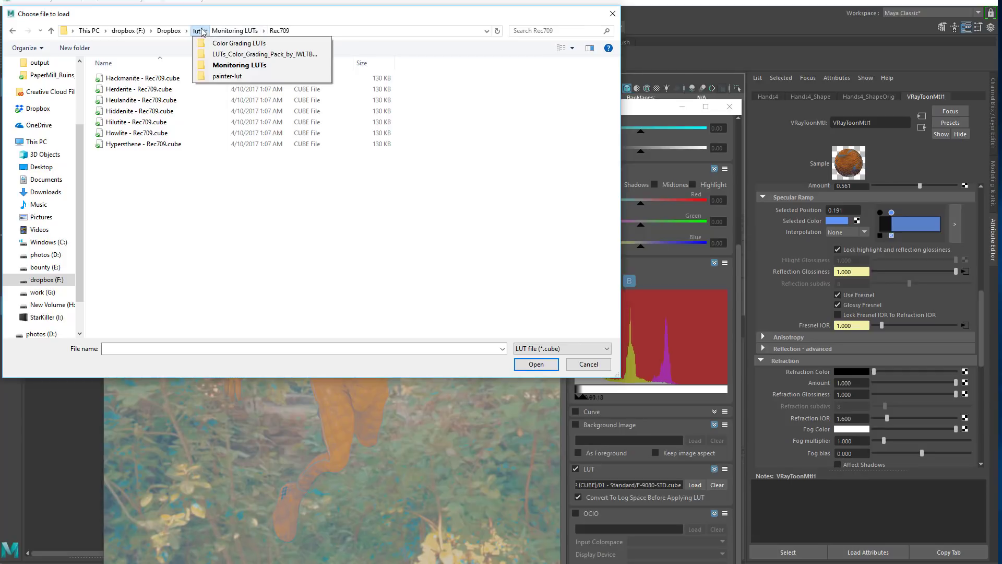
{"action": "left_click", "coordinate": [197, 31]}
{"action": "double_click", "coordinate": [122, 111]}
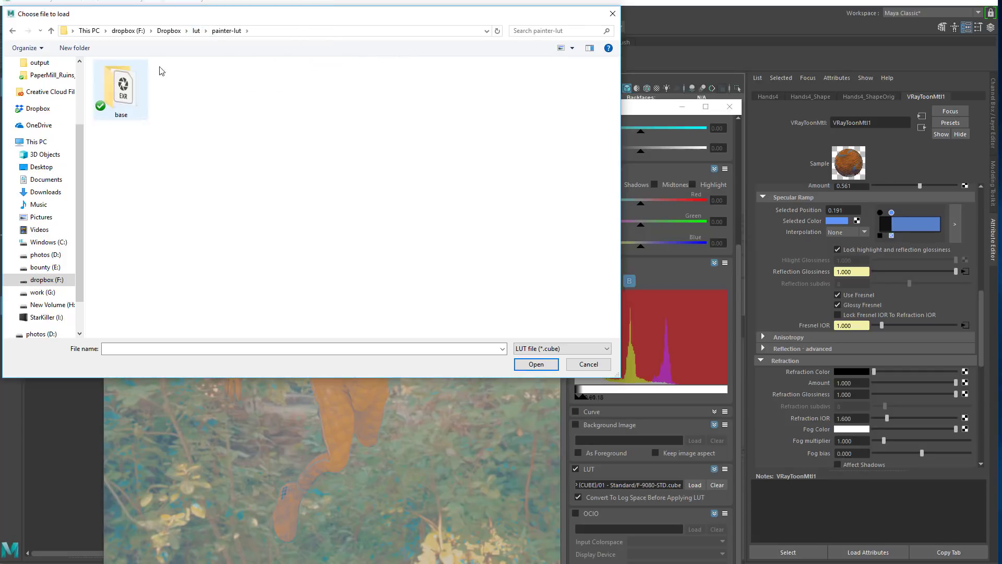
{"action": "left_click", "coordinate": [201, 30]}
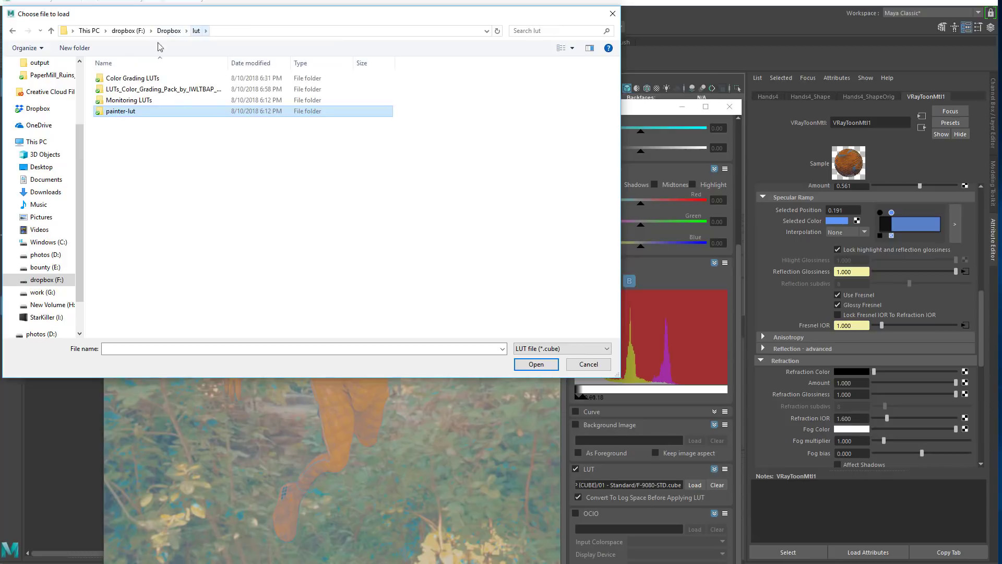
Load K_TONE Vintage_KODACHROME.cube from the Generic Log folder of the Color Grading LUTs as the render's LUT
{"action": "double_click", "coordinate": [133, 78]}
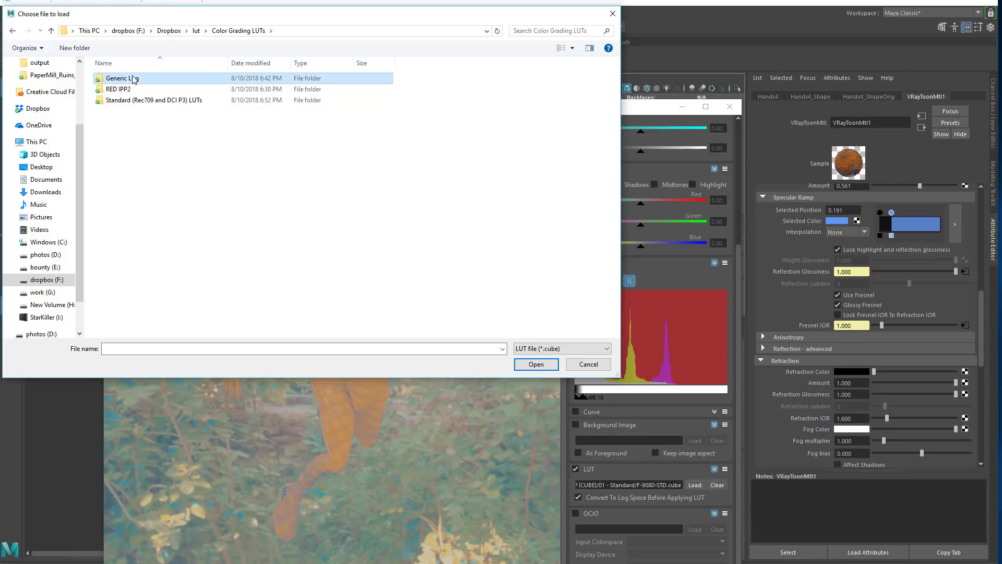
{"action": "double_click", "coordinate": [134, 78]}
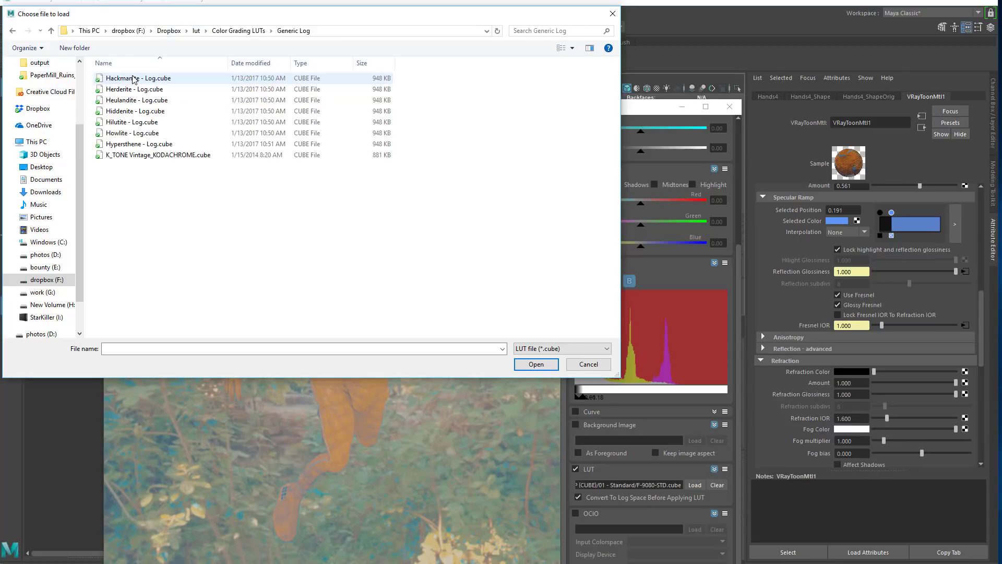
{"action": "double_click", "coordinate": [156, 155]}
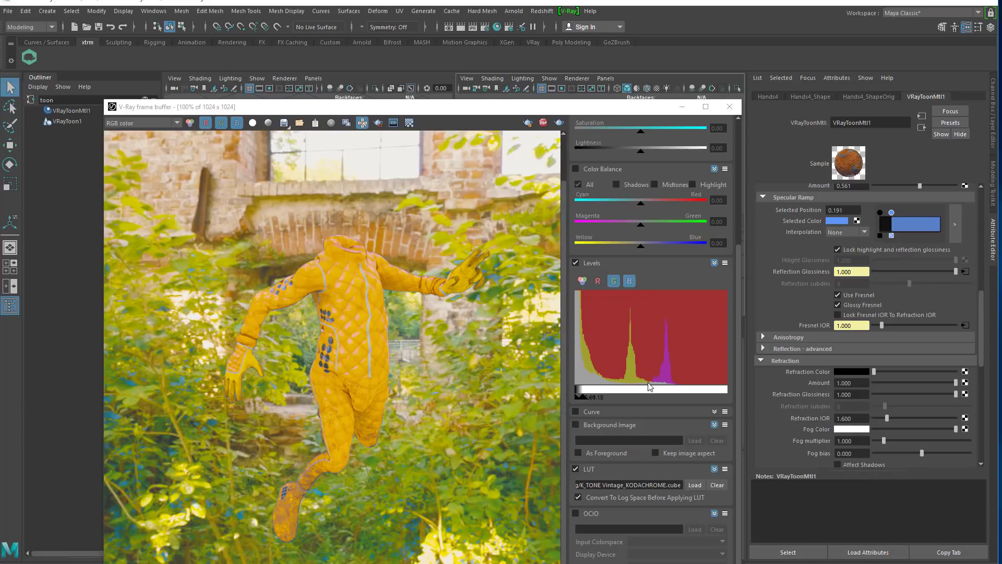
Enable Color Balance for all tones with cyan-red at -0.18, magenta-green at -0.12 and yellow-blue at 0.09
{"action": "left_click", "coordinate": [576, 169]}
{"action": "left_click_drag", "start_coordinate": [614, 203], "coordinate": [648, 248]}
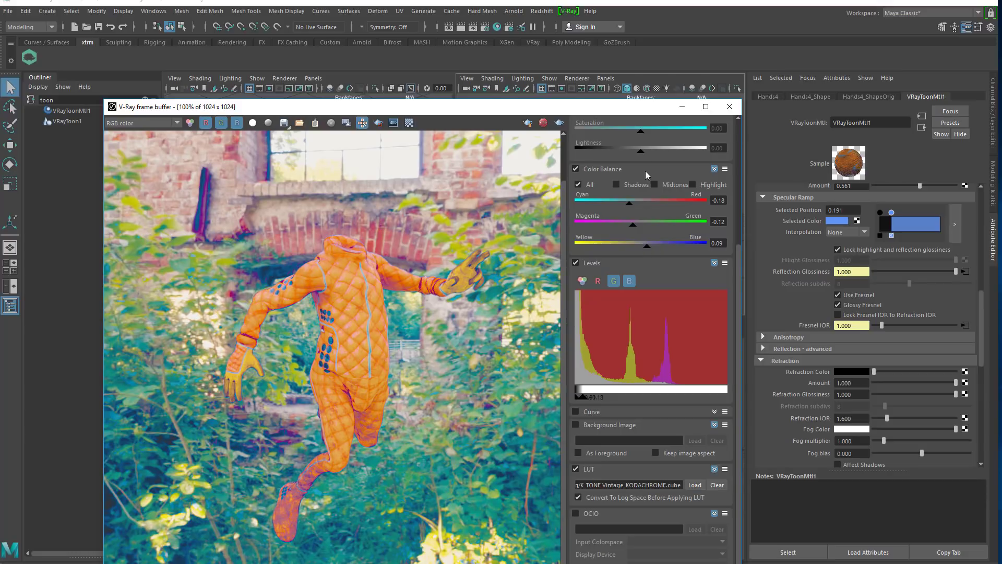
Select the V-Ray dome light in the viewport and make it invisible in the render
{"action": "left_click_drag", "start_coordinate": [651, 108], "coordinate": [637, 218]}
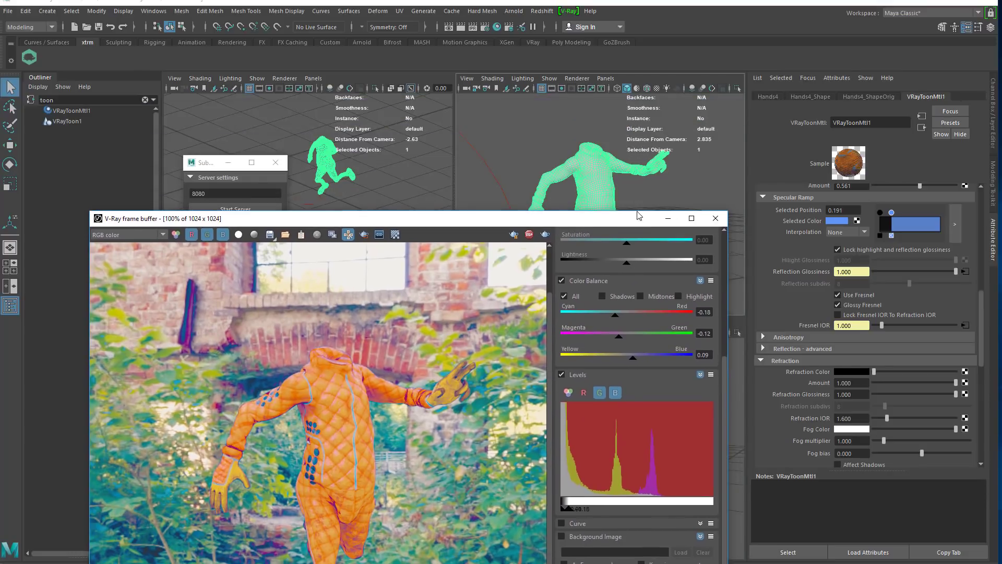
{"action": "left_click", "coordinate": [562, 155]}
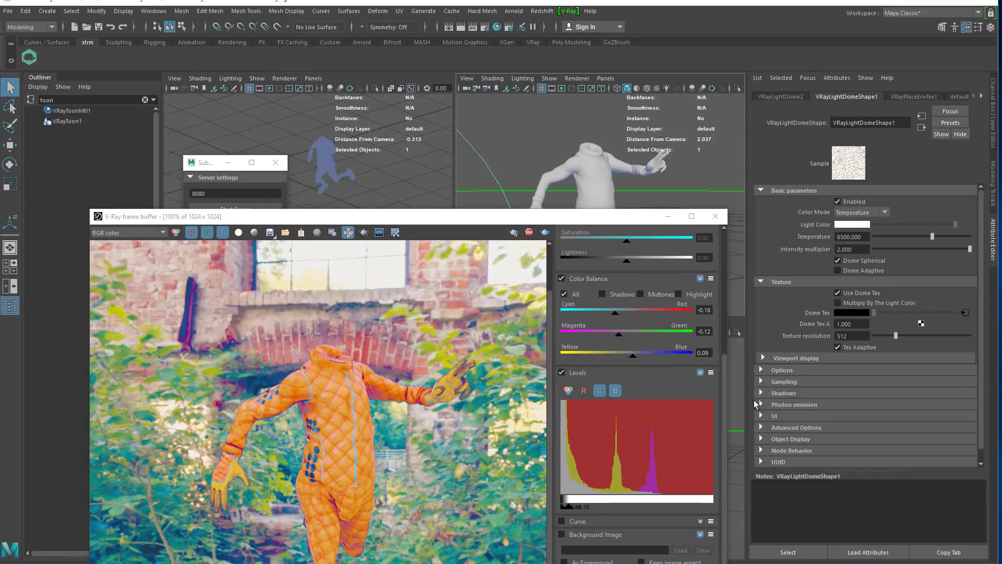
{"action": "left_click", "coordinate": [763, 370]}
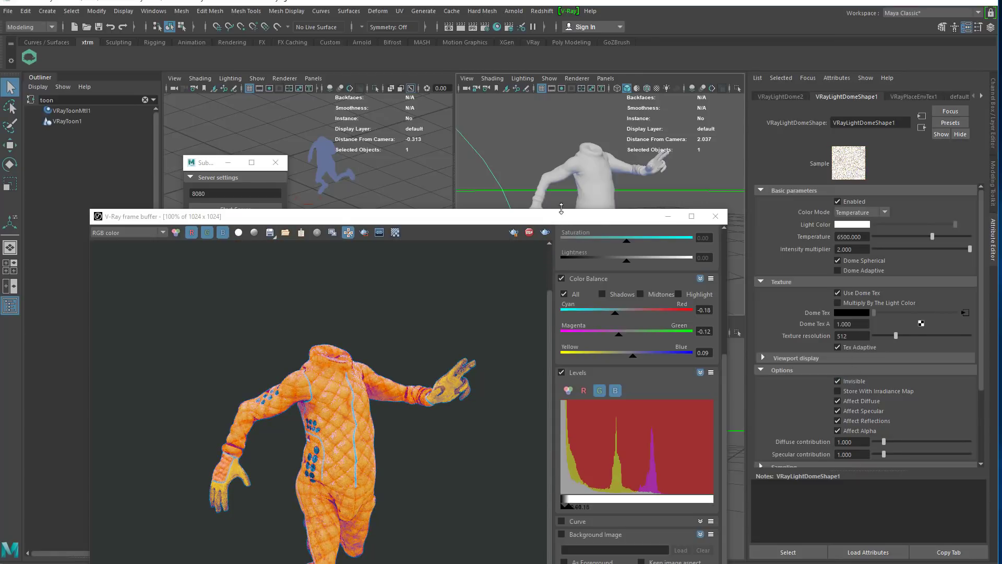
Enable White Balance on the render and set its temperature to 4300
{"action": "left_click_drag", "start_coordinate": [561, 209], "coordinate": [503, 188]}
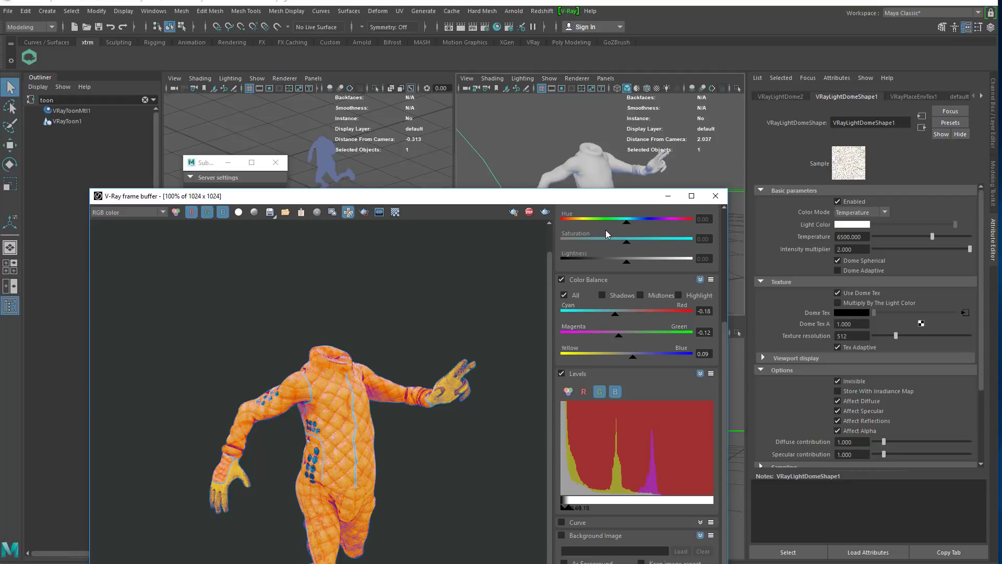
{"action": "scroll", "coordinate": [586, 311], "scroll_direction": "up", "scroll_amount": 5}
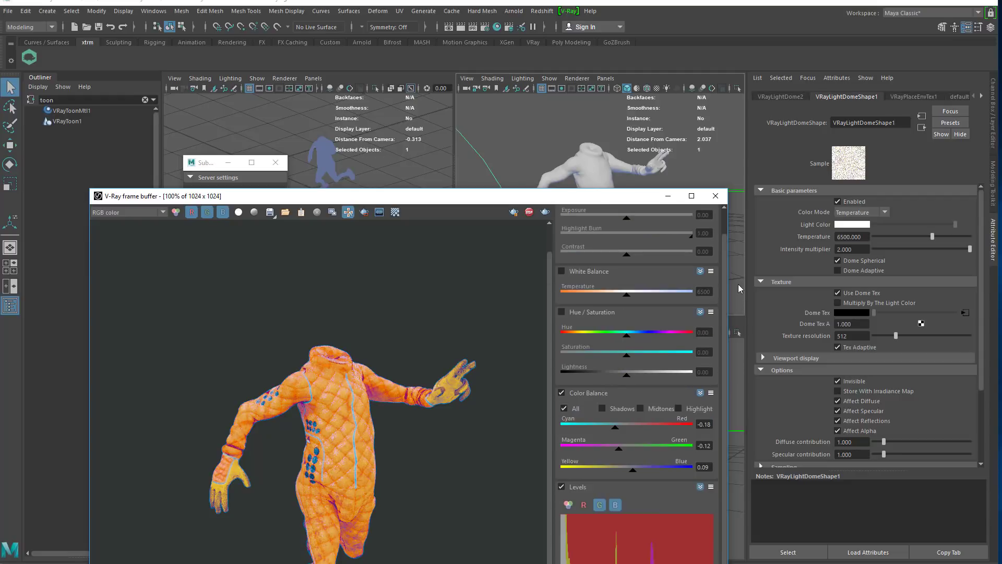
{"action": "left_click", "coordinate": [561, 301]}
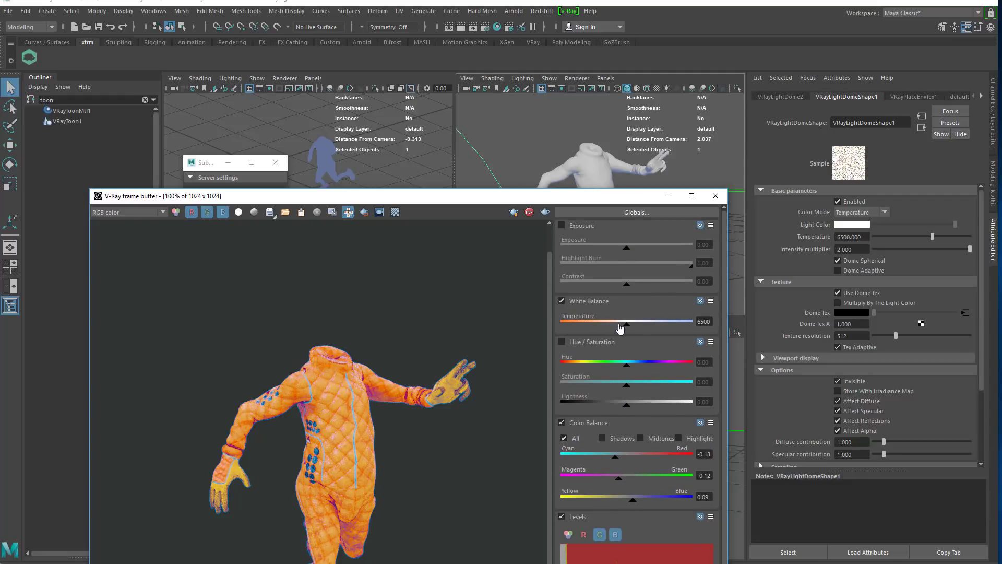
{"action": "left_click_drag", "start_coordinate": [627, 324], "coordinate": [585, 329]}
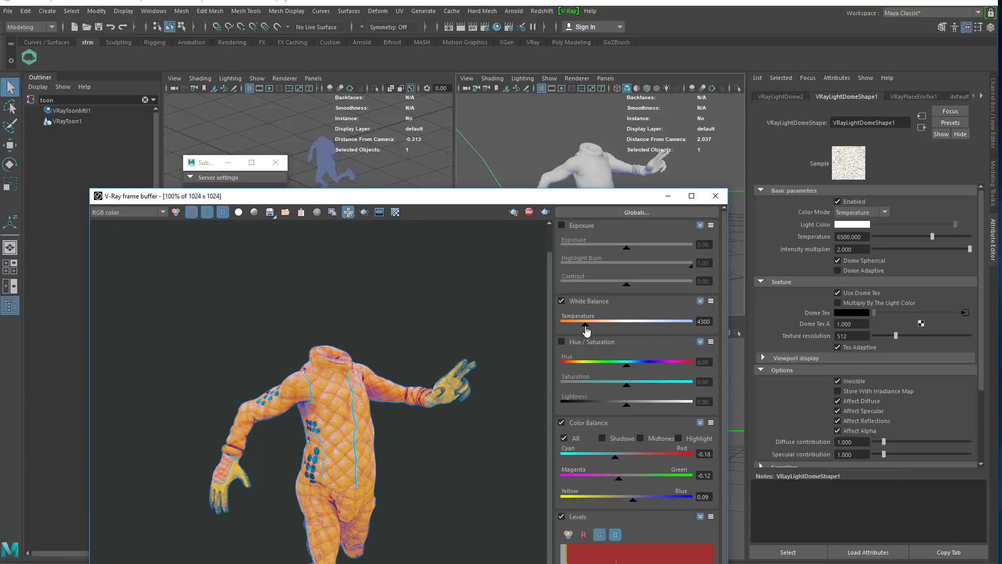
Enable Hue / Saturation, then set Color Balance shadows to -0.23 cyan-red and midtones to 0.30 cyan-red, -0.10 magenta-green and 0.14 yellow-blue
{"action": "left_click", "coordinate": [562, 342]}
{"action": "mouse_move", "coordinate": [627, 386]}
{"action": "left_mouse_down"}
{"action": "mouse_move", "coordinate": [643, 389]}
{"action": "mouse_move", "coordinate": [616, 392]}
{"action": "mouse_move", "coordinate": [628, 392]}
{"action": "left_mouse_up"}
{"action": "left_click", "coordinate": [600, 440]}
{"action": "mouse_move", "coordinate": [628, 459]}
{"action": "left_mouse_down"}
{"action": "mouse_move", "coordinate": [599, 461]}
{"action": "mouse_move", "coordinate": [613, 460]}
{"action": "left_mouse_up"}
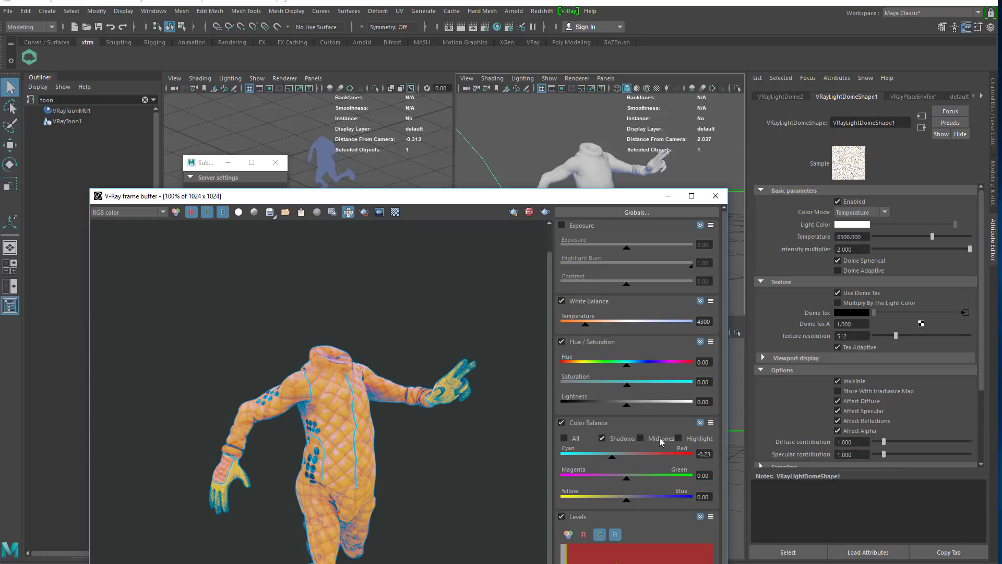
{"action": "mouse_move", "coordinate": [628, 465]}
{"action": "left_mouse_down"}
{"action": "mouse_move", "coordinate": [609, 464]}
{"action": "mouse_move", "coordinate": [647, 466]}
{"action": "left_mouse_up"}
{"action": "left_click_drag", "start_coordinate": [625, 482], "coordinate": [640, 501]}
Change the overridden environment background to near white in the V-Ray render settings
{"action": "left_click", "coordinate": [484, 27]}
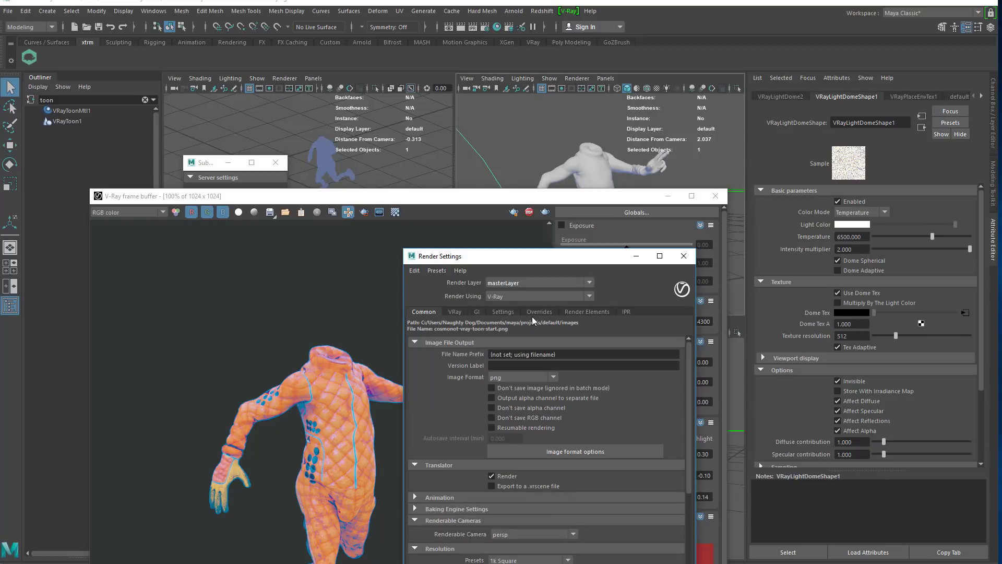
{"action": "left_click", "coordinate": [537, 312]}
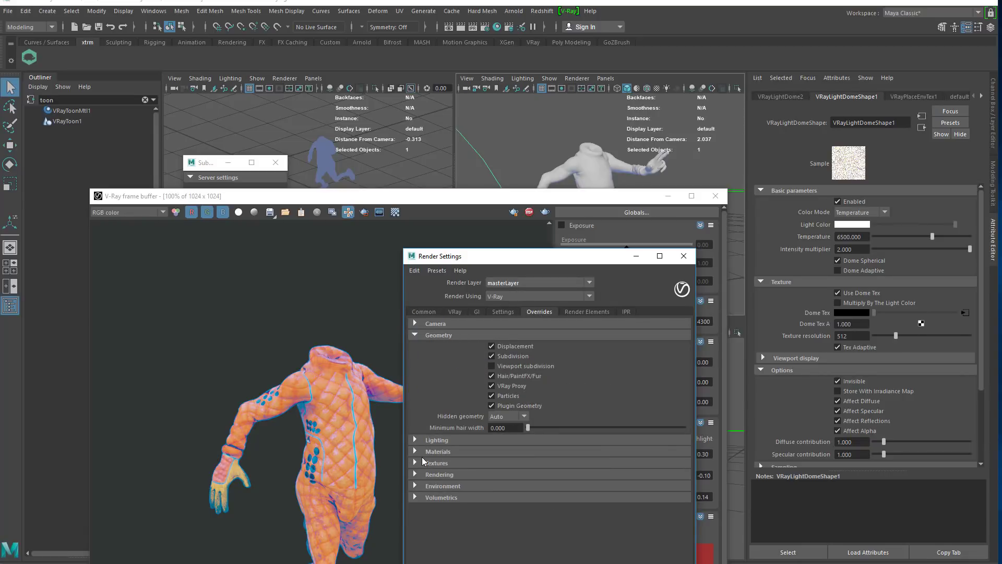
{"action": "left_click", "coordinate": [418, 473]}
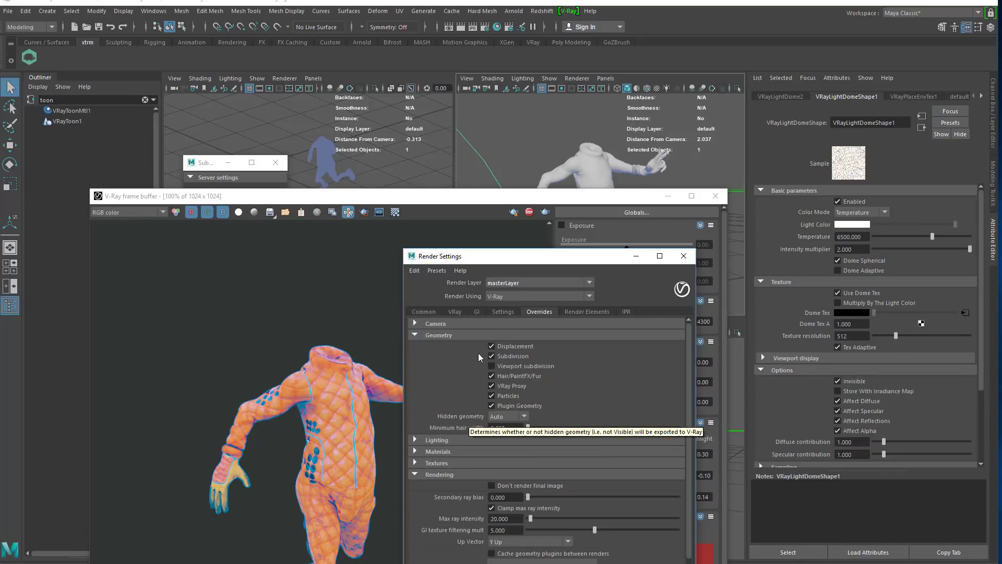
{"action": "scroll", "coordinate": [506, 409], "scroll_direction": "down", "scroll_amount": 3}
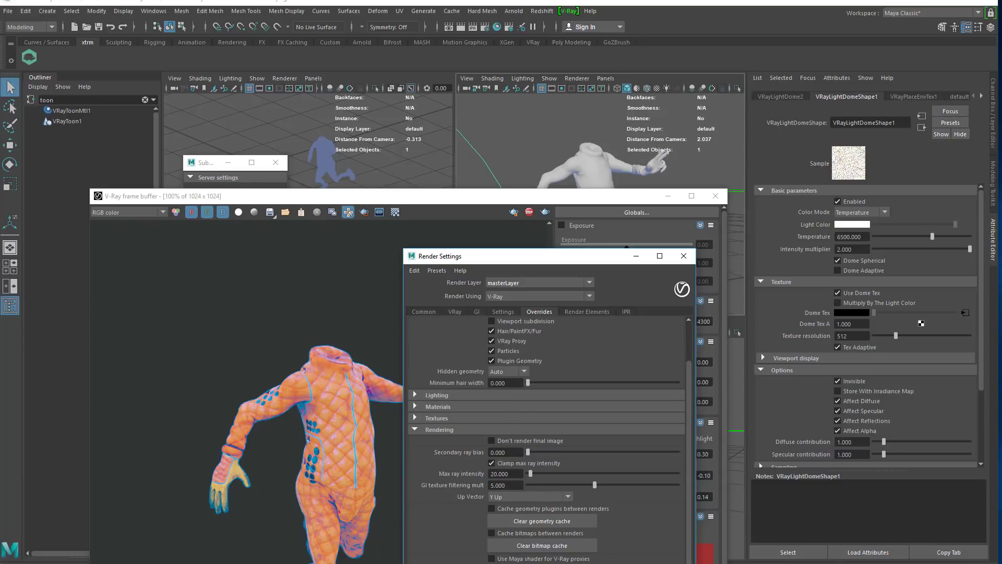
{"action": "scroll", "coordinate": [481, 477], "scroll_direction": "down", "scroll_amount": 3}
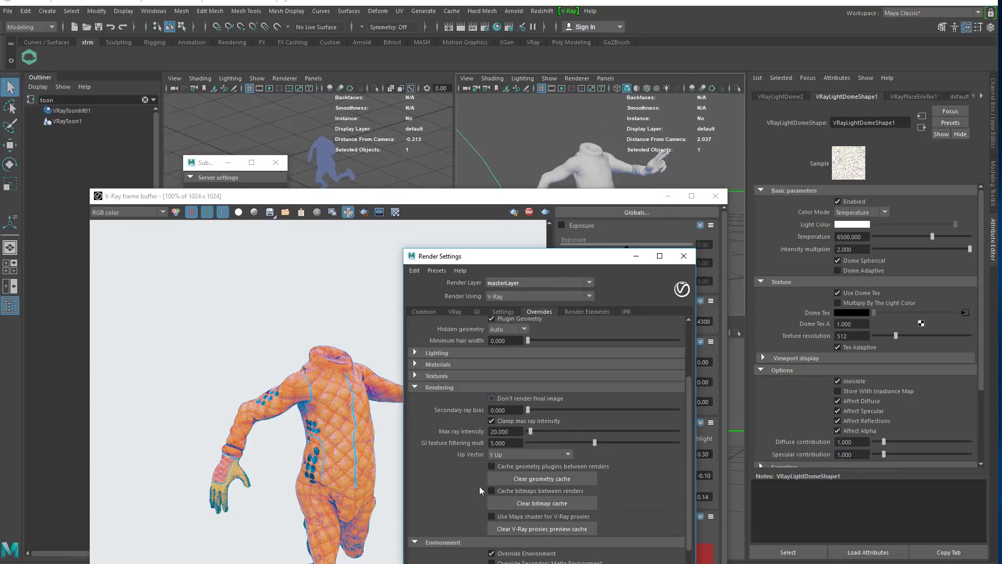
{"action": "left_click", "coordinate": [371, 411]}
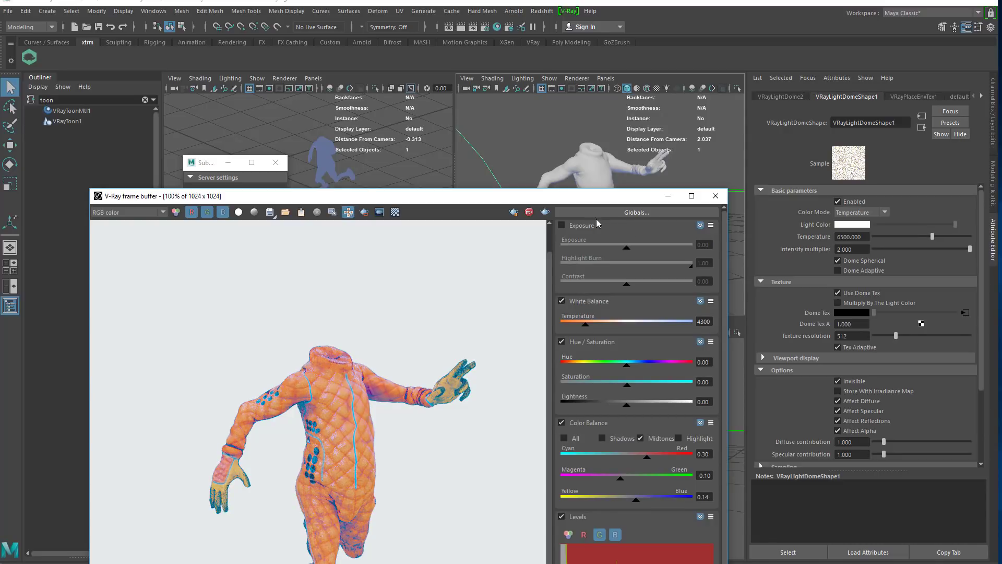
Enable the Exposure correction with exposure 0.69, highlight burn 0.73 and contrast 0.14
{"action": "left_click", "coordinate": [562, 226]}
{"action": "mouse_move", "coordinate": [633, 253]}
{"action": "left_mouse_down"}
{"action": "mouse_move", "coordinate": [645, 253]}
{"action": "mouse_move", "coordinate": [636, 253]}
{"action": "left_mouse_up"}
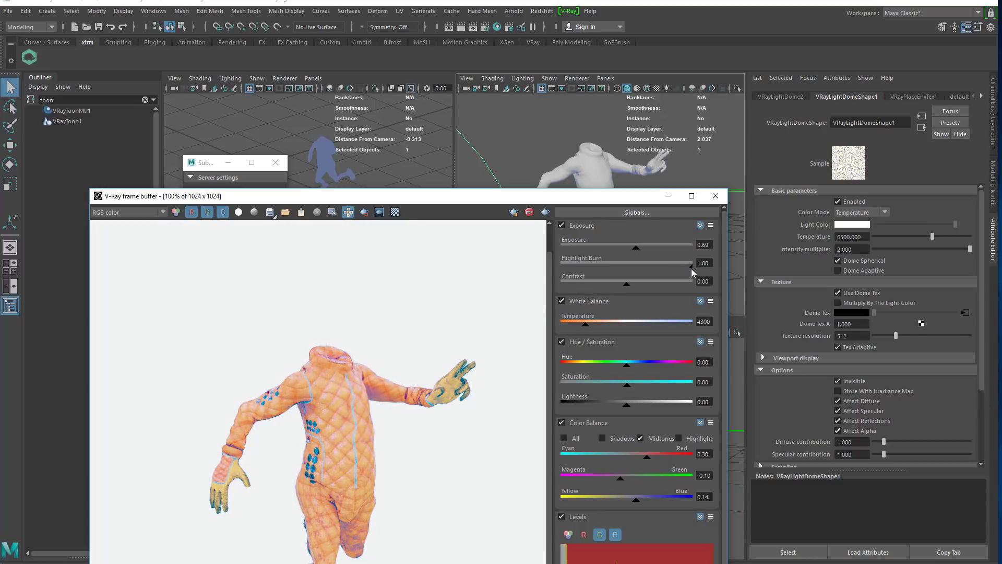
{"action": "mouse_move", "coordinate": [691, 268]}
{"action": "left_mouse_down"}
{"action": "mouse_move", "coordinate": [605, 277]}
{"action": "mouse_move", "coordinate": [570, 266]}
{"action": "mouse_move", "coordinate": [656, 282]}
{"action": "mouse_move", "coordinate": [638, 290]}
{"action": "left_mouse_up"}
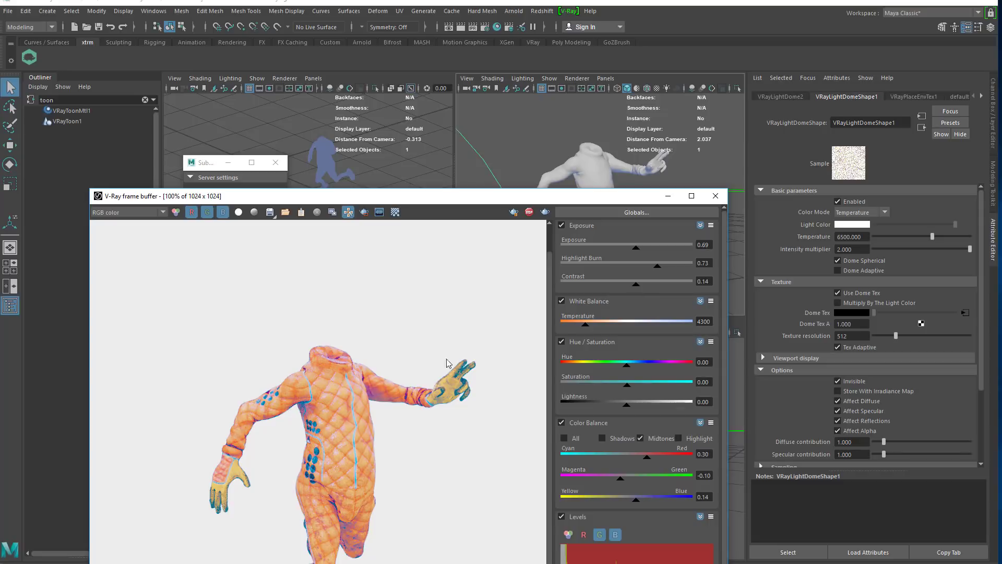
Change the VRayToon1 outline color to black and set its line width to 4, trying 2 first
{"action": "left_click", "coordinate": [75, 121]}
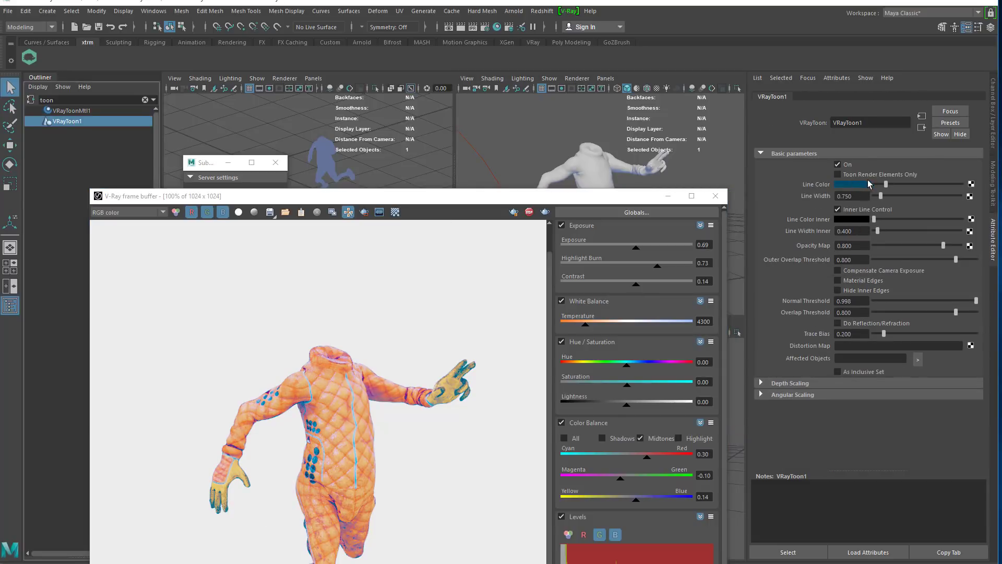
{"action": "left_click", "coordinate": [872, 184]}
{"action": "left_click_drag", "start_coordinate": [858, 196], "coordinate": [421, 152]}
{"action": "type", "text": "2"}
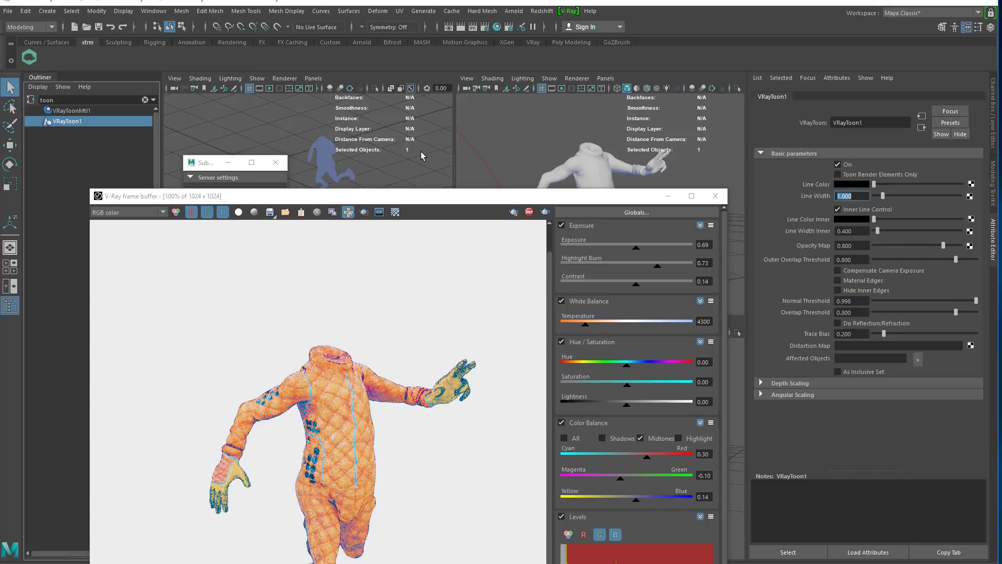
{"action": "key", "text": "Return"}
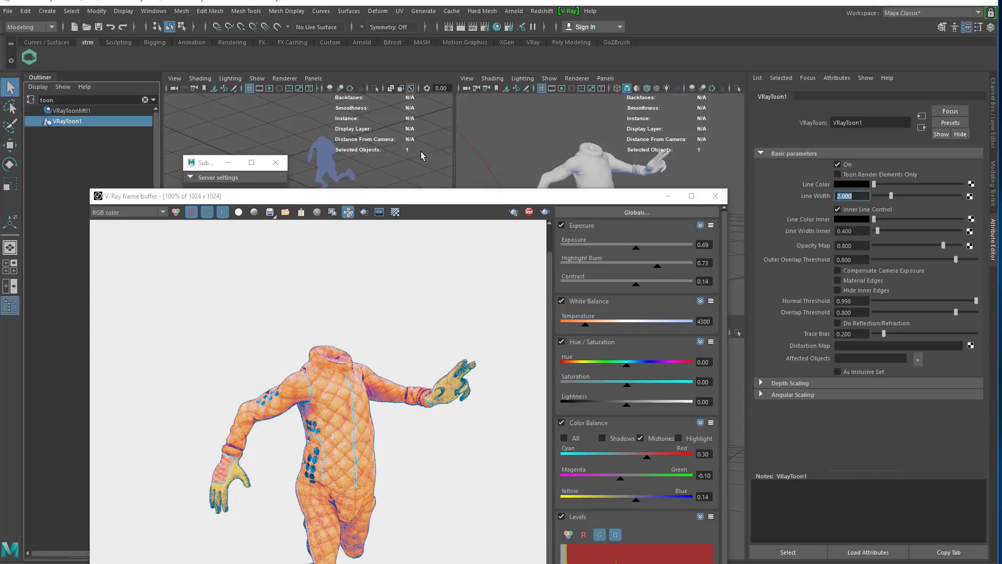
{"action": "type", "text": "4"}
{"action": "key", "text": "Return"}
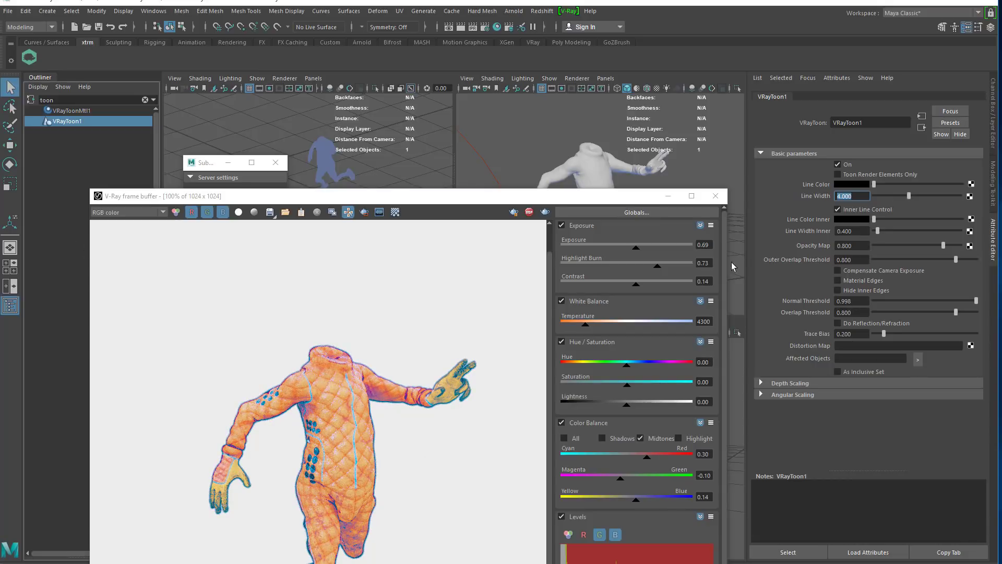
Try inner line widths of 1 and 0.2 for the toon outline and settle on 0.6
{"action": "left_click", "coordinate": [866, 232]}
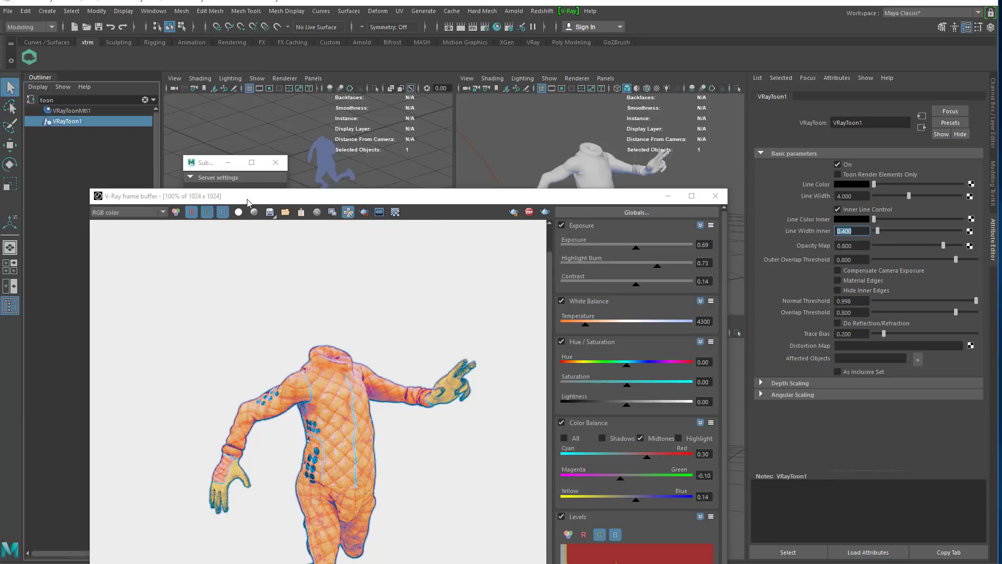
{"action": "type", "text": "1"}
{"action": "key", "text": "Return"}
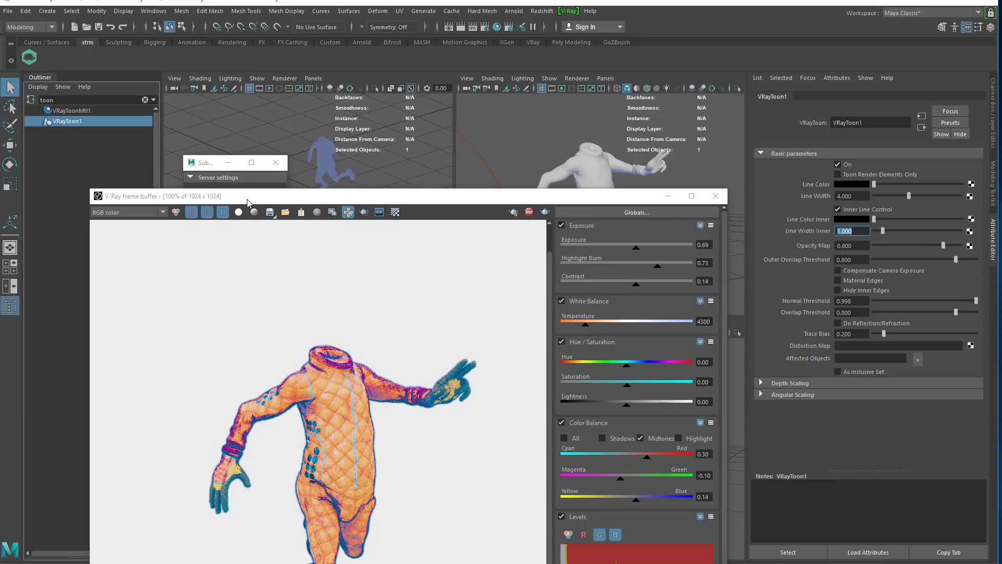
{"action": "type", "text": ".3"}
{"action": "key", "text": "Return"}
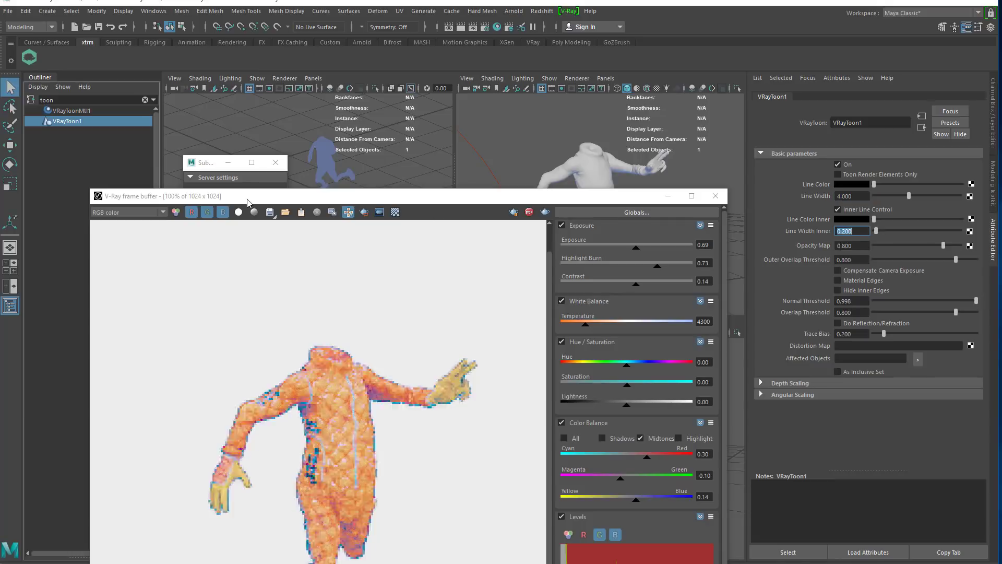
{"action": "type", "text": "."}
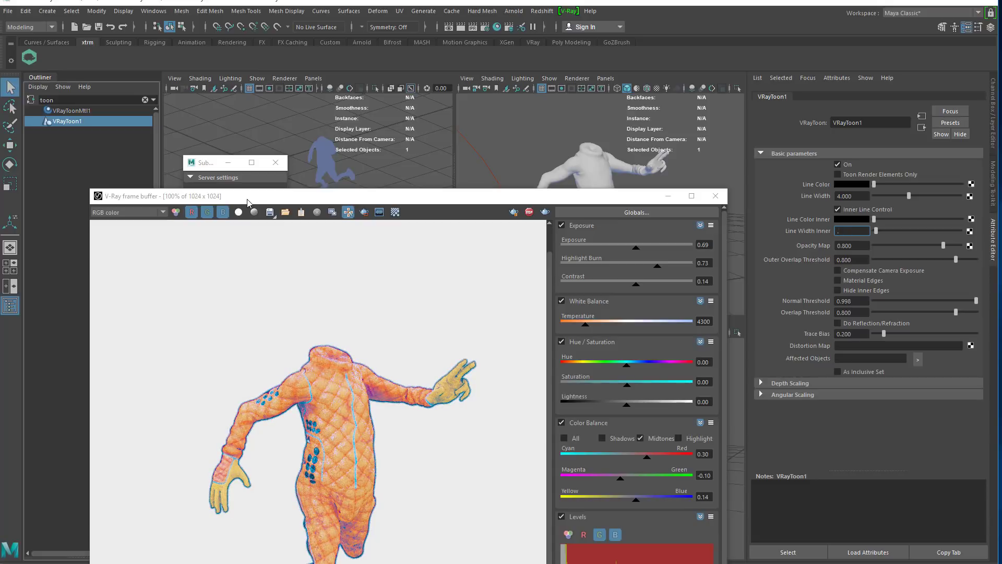
{"action": "type", "text": "6"}
{"action": "key", "text": "Return"}
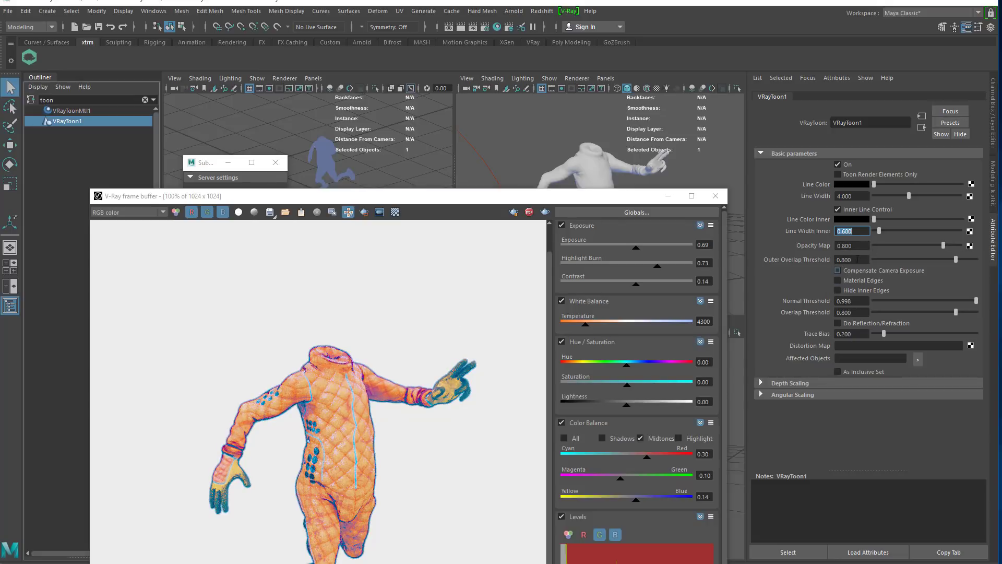
Try a normal threshold of 0.9 for the toon outline, and set it to 0.92
{"action": "left_click", "coordinate": [849, 301]}
{"action": "left_click_drag", "start_coordinate": [849, 300], "coordinate": [845, 301]}
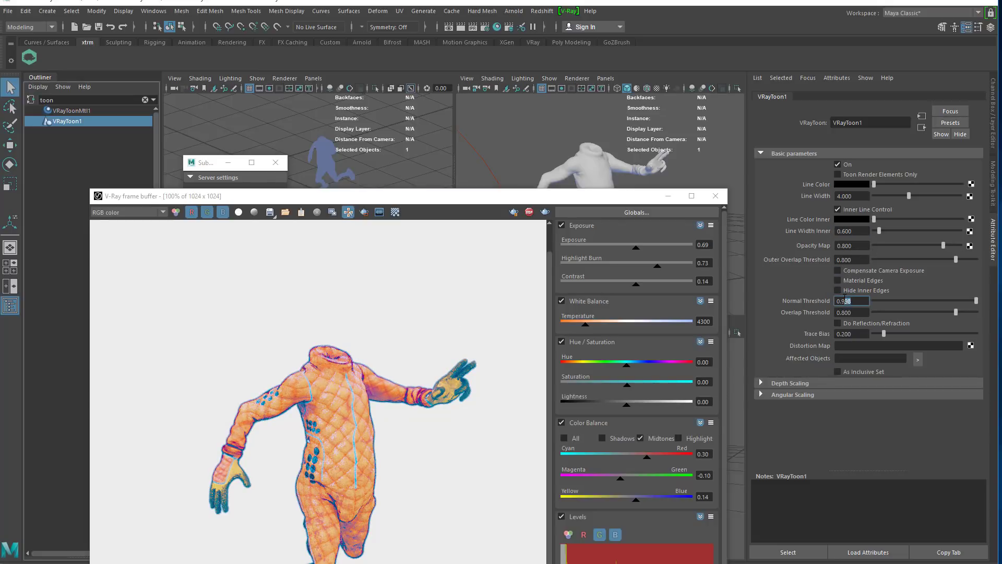
{"action": "type", "text": "0"}
{"action": "key", "text": "Return"}
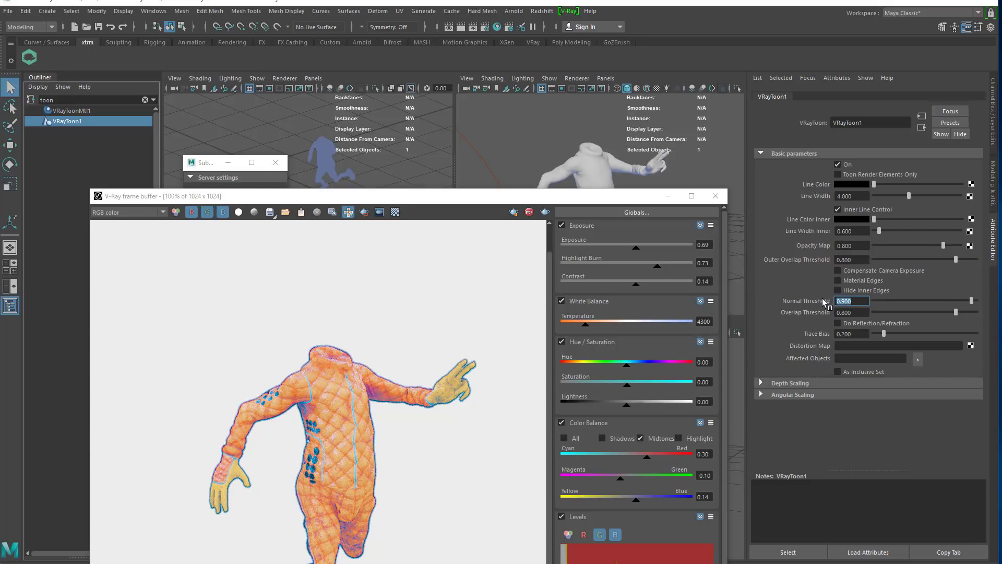
{"action": "left_click_drag", "start_coordinate": [841, 300], "coordinate": [856, 297]}
{"action": "type", "text": "92"}
{"action": "key", "text": "Return"}
Try the Toon Render Elements Only option on the outline, turn it back off and close the render settings
{"action": "left_click_drag", "start_coordinate": [522, 203], "coordinate": [444, 148]}
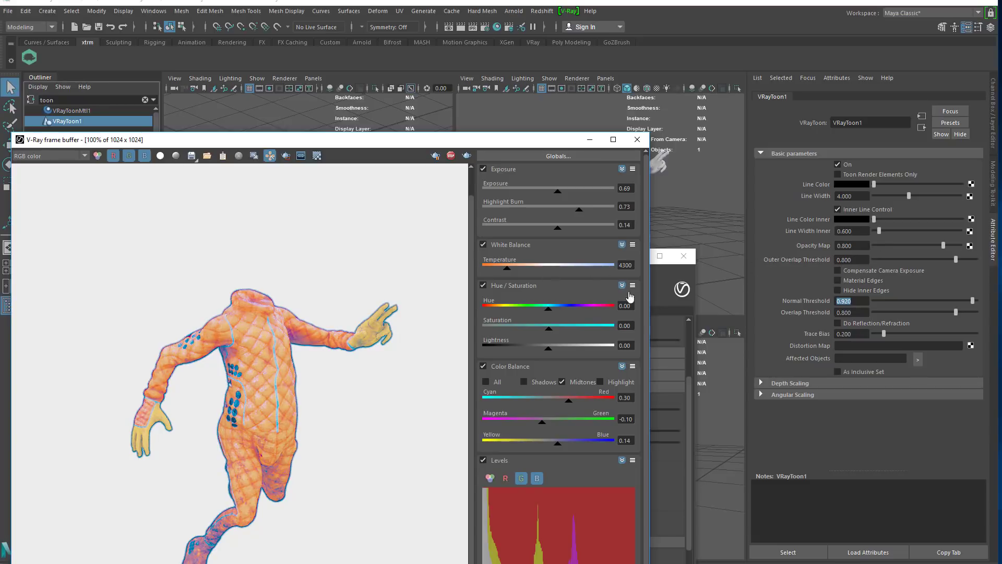
{"action": "left_click", "coordinate": [657, 297]}
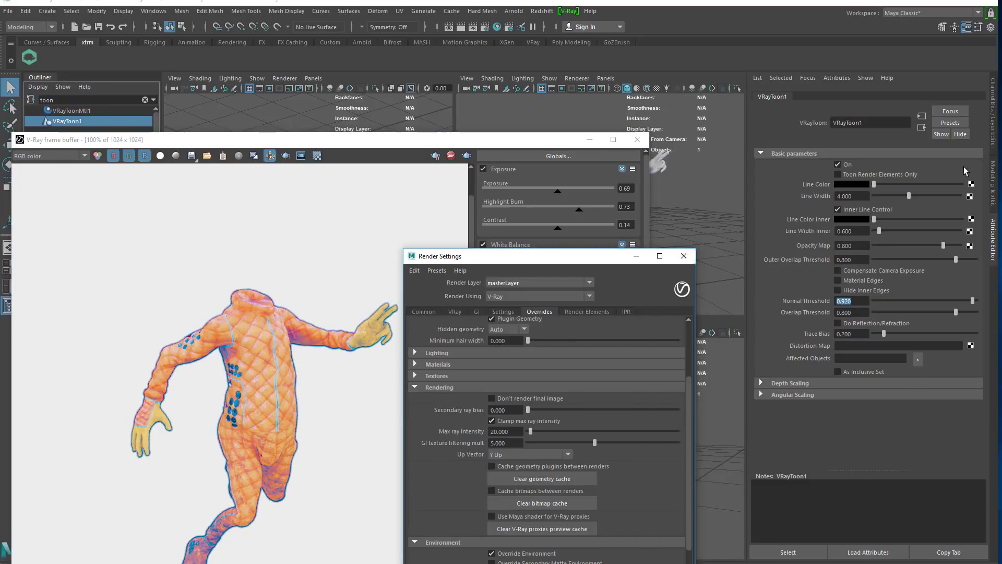
{"action": "left_click", "coordinate": [856, 175]}
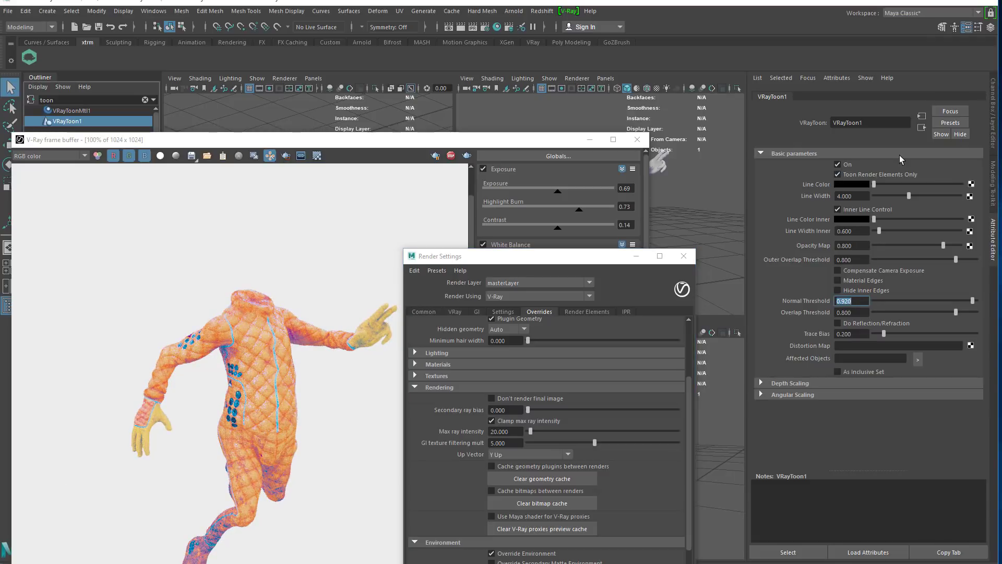
{"action": "left_click", "coordinate": [837, 175]}
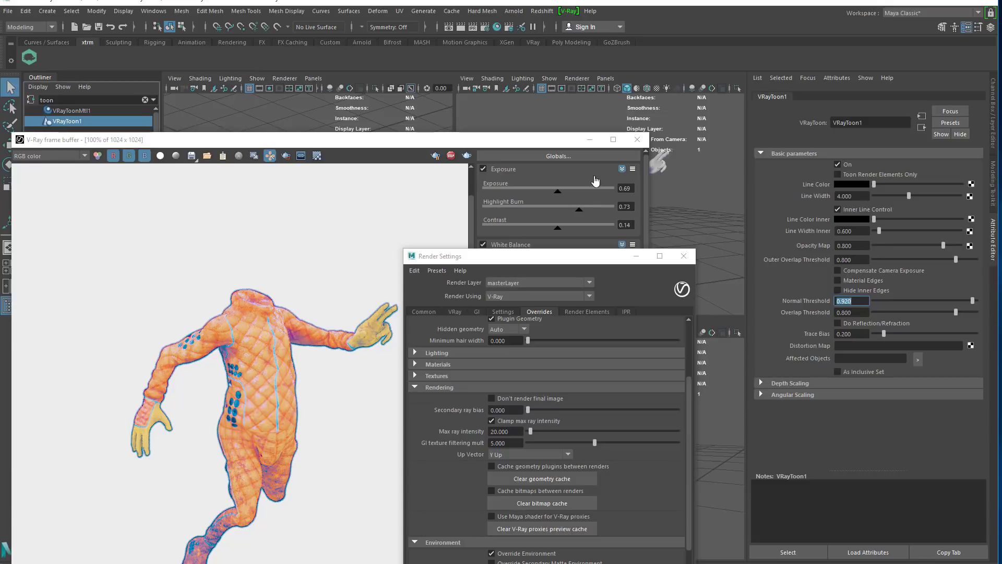
{"action": "left_click", "coordinate": [683, 255]}
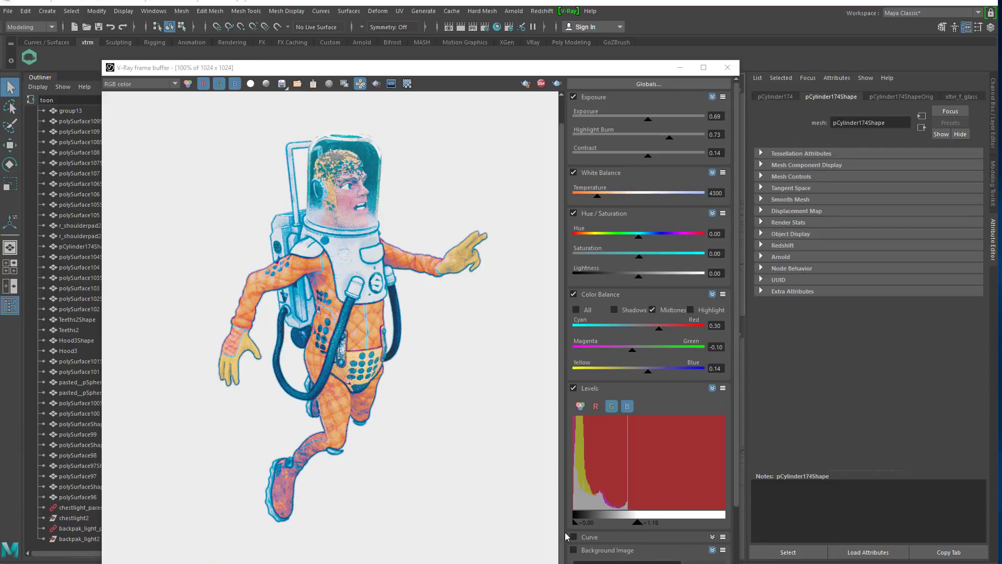
Select VRayToon1 in the full astronaut scene and set its line width to 2
{"action": "left_click_drag", "start_coordinate": [563, 69], "coordinate": [555, 70]}
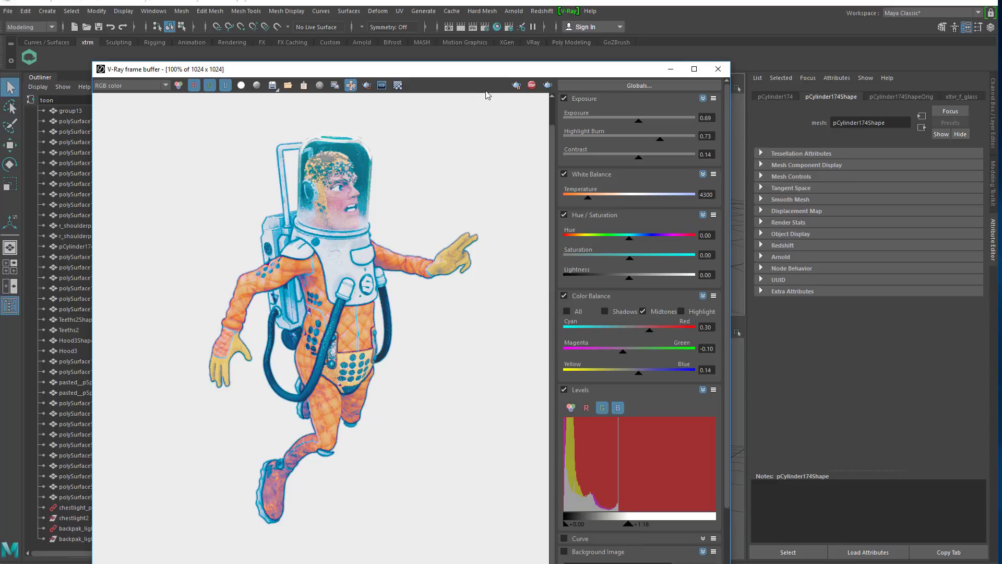
{"action": "left_click_drag", "start_coordinate": [517, 70], "coordinate": [548, 168]}
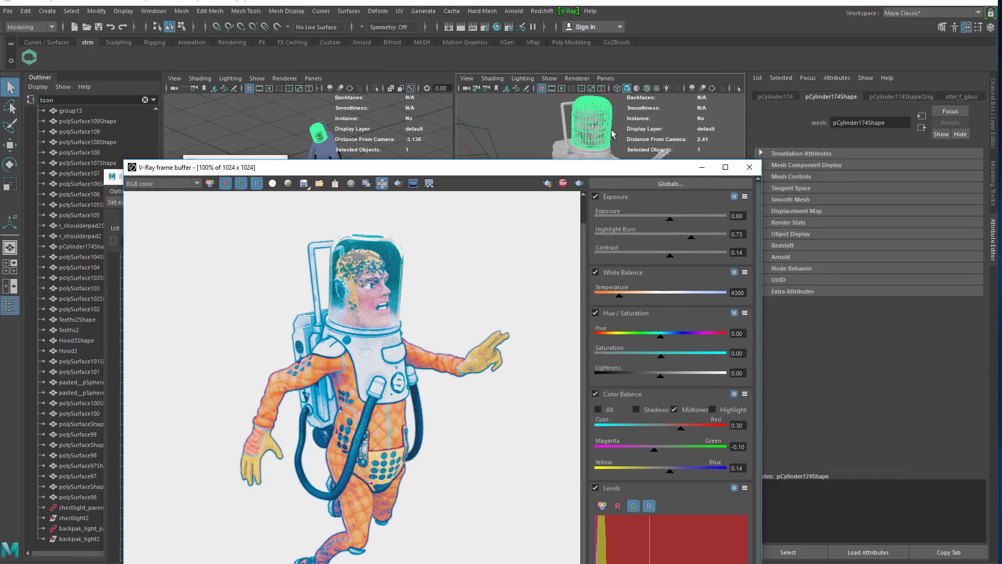
{"action": "scroll", "coordinate": [49, 159], "scroll_direction": "down", "scroll_amount": 5}
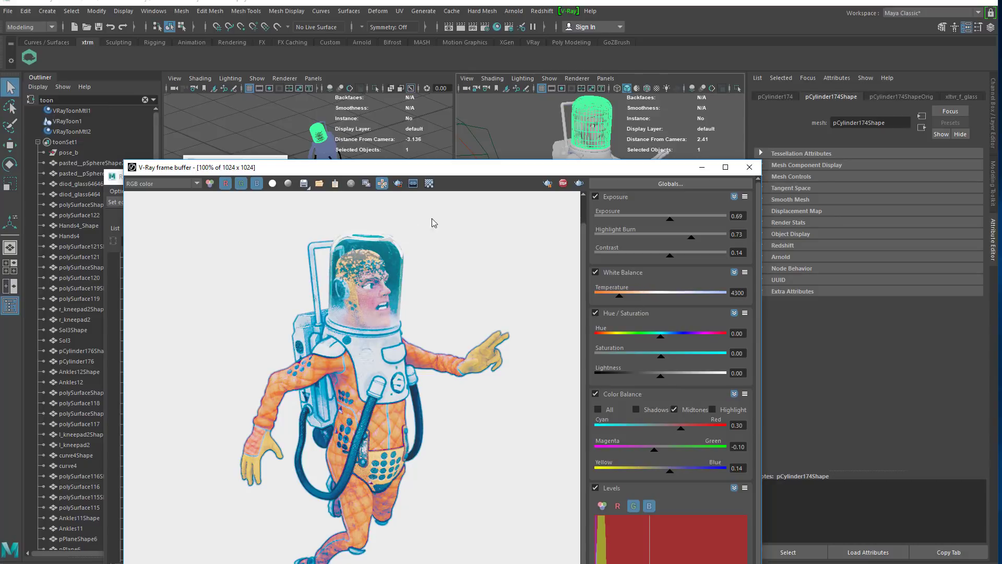
{"action": "left_click_drag", "start_coordinate": [513, 170], "coordinate": [406, 181]}
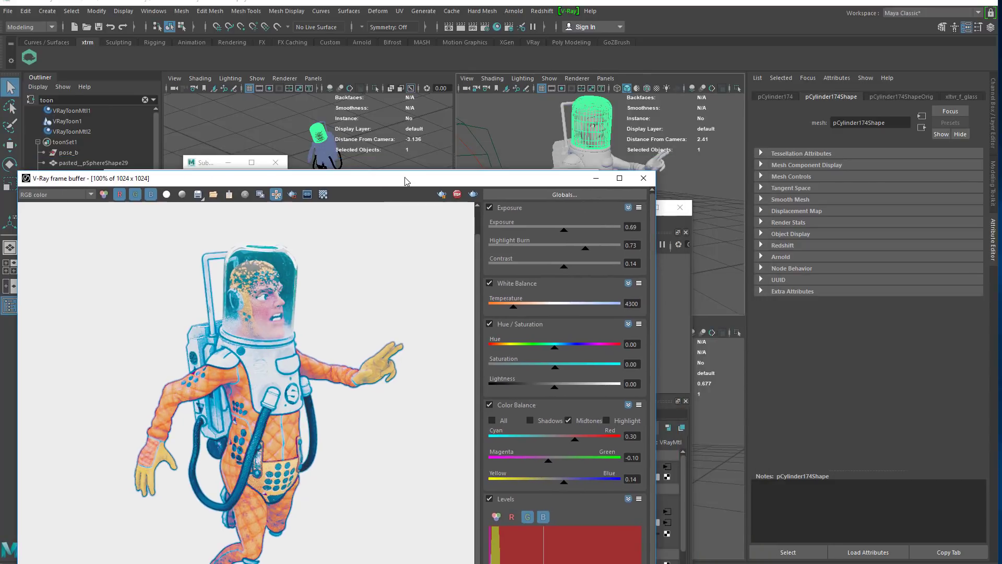
{"action": "left_click", "coordinate": [67, 131]}
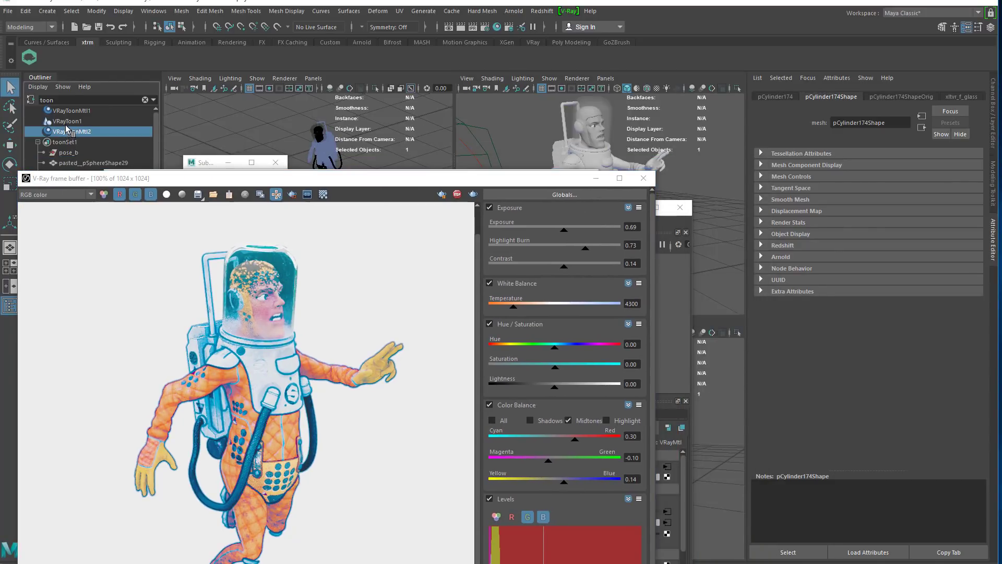
{"action": "left_click", "coordinate": [68, 121]}
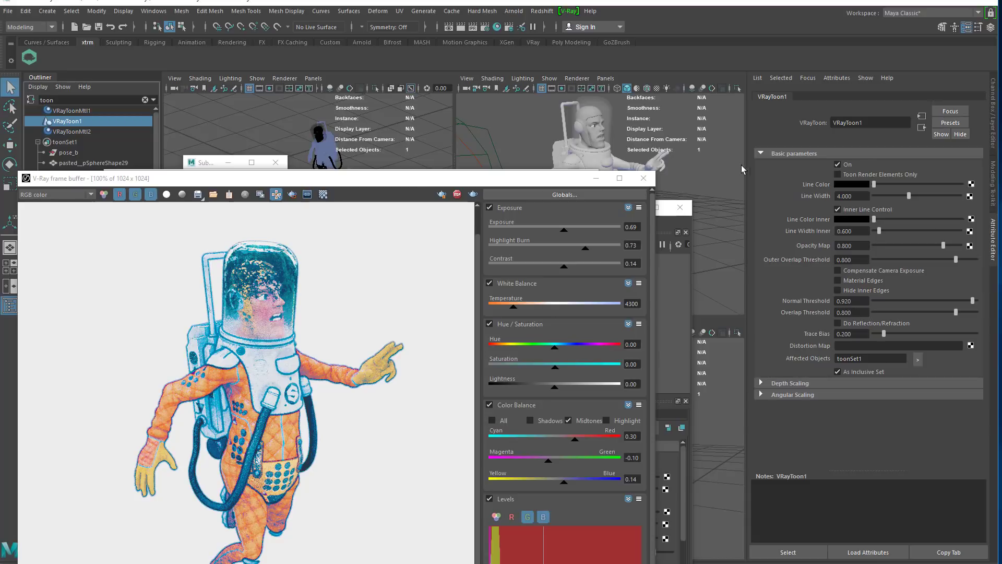
{"action": "mouse_move", "coordinate": [873, 184]}
{"action": "left_mouse_down"}
{"action": "mouse_move", "coordinate": [885, 182]}
{"action": "mouse_move", "coordinate": [874, 183]}
{"action": "left_mouse_up"}
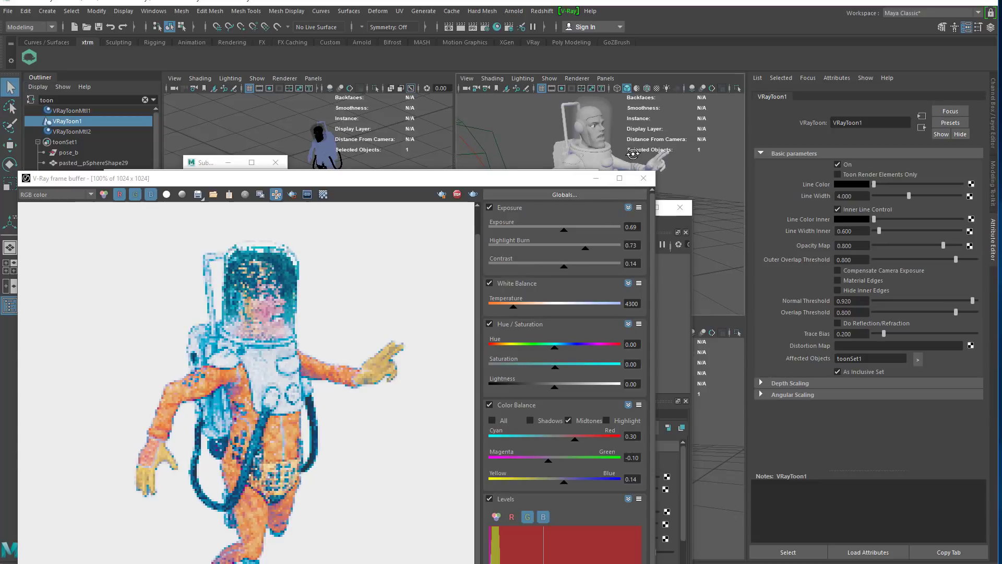
{"action": "left_click", "coordinate": [851, 195]}
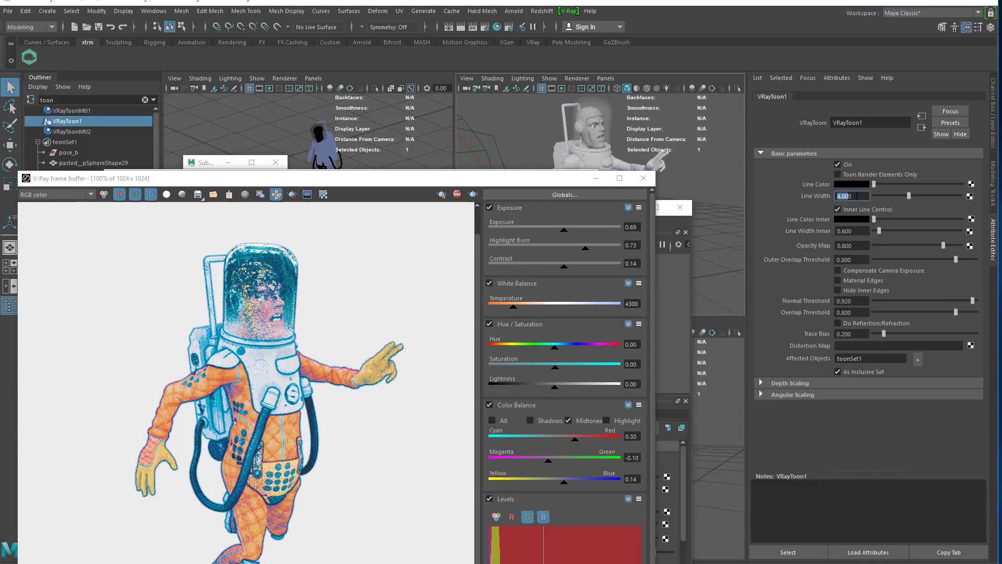
{"action": "type", "text": "2"}
{"action": "key", "text": "Return"}
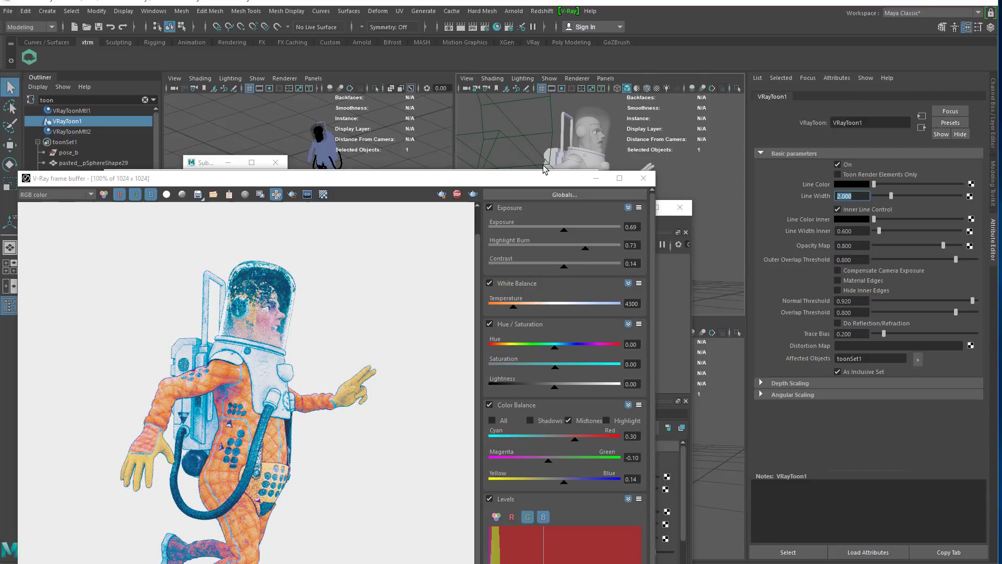
Try the Herderite - Log.cube LUT on the astronaut render, and load Heulandite - Log.cube from the Generic Log folder instead
{"action": "left_click_drag", "start_coordinate": [545, 171], "coordinate": [520, 173]}
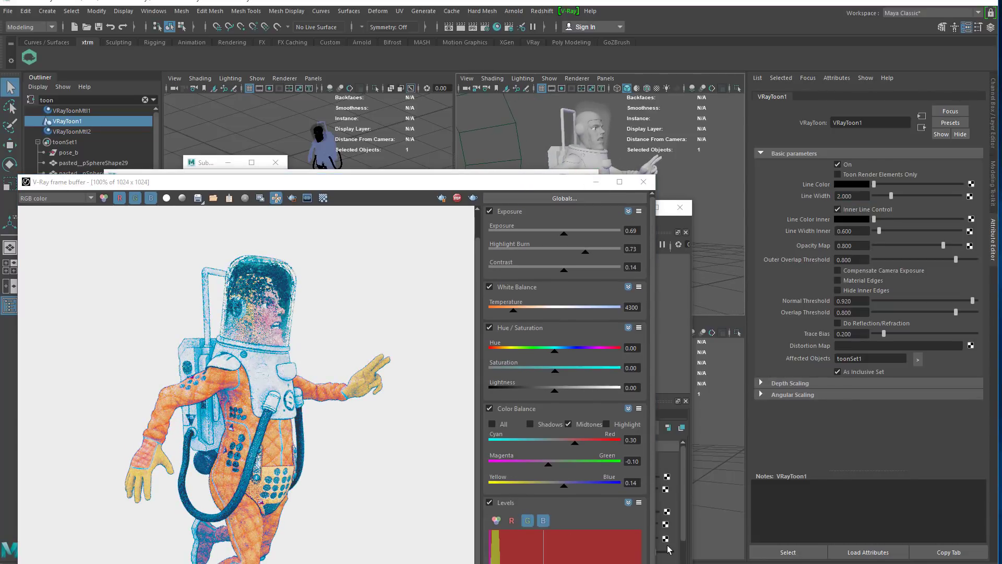
{"action": "scroll", "coordinate": [516, 490], "scroll_direction": "down", "scroll_amount": 2}
{"action": "scroll", "coordinate": [566, 376], "scroll_direction": "down", "scroll_amount": 3}
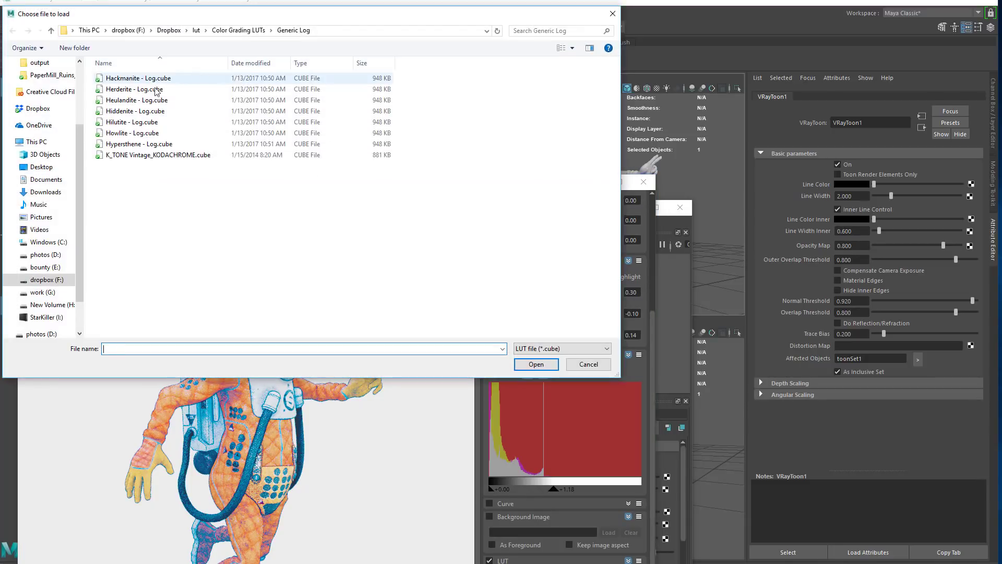
{"action": "double_click", "coordinate": [107, 85]}
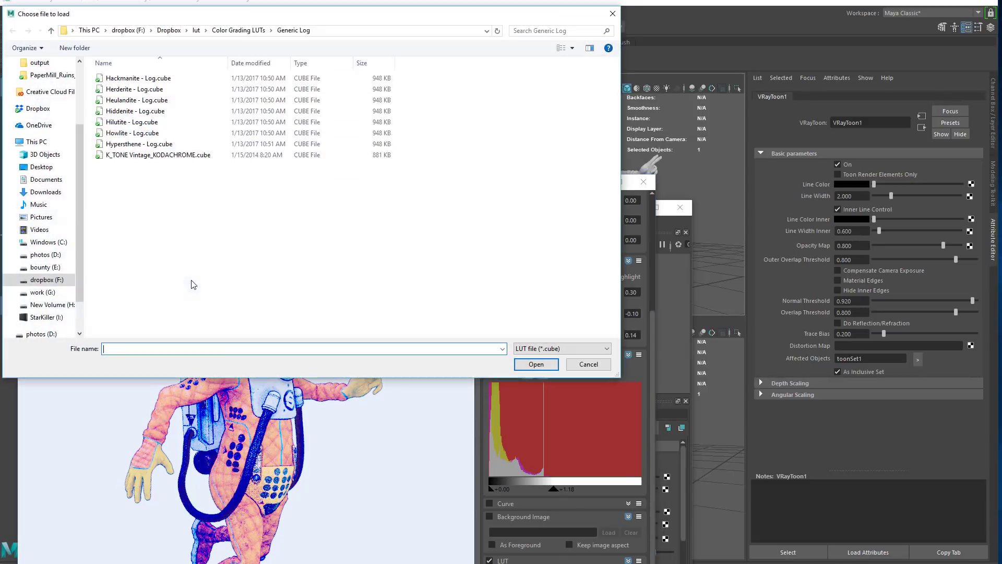
{"action": "left_click", "coordinate": [130, 100]}
{"action": "double_click", "coordinate": [129, 100]}
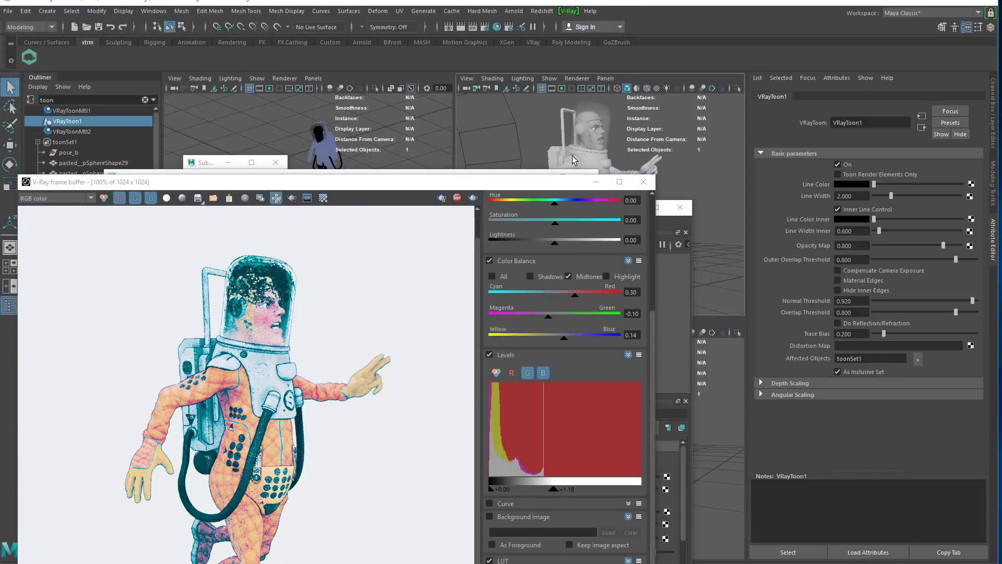
{"action": "left_click_drag", "start_coordinate": [593, 157], "coordinate": [580, 154], "text": "alt"}
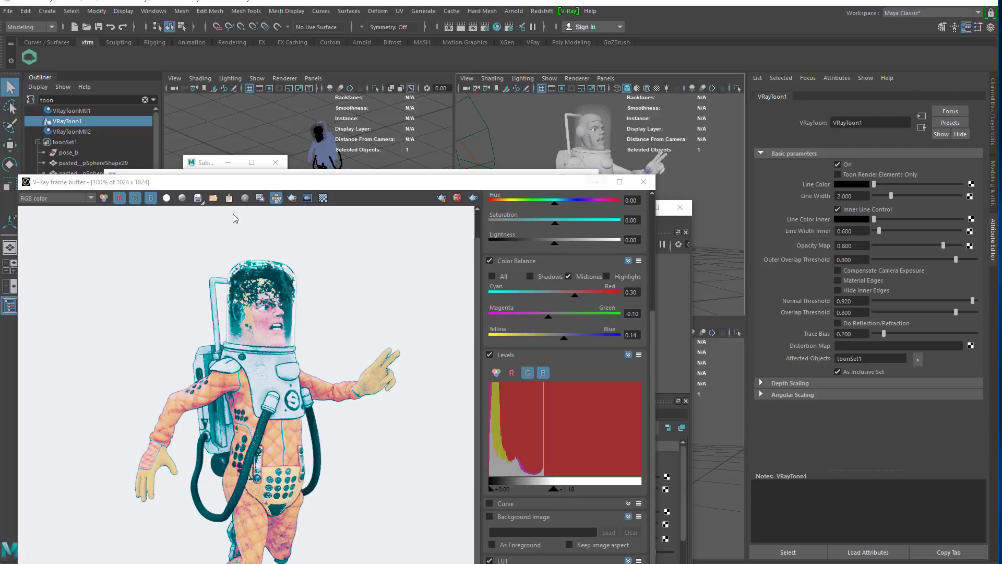
{"action": "left_click_drag", "start_coordinate": [320, 184], "coordinate": [433, 29]}
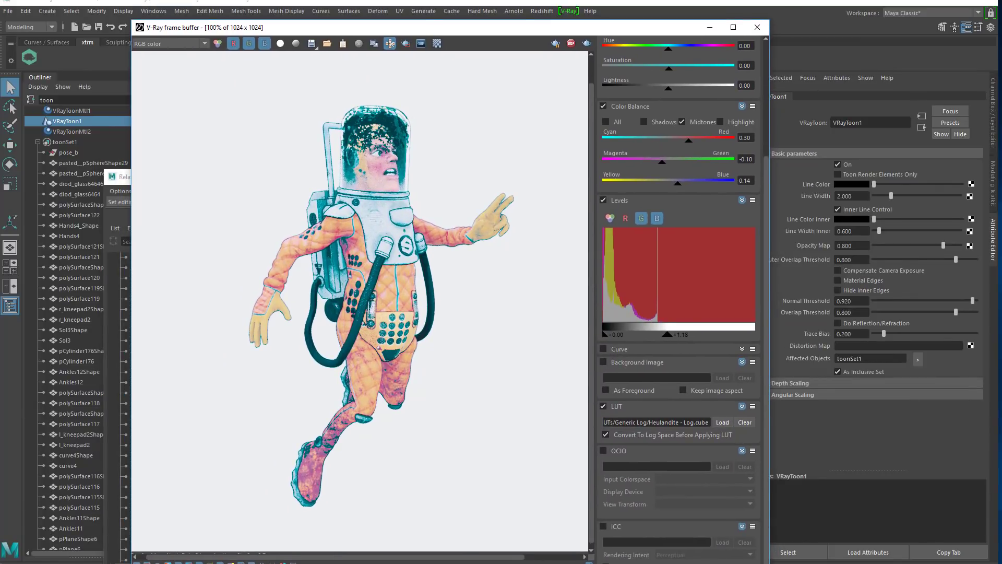